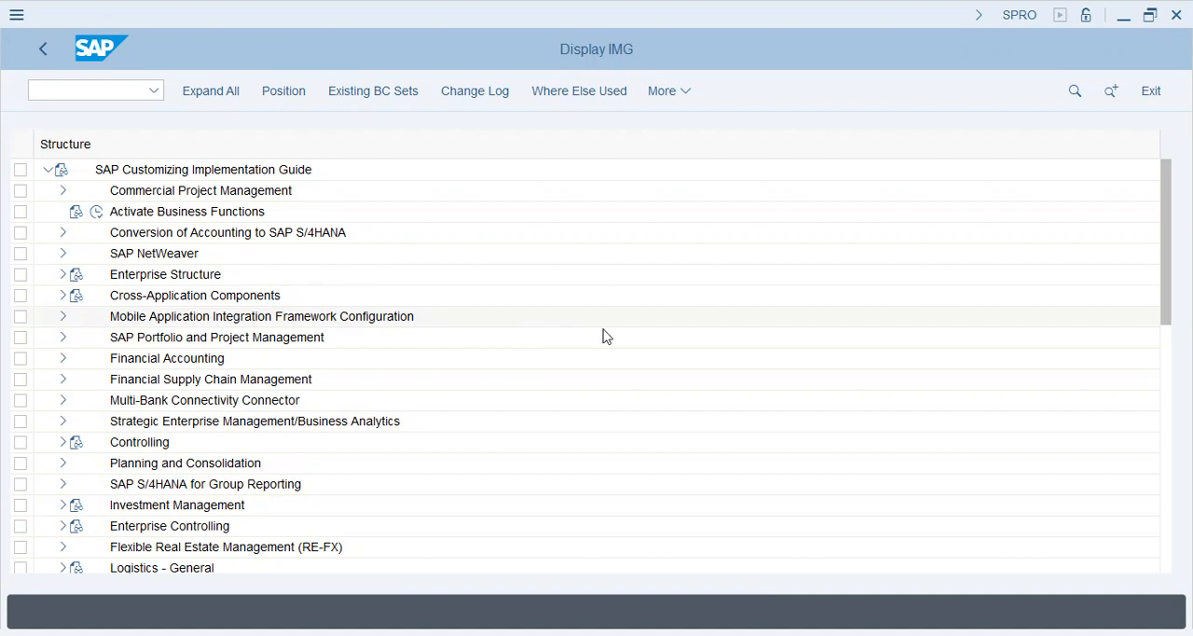
click(83, 90)
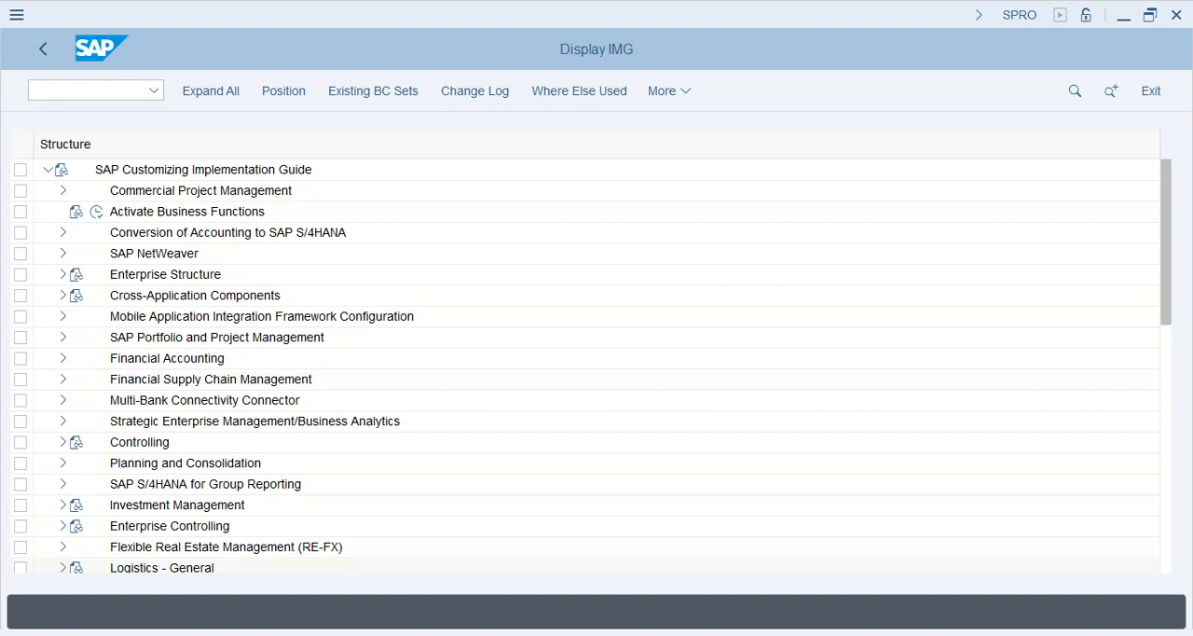
click(596, 473)
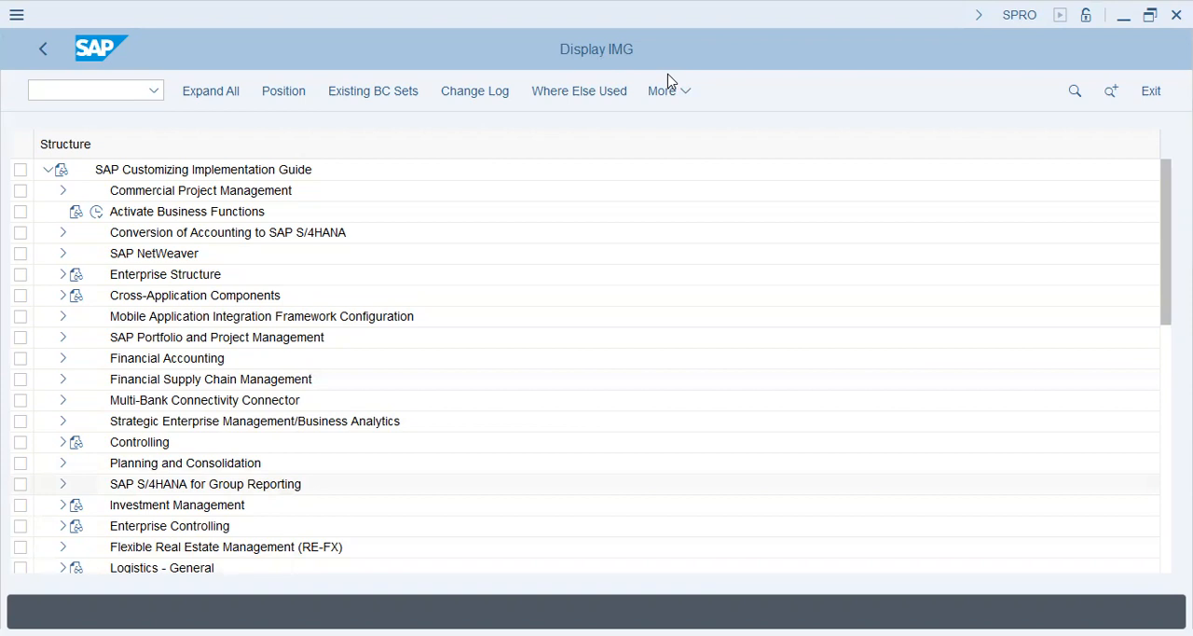
click(519, 333)
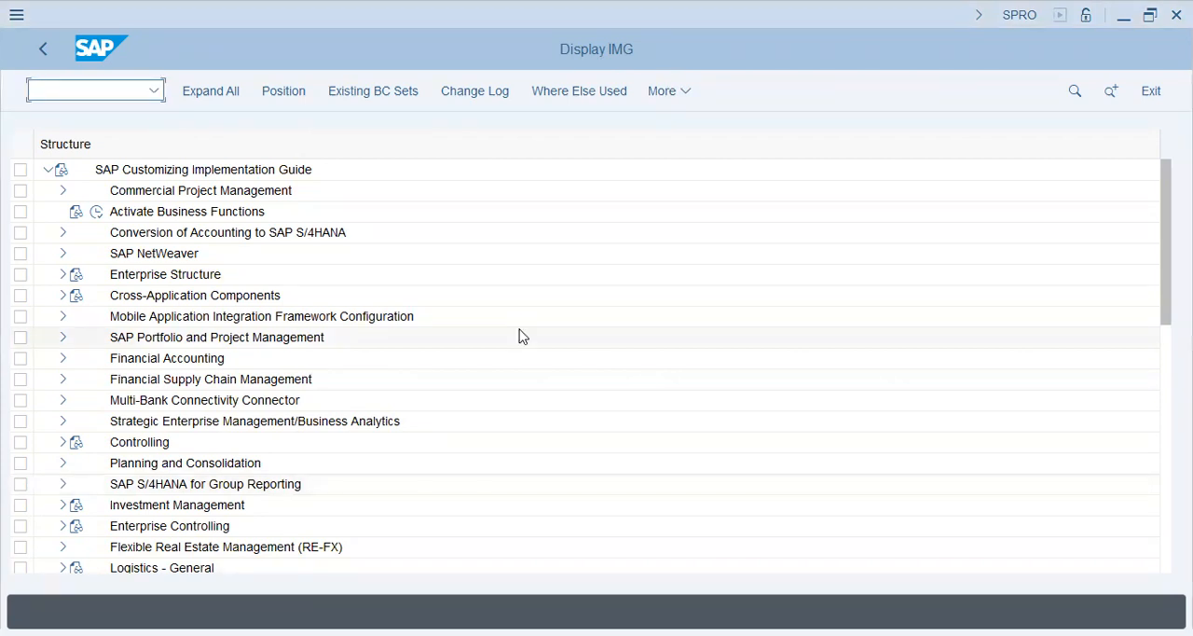
Step: Switch to Notepad and write the title "Accruals" and, below a blank line, "Recurring ---> posting transactions"
text(Accruals)
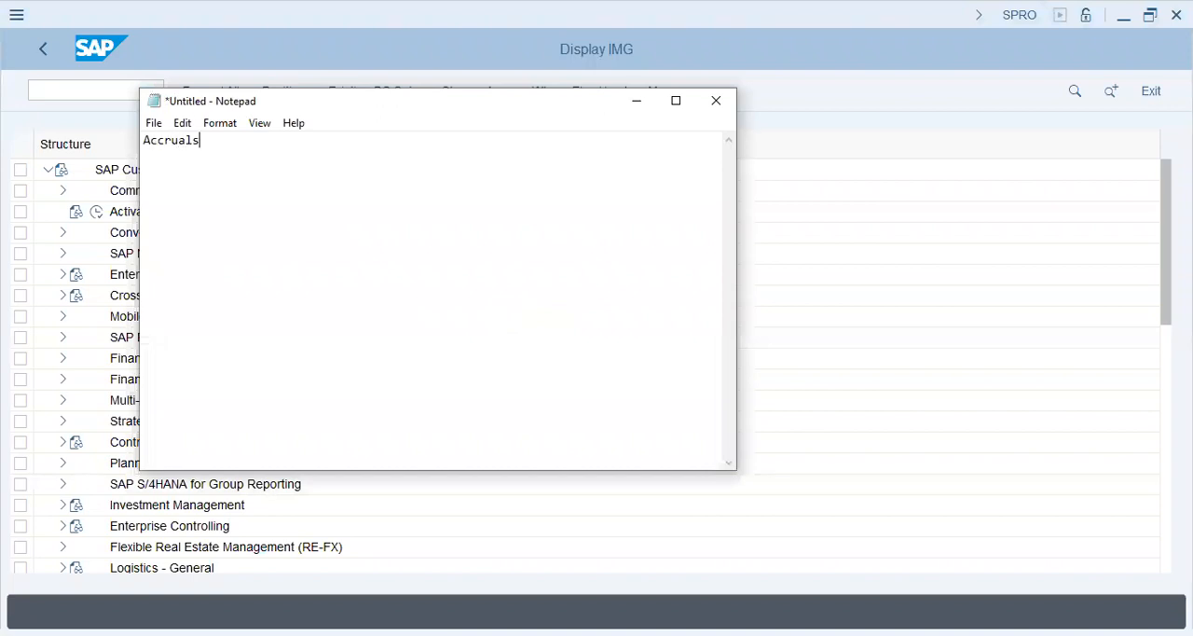
key(Return)
text(Recurring ---> posting transa)
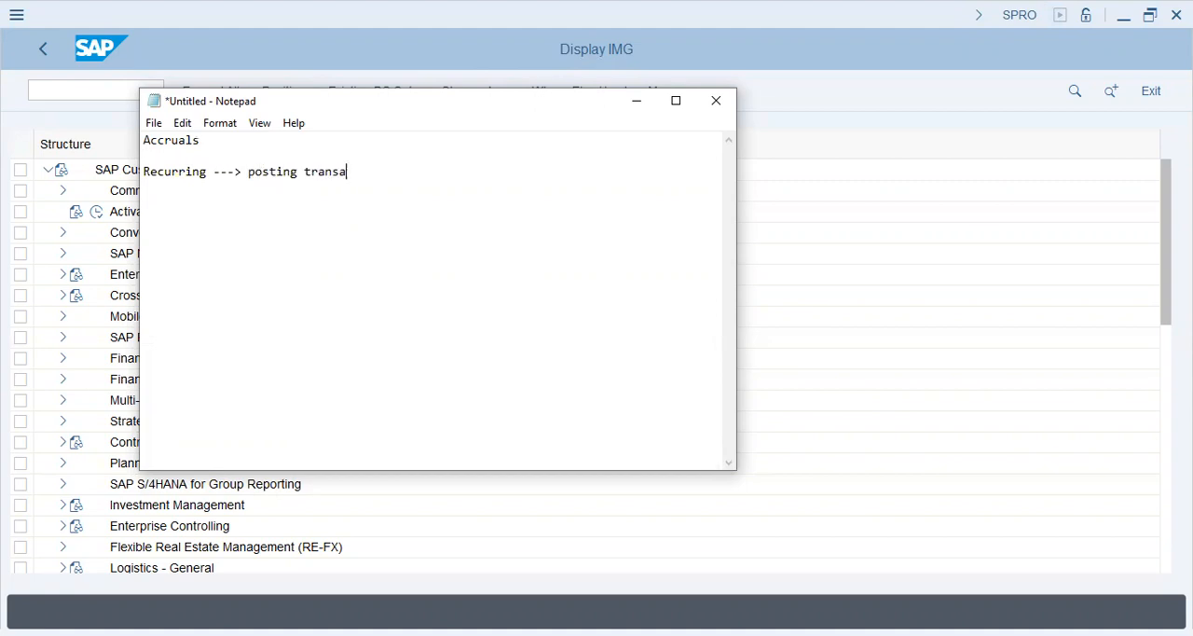
text(ctions ---> same amou)
Step: Continue the Recurring line with " ---> same amounts ---> regular intervals"
key(BackSpace)
key(BackSpace)
text(mounts ---> regular intervals)
key(Return)
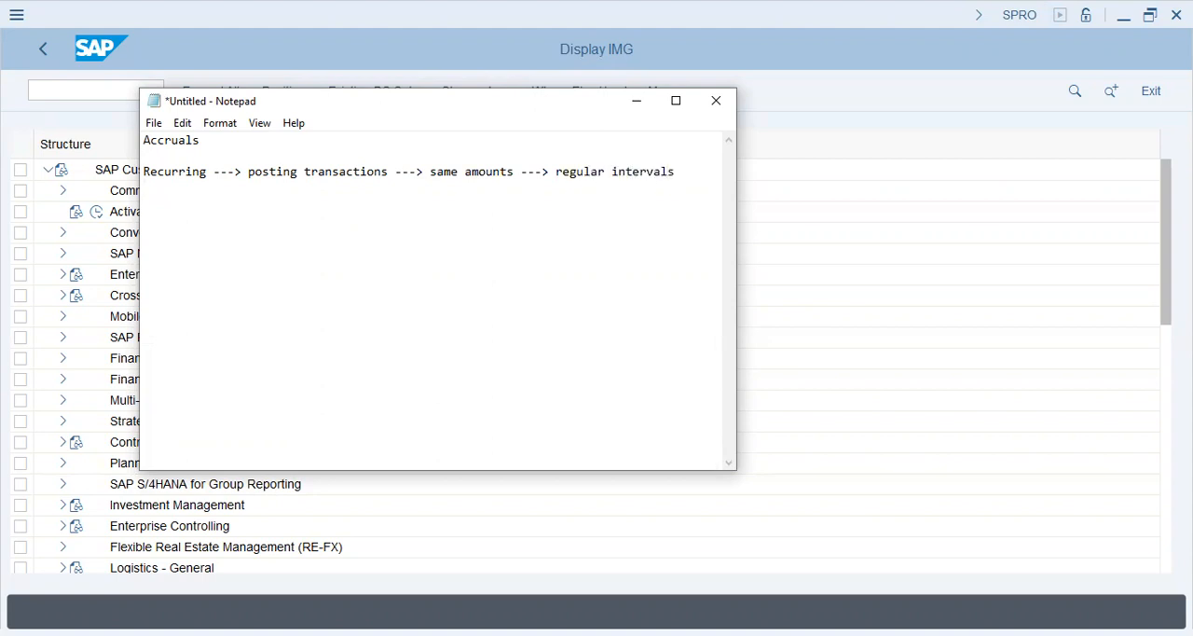
Step: Add the section heading "Accruals -" after a blank line and start a doubly indented line beneath it
key(Return)
text(Accruals -)
key(Tab)
key(Return)
key(Tab)
key(Tab)
Step: Write "Realizing Revenues/Expenses (matching principle)" as the indented line under the Accruals heading
text(Realizing)
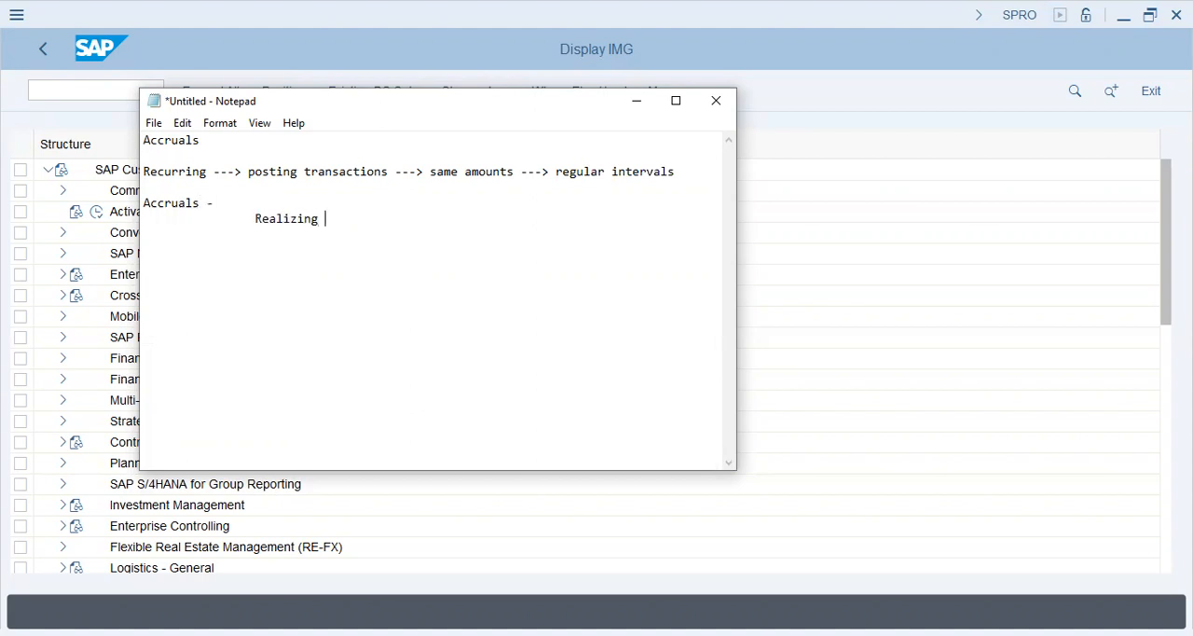
text( Revenues/Exe)
key(BackSpace)
text(penses )
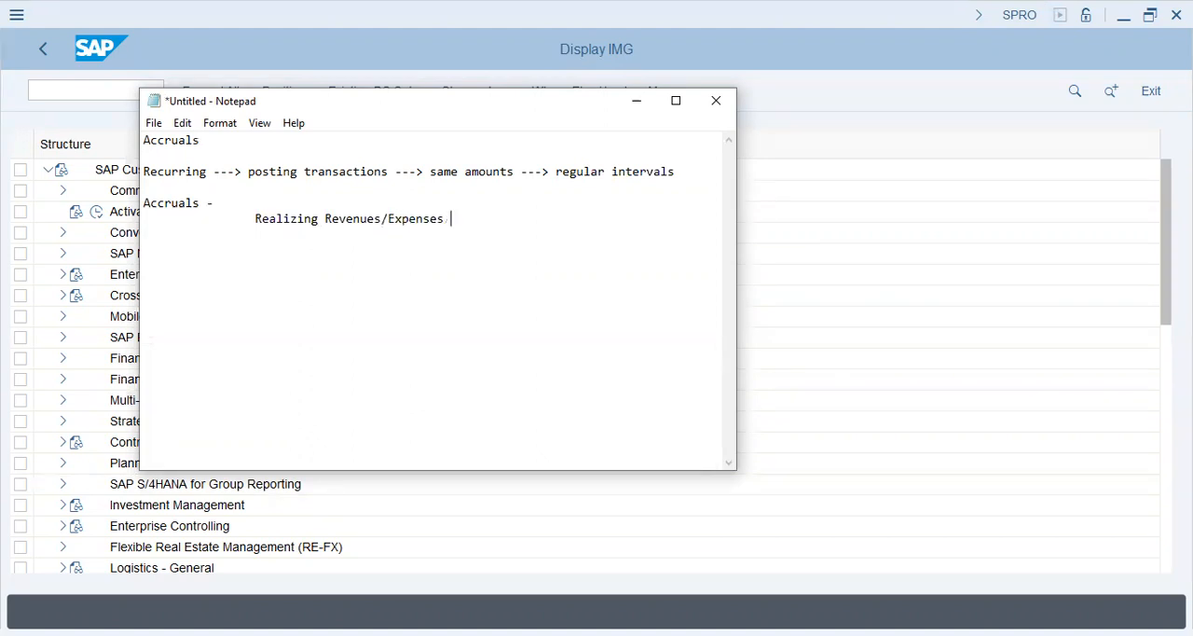
text((matching principle))
Step: Add the indented line "Customer --- sold --- stock/material---> Sales Order"
key(Return)
key(Tab)
key(Tab)
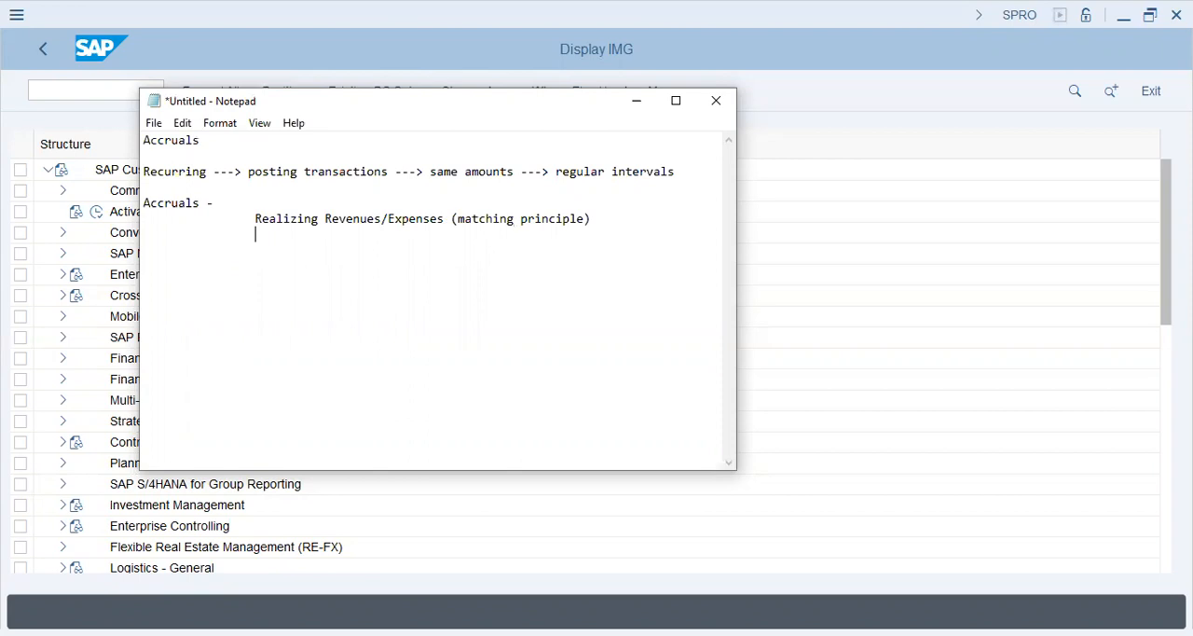
text(Customer --- sold --- stock/material---> Sales Order)
Step: Leave two blank lines and add the indented line "Sales Order ---- $10,000"
key(Return)
key(Return)
key(Return)
key(Tab)
key(Tab)
text(Sales Order ---- $10,000)
Step: Add "Expenses ----> $2000" below the sales order line, indented one level further
key(Return)
key(Tab)
key(Tab)
key(Tab)
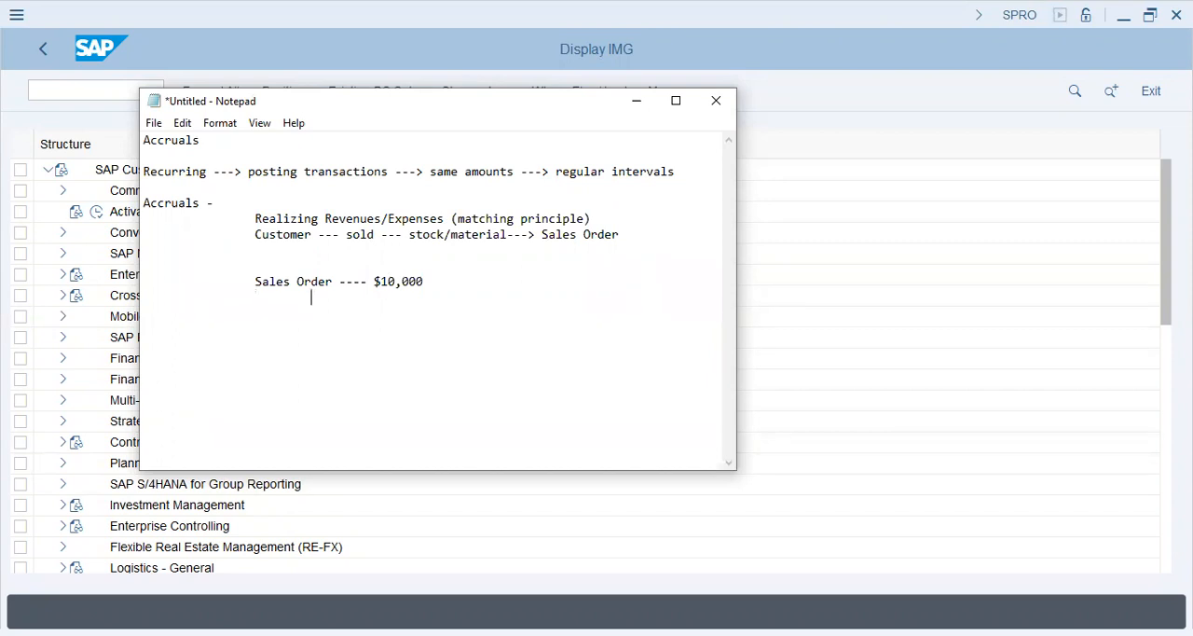
text(Expenses ---->)
text($2000)
Step: Add an indented dashed separator below the expenses line and start a new indented line after it
key(Return)
key(Tab)
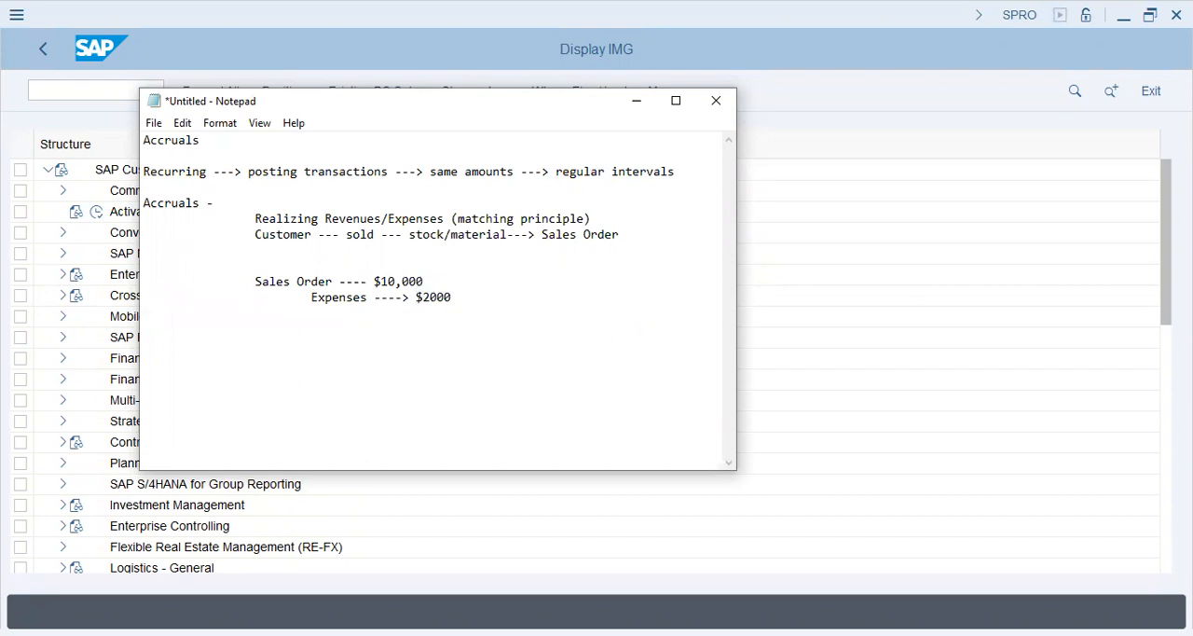
text(-----------)
key(Return)
key(Tab)
key(Tab)
Step: Insert "Receivable: " in front of the "Sales Order ---- $10,000" line
key(Up)
key(Up)
text(C)
key(BackSpace)
text(Recei)
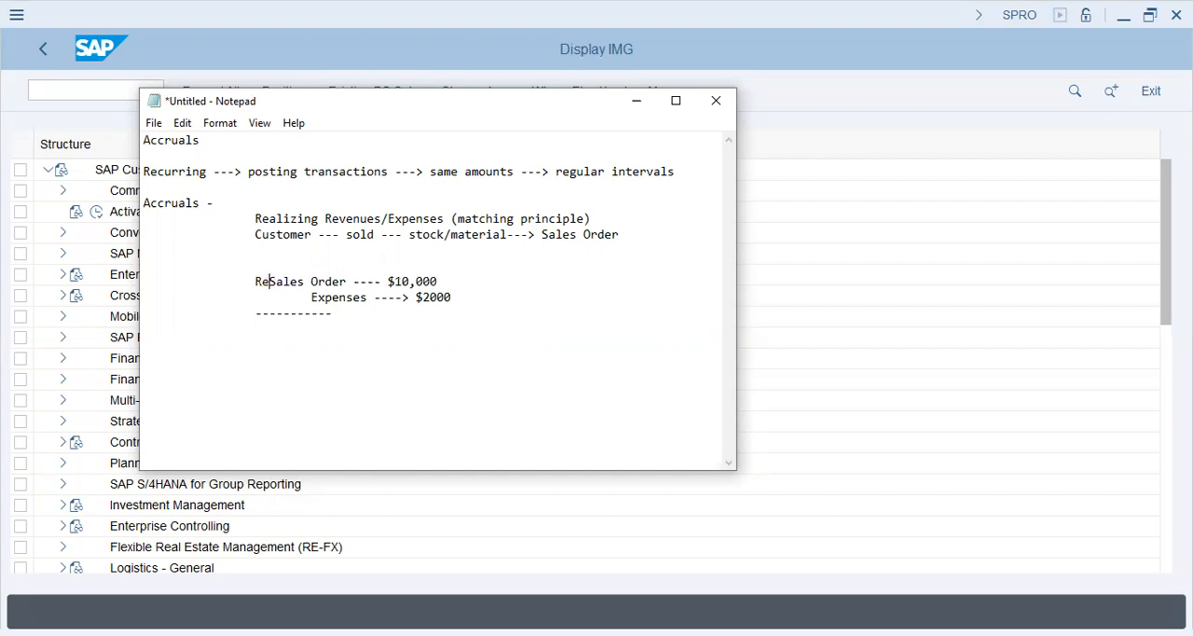
key(BackSpace)
text(ivable:)
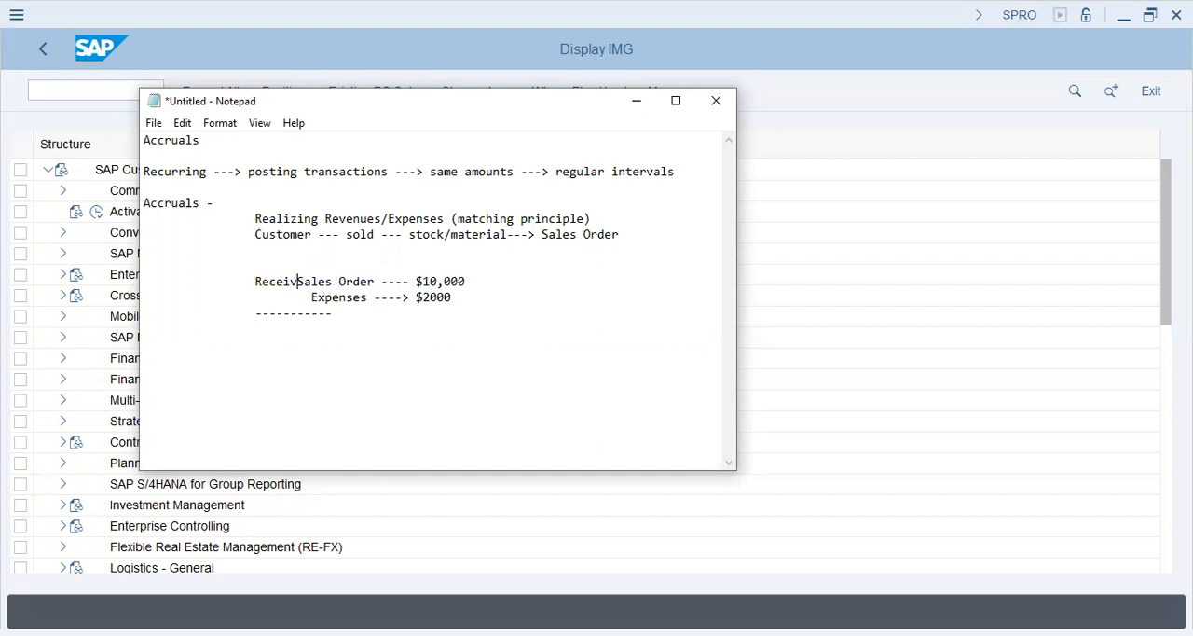
Step: Write "Revenues: Realizable, Realized" on the indented line below the dashed separator
key(Down)
key(Down)
key(Down)
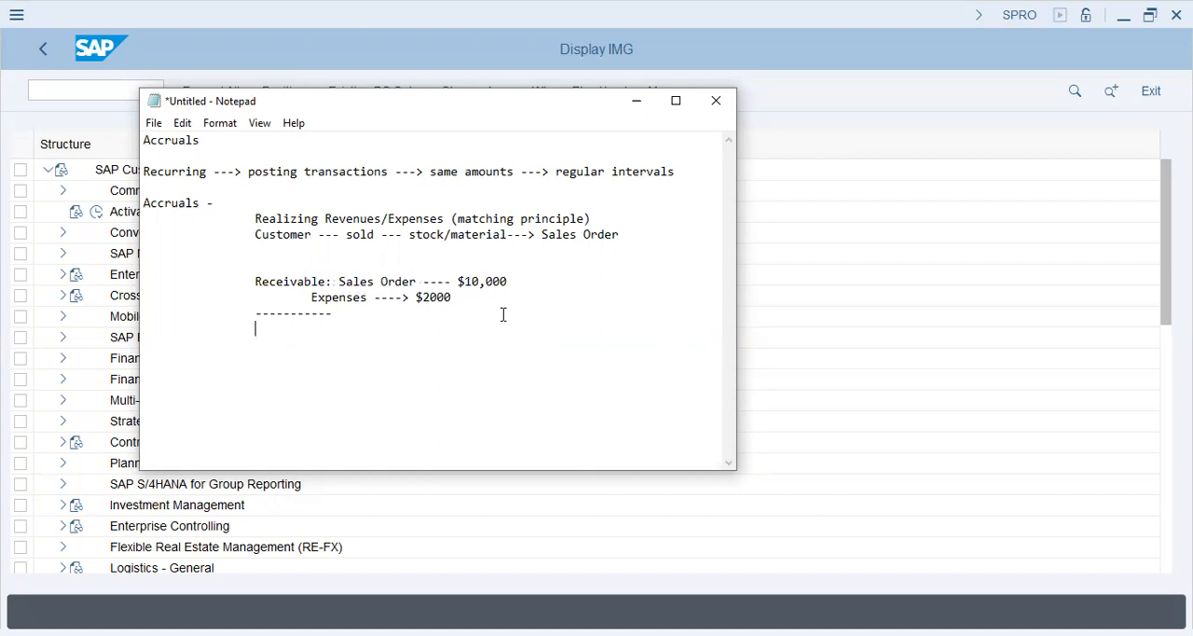
text(Revenues)
key(BackSpace)
text(: Realizable,)
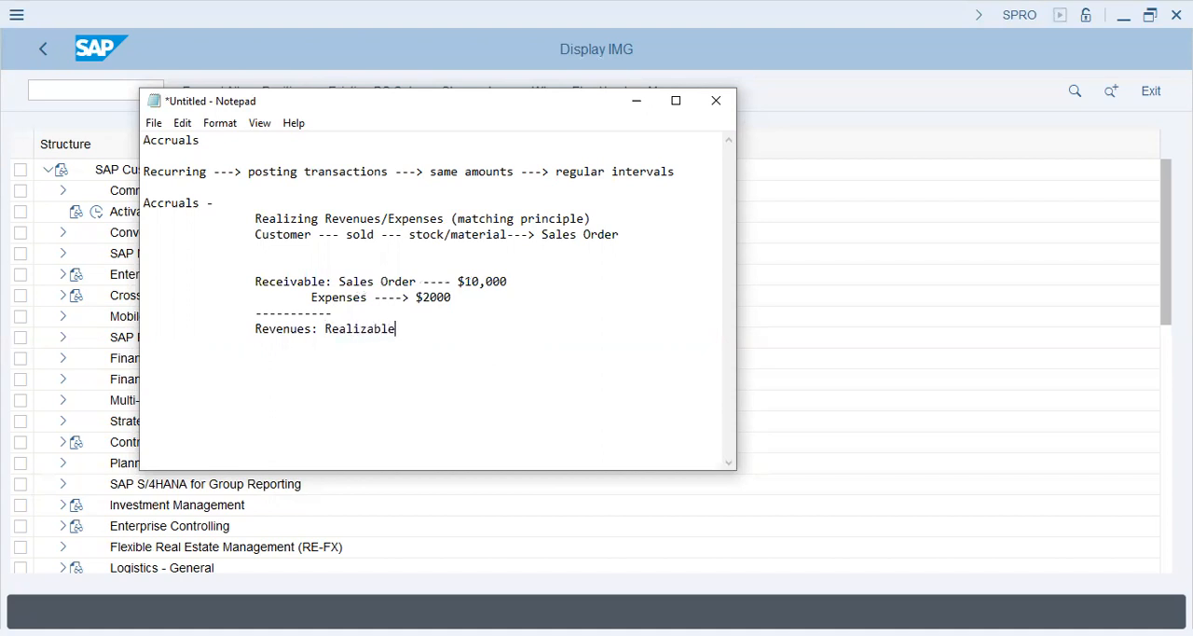
key(BackSpace)
text(, Realized)
Step: Add blank indented lines after the Revenues line and insert "Exp + " in front of "Revenues"
key(Return)
key(Tab)
key(Tab)
key(Tab)
key(BackSpace)
key(Tab)
key(Return)
key(Tab)
key(Tab)
key(Up)
text(Exp )
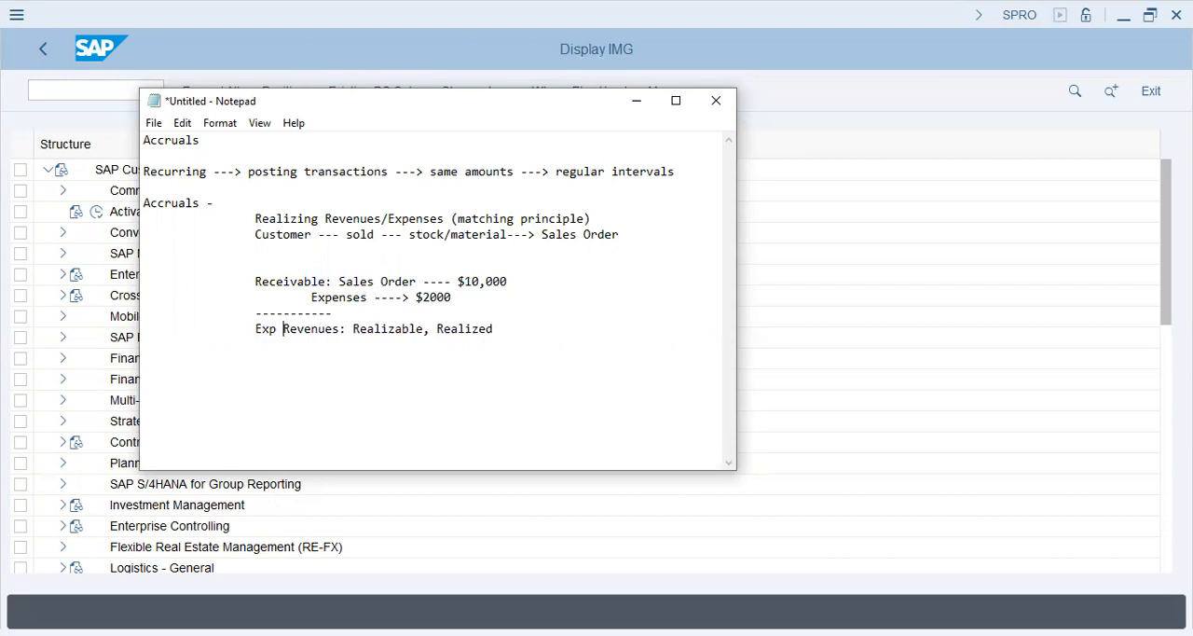
text(+)
key(Down)
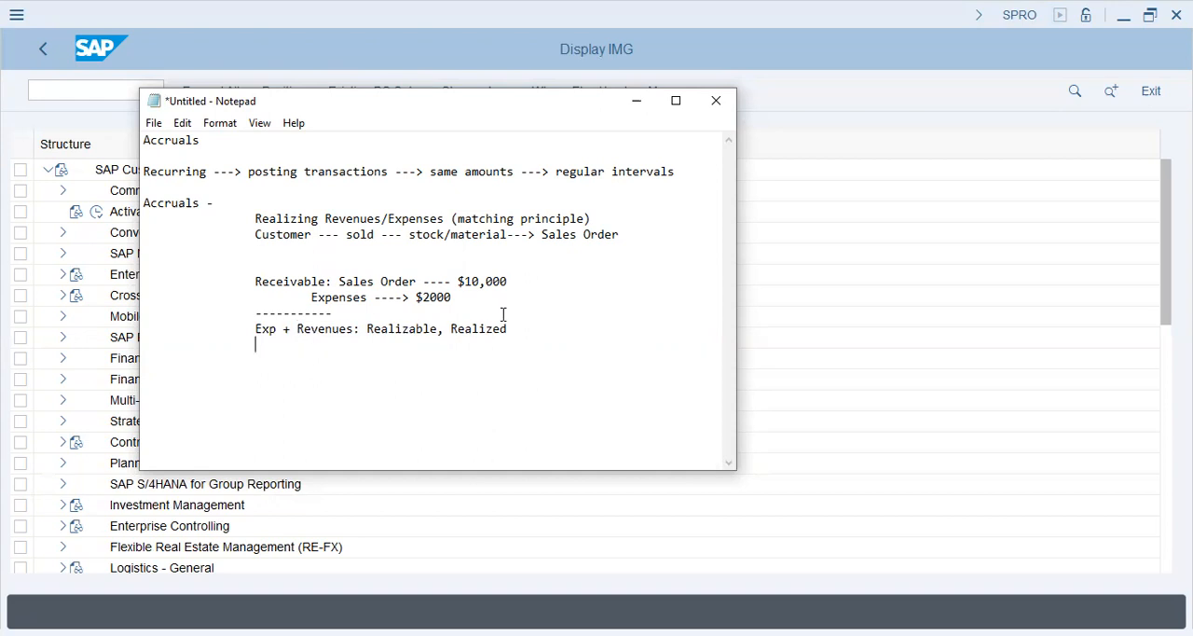
Step: Add the indented line "Realisable: will be paid (income/expense) <--- assurance" below a blank line
key(Tab)
text(Realisable: )
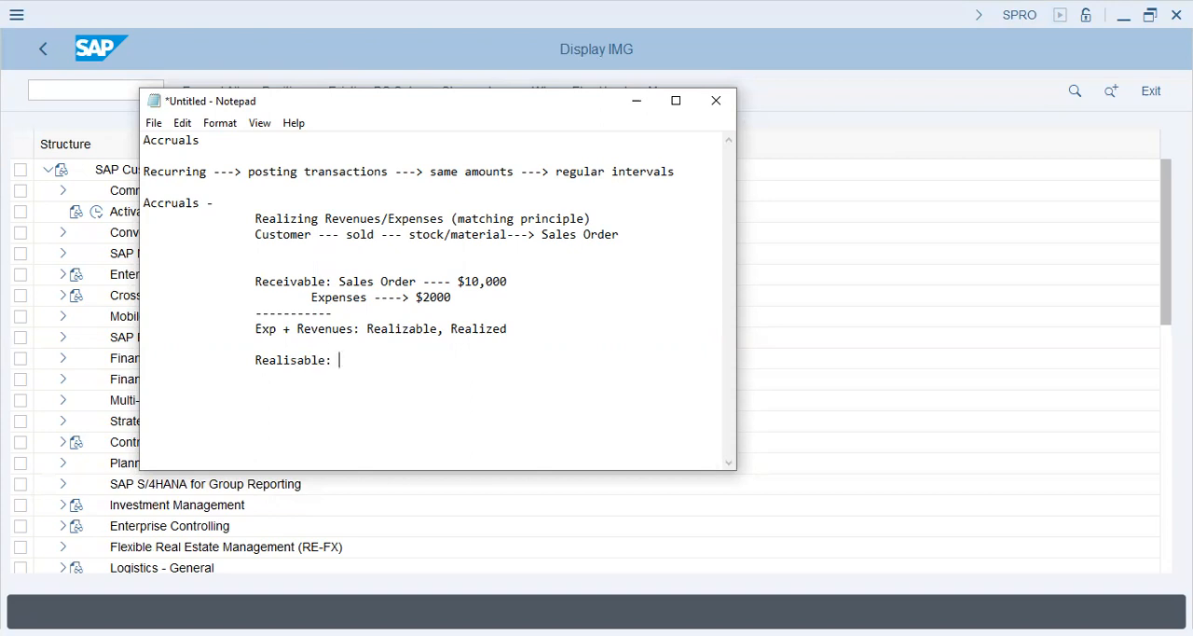
text(will be paid (income/)
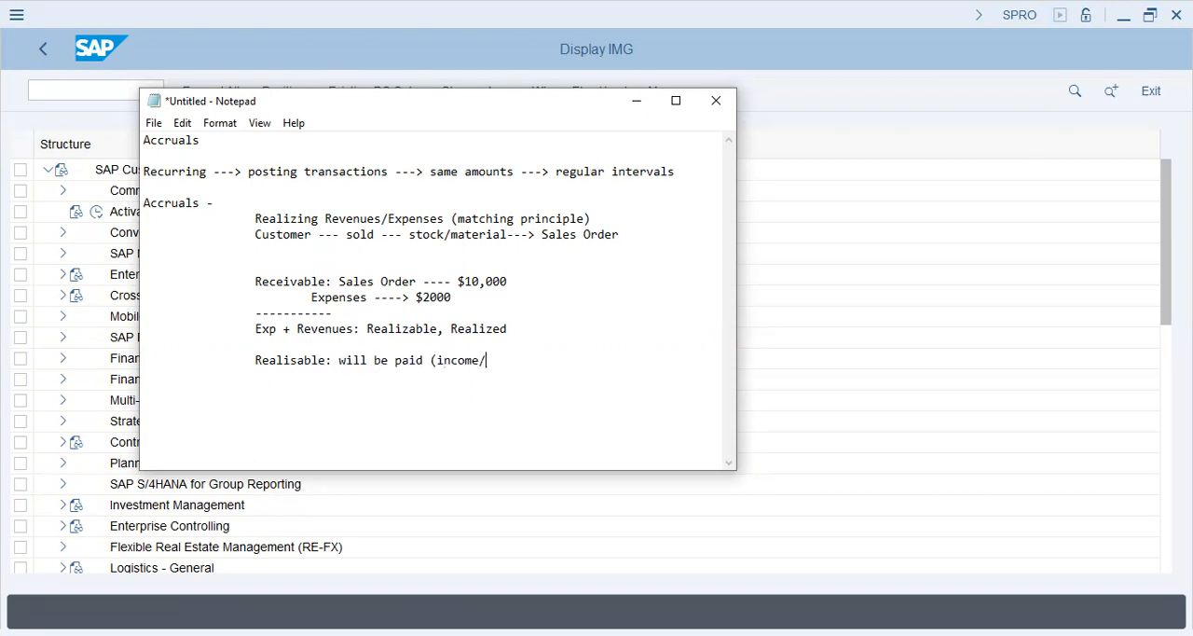
text(expense) <--- assurance)
Step: Add the indented line "Realized: already paid" under the Realisable definition
key(Return)
key(Tab)
key(Tab)
text(Realized:)
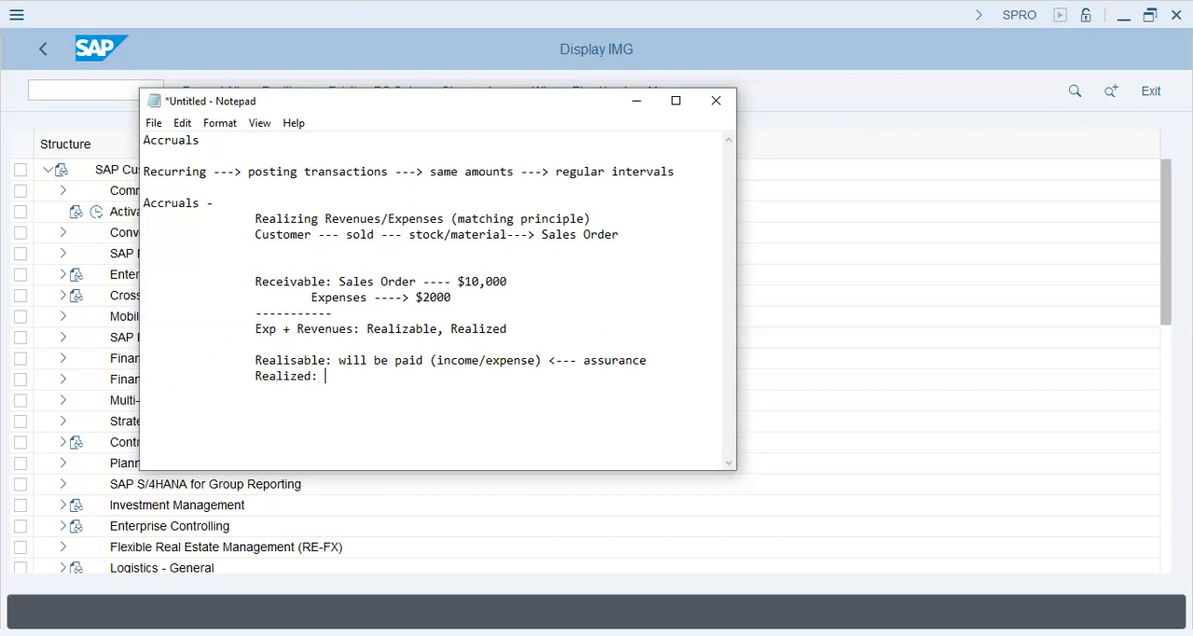
text( already paid)
Step: Leave a blank line and add a second indented dashed separator below the Realized definition
key(Return)
key(Tab)
key(Return)
key(Tab)
Step: Write "Rent: warehouse: customer's stock/material/F.Product" on an indented line below the second separator
key(Tab)
text(--------------)
key(Return)
key(Tab)
key(Tab)
text(Rent)
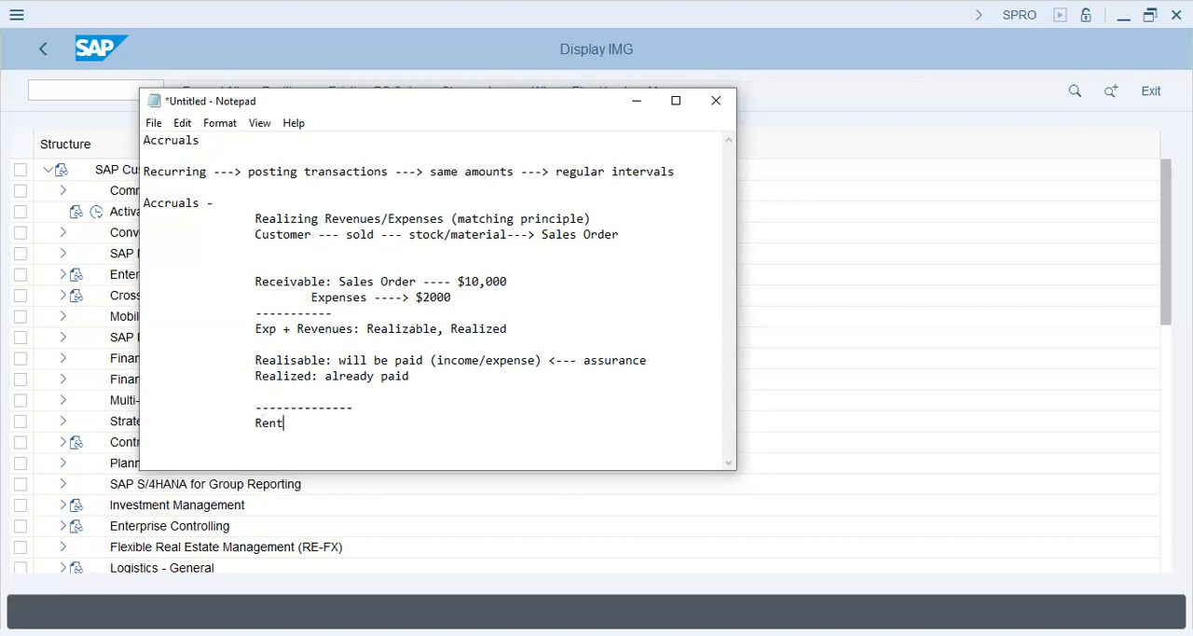
text(: warehouse : customer's stock/material)
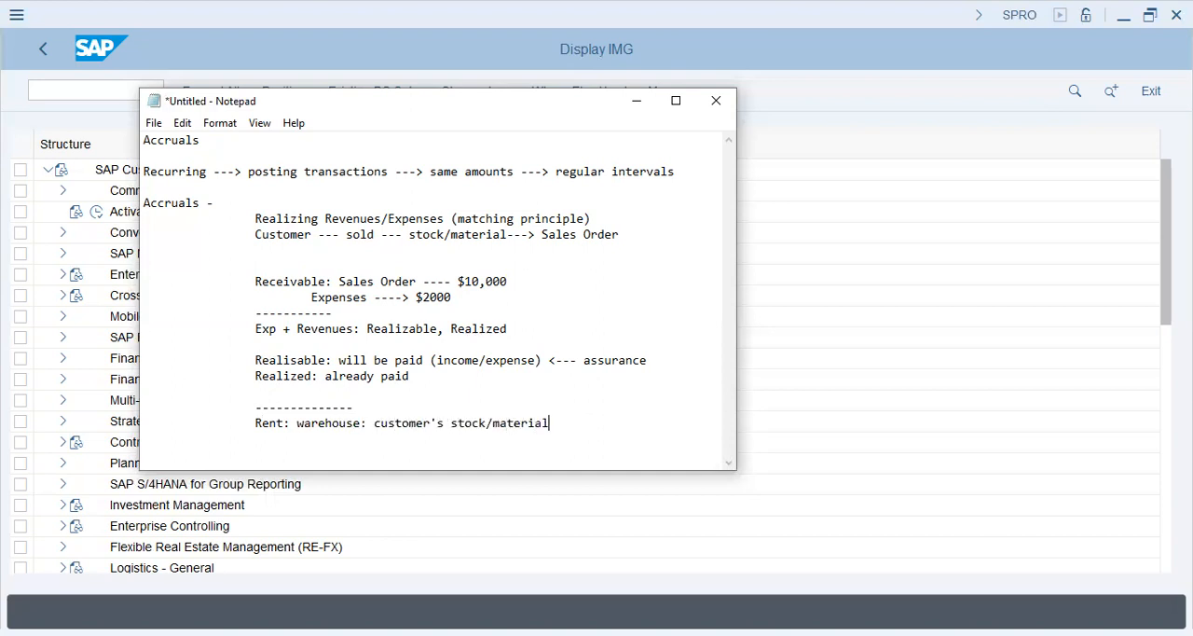
text(/FIn)
key(BackSpace)
key(BackSpace)
text(.Product)
Step: Add the date 19.Jun.2023 on an indented line below the Rent line
key(Return)
key(Tab)
key(Tab)
text(19.Jun.2023)
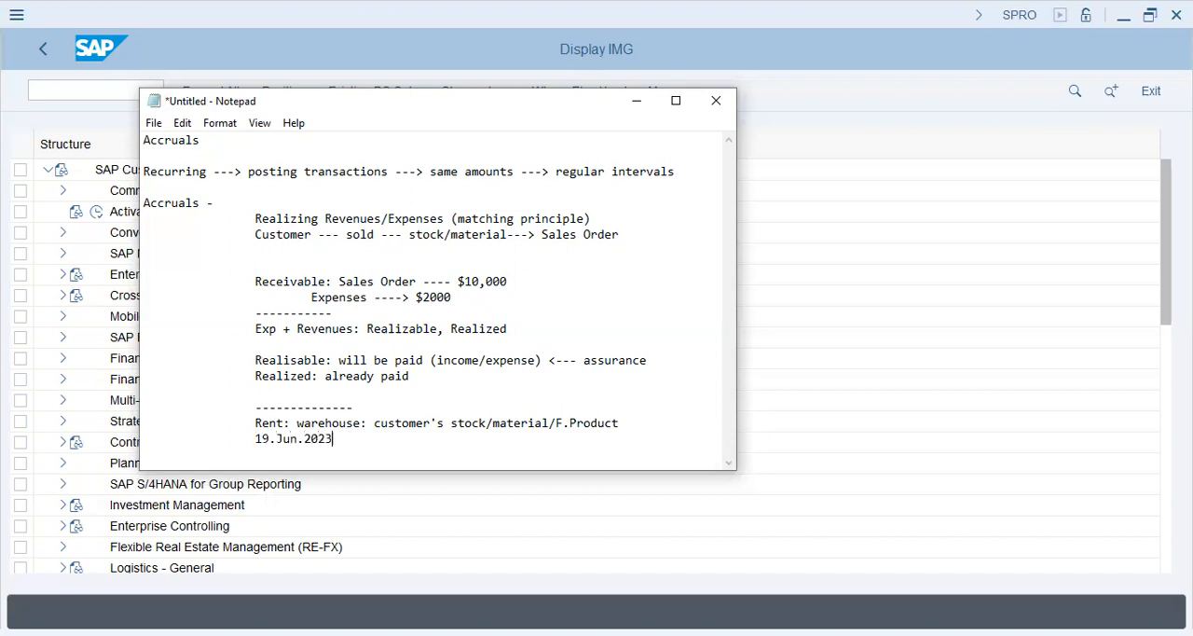
Step: Leave a blank line below the date and add the indented line "$2000 -----> July"
key(Return)
key(Tab)
key(Tab)
key(Tab)
key(BackSpace)
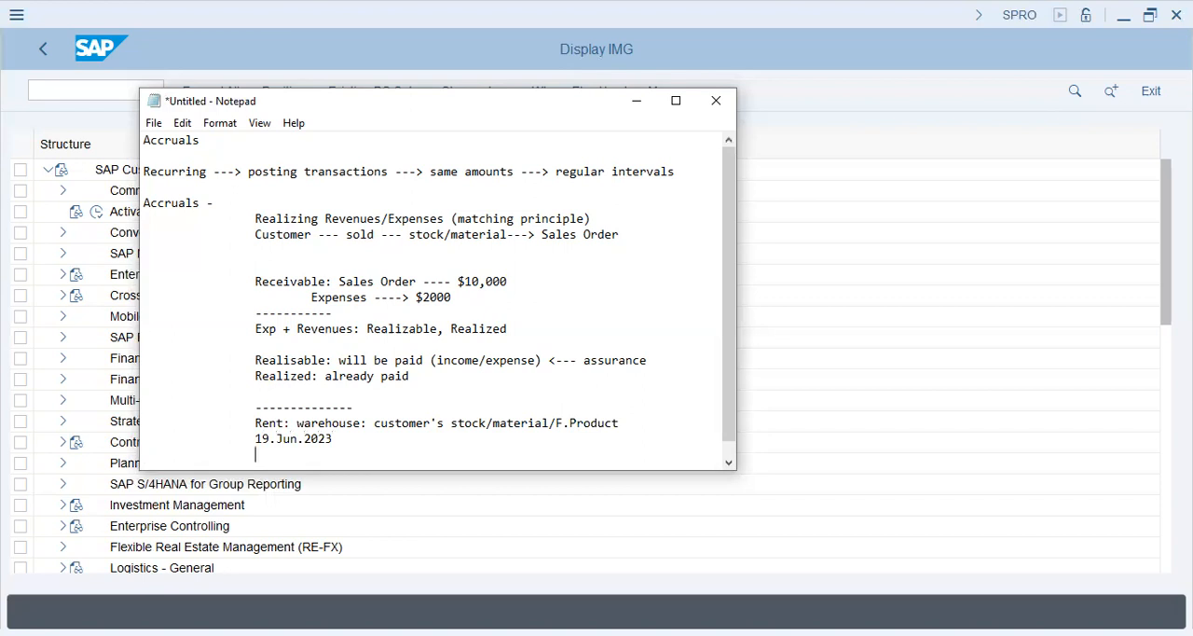
key(Return)
key(Tab)
key(Tab)
key(Tab)
key(BackSpace)
text($2000)
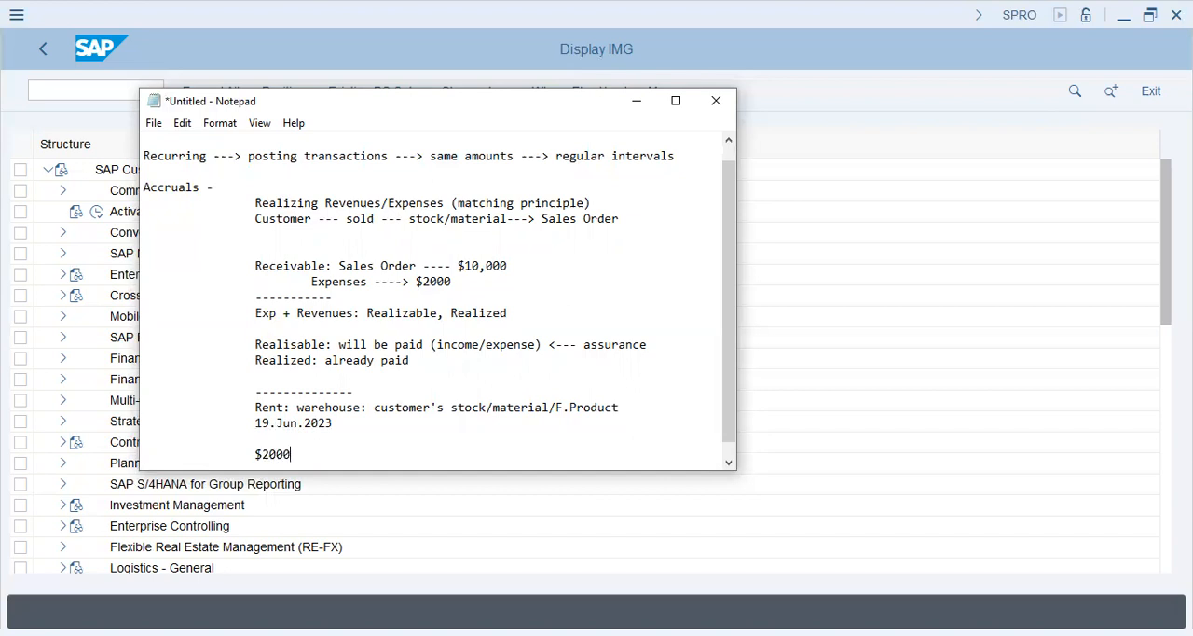
text( -----> July)
Step: Start a new indented line after the July line and insert "Agreement" in front of 19.Jun.2023
key(Return)
key(Tab)
key(Tab)
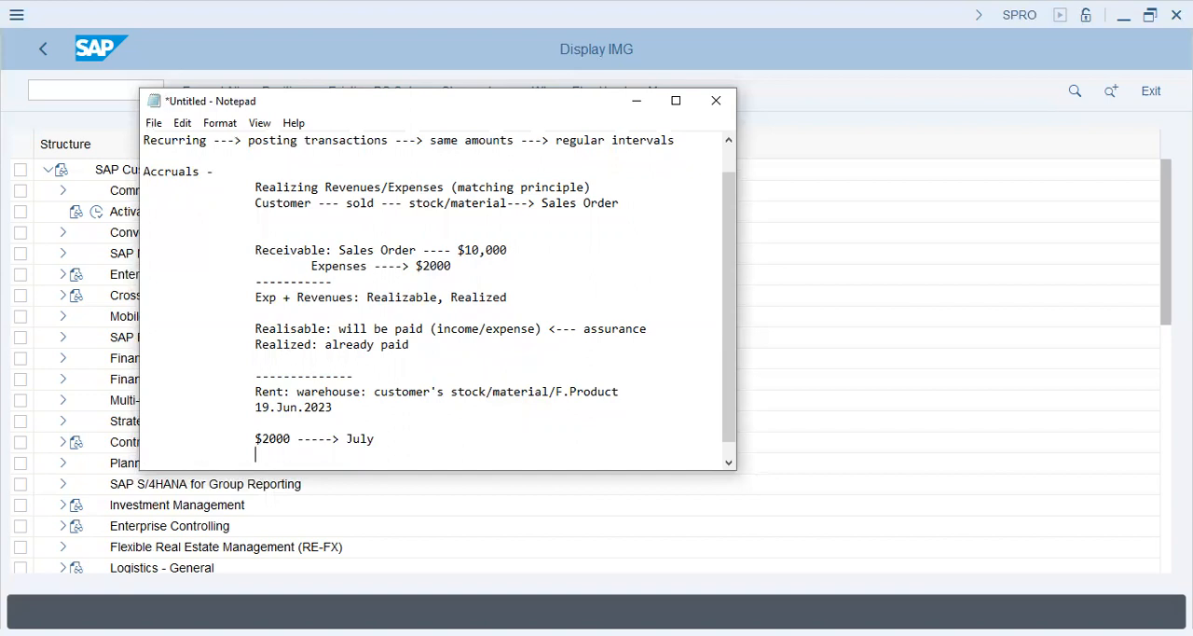
text(Agreement)
key(Down)
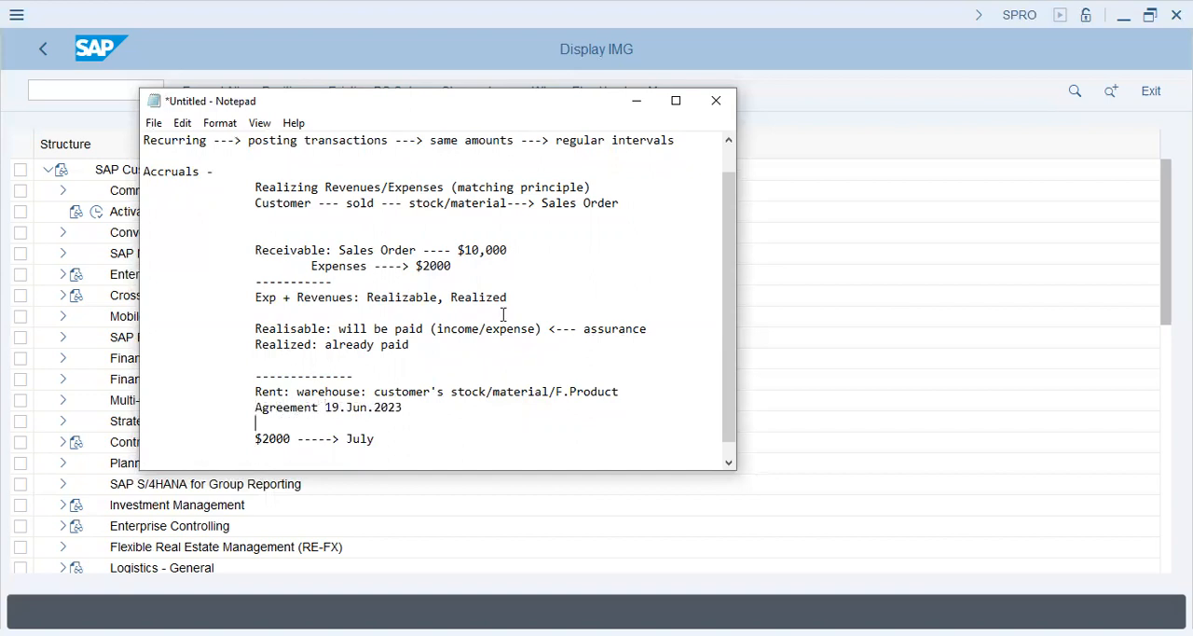
Step: Insert "18.Jun.2023: " in front of the Receivable: Sales Order line
key(Down)
key(Down)
key(Down)
key(Up)
key(Up)
key(Up)
key(Up)
key(Up)
key(Up)
key(Up)
key(Up)
key(Up)
key(Up)
key(Up)
key(Up)
key(Up)
key(Up)
key(ctrl+Right)
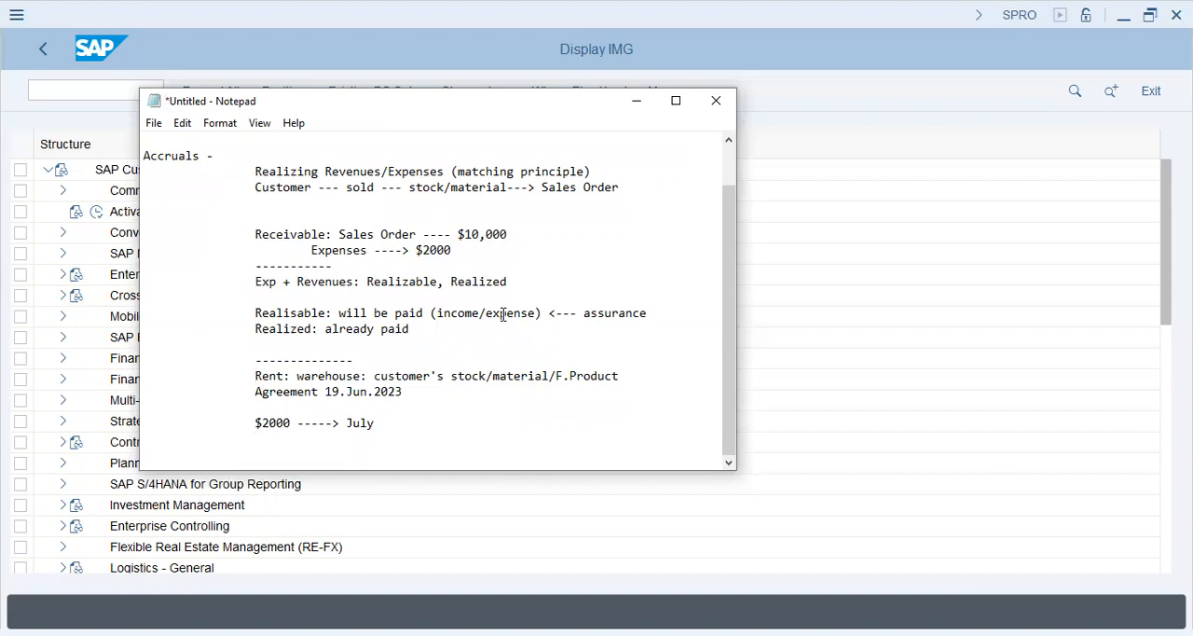
text(18)
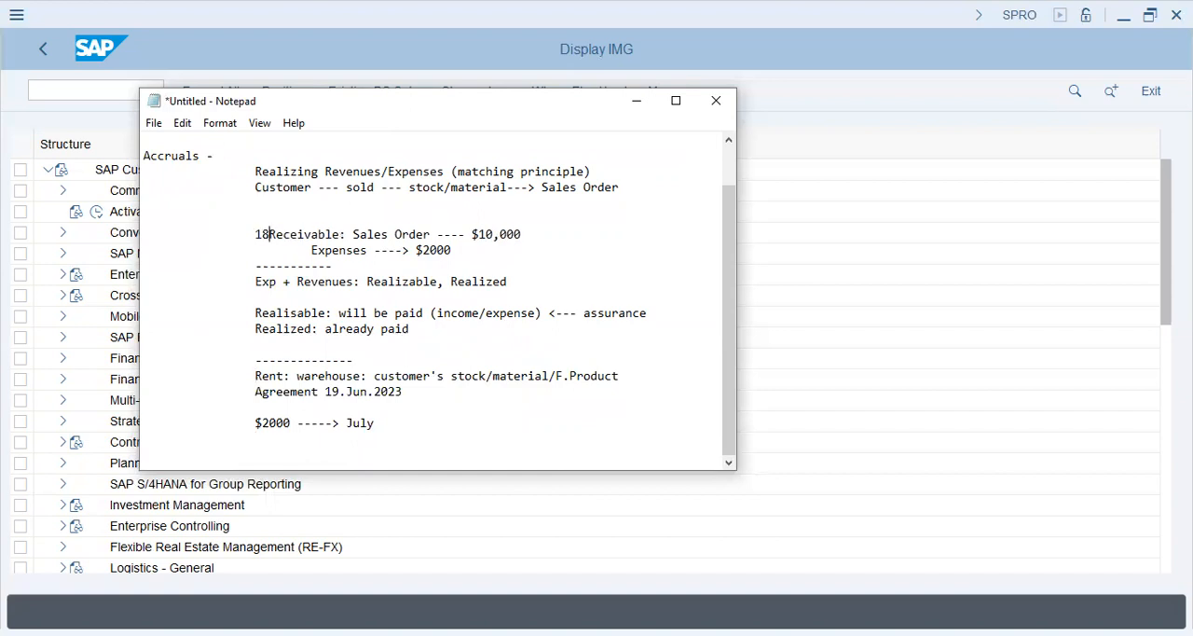
text(.Jun.202)
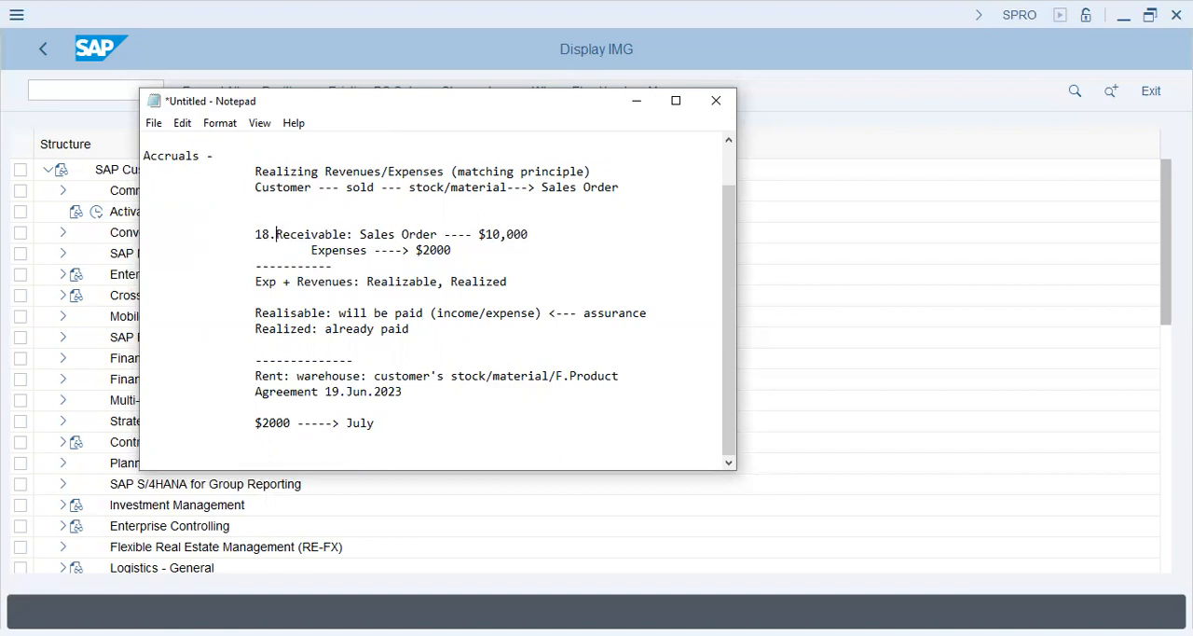
text(3:)
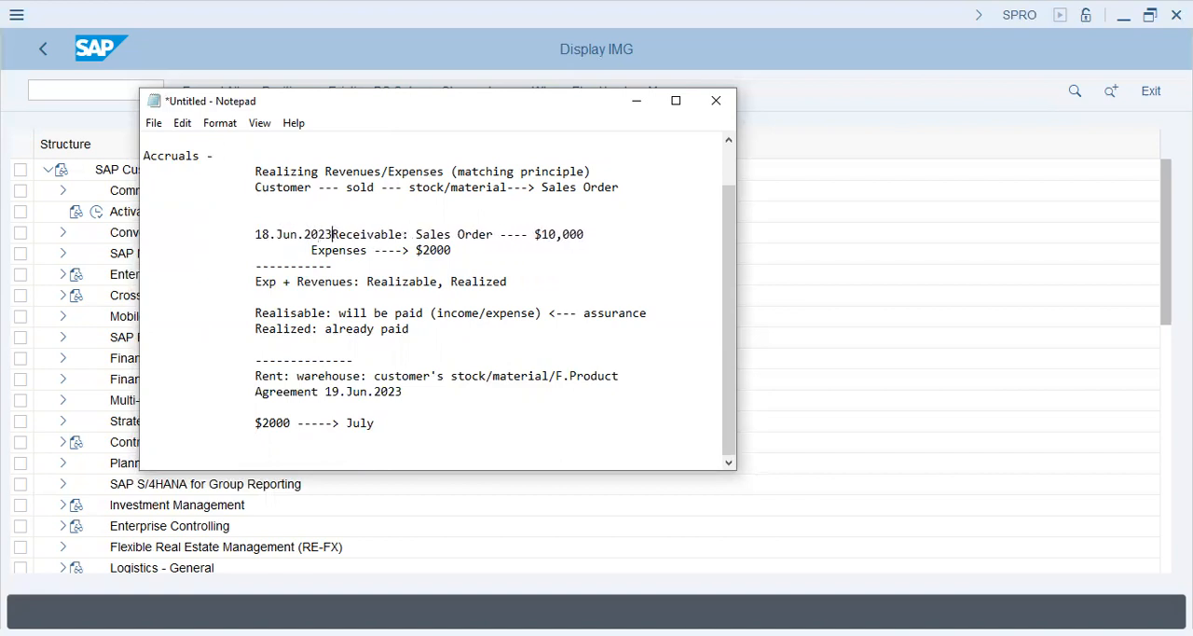
Step: Add an indented dashed separator below the "$2000 -----> July" line and write "Books of June" on the indented line under it
key(Down)
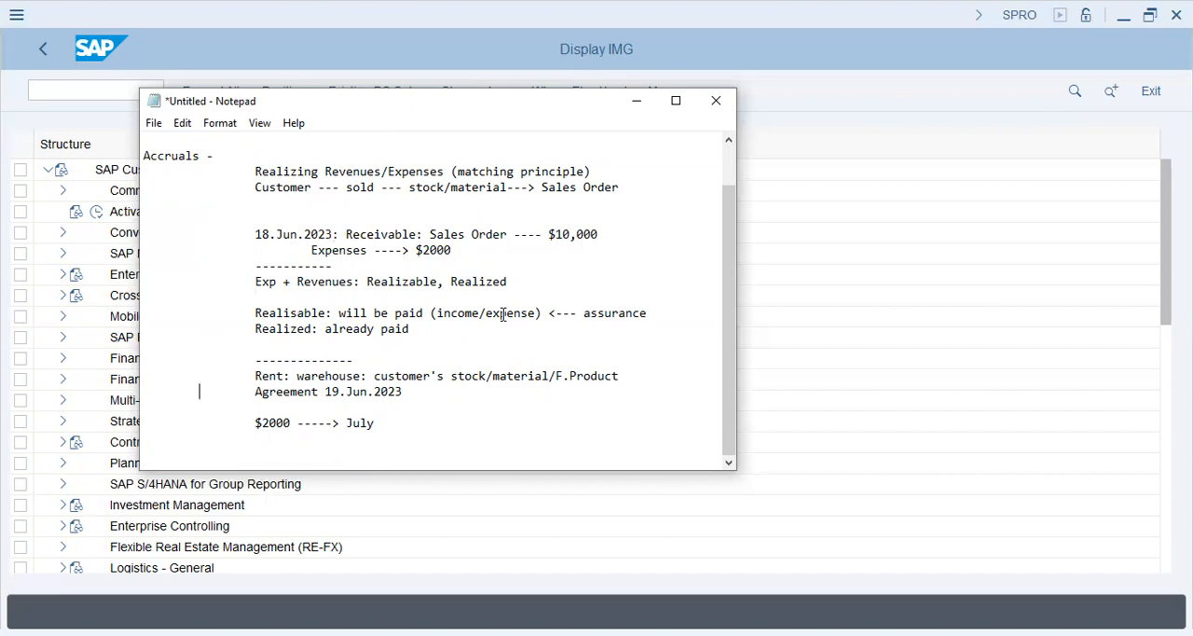
click(200, 439)
text(----------------)
key(Return)
key(Tab)
key(Tab)
text(Books of June)
Step: Write "Realize the Expenses and Revenue (matching principle)" on an indented line below Books of June
key(Return)
key(Tab)
key(Tab)
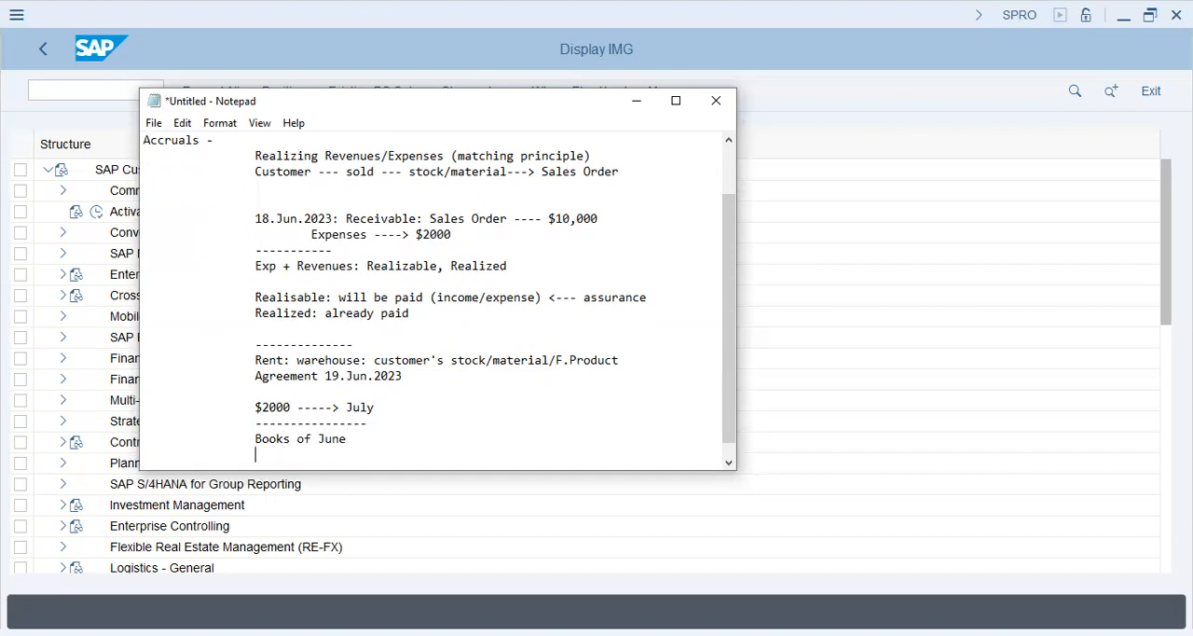
text(Realize the Expenses)
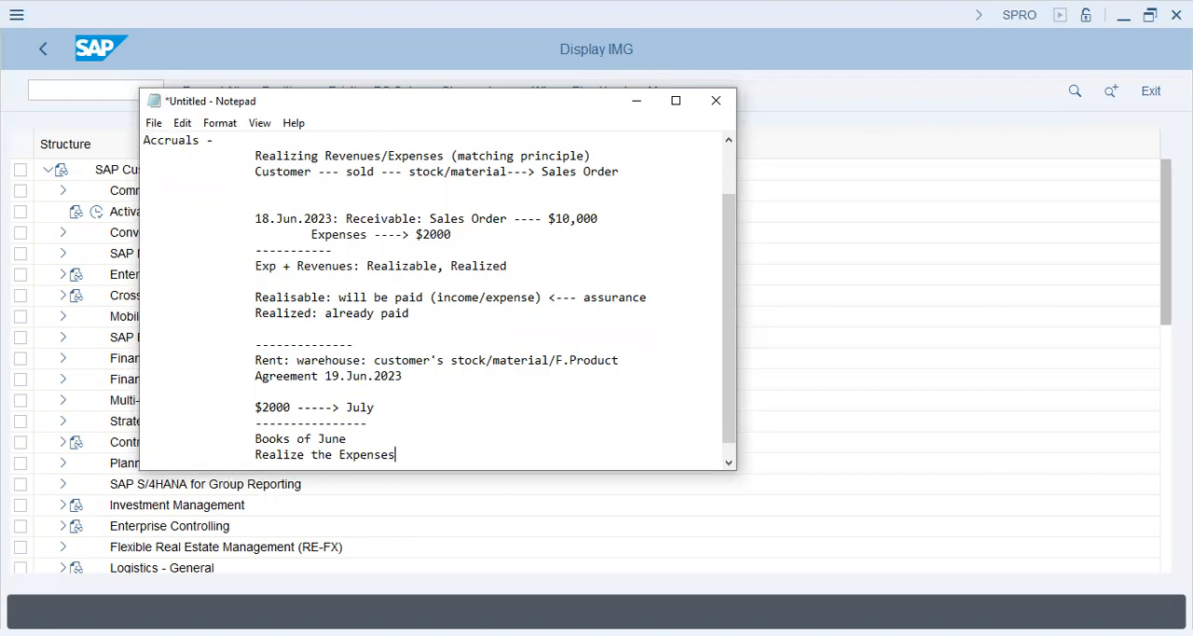
text( and Revenue (ma)
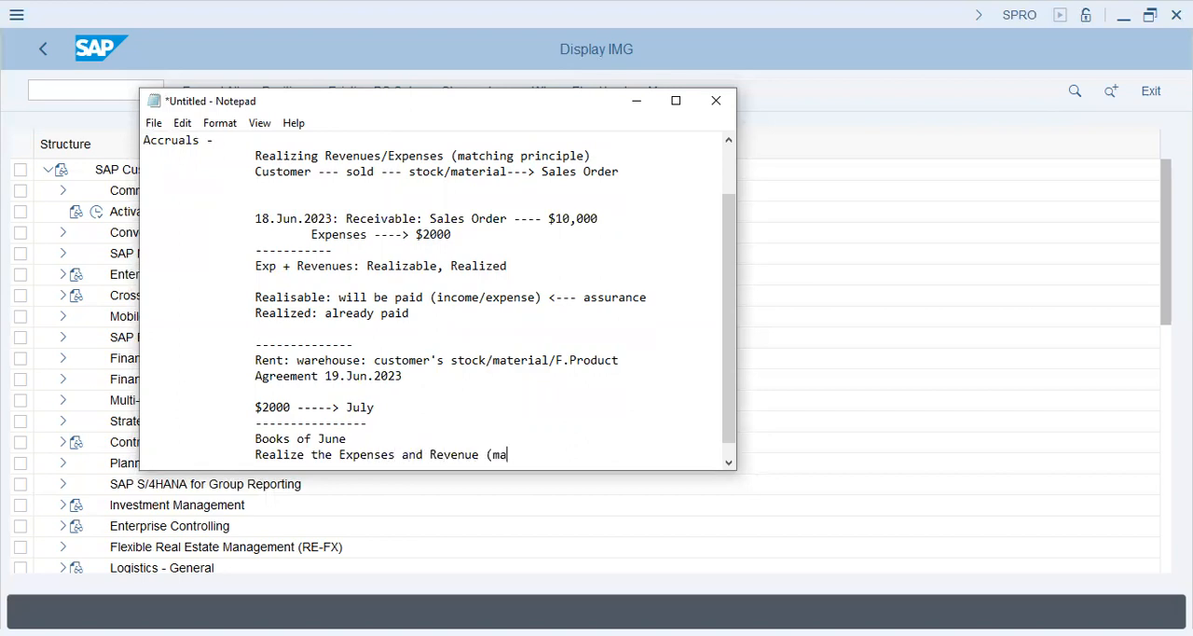
text(tching principle))
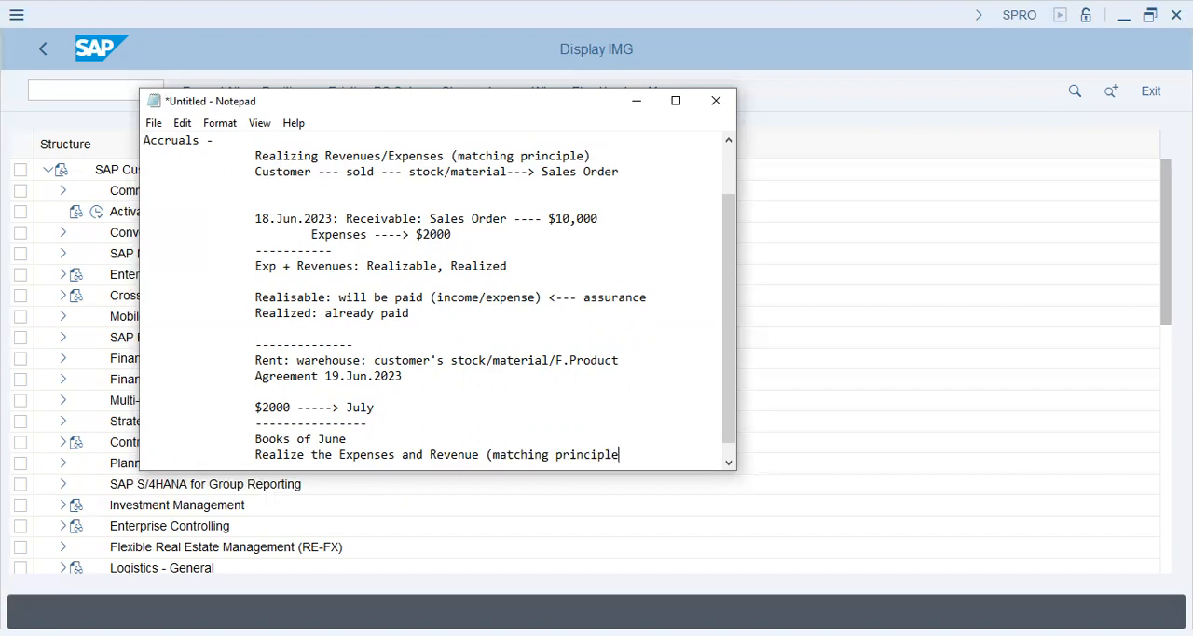
Step: Add an indented dashed separator below the Realize the Expenses line and write the date 19.Jun.2023 under it
key(Return)
key(Tab)
key(Tab)
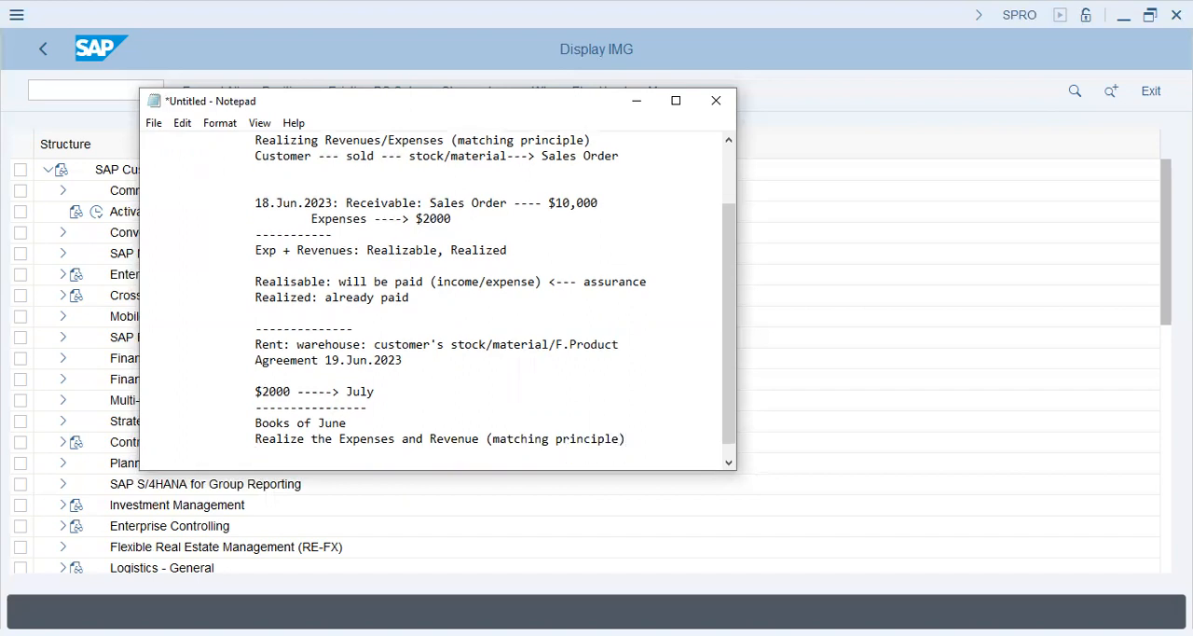
text(----------------)
key(Return)
key(Tab)
key(Tab)
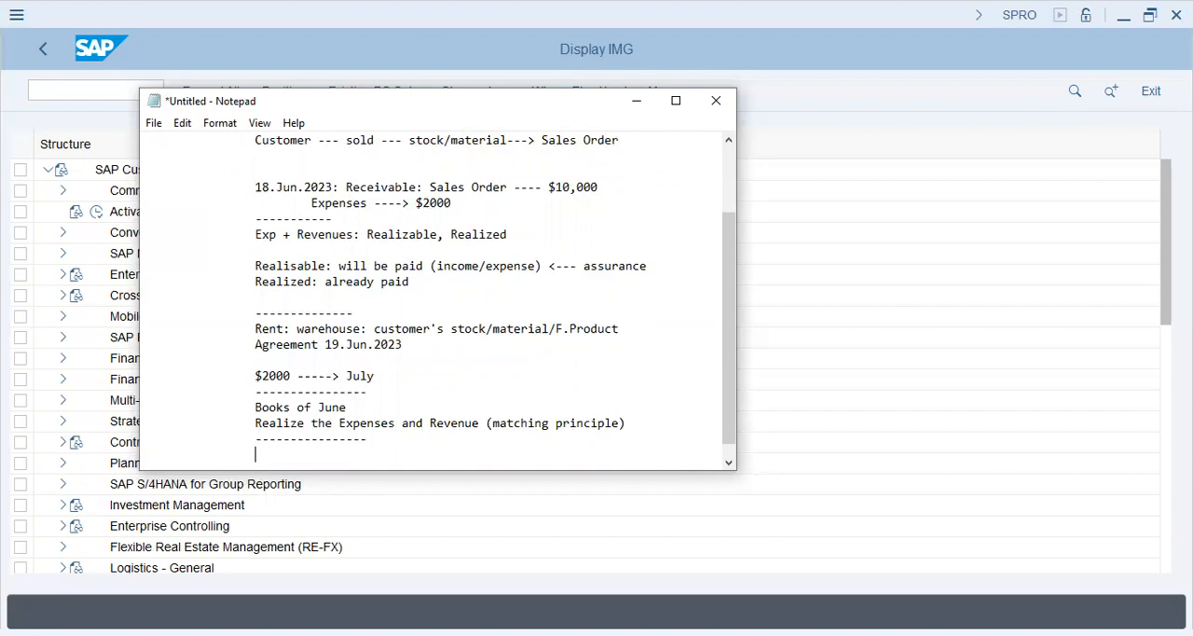
text(19.Jun.2023)
Step: Write "Rent Exp (warehouse)" on an indented line below the 19.Jun.2023 date
key(Return)
key(Tab)
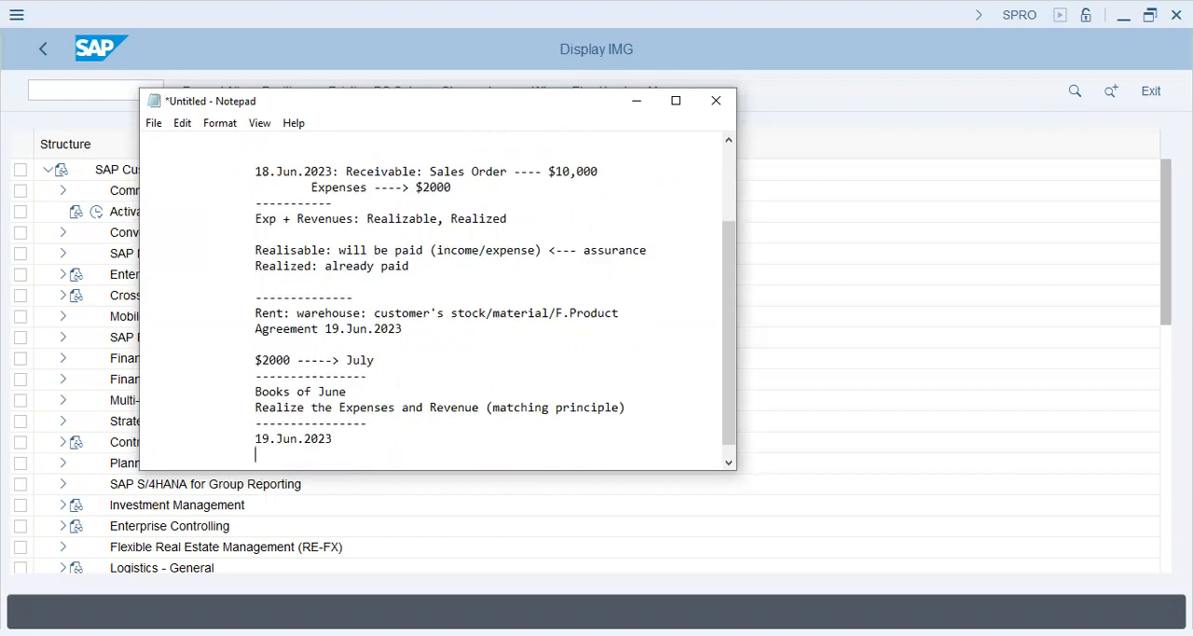
text(Ex)
key(BackSpace)
key(BackSpace)
text(Rent Exp (for)
key(BackSpace)
key(BackSpace)
key(BackSpace)
text(w)
text(wa)
key(BackSpace)
key(BackSpace)
text(arehouse))
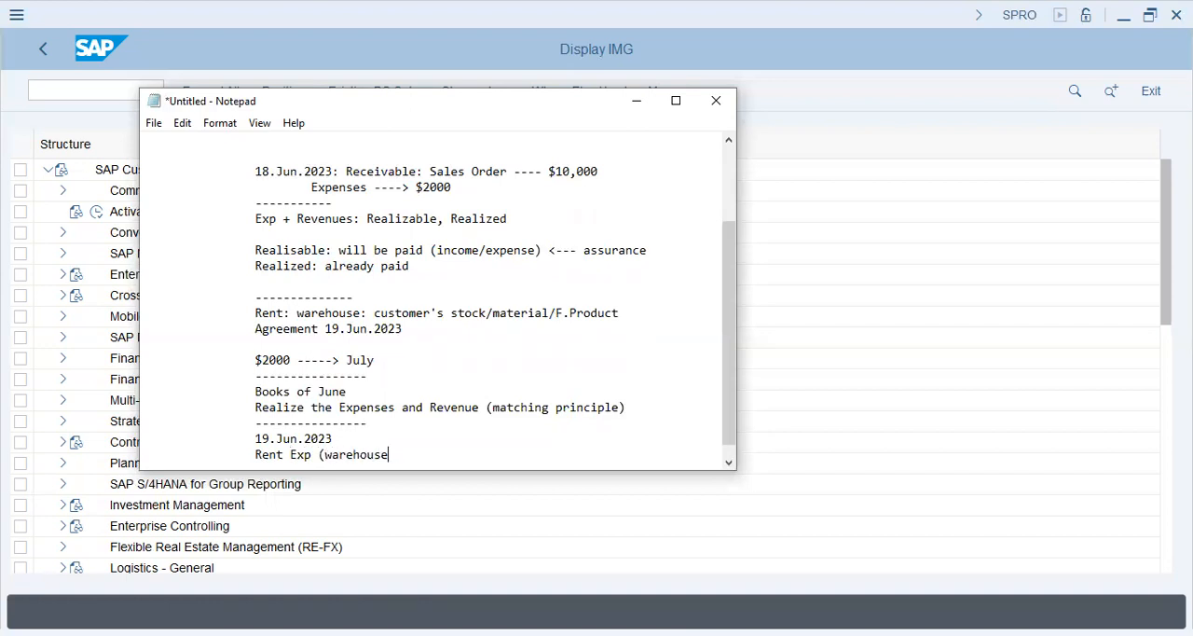
Step: Write "to Outstanding Rent Expenses" on a line indented one level further, below Rent Exp (warehouse)
key(Return)
key(Tab)
key(Tab)
key(BackSpace)
key(Tab)
text(to )
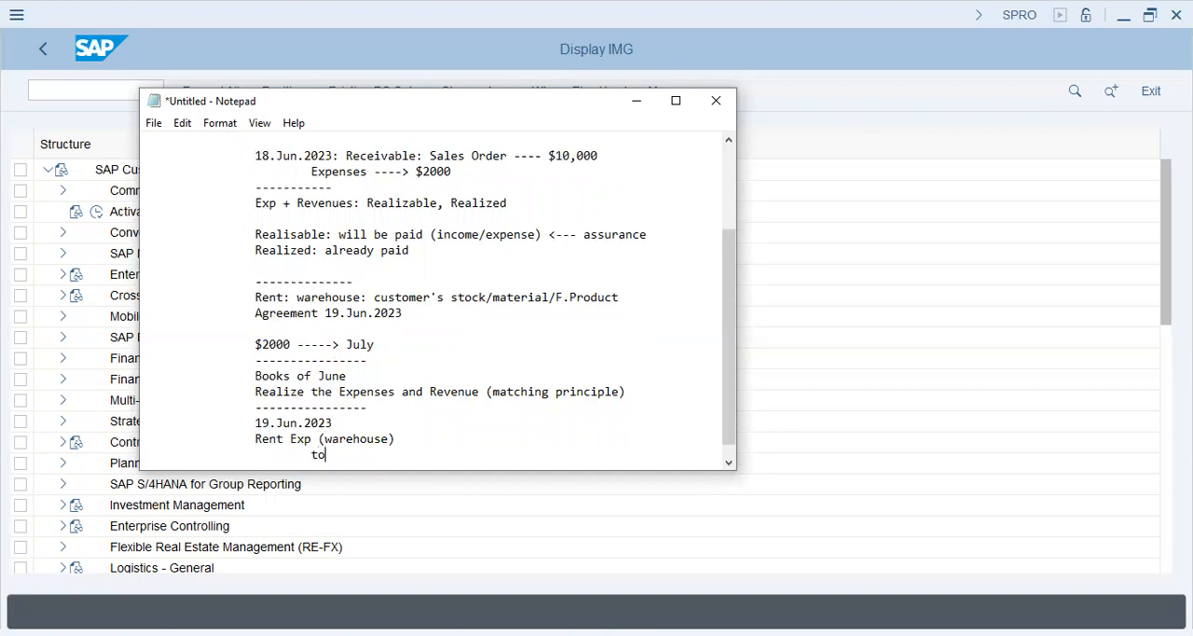
text(Outstanding Expenses (Rent)
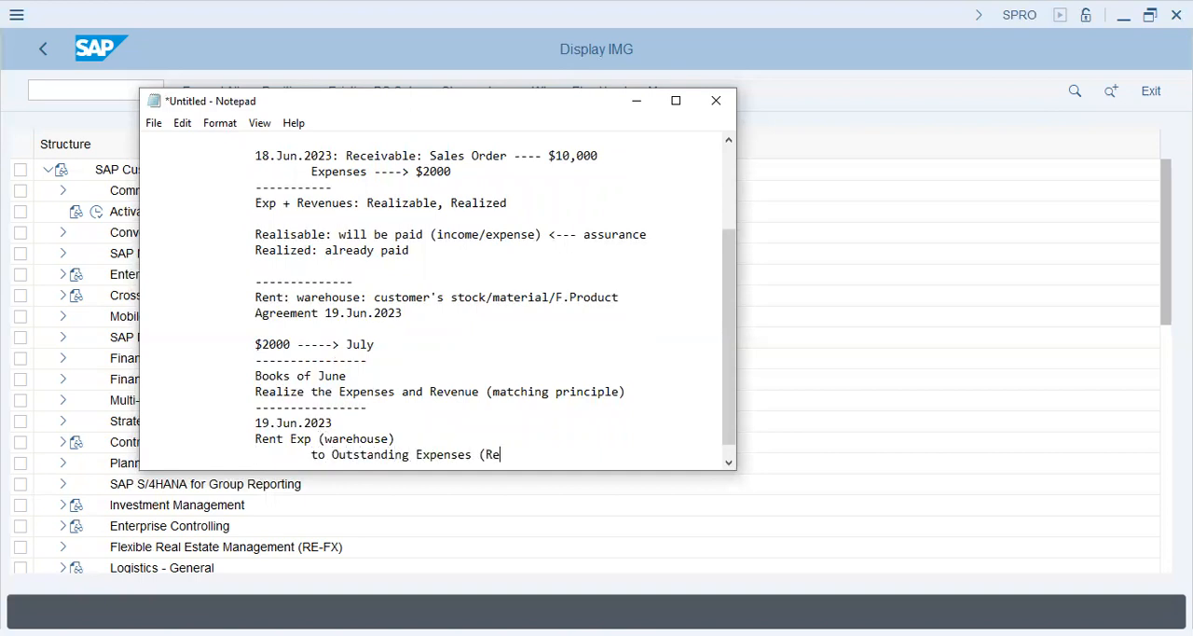
key(BackSpace)
key(BackSpace)
key(BackSpace)
key(BackSpace)
key(BackSpace)
key(BackSpace)
key(BackSpace)
key(BackSpace)
key(BackSpace)
key(BackSpace)
key(BackSpace)
key(BackSpace)
key(BackSpace)
key(BackSpace)
text(Rent Expenses.)
key(BackSpace)
Step: Append "-----" and a tab-spaced amount of $2000 to the Rent Exp (warehouse) line
key(Up)
text(-----)
key(Tab)
text($)
key(BackSpace)
text($2000)
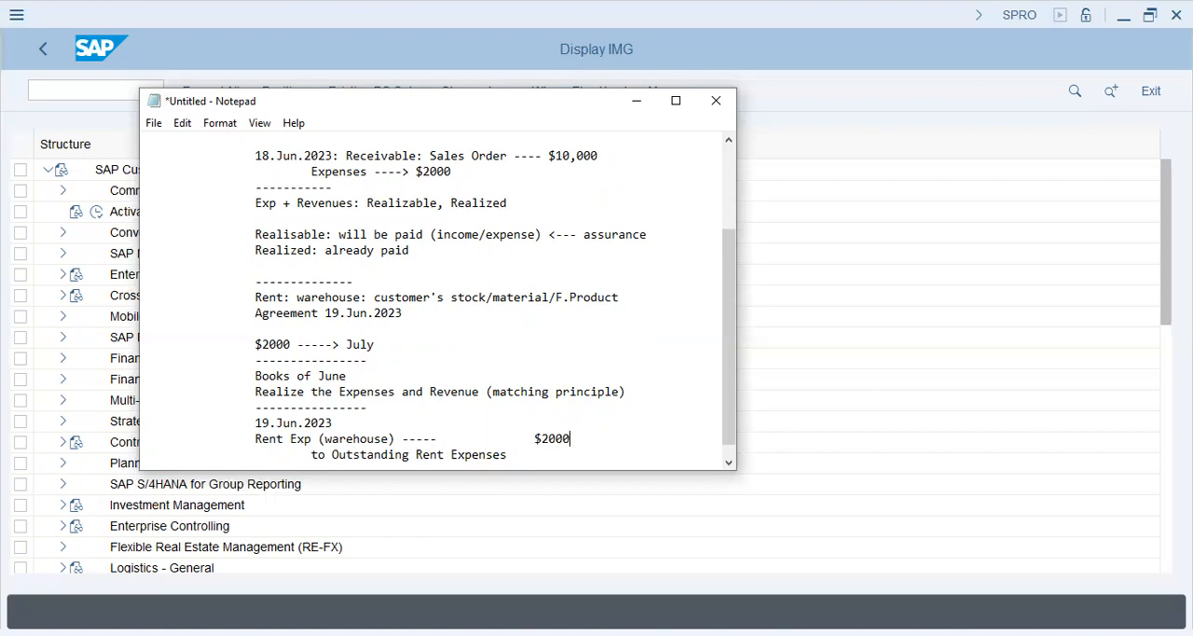
Step: Enter the amount $2000 at the end of the "to Outstanding Rent Expenses" line, offset from the amount above
click(483, 315)
key(Down)
key(Down)
key(Down)
key(Down)
key(Down)
key(Down)
key(Down)
key(Down)
key(Down)
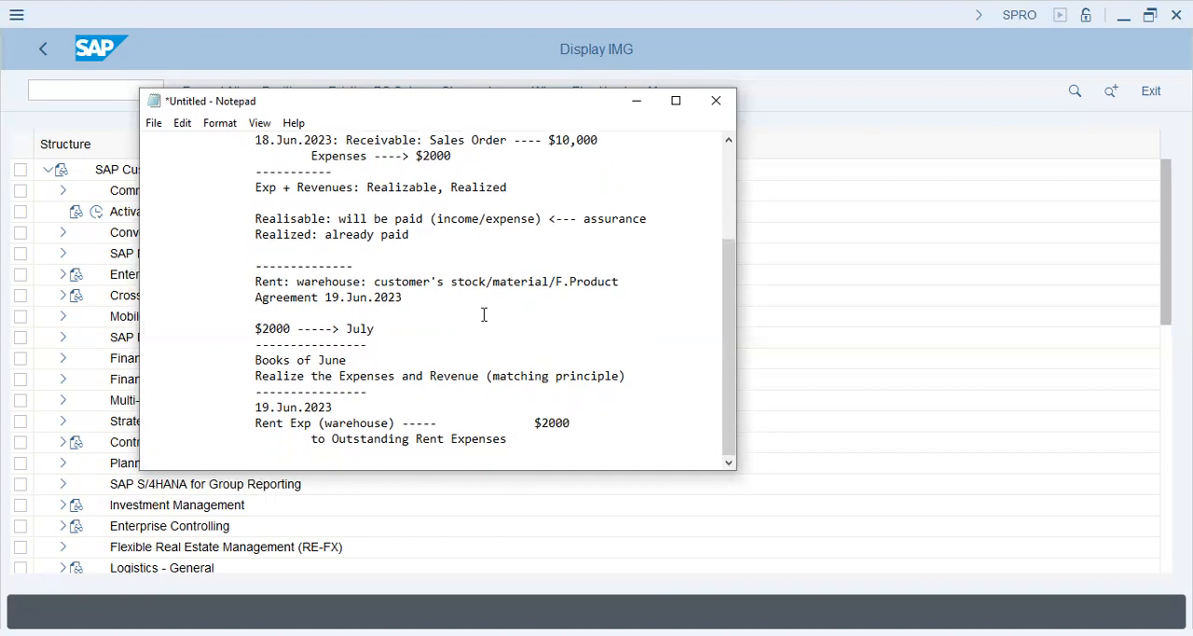
text($2000)
Step: Add an indented dashed separator below the Outstanding Rent Expenses line and write the date 01.July.2023 under it
key(Return)
text(-----------)
key(Return)
text(01.)
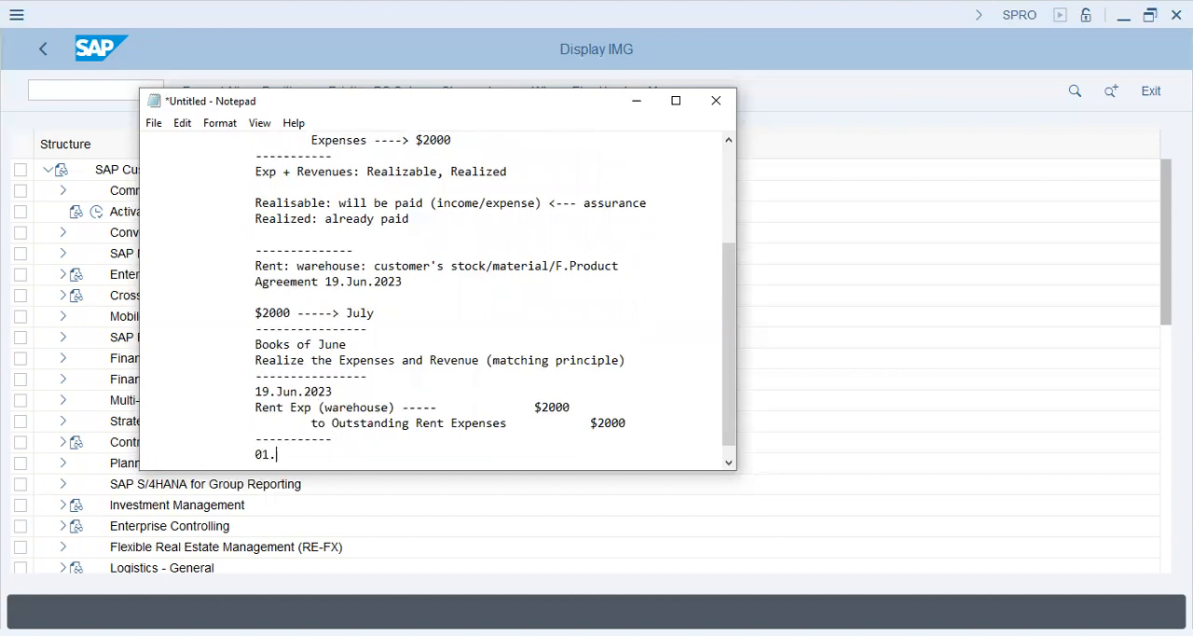
text(July.2023)
Step: Write "Reverse this Entry" on an indented line below 01.July.2023 and start a new line
key(Return)
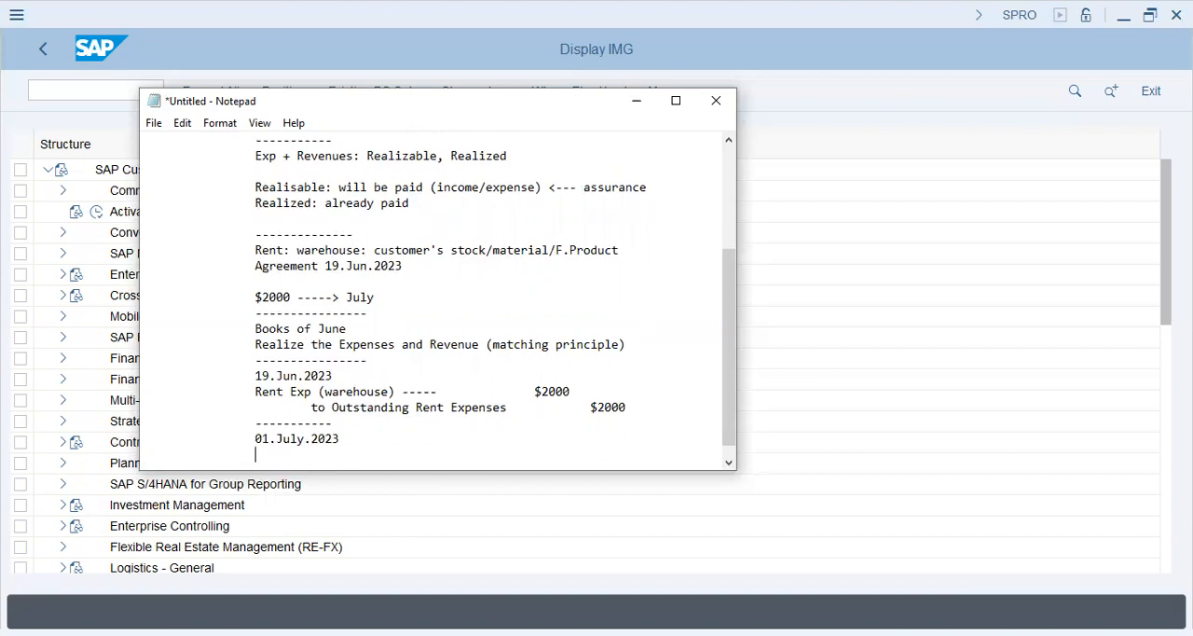
text(Reverse this Entry)
key(Return)
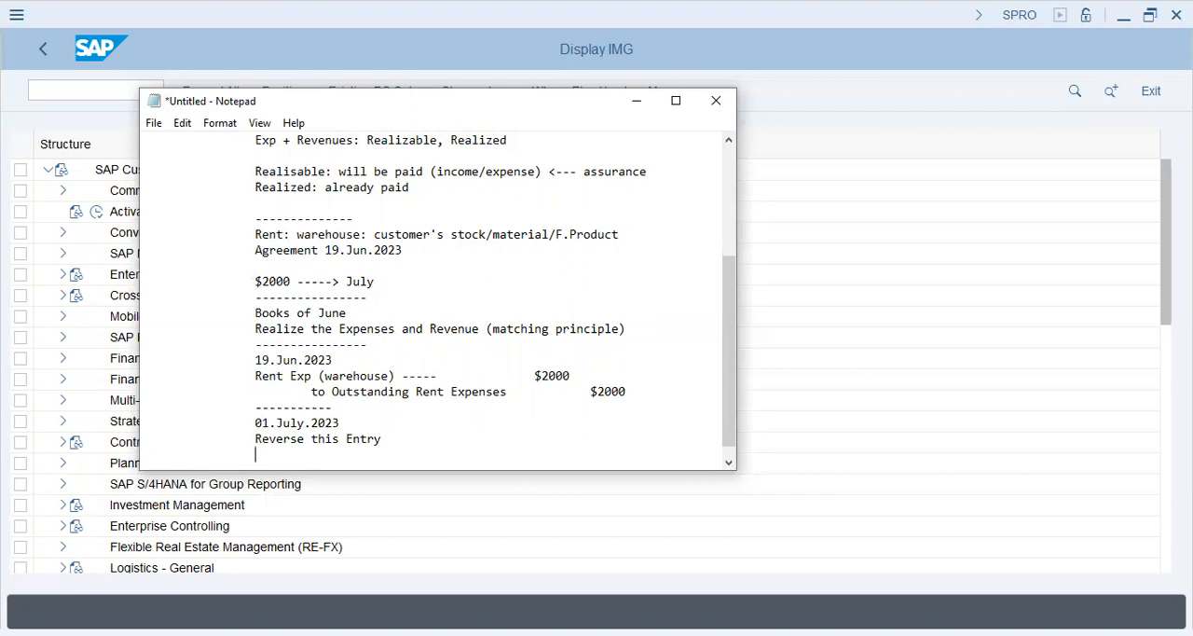
Step: Highlight both lines of the 19.Jun.2023 journal entry, from Rent Exp (warehouse) through Outstanding Rent Expenses with their amounts
key(Up)
key(Up)
key(Up)
key(Up)
key(Up)
key(shift+Right)
key(shift+Right)
key(shift+Right)
key(shift+Right)
key(shift+Right)
key(shift+Right)
key(shift+Right)
key(shift+Right)
key(shift+Right)
key(shift+Right)
key(shift+Right)
key(shift+Right)
key(shift+Right)
key(shift+Right)
key(shift+Right)
key(shift+Right)
key(shift+Right)
key(shift+Right)
key(shift+Right)
key(shift+Right)
key(shift+Right)
key(shift+Right)
key(shift+Right)
key(shift+Right)
key(shift+Right)
key(shift+Right)
key(shift+Right)
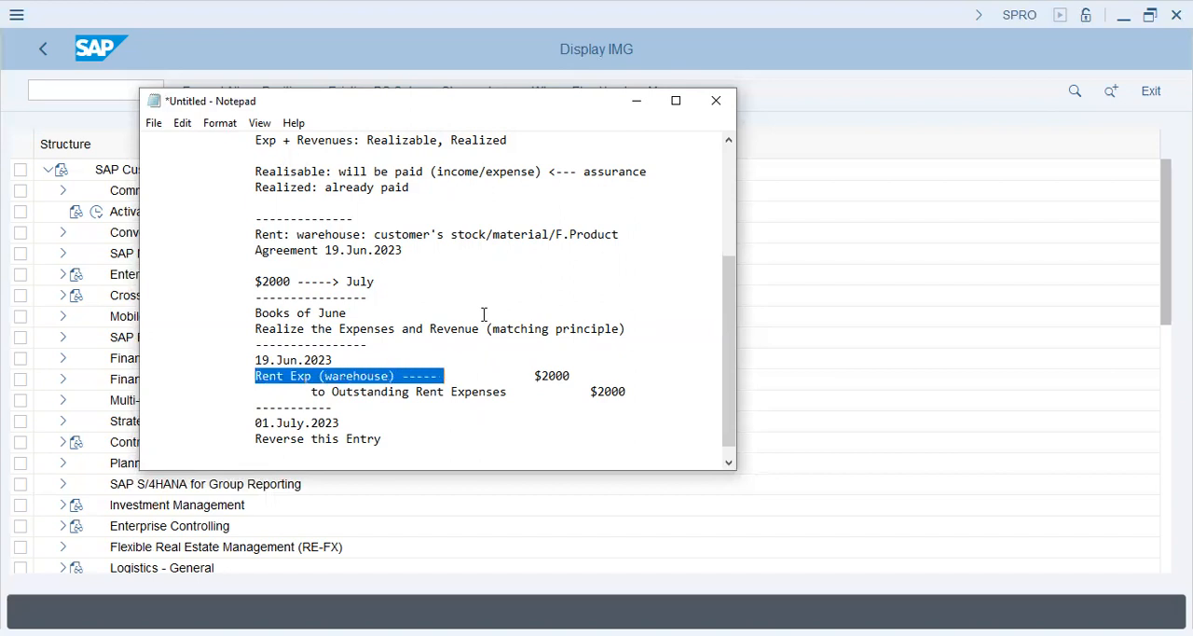
key(shift+Right)
key(shift+Right)
key(shift+Right)
key(shift+Right)
key(shift+Right)
key(shift+Right)
key(shift+Right)
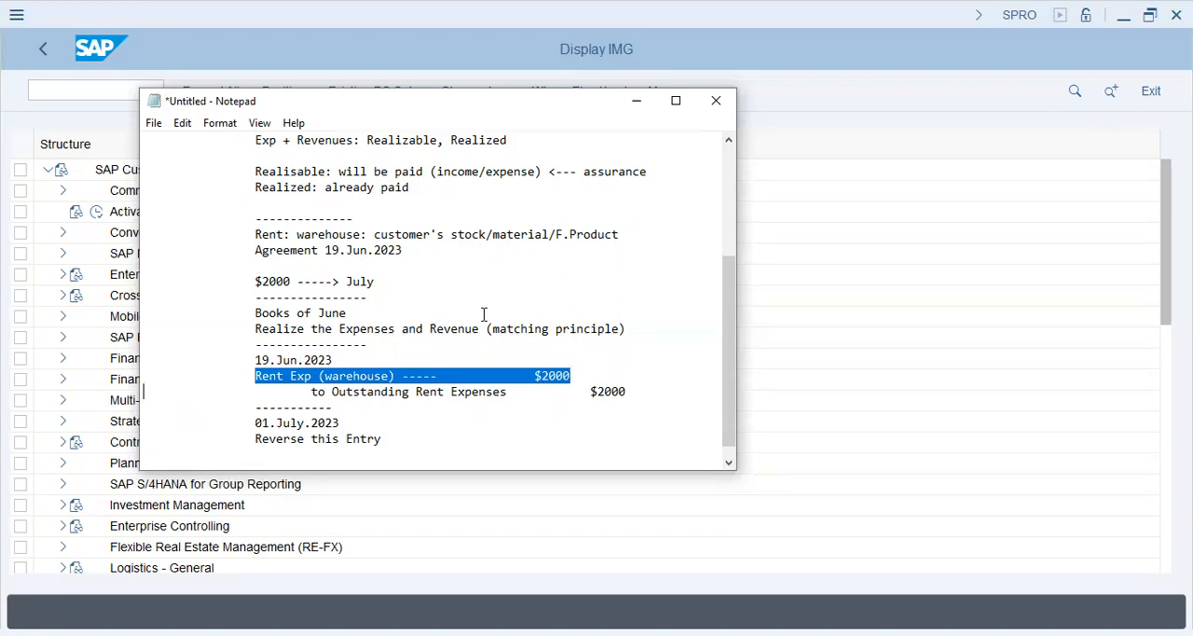
key(shift+Down)
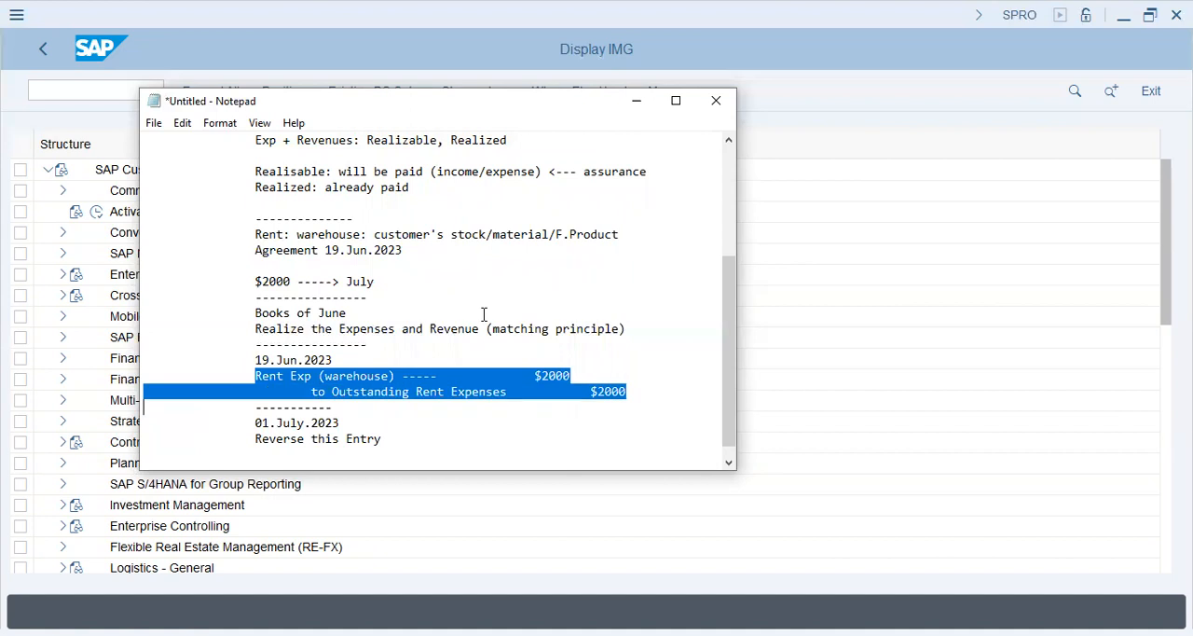
Step: Write "Outstanding Expense -----> $2000" on an indented line below Reverse this Entry
key(Down)
key(Down)
key(Down)
key(Tab)
key(Tab)
text(Outstanding Expense -----> $2000)
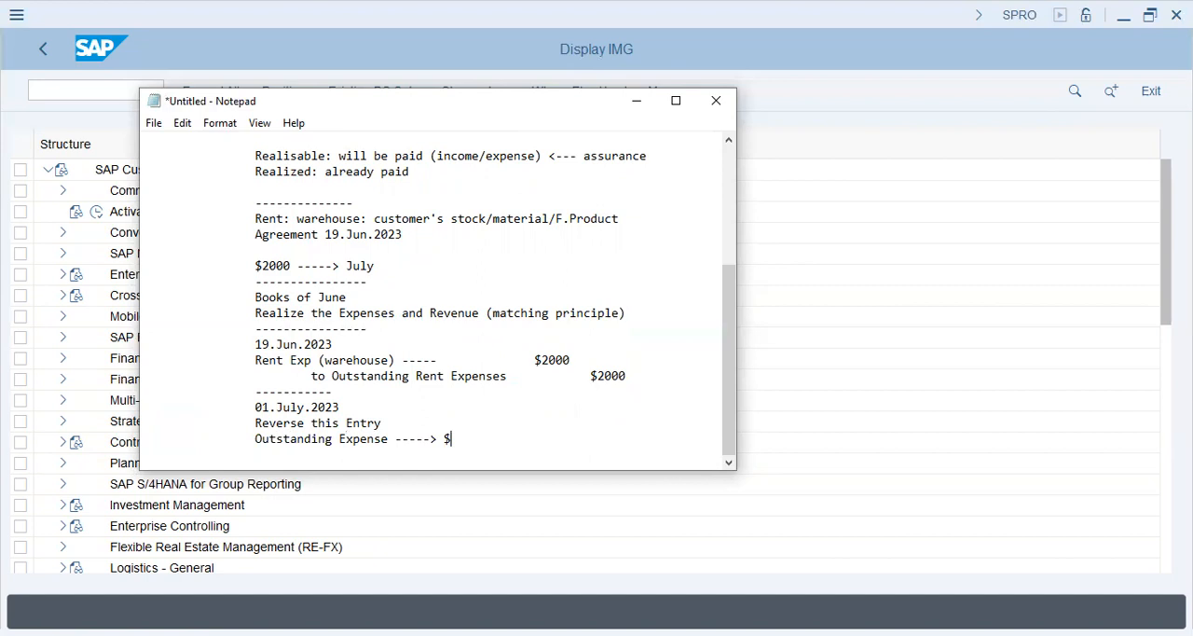
Step: Add "Rent Exp" with a tab-spaced $2000 on a further indented line below the Outstanding Expense line
key(Return)
key(Tab)
key(Tab)
text(Rent Exp)
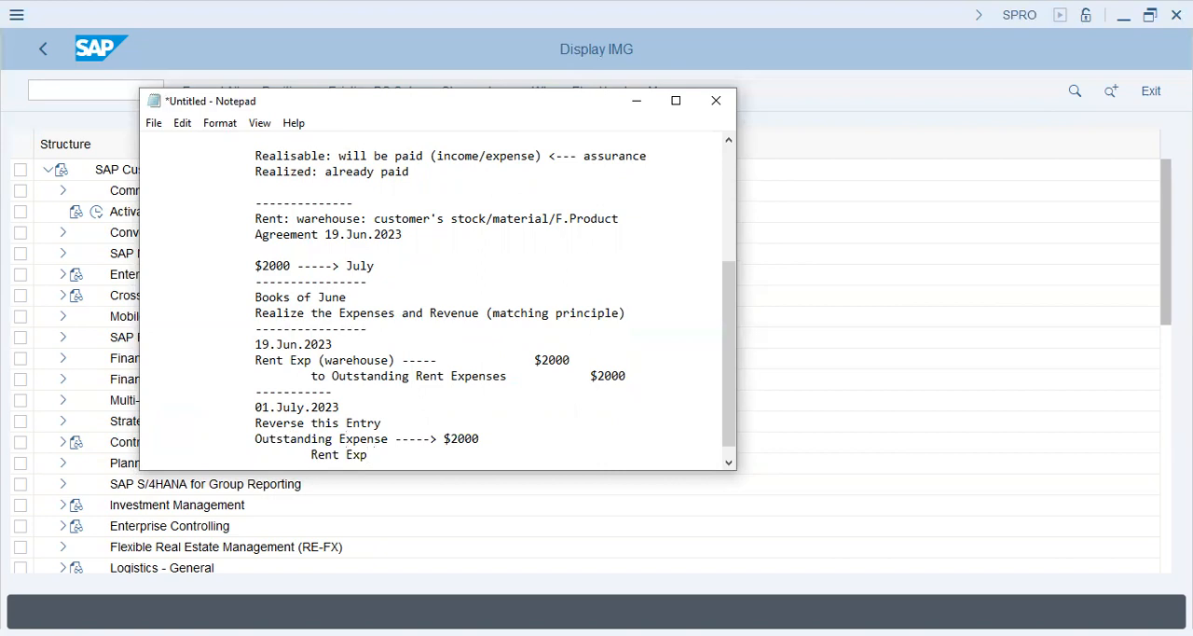
key(Tab)
key(Tab)
text($2000)
Step: Write "---Knocked Out ----" on an indented line below the reversed Rent Exp line
key(Return)
key(Tab)
key(Tab)
text(-)
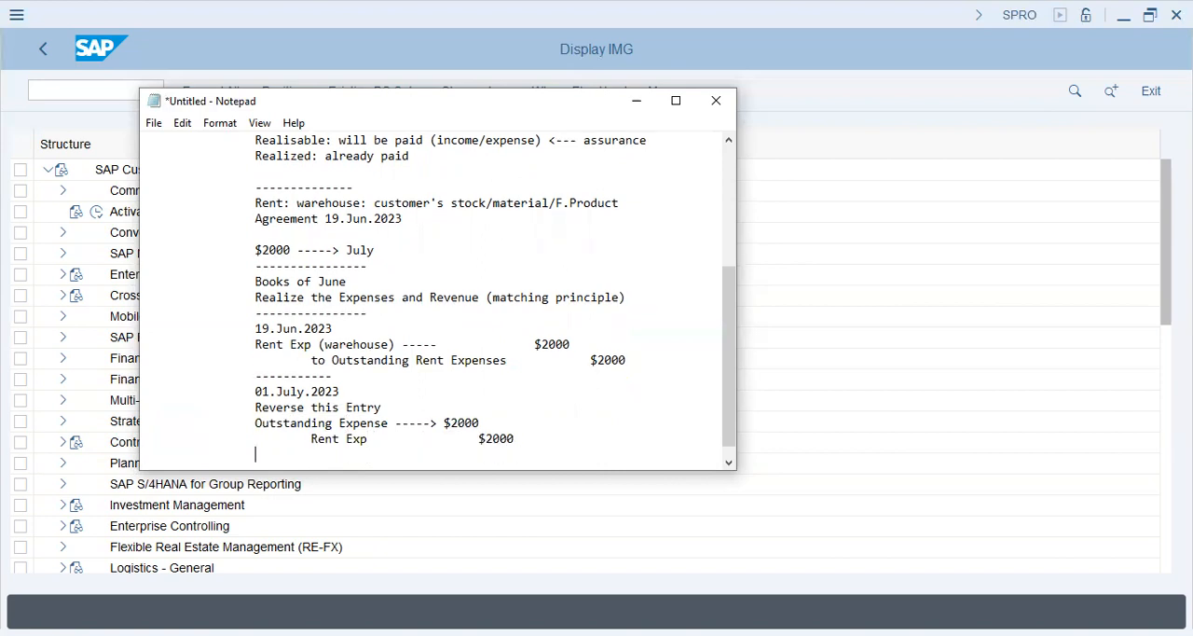
text(--Knocked Out ----)
Step: Leave a blank line below Knocked Out and add the indented heading "----SAP----"
key(Return)
Step: Write "Negative Posting" on an indented line below the SAP heading
key(Return)
key(Tab)
key(Tab)
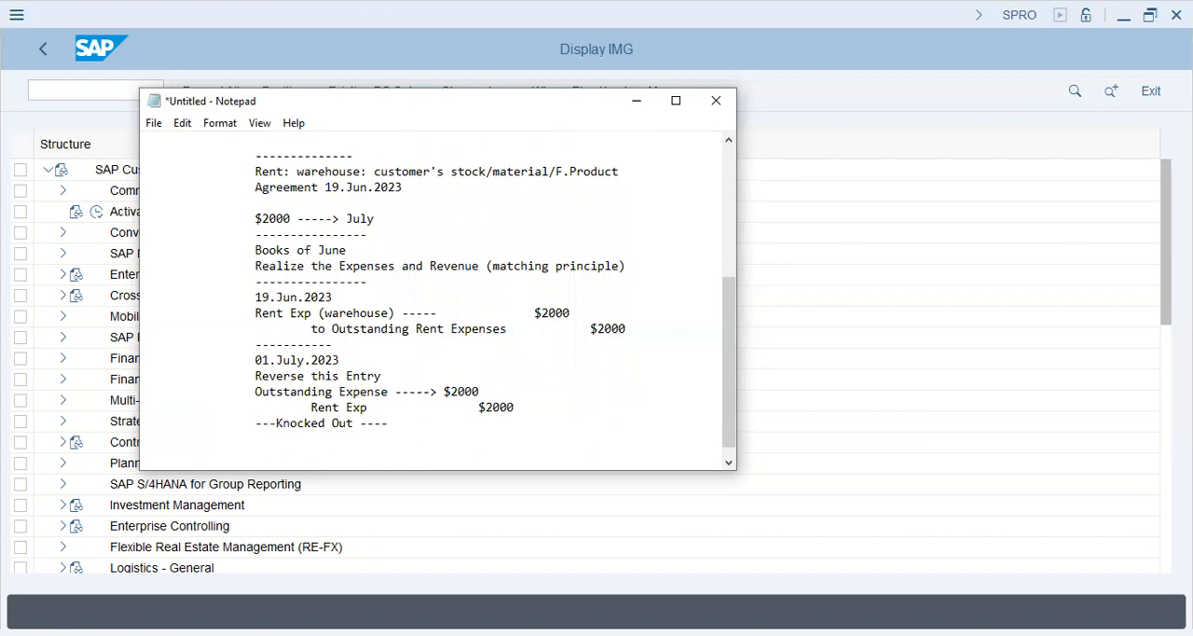
text(----SAP----)
key(Return)
key(Tab)
key(Tab)
text(Negative p)
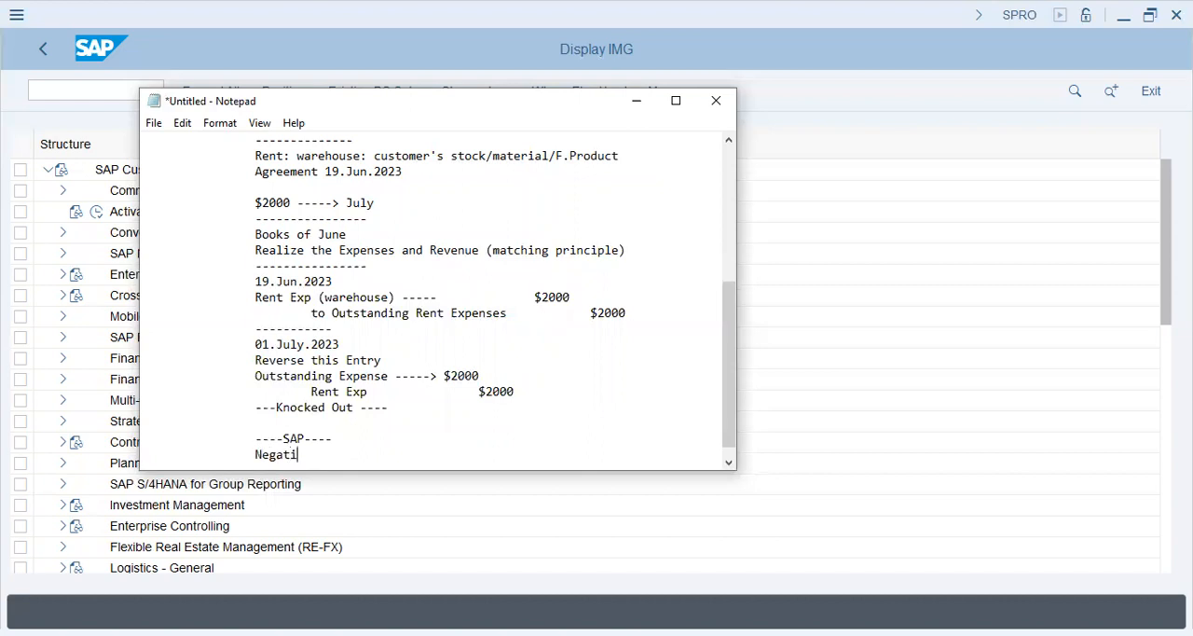
key(BackSpace)
text(Posting)
Step: Write "Alternative Date Posting" on an indented line below Negative Posting
key(Return)
key(Tab)
key(Tab)
text(Alternative Date Posting)
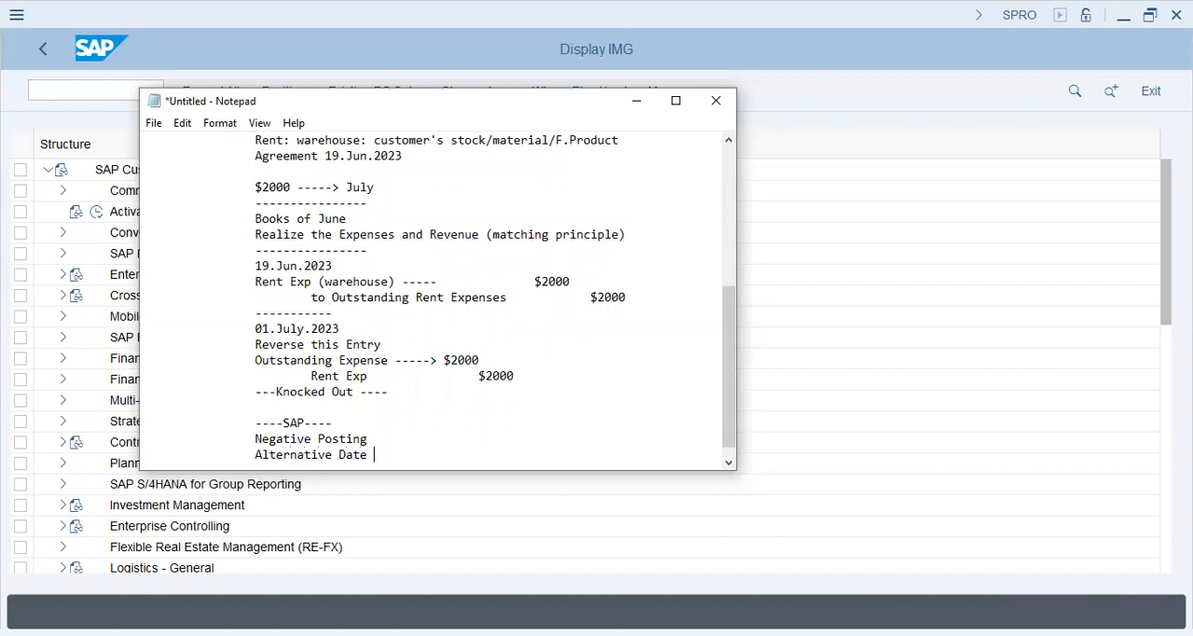
key(Tab)
Step: Write "01.July.2023 ----> reversed" on an indented line below Alternative Date Posting
key(Return)
key(Tab)
key(Tab)
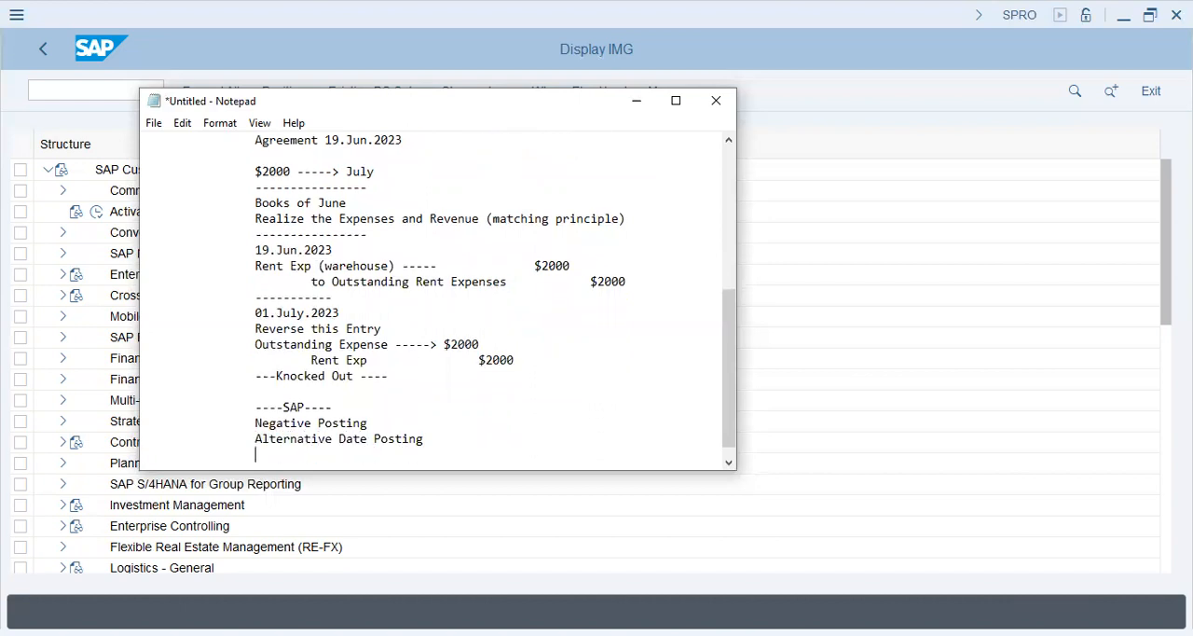
text(01.July.2023 ----> reversed)
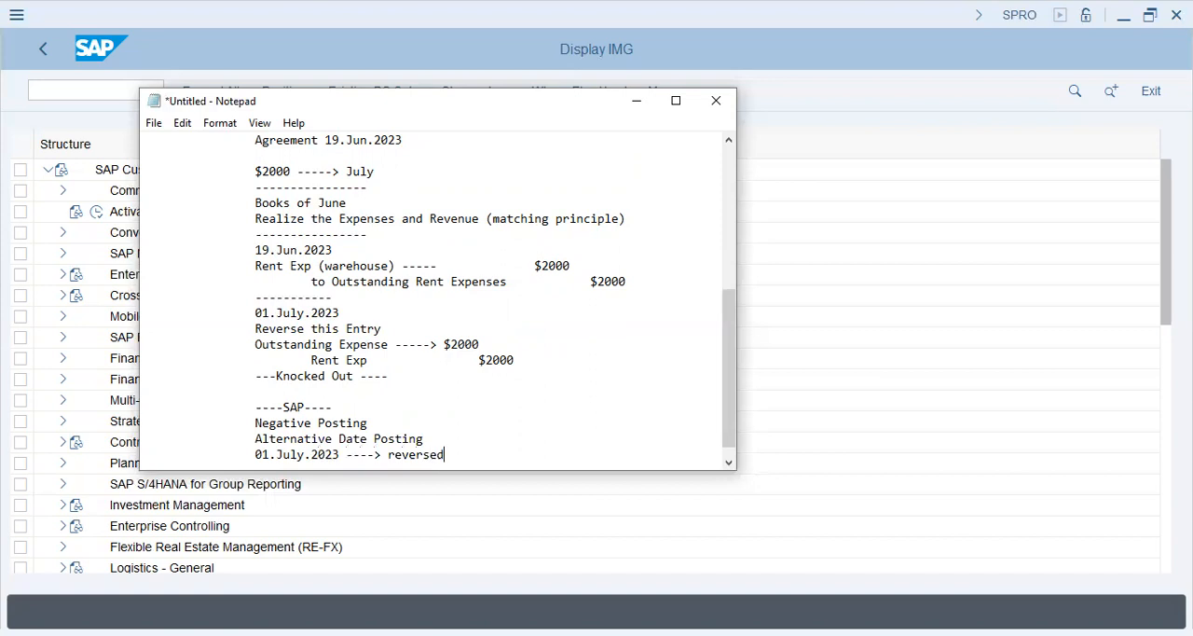
text( <---- June)
Step: Append an arrow and the June posting date, marked "(posting)", to the 01.July.2023 reversal line
key(BackSpace)
key(BackSpace)
text(9.June (posting))
Step: Delete the 01.July.2023 reversal line below Alternative Date Posting
key(Return)
key(Tab)
key(Tab)
key(Tab)
key(Up)
key(Home)
key(shift+End)
key(Delete)
key(Up)
key(shift+Right)
key(Down)
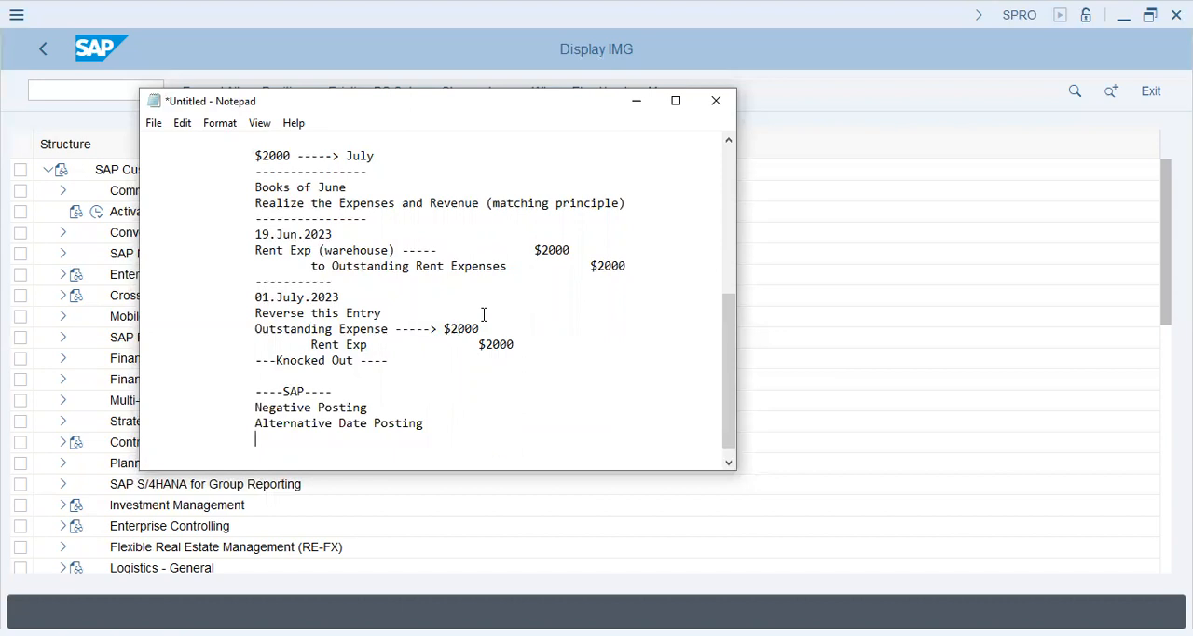
Step: Switch to SAP and open Permit Negative Posting under Financial Accounting, General Ledger Accounting, Business Transactions, Adjustment Posting/Reversal
key(alt+Tab)
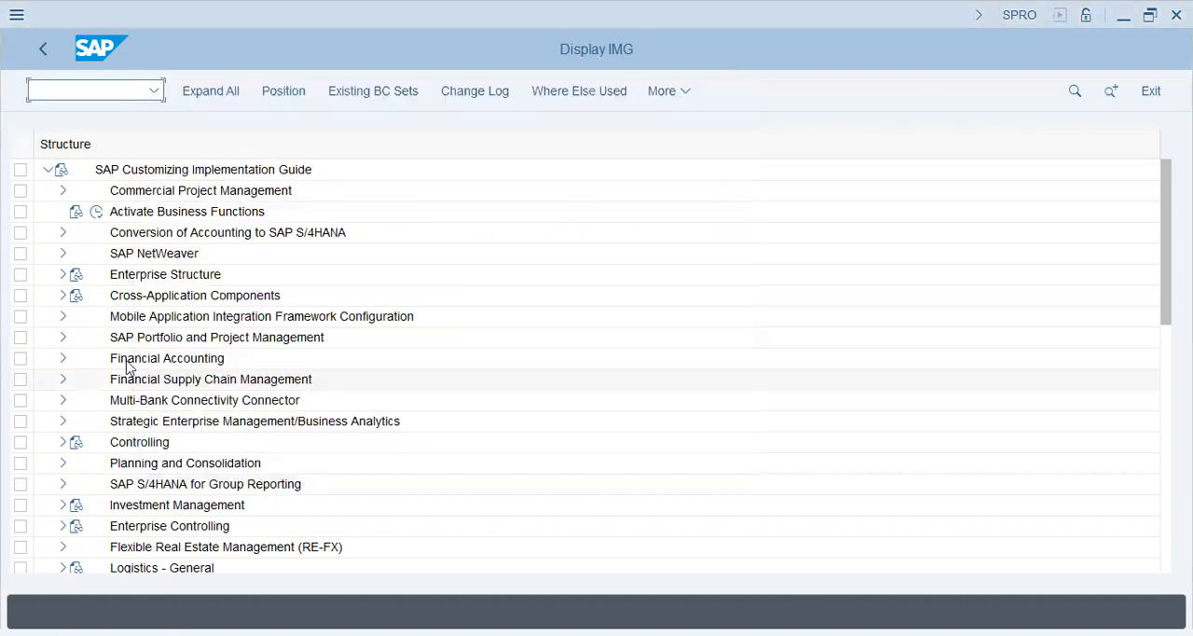
click(65, 362)
click(63, 361)
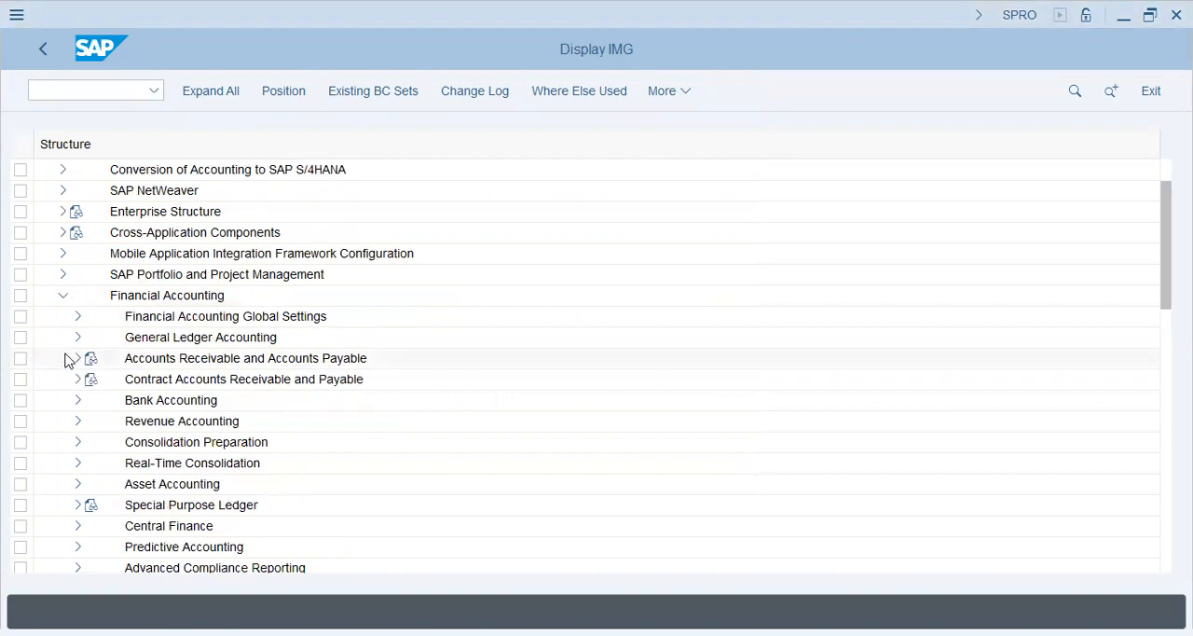
click(77, 340)
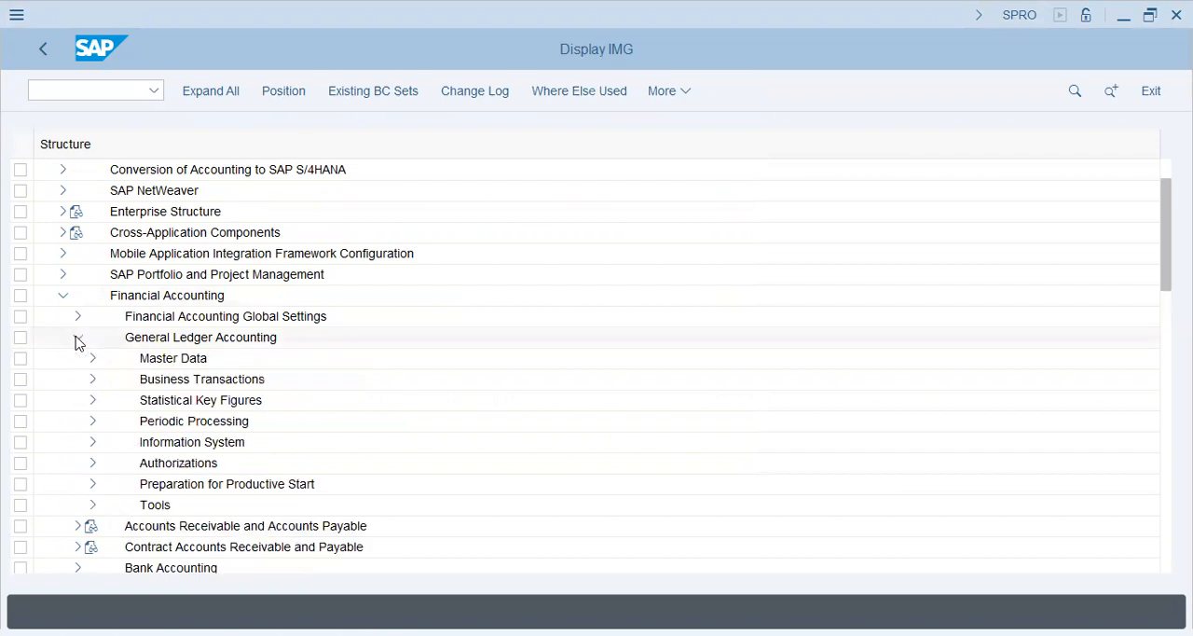
click(93, 379)
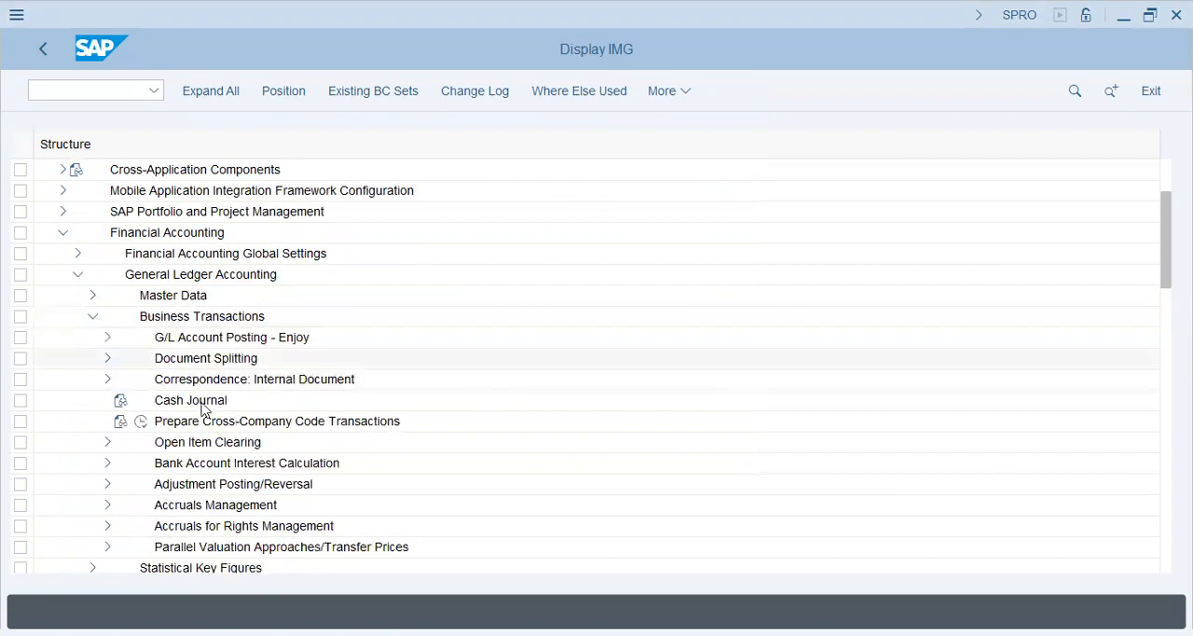
click(108, 485)
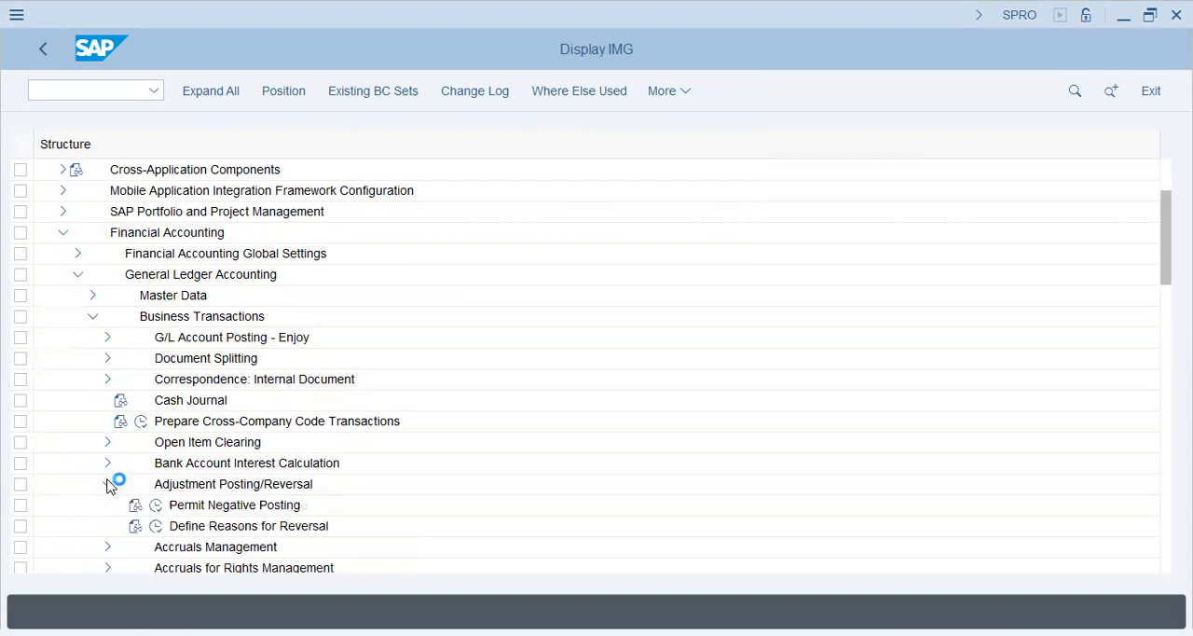
click(177, 506)
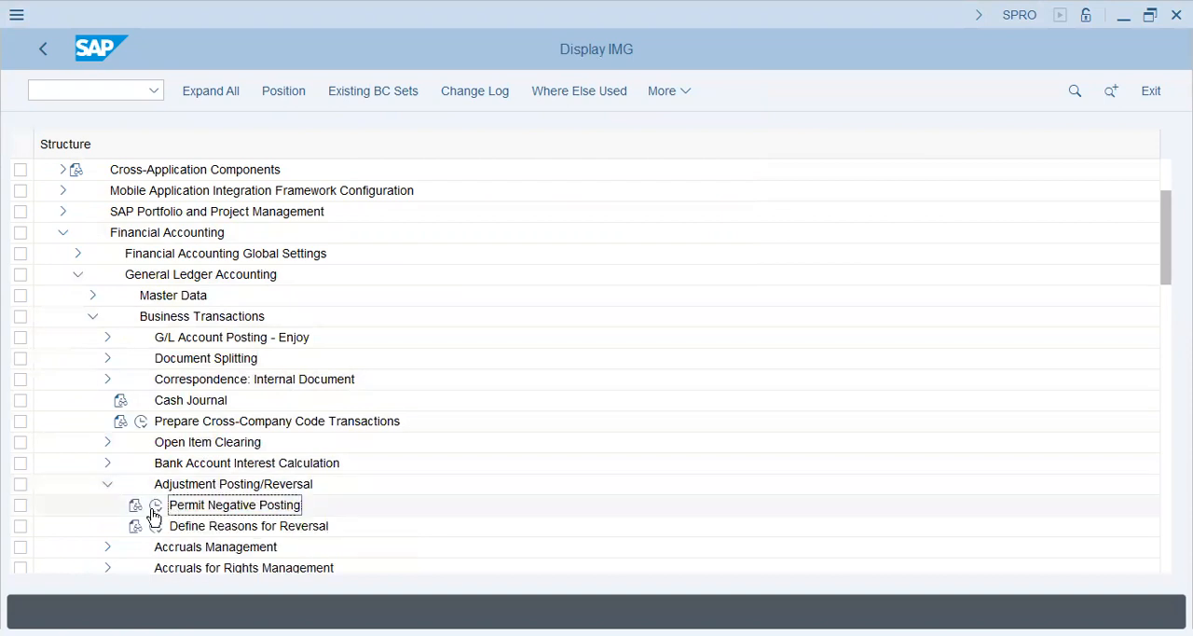
click(156, 508)
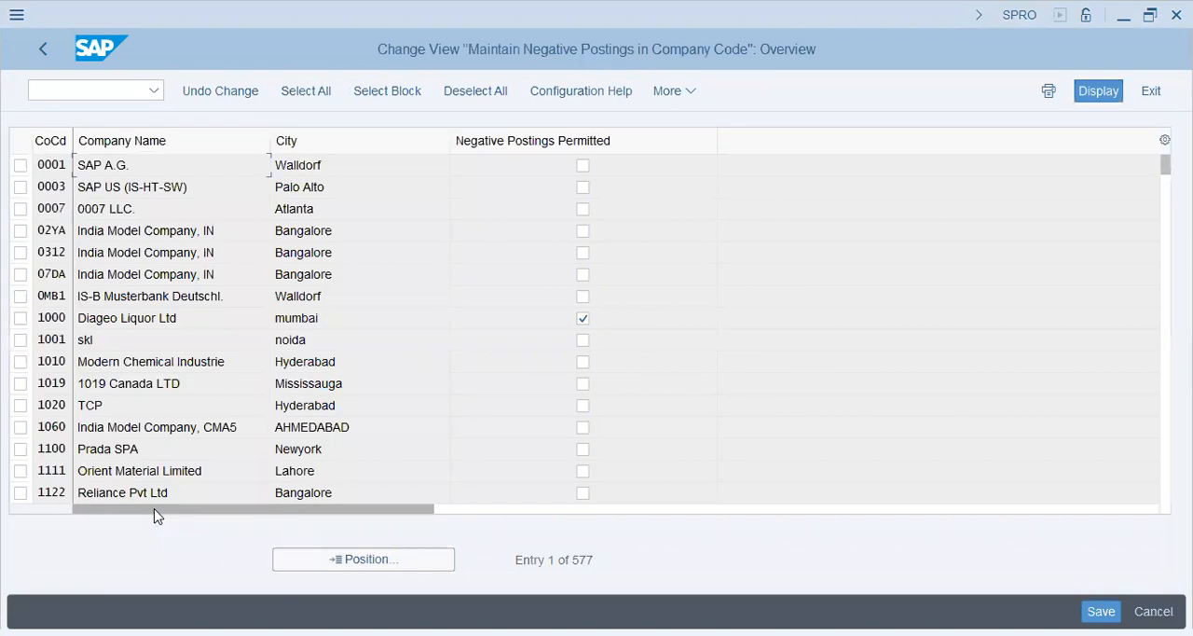
Step: Position the company code list at FI46 to check its Negative Postings Permitted setting, and reopen the full list
click(385, 560)
text(FI5)
key(BackSpace)
text(46)
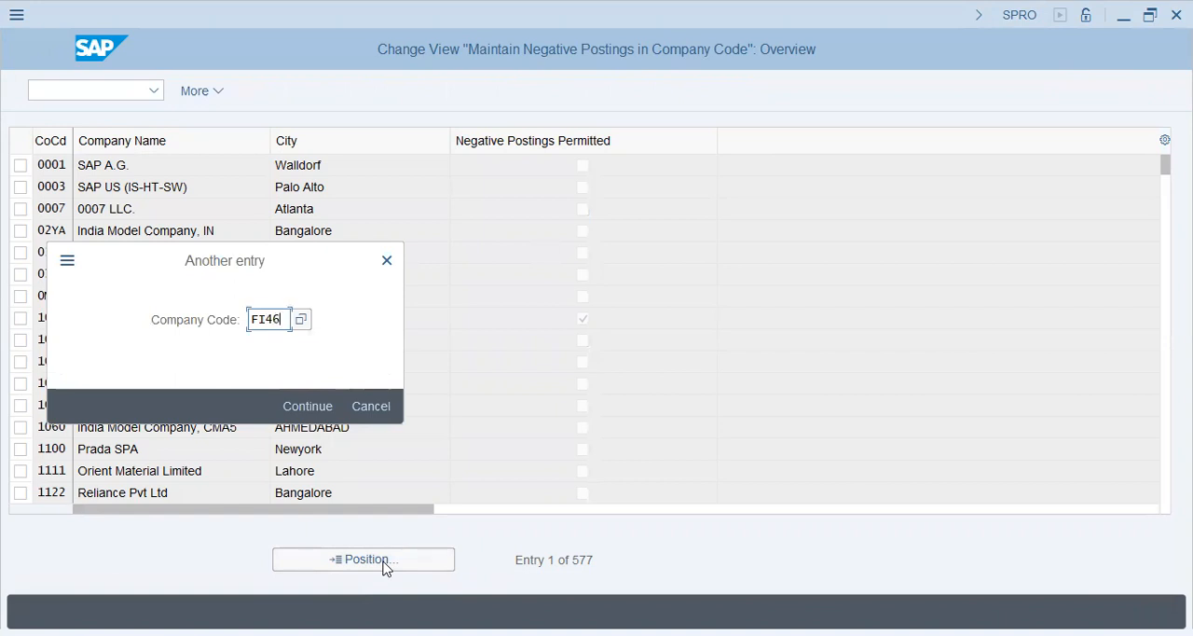
key(Return)
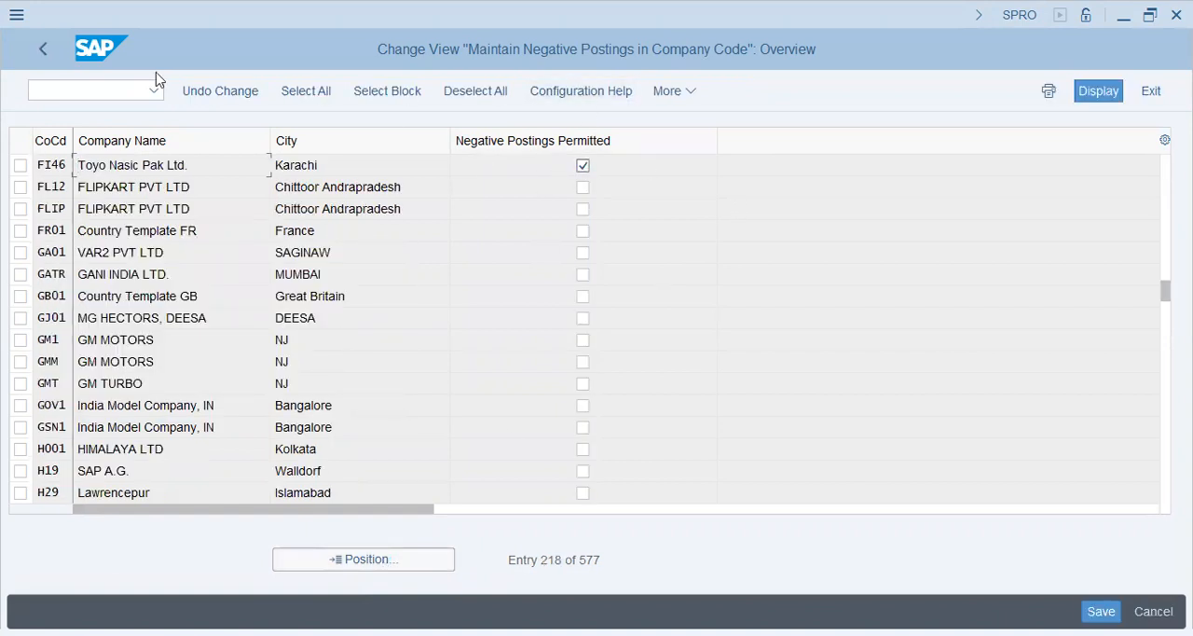
click(42, 52)
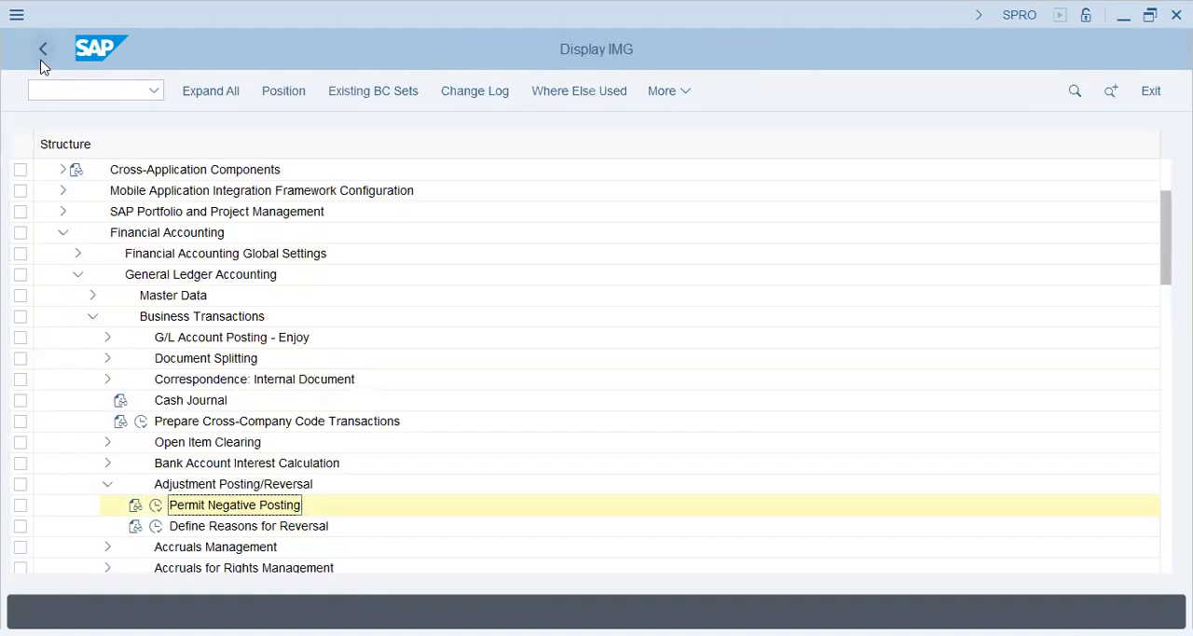
click(156, 505)
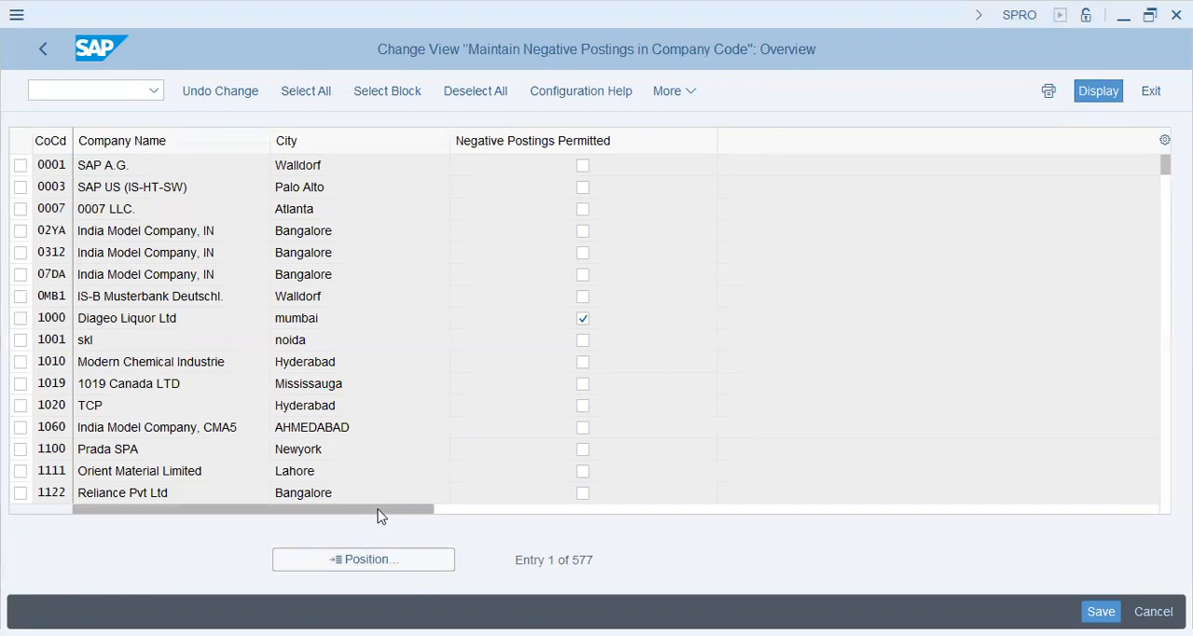
drag(377, 509, 229, 504)
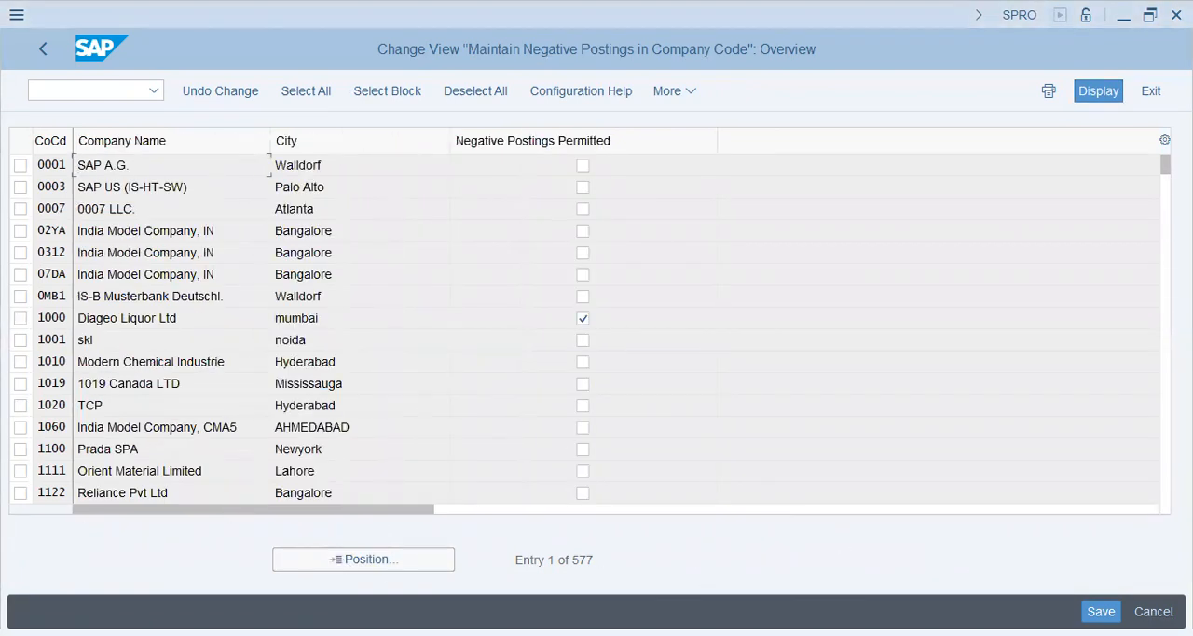
Step: Leave the company code list and open Define Reasons for Reversal to examine the Accrual/deferral posting reason
click(43, 48)
click(156, 526)
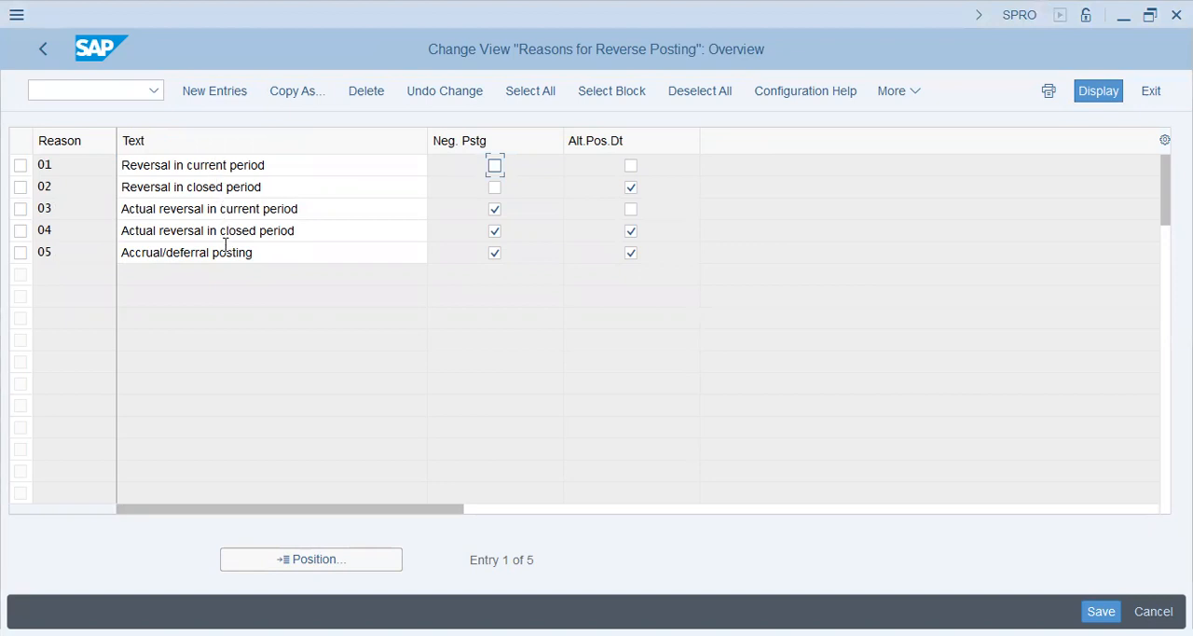
click(285, 252)
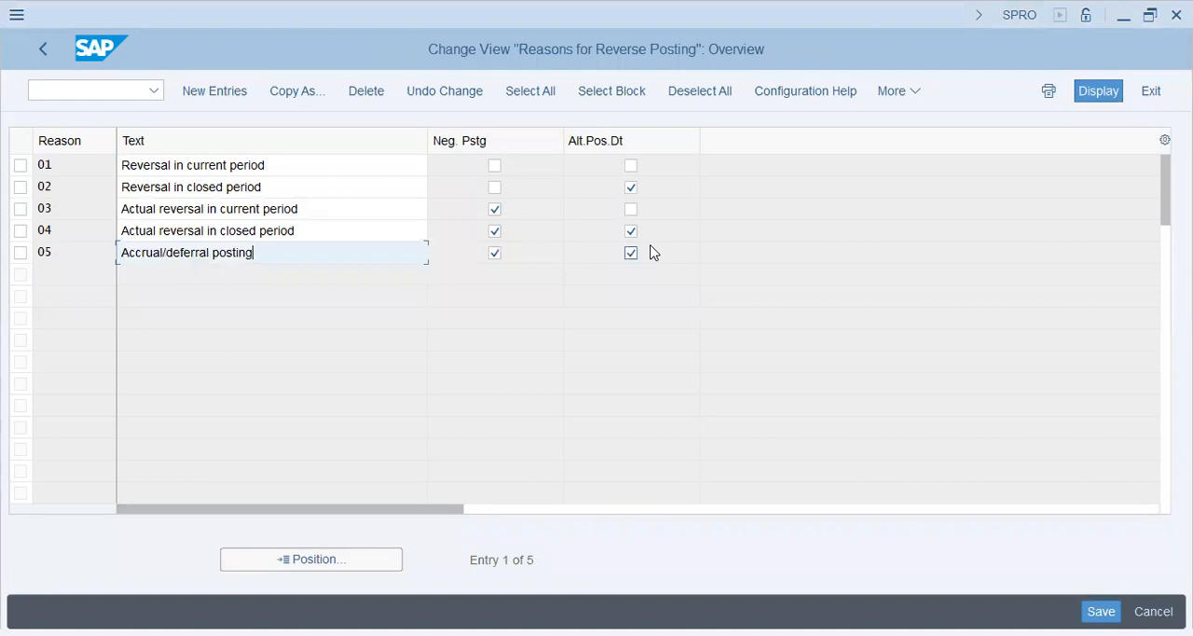
Step: Switch to Notepad and write the indented subheading "Negative Posting" below Alternative Date Posting, separated by blank lines
key(alt+Tab)
key(Tab)
key(Tab)
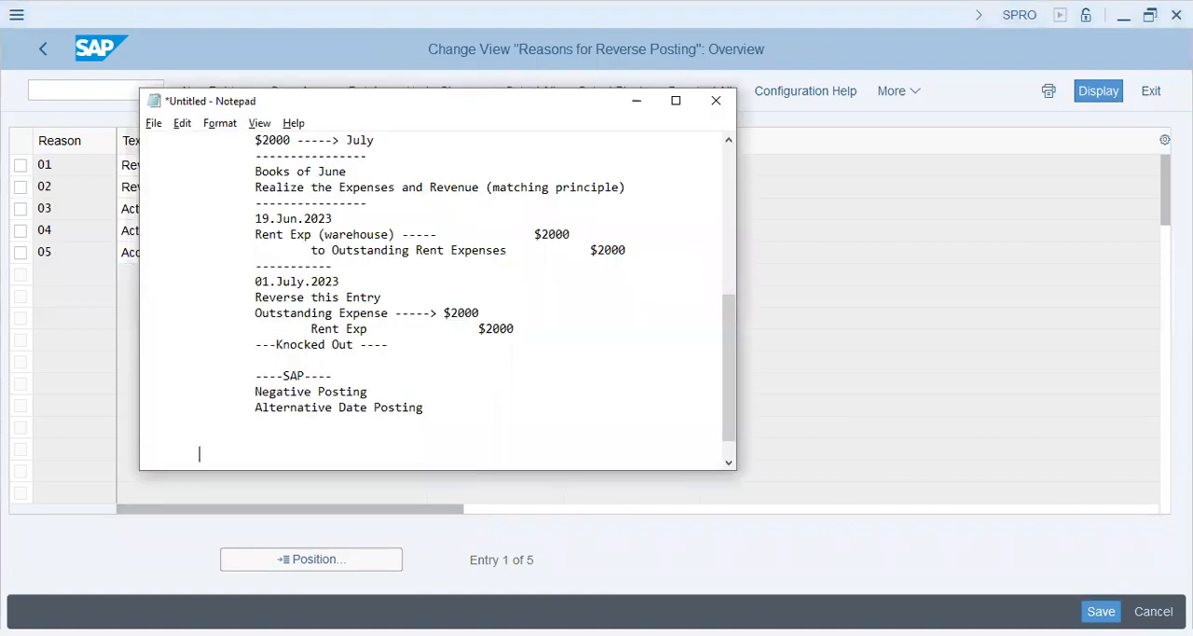
text(Negative Posting)
key(Return)
Step: Leave blank lines below the Negative Posting subheading and write the indented line "Rent. Exp -----> $2000"
key(Tab)
key(Tab)
key(BackSpace)
key(Tab)
key(Return)
key(Return)
key(Tab)
key(Tab)
key(BackSpace)
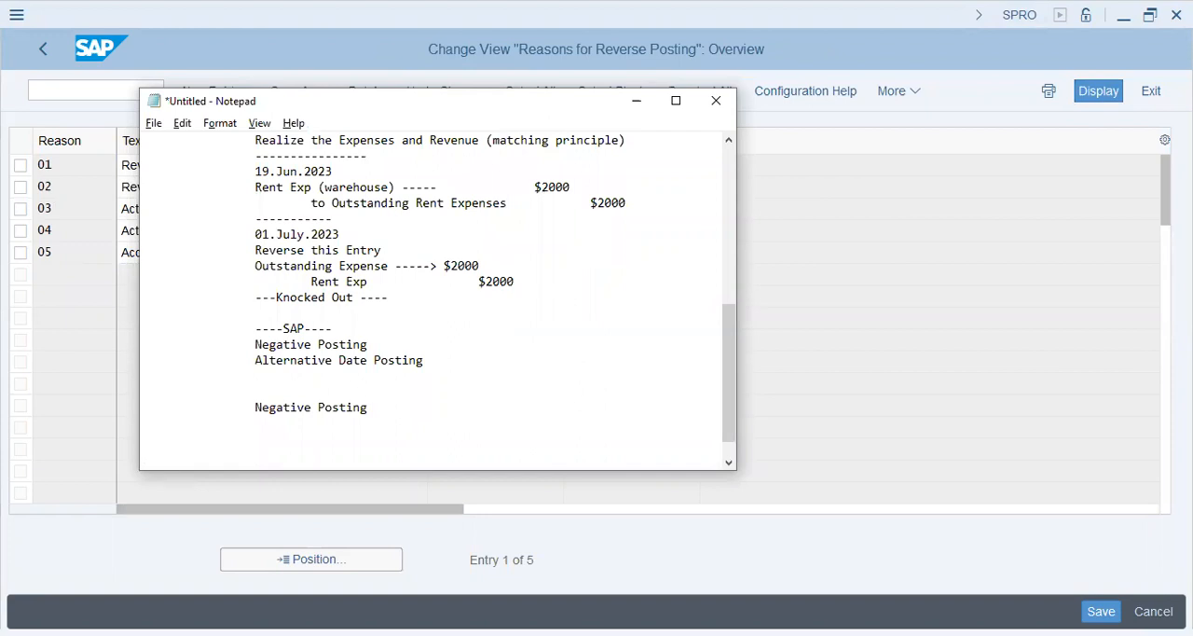
text(Rent. Exp -----> $2000)
Step: Write "Outstnading Exp ---> $2000" on a further indented line below the Rent. Exp line
key(Return)
key(Tab)
key(Tab)
text(Outstnading E)
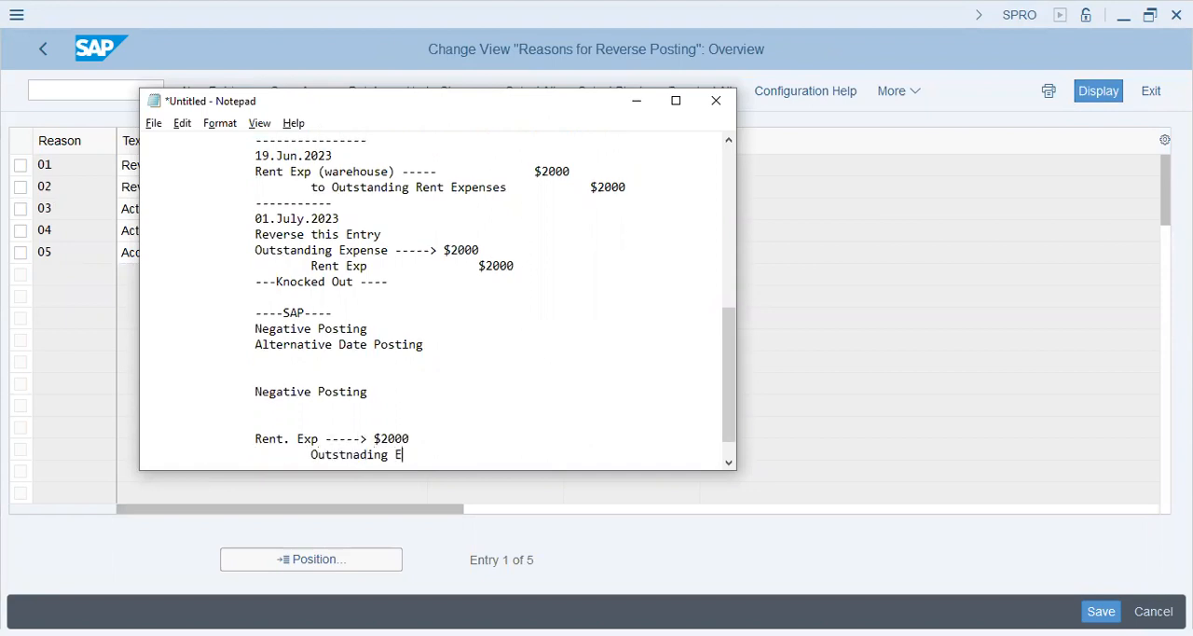
text(xp ---> $2000)
Step: Add a dashed divider below the rent entry and the line "Reversal --- Negative Posting" under it
key(Return)
key(Tab)
key(Tab)
text(------------)
key(Return)
text(re)
key(BackSpace)
key(BackSpace)
text(Reversal)
key(Return)
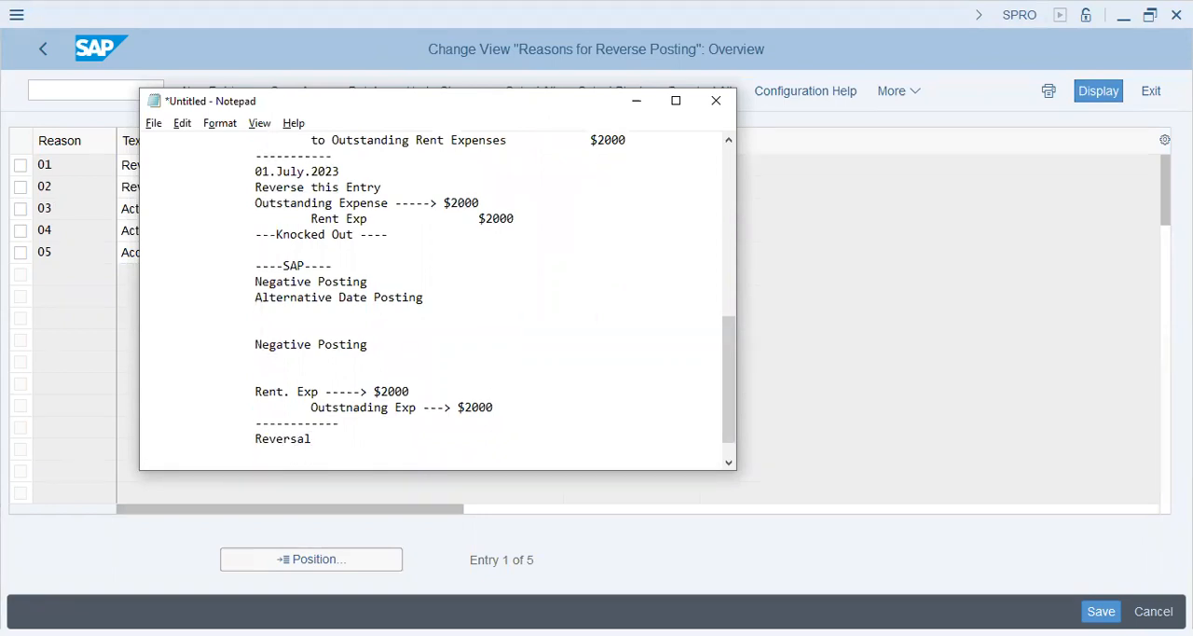
key(Up)
text(--- Negative Posting)
Step: Write "Rent Exp -----> -$2000" on an indented line below the Reversal line
key(Return)
key(Tab)
key(BackSpace)
text(Rent Exp -----> )
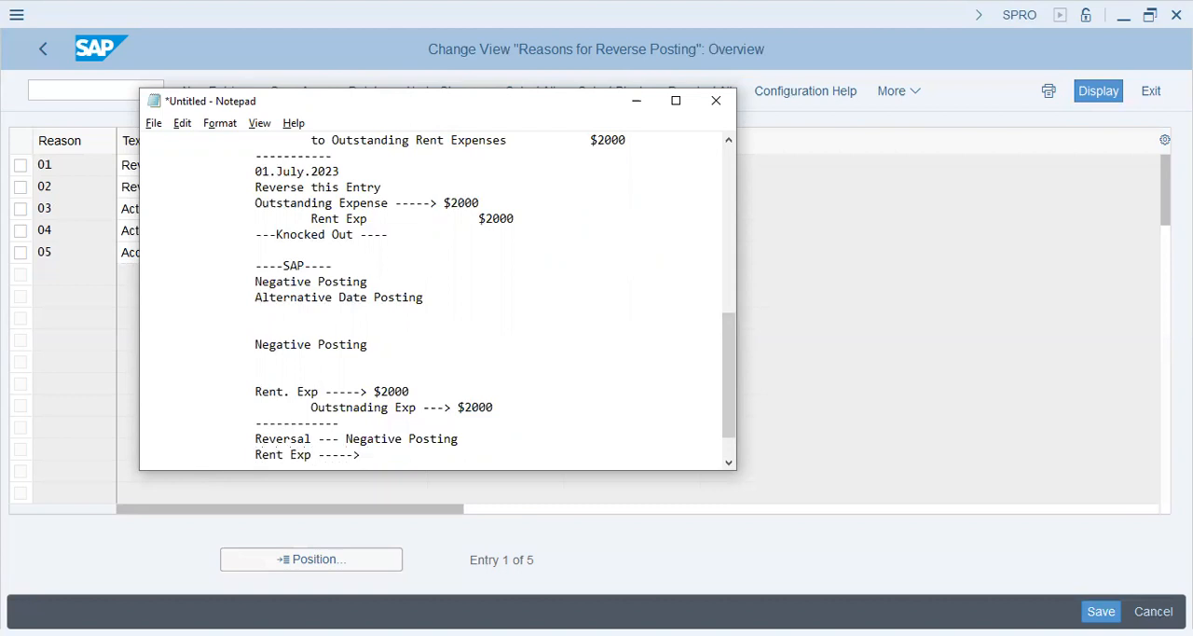
text(-$2000)
Step: Write "Outstanding Exp ----> -$2000" on a further indented line below the negative Rent Exp line
key(Return)
key(Tab)
text(Outstanding -)
key(BackSpace)
text(Exp ----> $)
key(BackSpace)
text(-$2000)
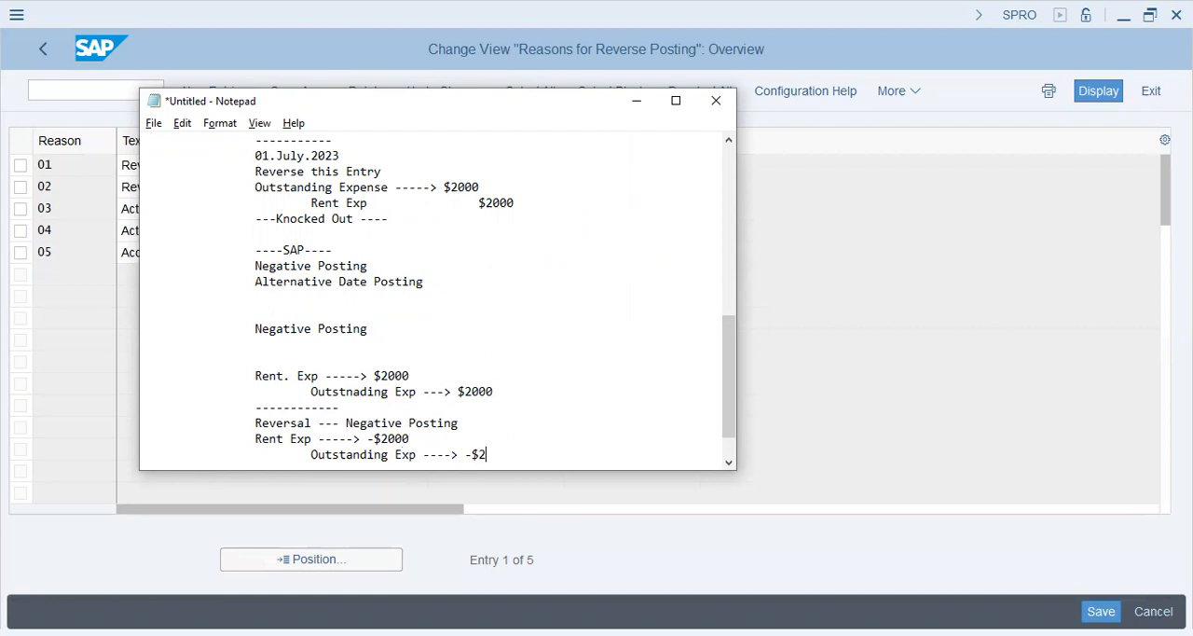
Step: Add a dashed divider below the negative reversal entry and the indented heading "Effect:" under it
key(Return)
key(Tab)
key(Tab)
text(------------)
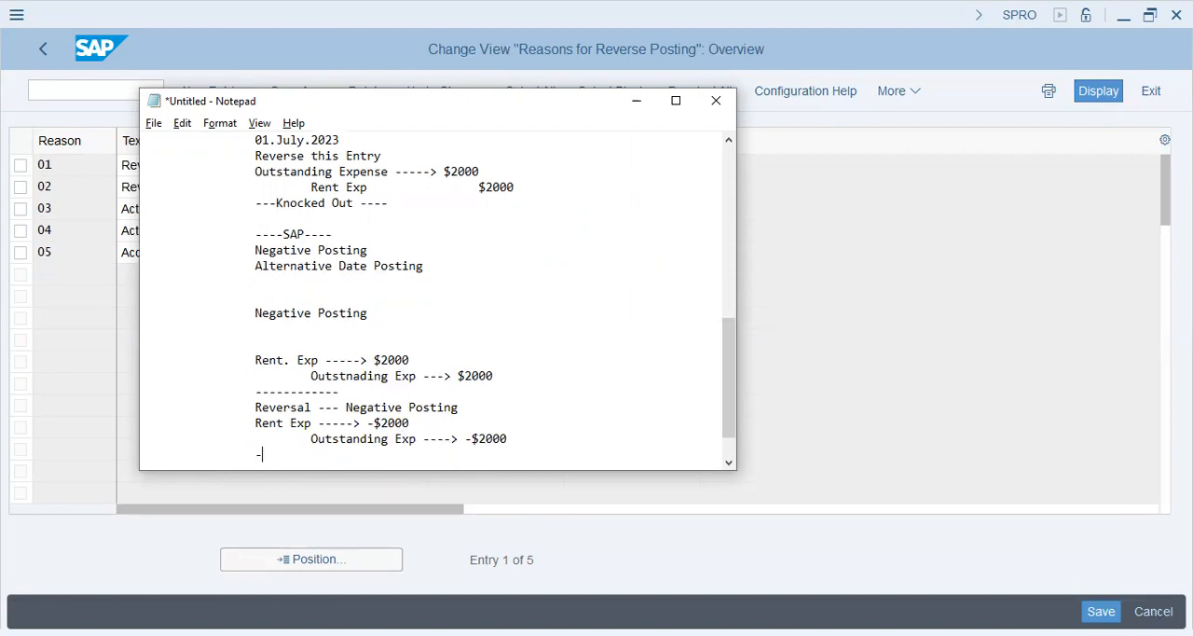
key(Return)
key(Tab)
key(Tab)
key(Tab)
key(Tab)
key(BackSpace)
key(BackSpace)
text(Effect:)
key(Return)
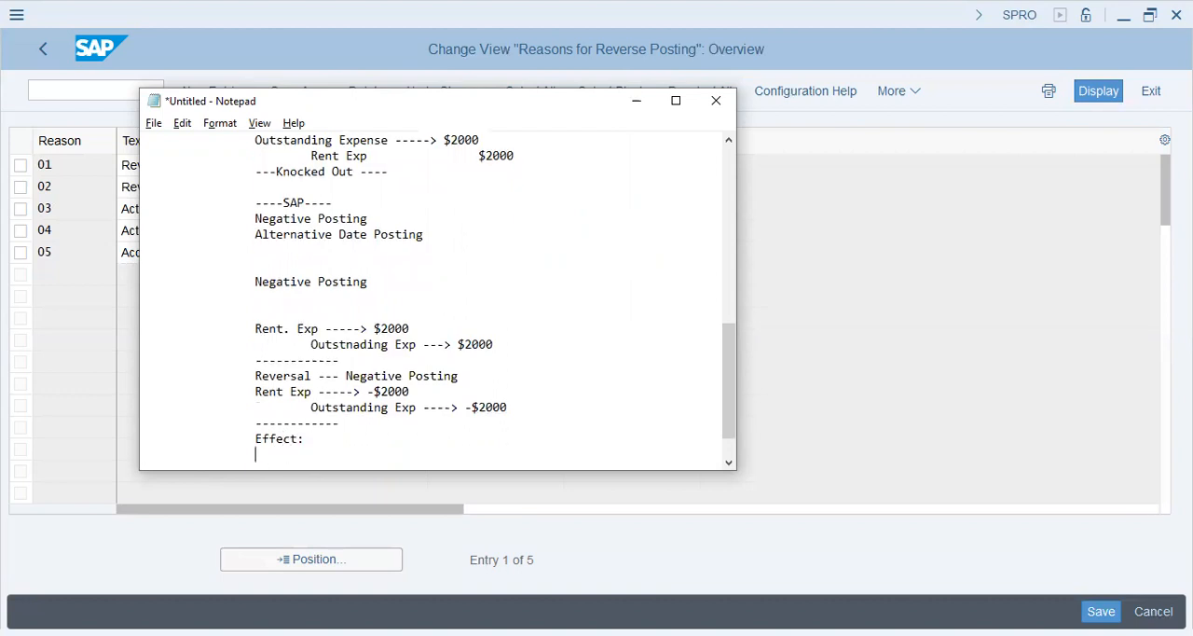
Step: Write "Debit Side: +/- Debit --- cancelling each other out" below the Effect heading
text(Debit )
text(Side: )
text(+)
text(/-=)
text(Debit --- cance)
text(lling each o)
text(ther out)
key(Return)
Step: Write "Credit Side: +/- Credit ---" on an indented line below the Debit Side line
key(Tab)
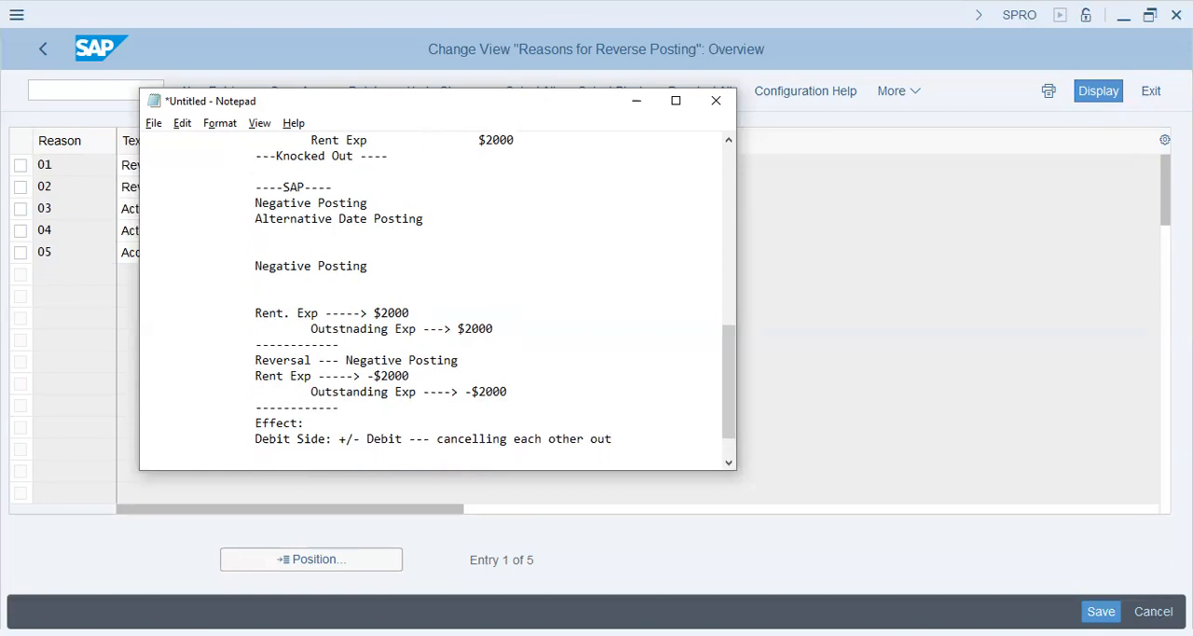
text(Credit Side: +/- Credit ---)
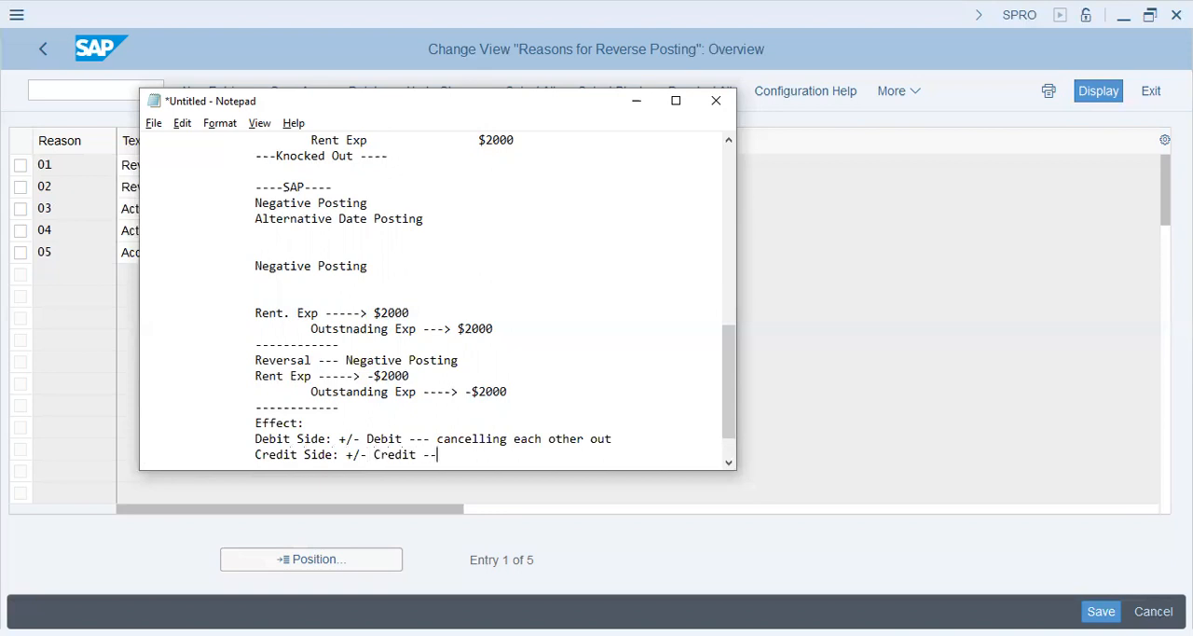
Step: Begin an indented line below Credit Side with "Debit ---------------"
key(Return)
key(Tab)
text(Debit )
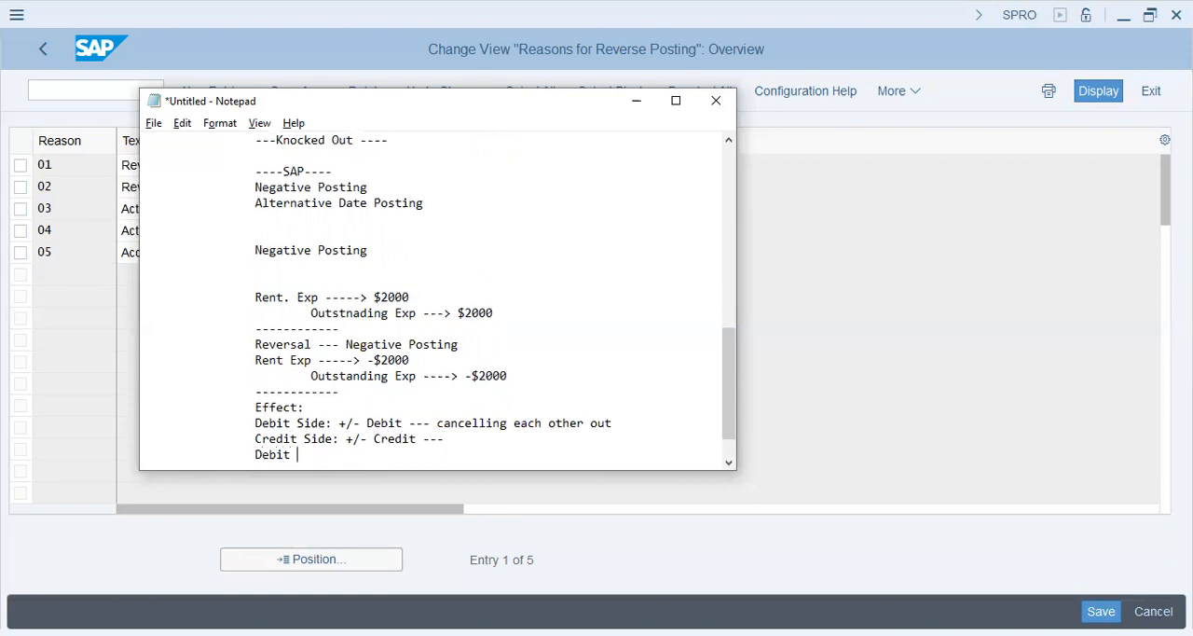
text(---------------)
Step: Examine the negative posting notes from the rent entry through the effect lines
shift+click(651, 245)
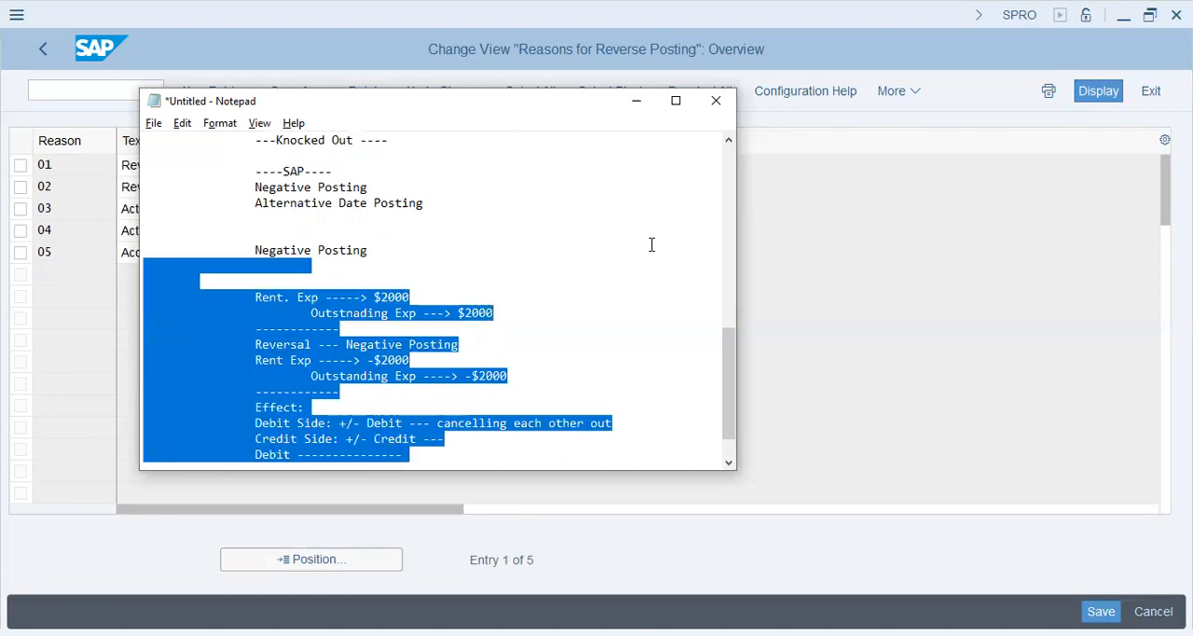
key(Down)
key(Down)
key(Down)
key(Right)
key(Right)
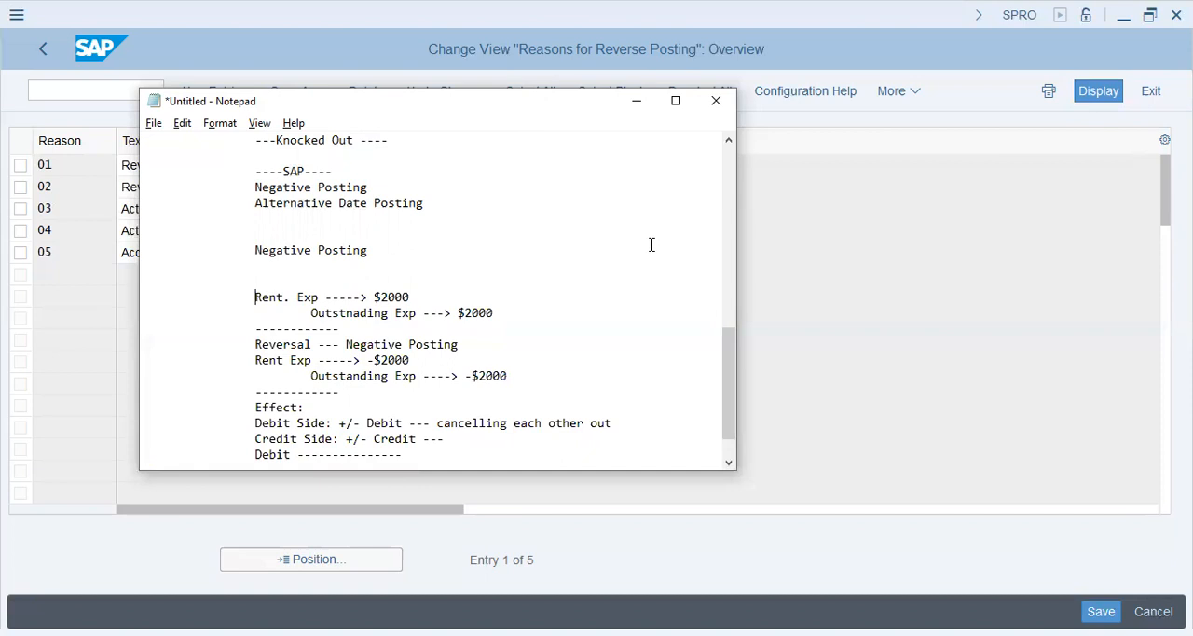
key(Down)
key(Down)
key(Down)
key(Down)
key(Down)
key(Down)
key(Down)
key(Down)
key(Down)
key(Down)
key(Down)
key(Down)
key(Up)
key(Up)
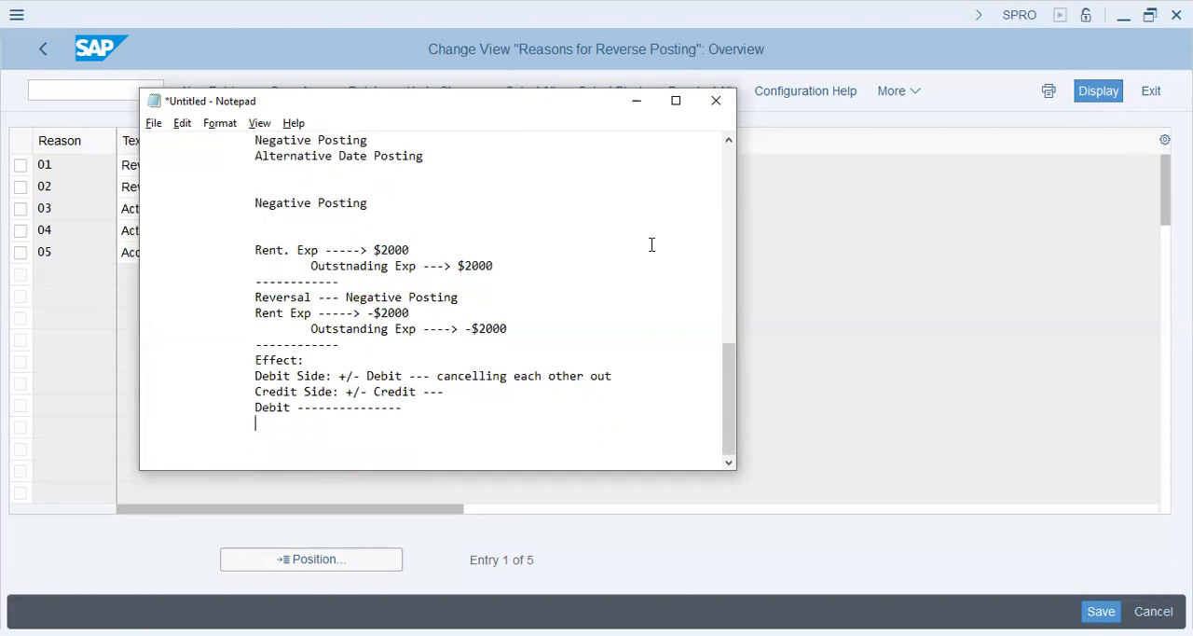
Step: Complete the last Debit line with "XXXX ----- Reversal --- Credit side" and start a new line
text(XXXX ----- Reversal --- Crdit)
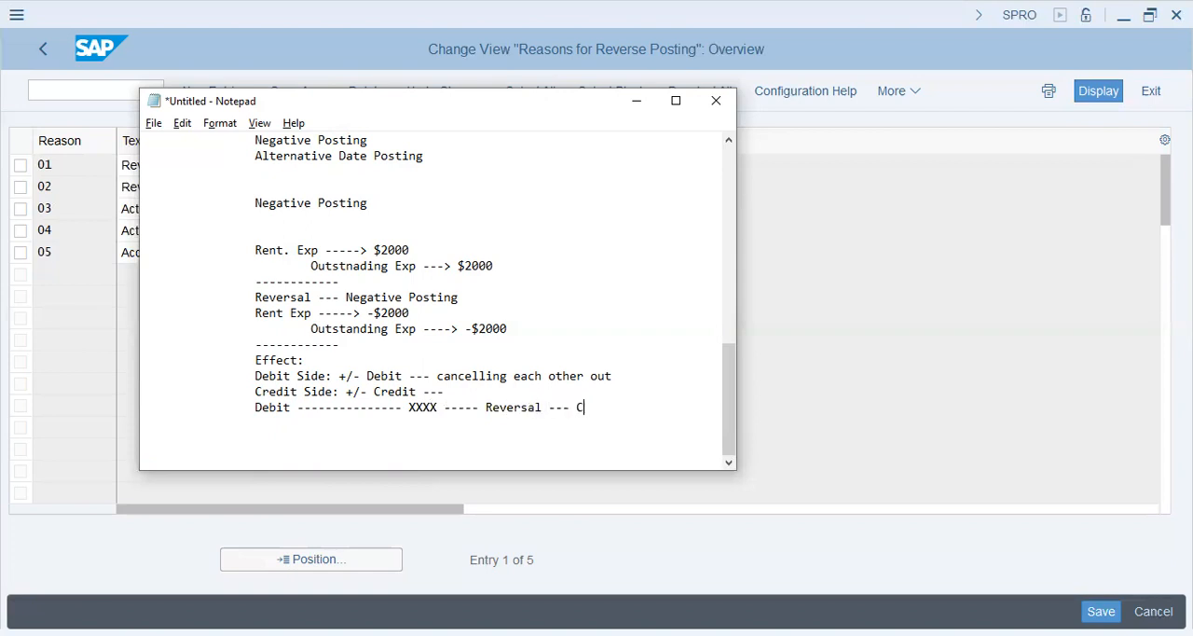
key(BackSpace)
key(BackSpace)
key(BackSpace)
text(edit side)
key(Return)
Step: Check the SAP reversal reasons, return to Notepad and highlight the notes from the Rent. Exp entry through the last Debit line
key(alt+Tab)
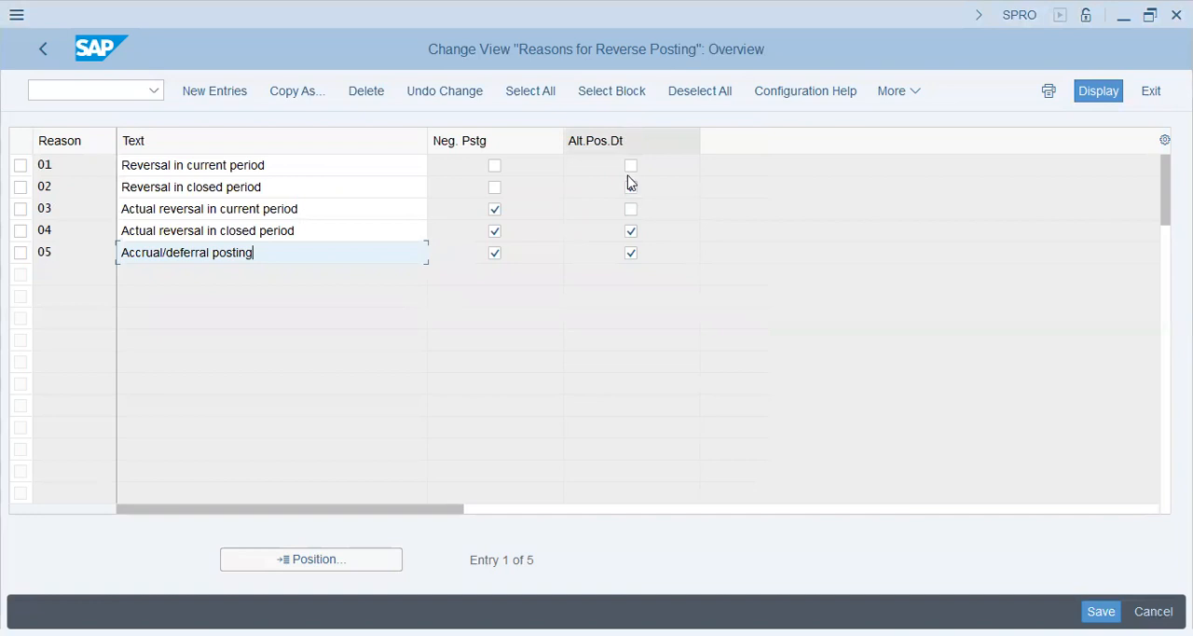
key(alt+Tab)
key(shift+Up)
key(shift+Up)
key(shift+Up)
key(shift+Up)
key(shift+Up)
key(shift+Up)
key(shift+Up)
key(shift+Up)
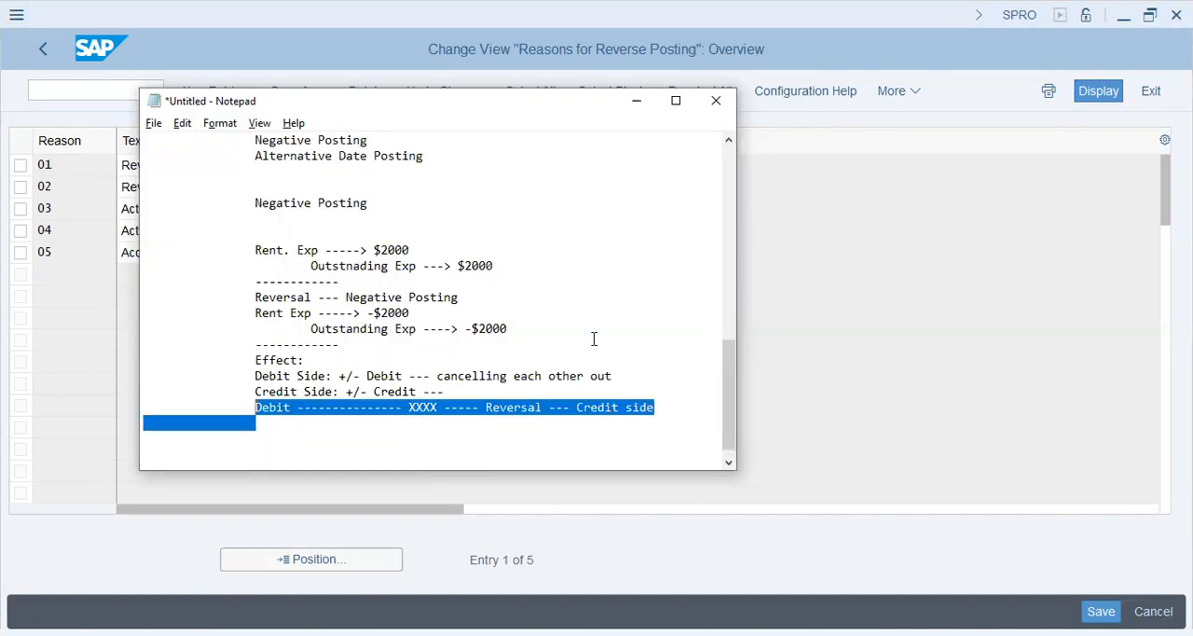
key(shift+Up)
key(shift+Up)
key(shift+Up)
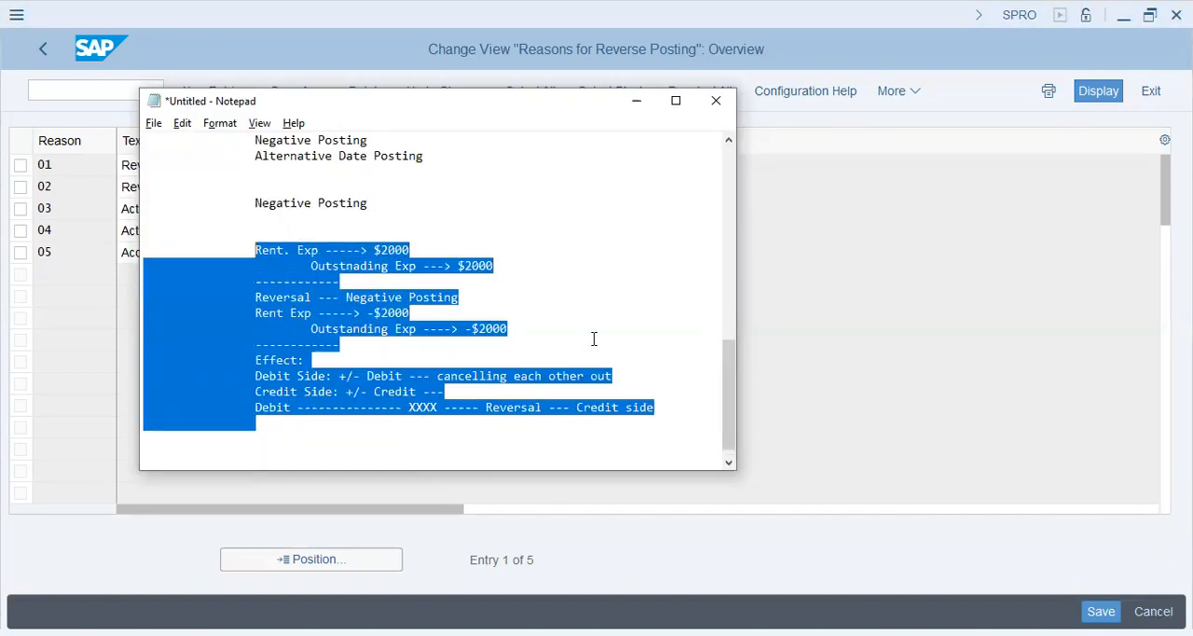
Step: Add an indented dashed separator line below the last Debit line of the negative posting notes
key(Down)
key(Down)
key(Down)
key(Down)
key(Down)
key(Down)
key(Down)
key(Down)
key(Down)
text(--------------)
key(Return)
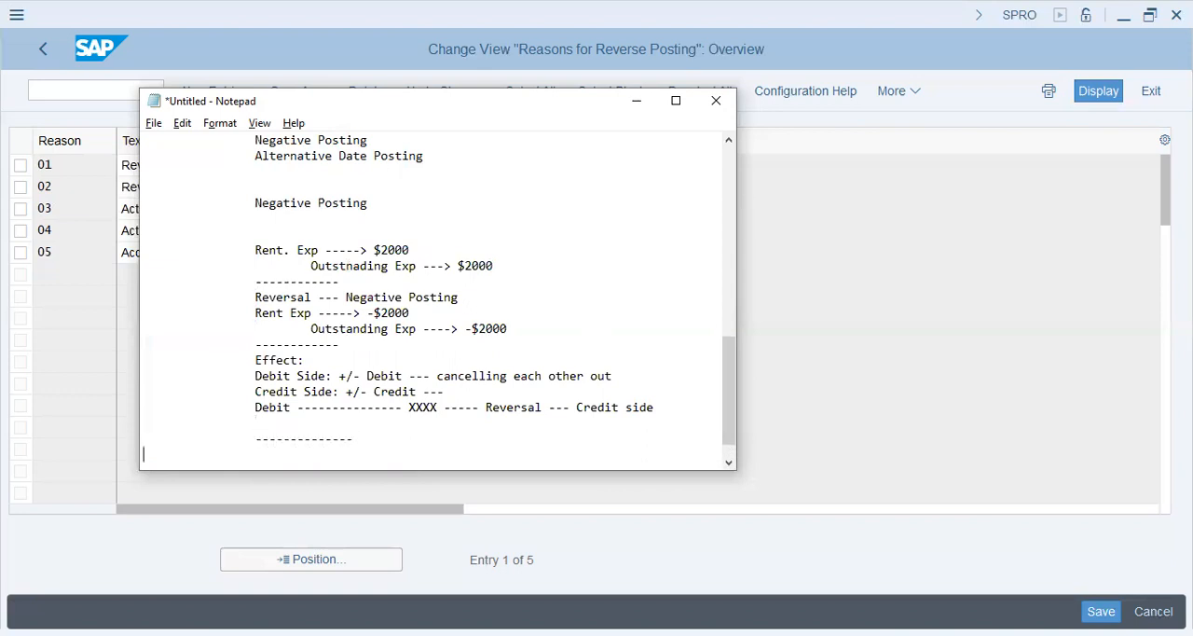
Step: Add the heading "Alt. Posting" with the lines "19.Jun.2023 entry" and "01.Jul.2023 reverse" beneath it
text(Alt. Posting)
key(Return)
text(19.Jun.2023)
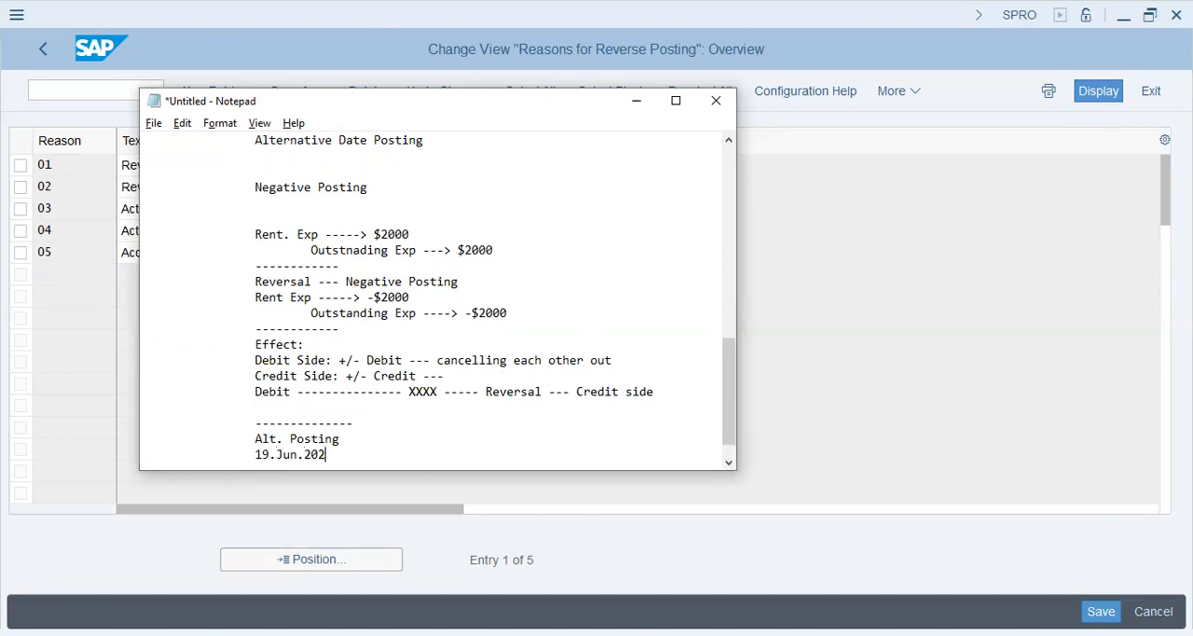
key(Return)
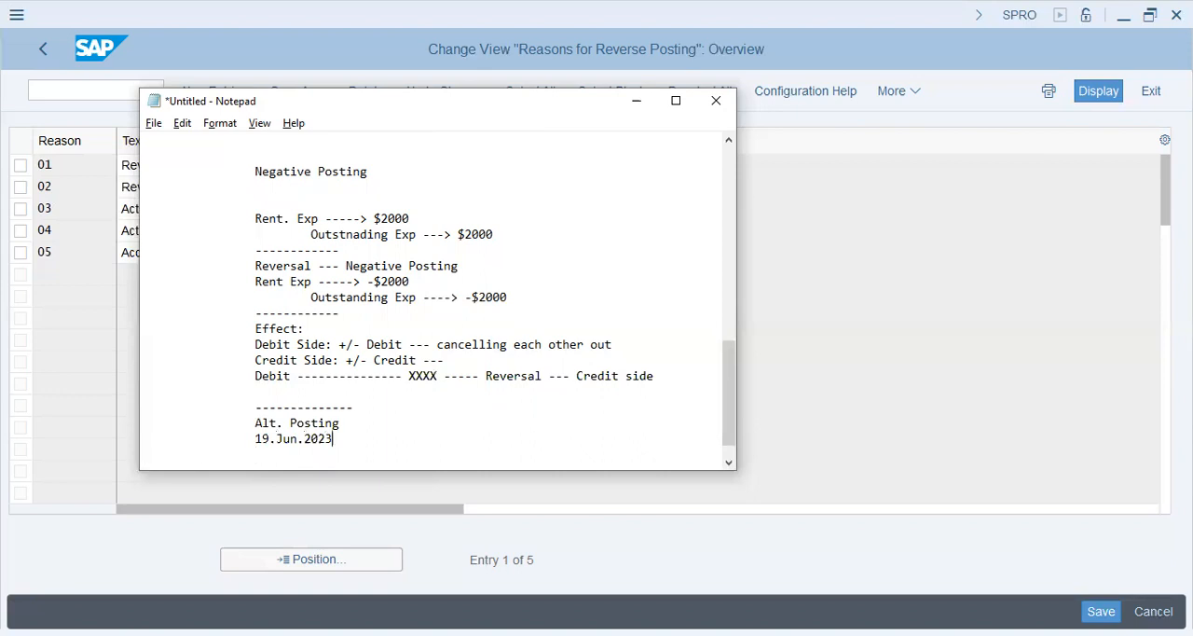
text(entry)
key(Return)
text(01.Jul.2023 reve)
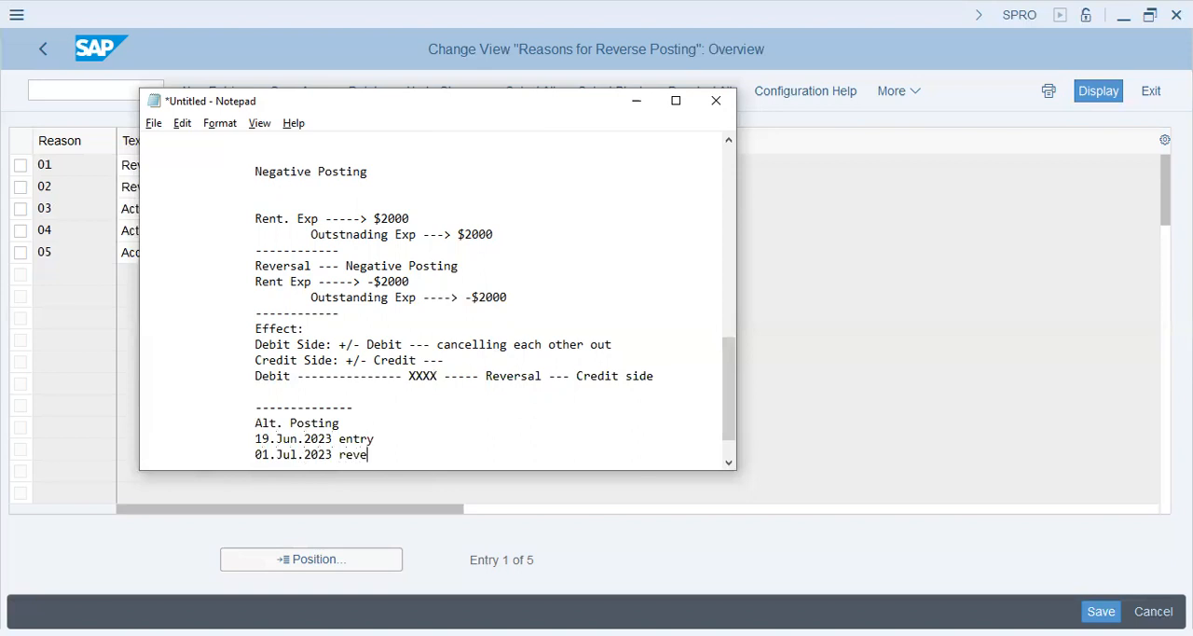
text(rse)
key(Return)
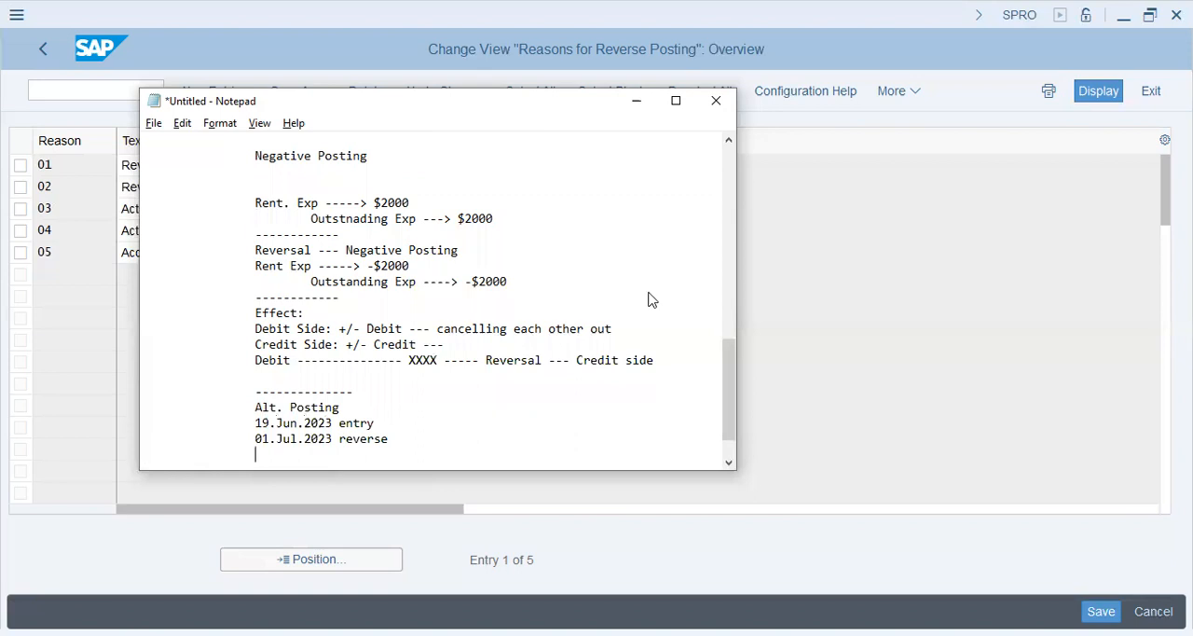
Step: Clear Alt.Pos.Dt for reason 05 in SAP and change the reversal date in the Notepad notes to 19.Jun.2023
key(alt+Tab)
click(631, 254)
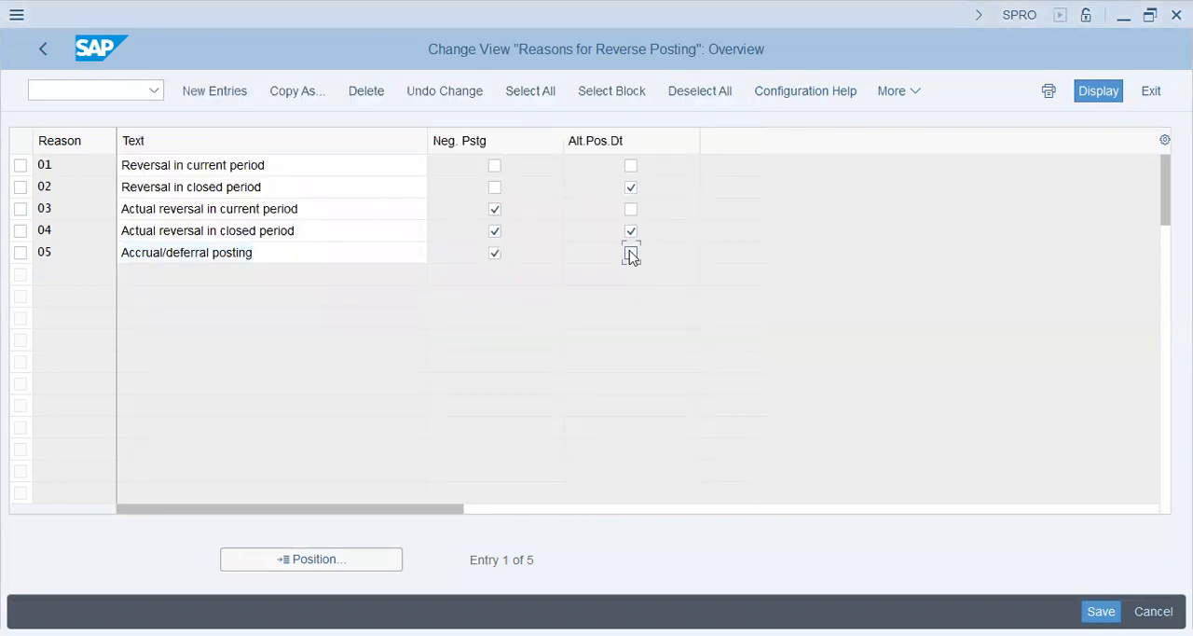
key(alt+Tab)
drag(390, 439, 255, 435)
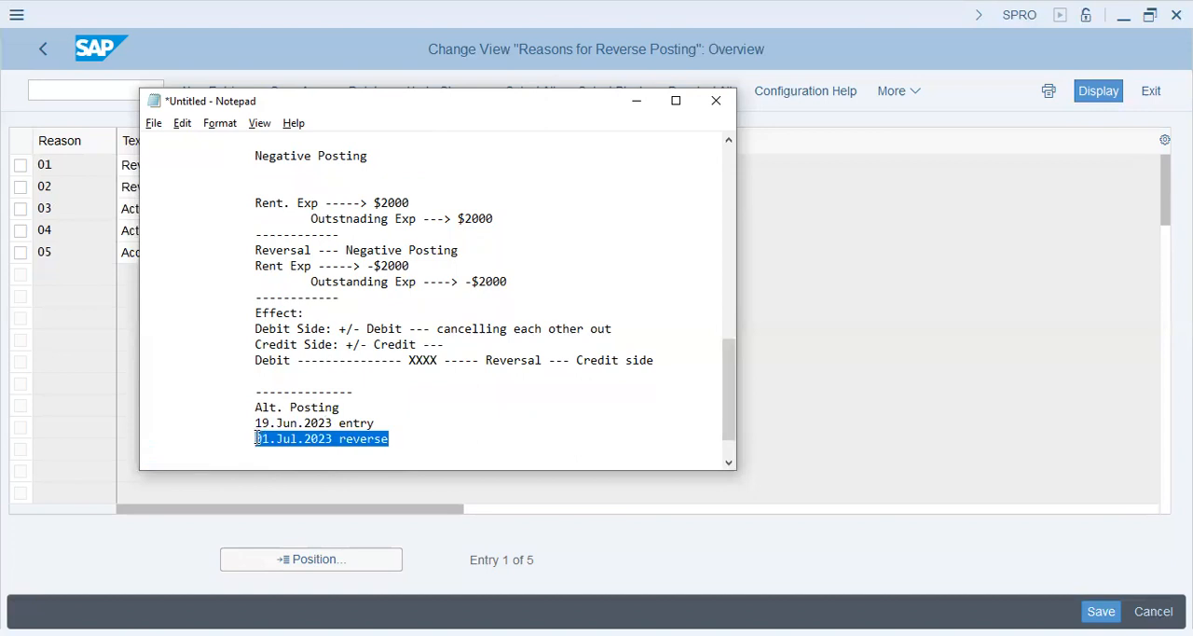
click(257, 439)
key(shift+Right)
key(shift+Right)
key(shift+Right)
key(shift+Right)
key(shift+Right)
key(shift+Right)
key(shift+Right)
key(shift+Right)
key(shift+Right)
key(shift+Right)
key(shift+Right)
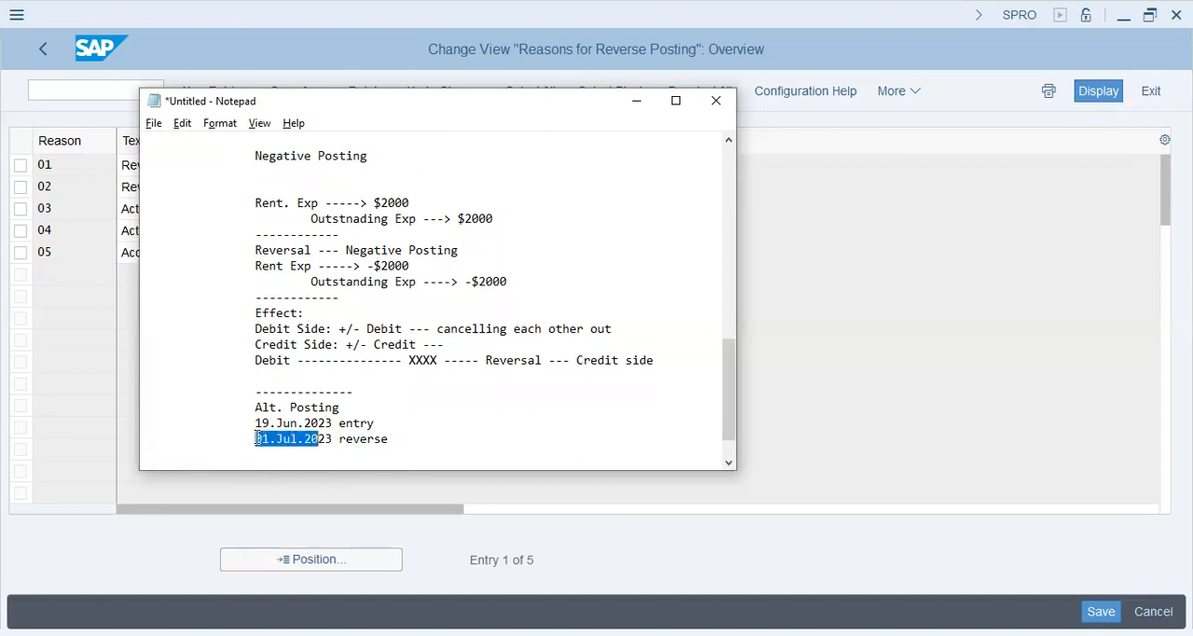
text(19.Jun.2)
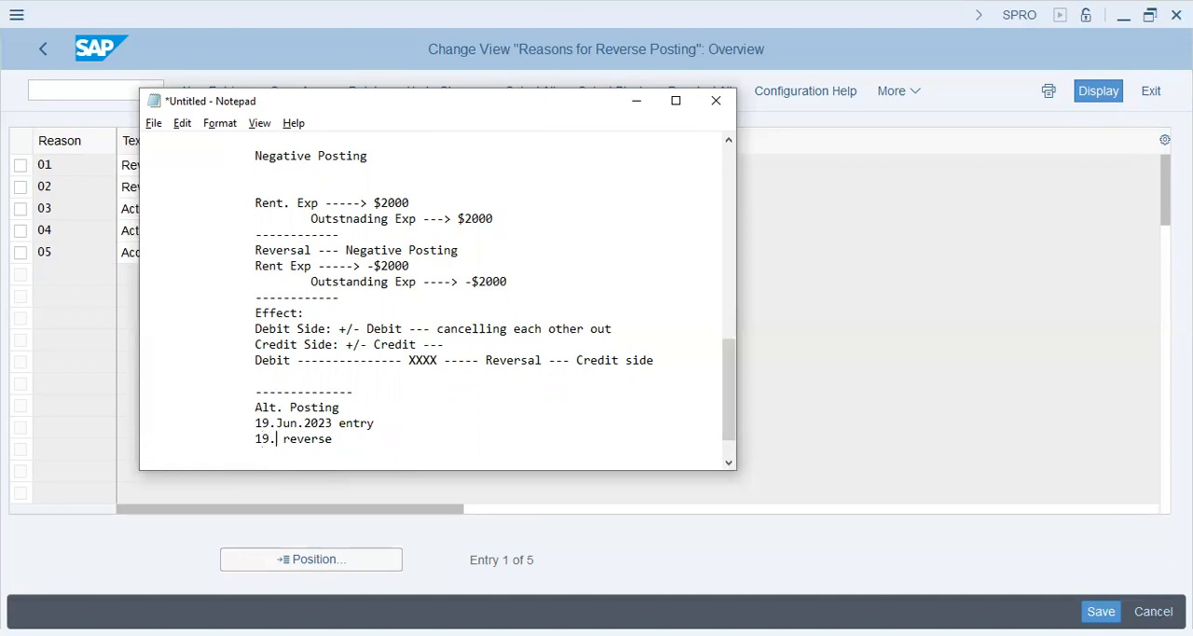
text(023)
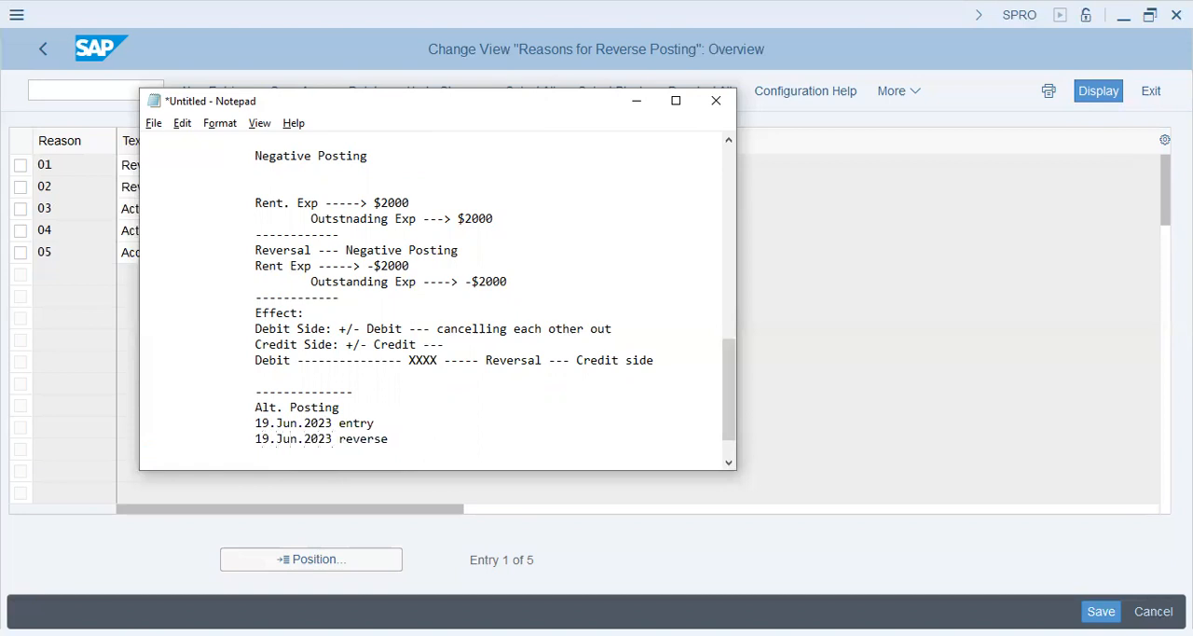
Step: Add the line "Book, Absorb ----> Jun <--- Exp. Realize" below the two dated Alt. Posting lines
key(shift+Down)
key(shift+Down)
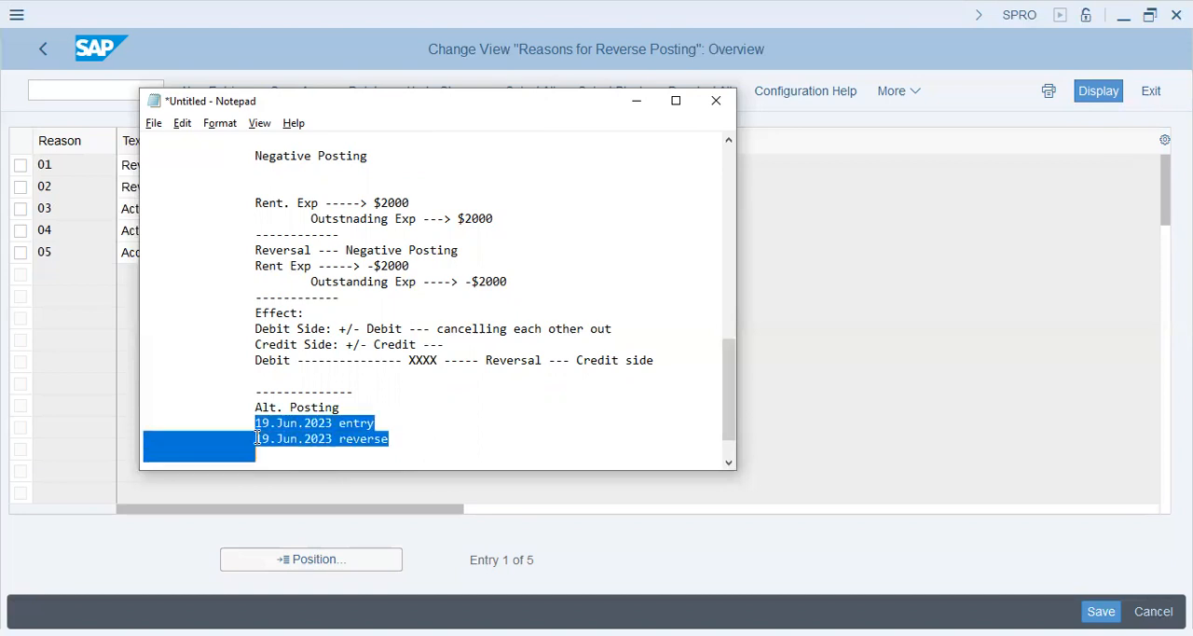
key(Down)
key(Up)
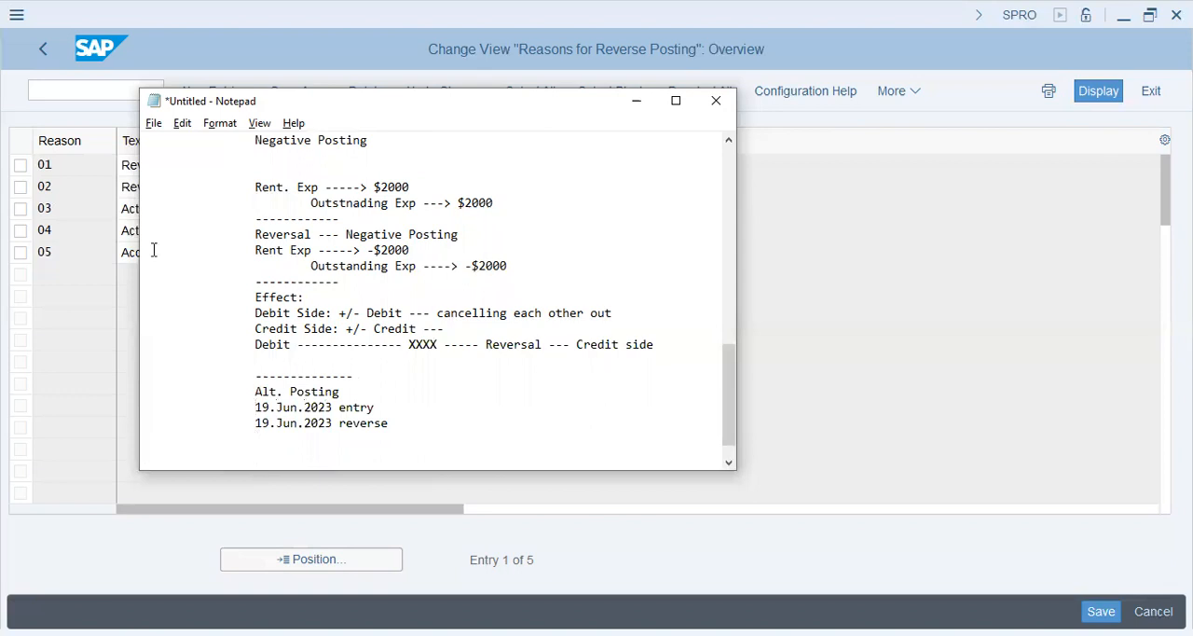
key(shift+Down)
key(shift+Down)
key(Right)
text(Book, Absorb ----> Jun <--- Exp)
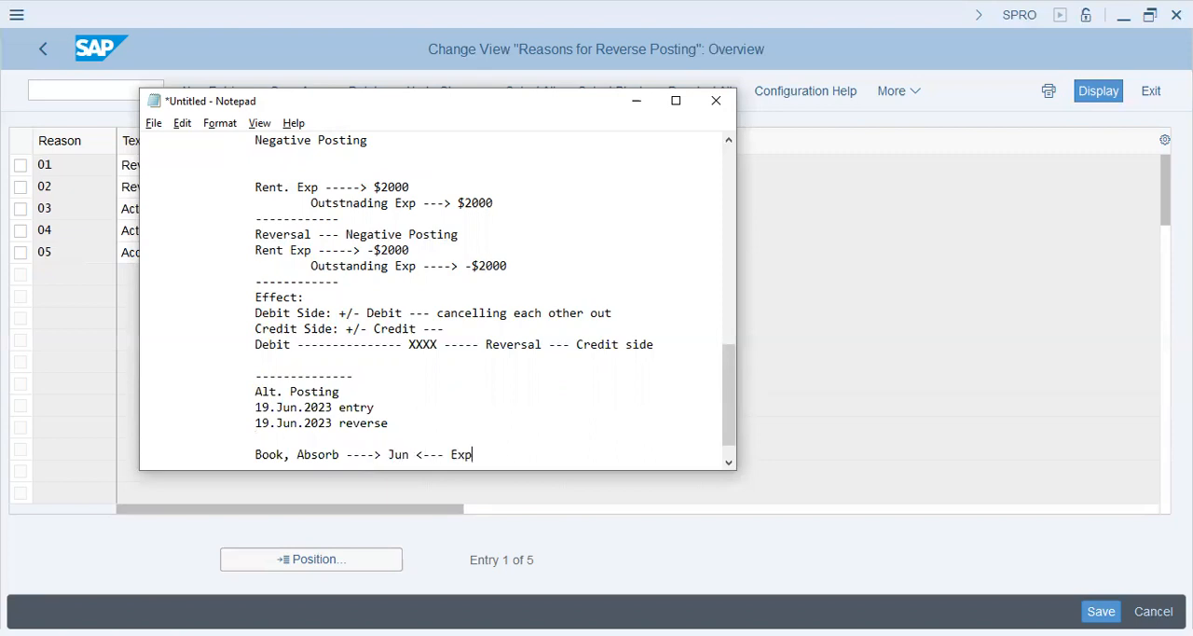
text(. Realize)
key(Return)
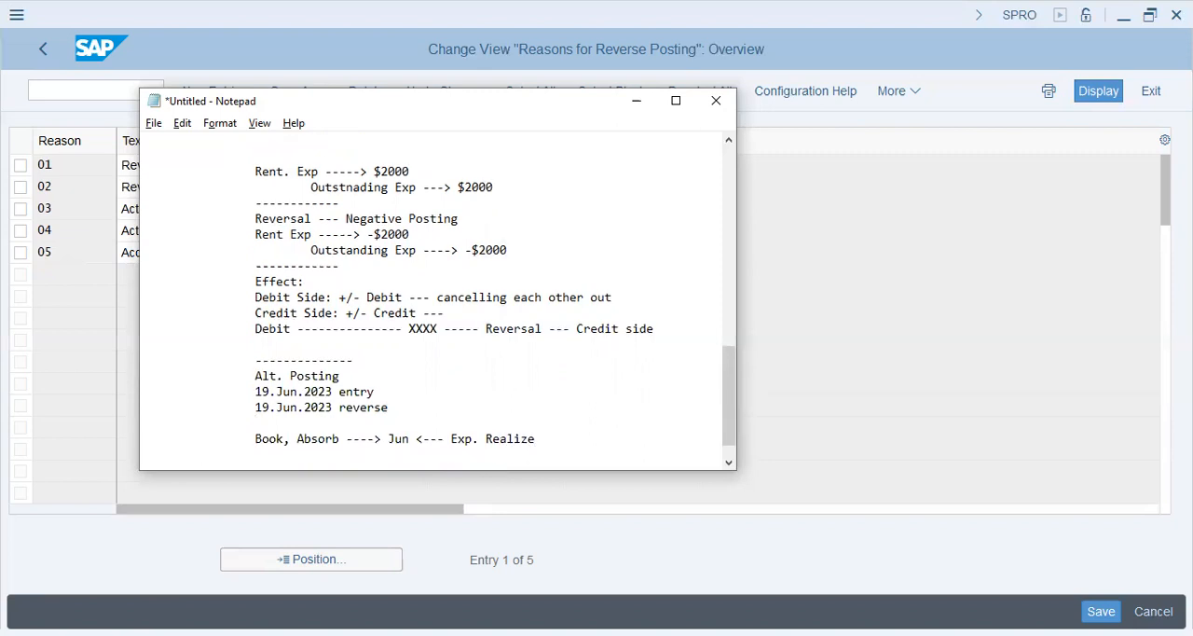
Step: Check the Alt.Pos.Dt setting in SAP and set the reverse line's date in the Notepad notes to 01.Jul.2023
key(shift+Right)
key(shift+Right)
key(shift+Right)
key(shift+Right)
key(shift+Right)
key(shift+Right)
key(shift+Right)
key(shift+Right)
key(shift+Right)
key(shift+Right)
key(shift+Right)
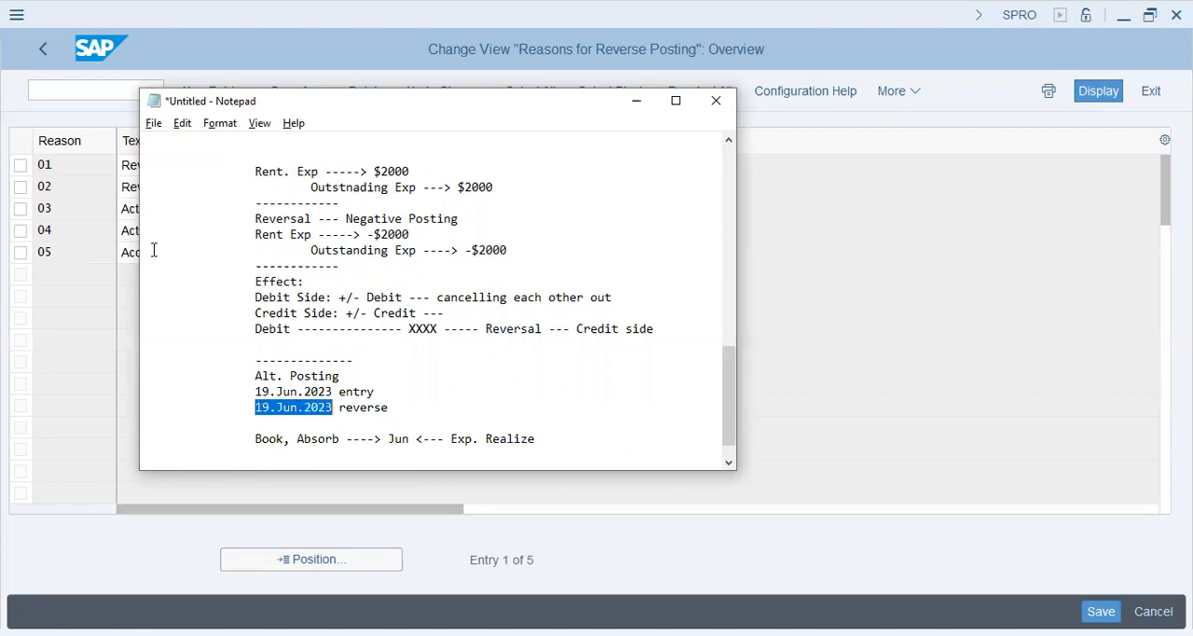
key(alt+Tab)
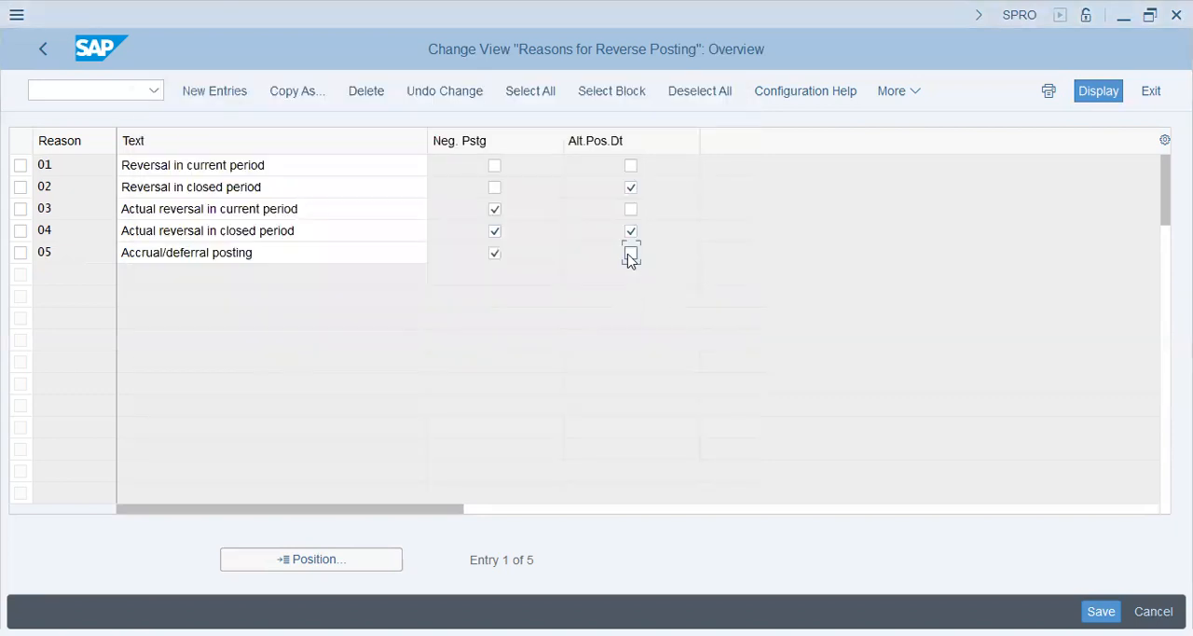
key(alt+Tab)
click(256, 407)
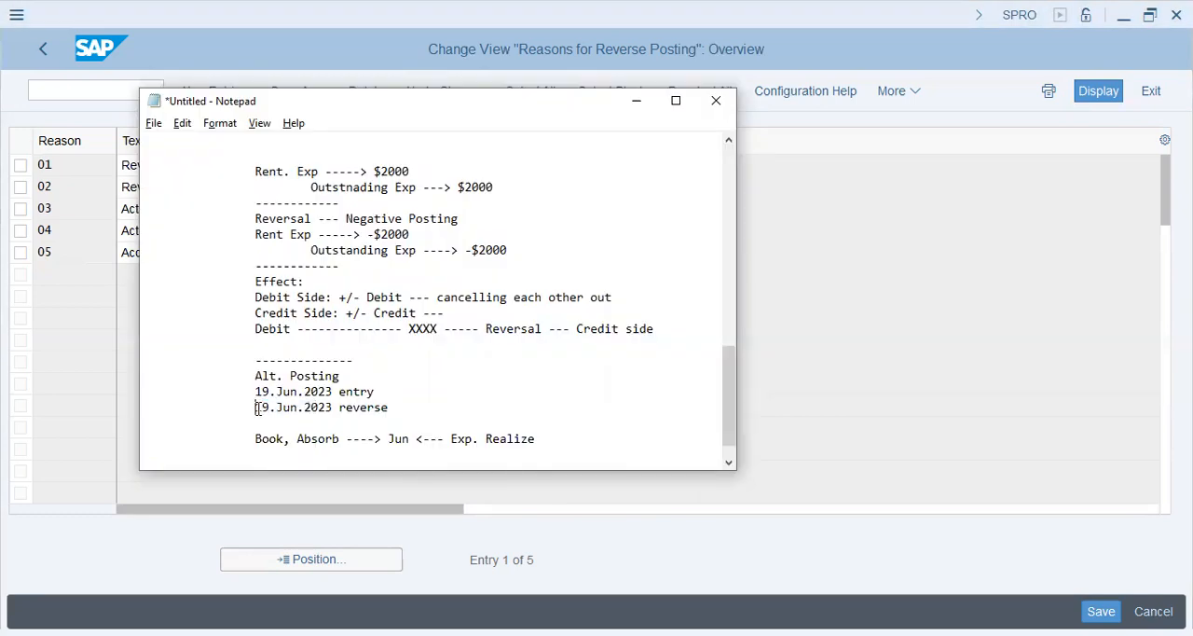
drag(258, 407, 333, 408)
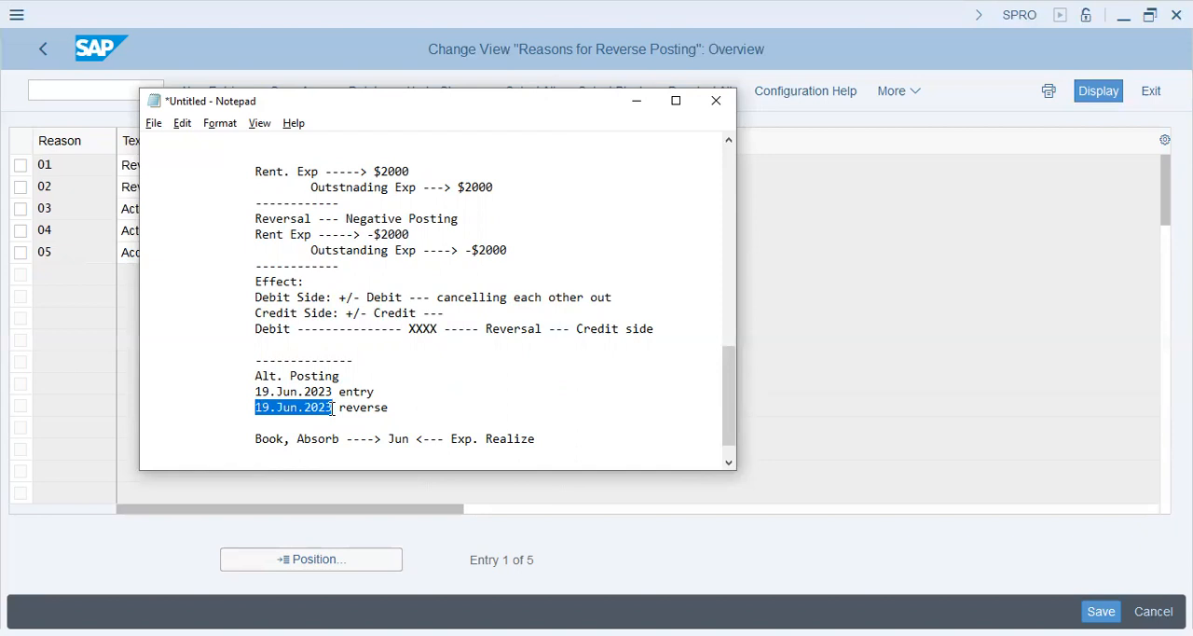
text(01.Jul.2023)
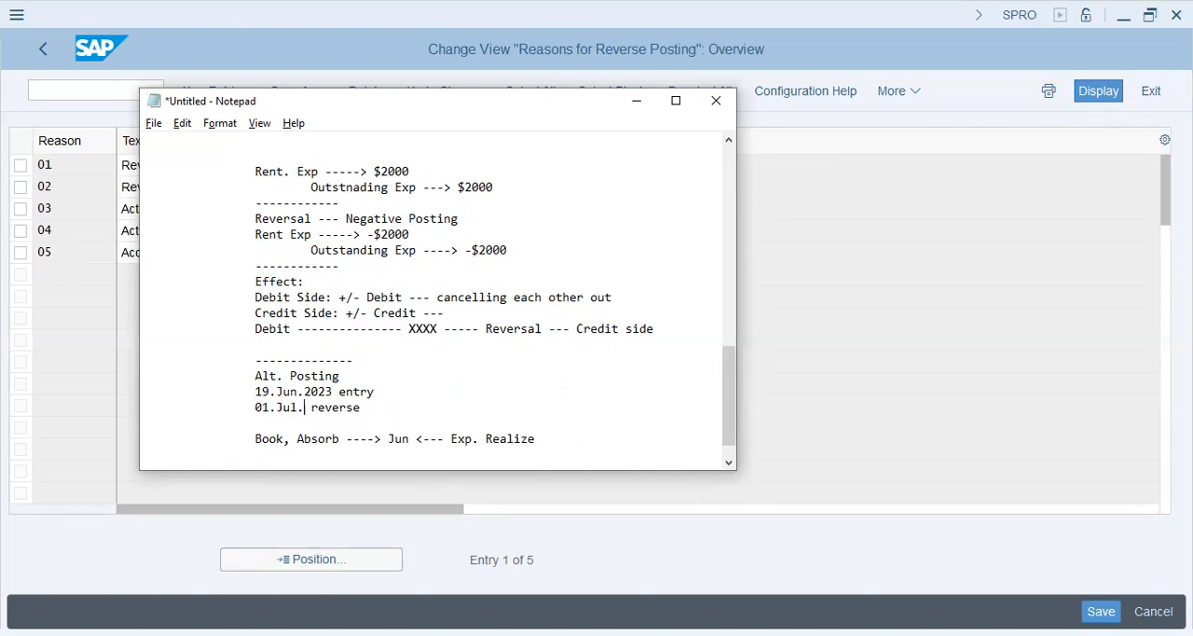
key(Down)
key(Down)
key(Down)
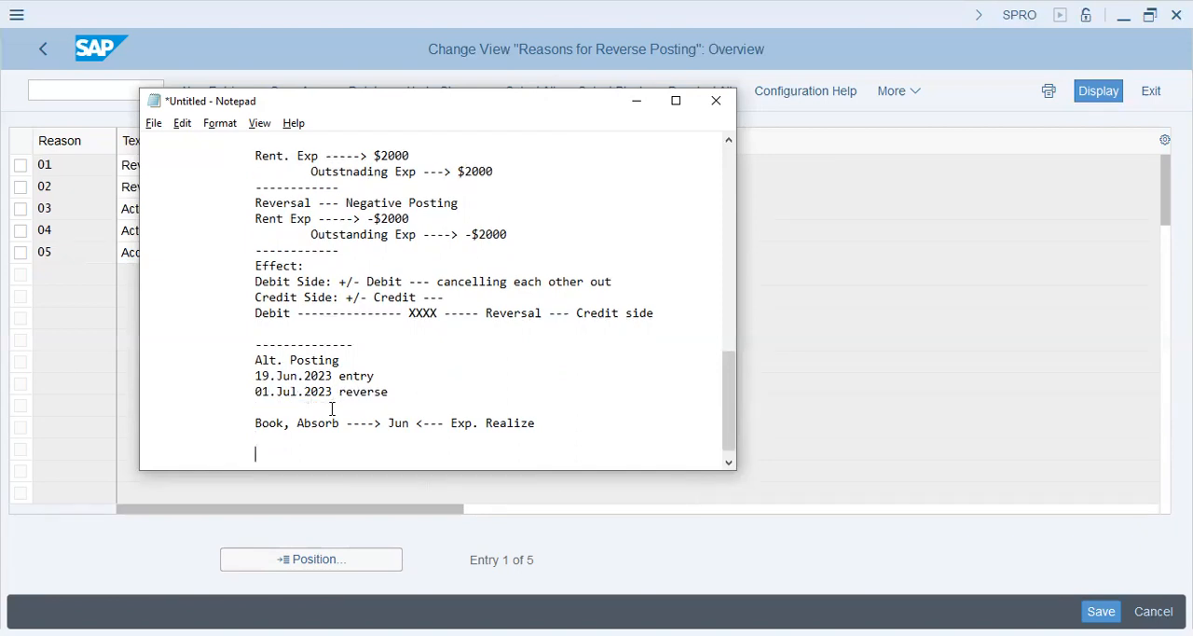
Step: Switch to SAP, enable Alt.Pos.Dt for reason 05 Accrual/deferral posting, save and leave the reversal reasons view
key(alt+Tab)
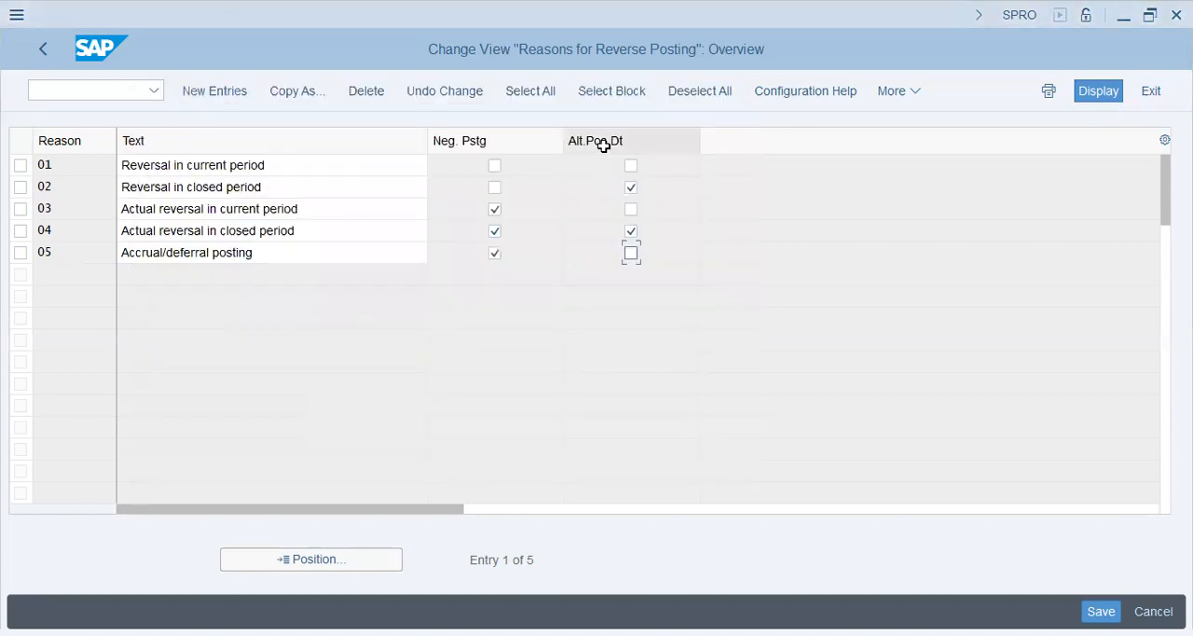
click(631, 253)
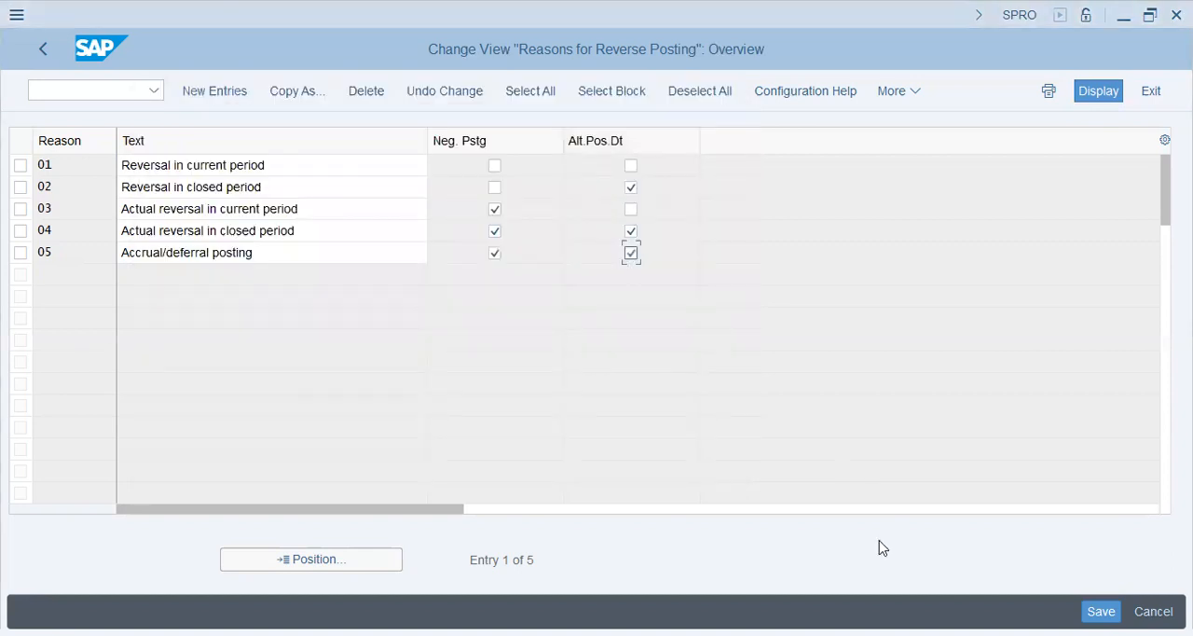
click(1093, 610)
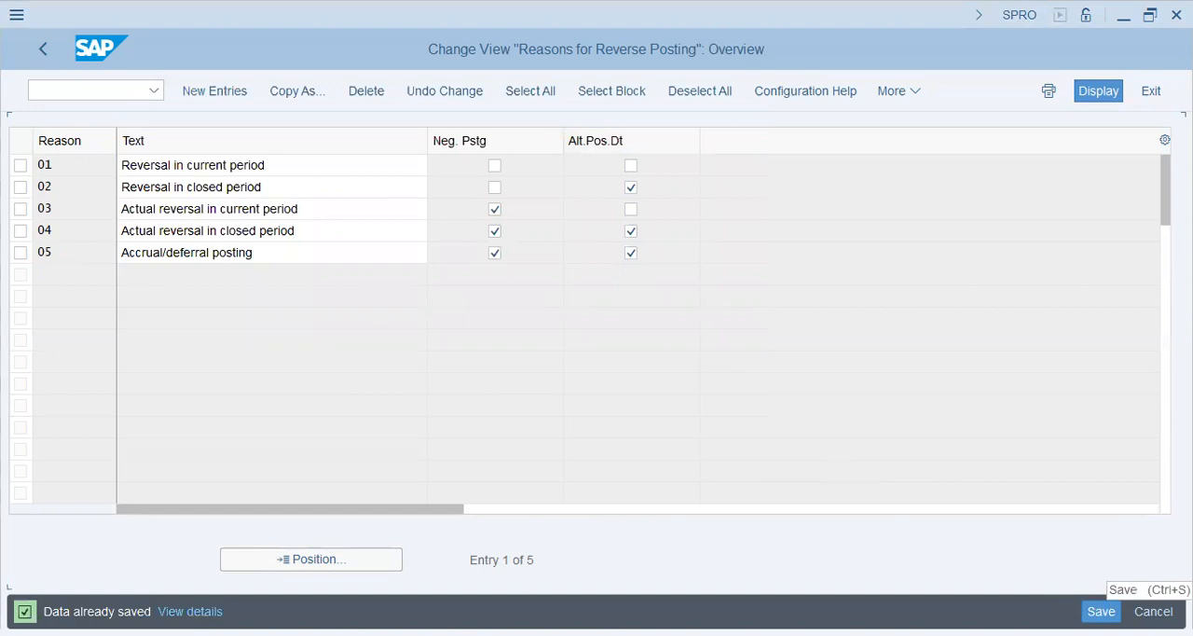
click(29, 36)
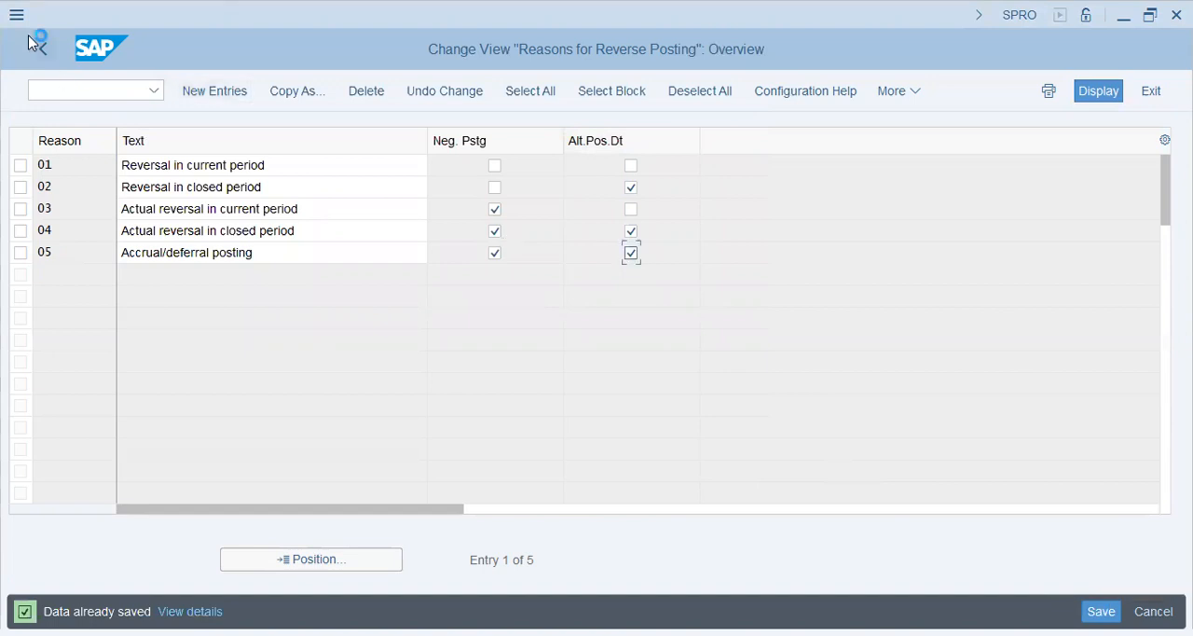
Step: Open the accrual/deferral document entry transaction FBS1
click(100, 90)
text(/nfb)
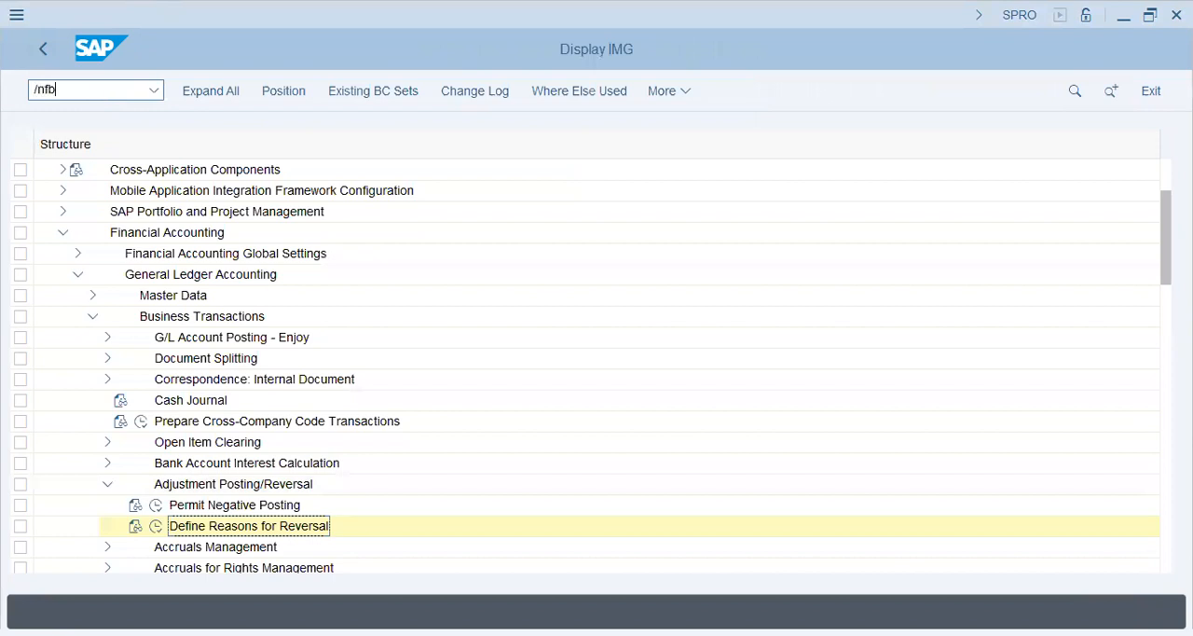
key(Return)
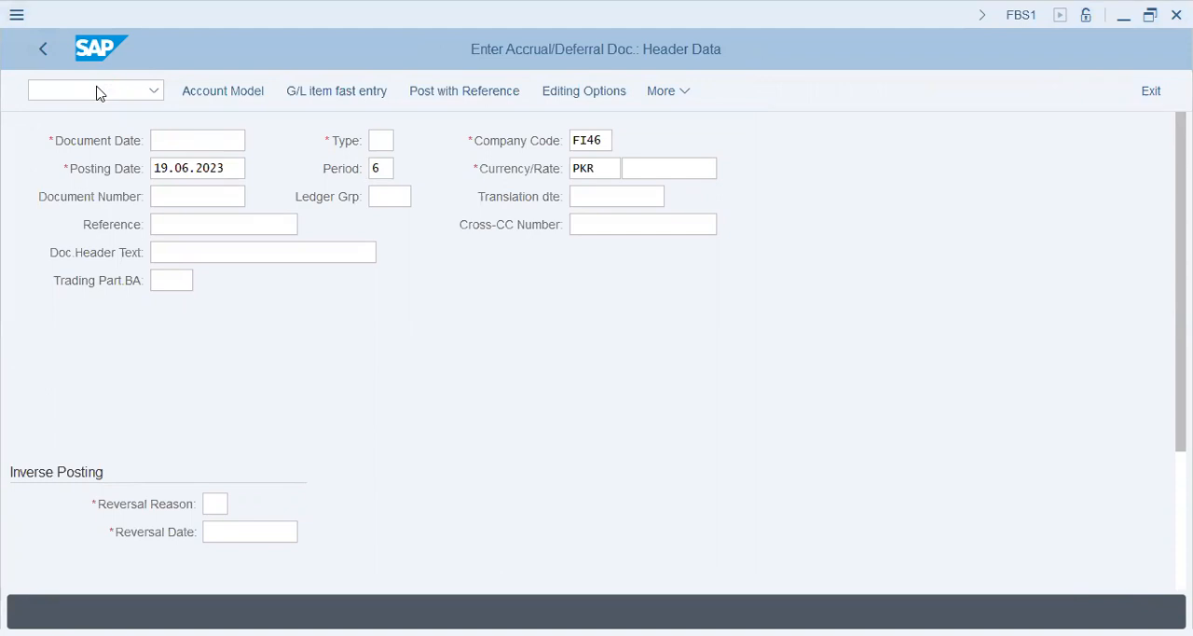
Step: Return to SPRO, open Define Reasons for Reversal under General Ledger Accounting's Adjustment Posting/Reversal and highlight the text of reason 05
click(99, 93)
text(/nspro)
key(Return)
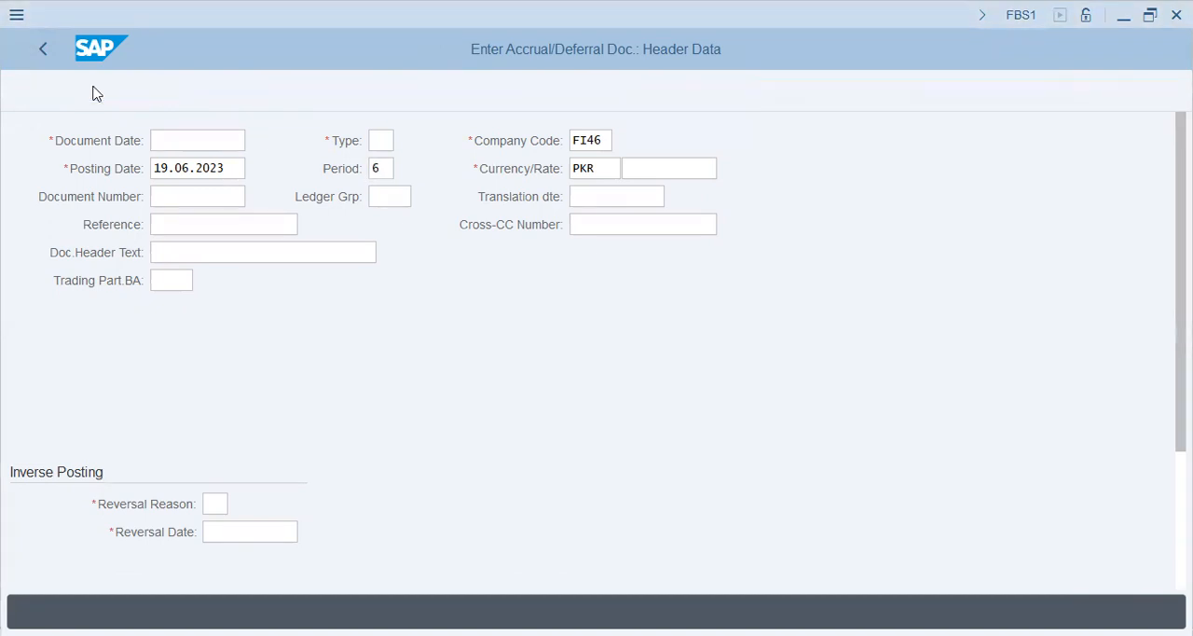
click(224, 84)
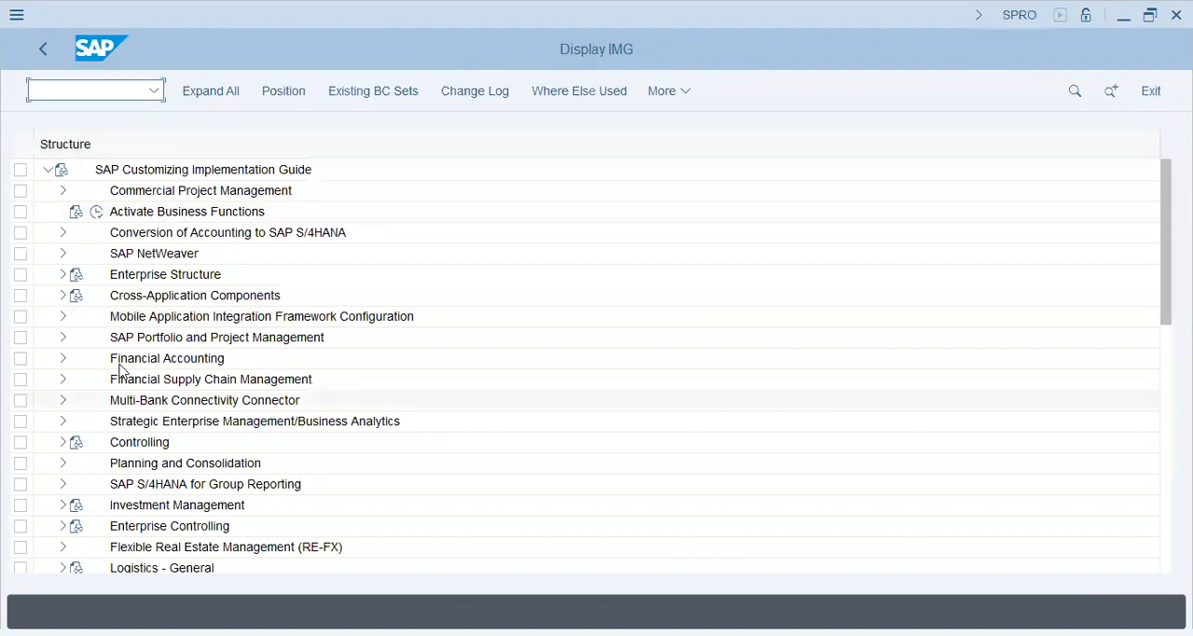
click(63, 358)
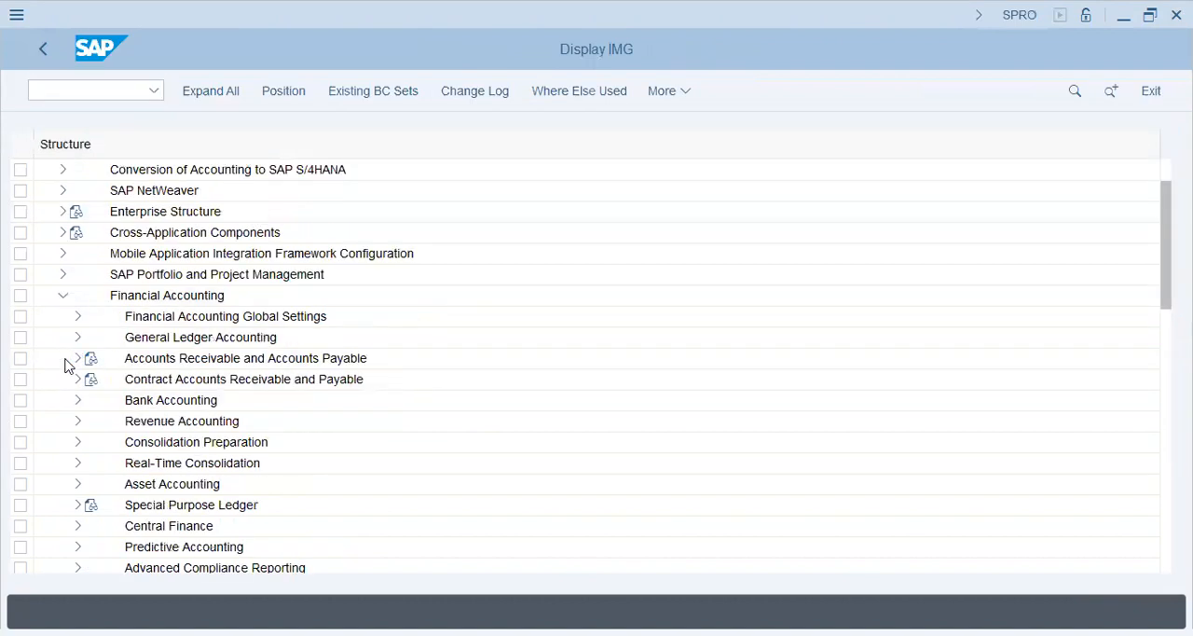
click(79, 336)
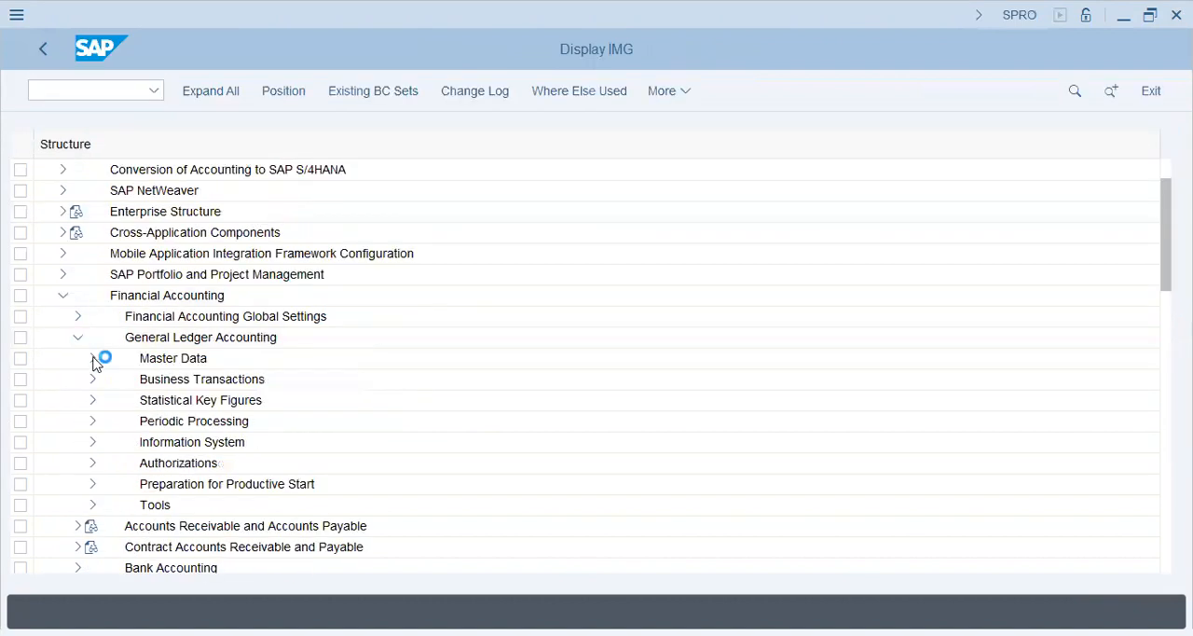
click(94, 379)
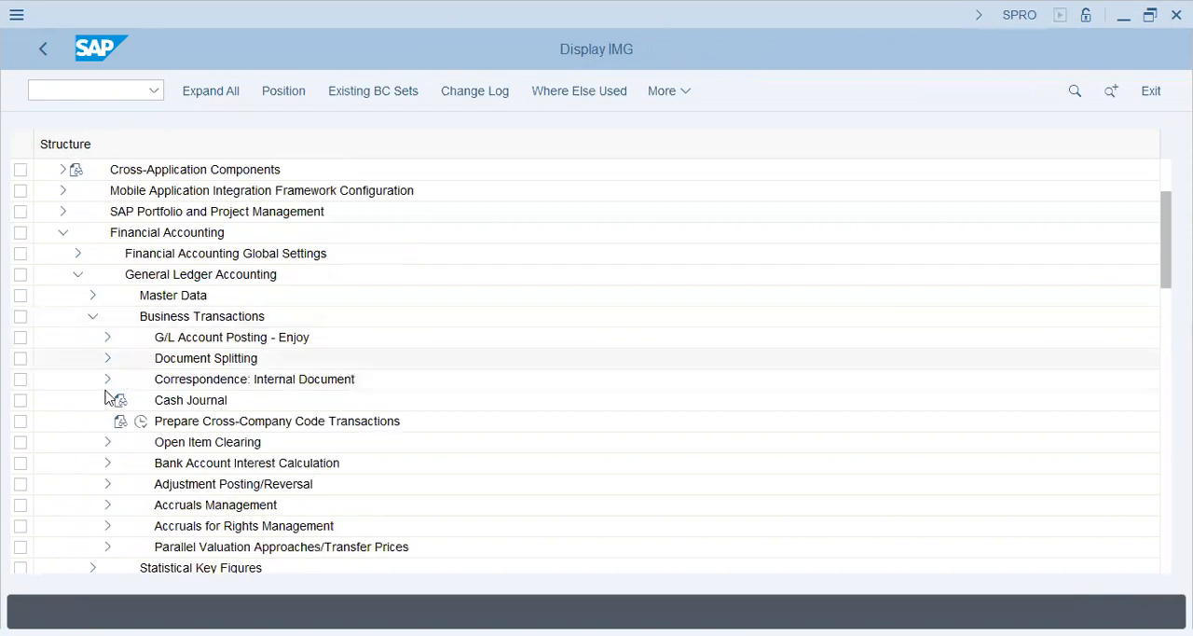
click(107, 484)
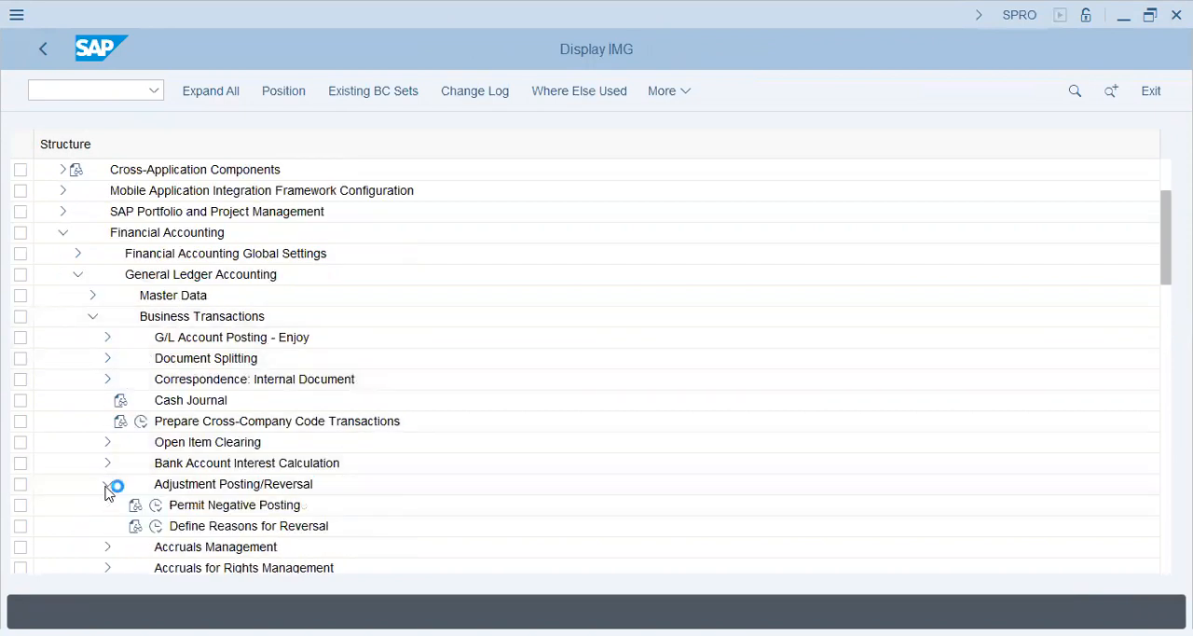
click(155, 526)
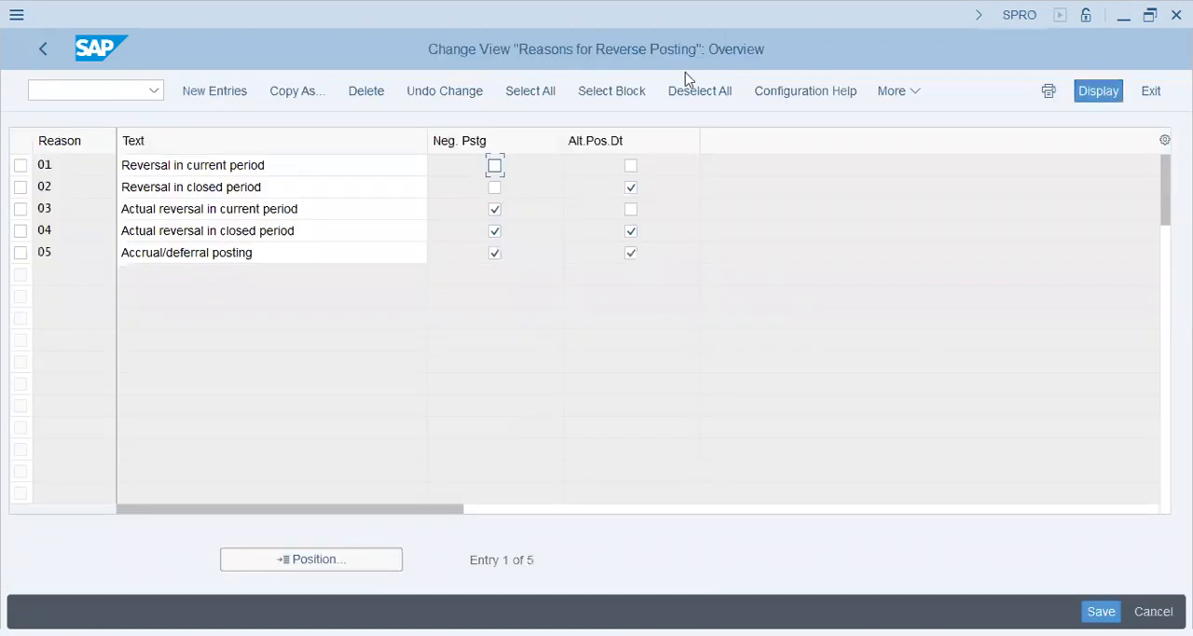
click(259, 258)
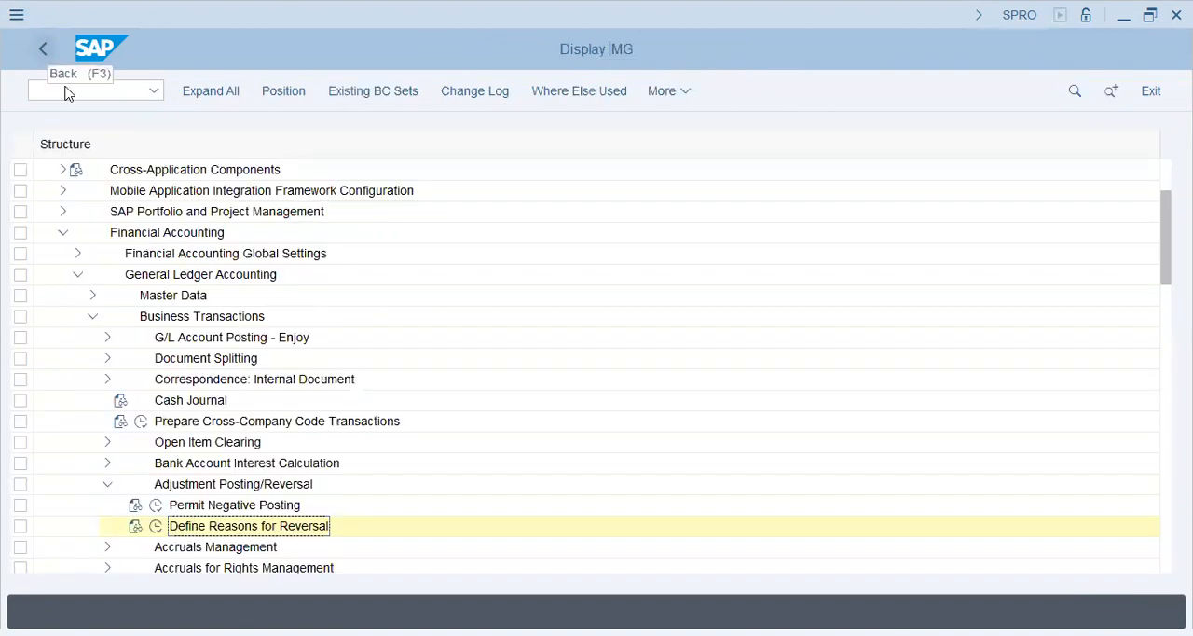
Step: Leave the reversal reasons and run transaction FBS1 for accrual/deferral documents
click(66, 93)
text(/nfbs1)
key(Return)
Step: Open the central G/L account editing transaction FS00
click(65, 93)
text(/nfs10n)
key(Return)
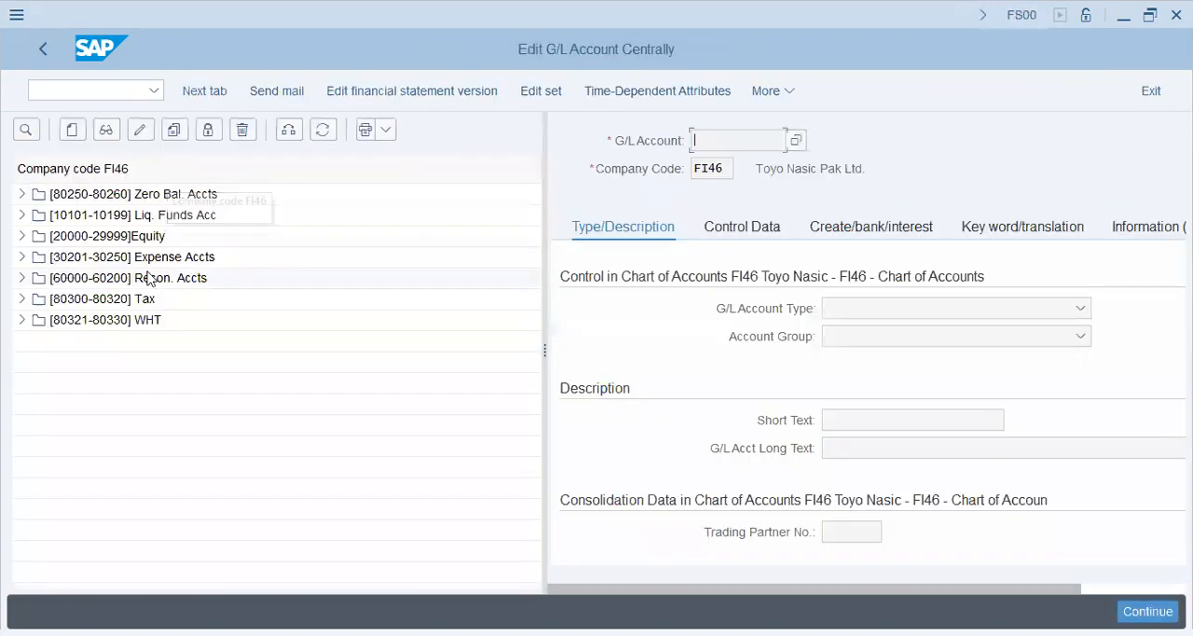
Step: Copy expense account 30201 Petty Expense to a new G/L account 30202 in company code FI46
click(21, 256)
click(82, 278)
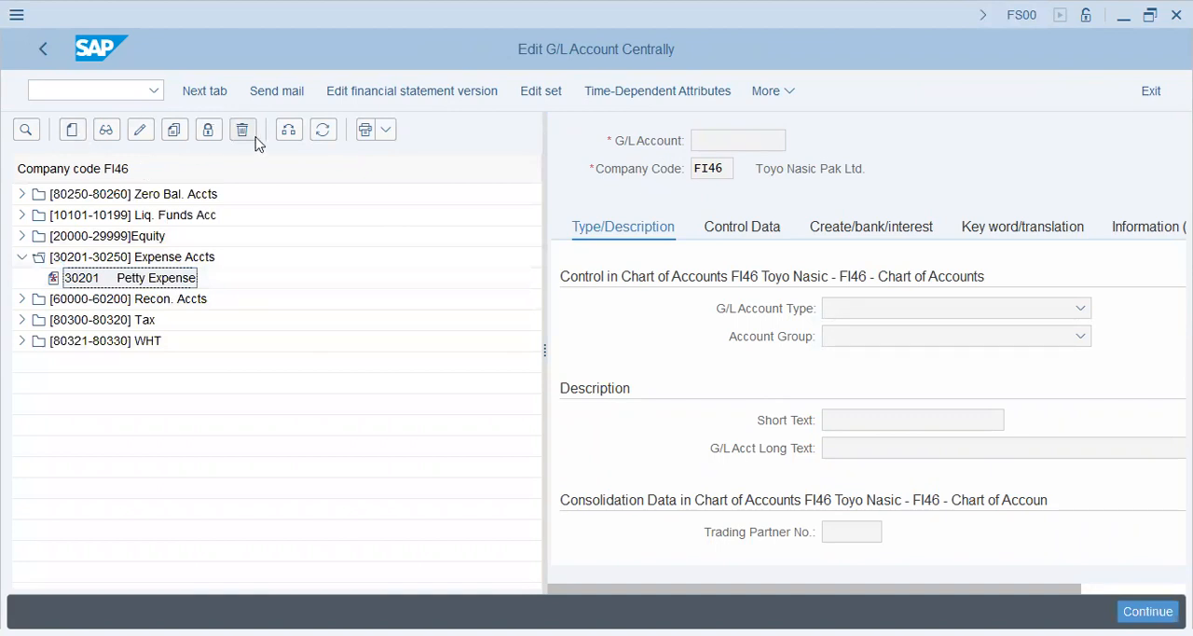
double_click(145, 278)
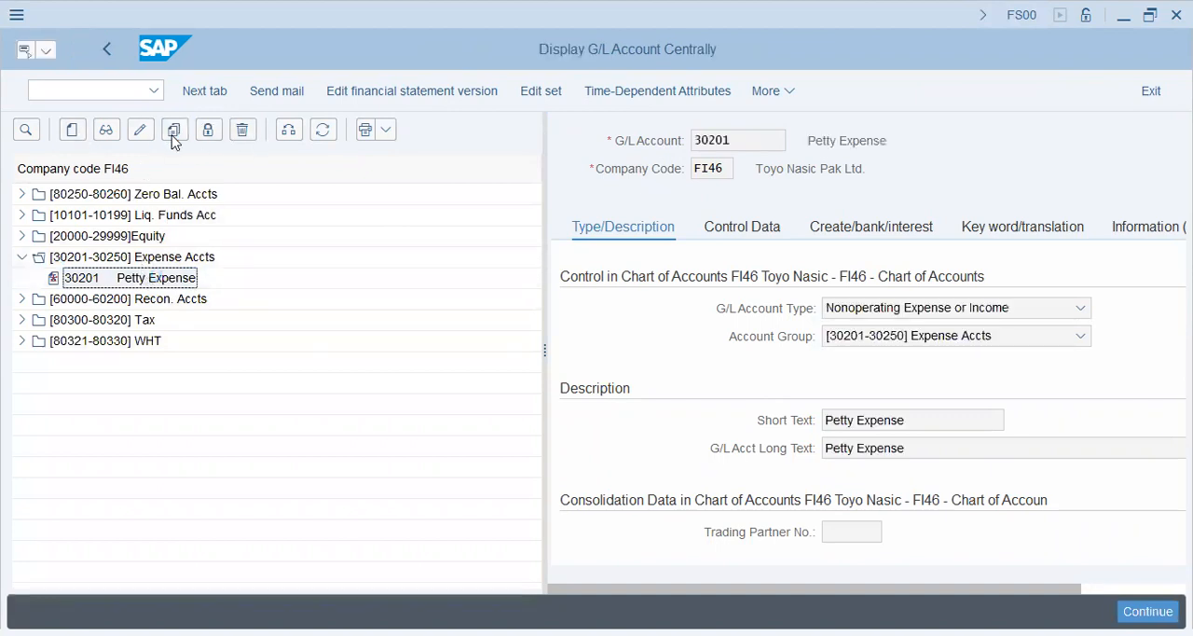
click(173, 133)
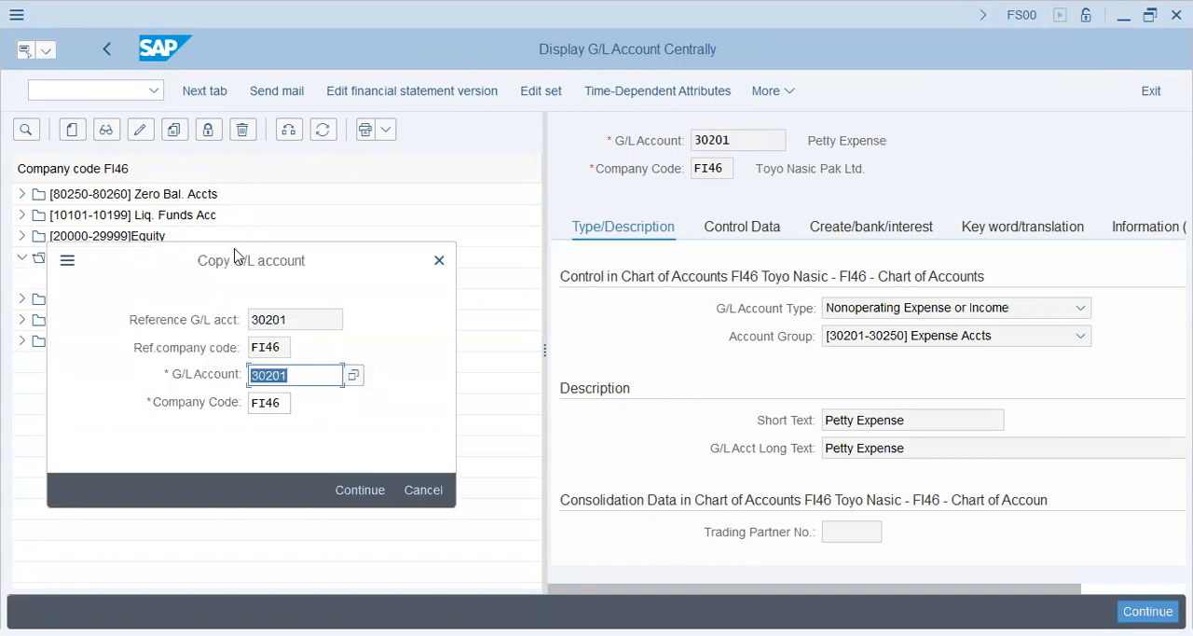
drag(235, 255, 466, 231)
text(203)
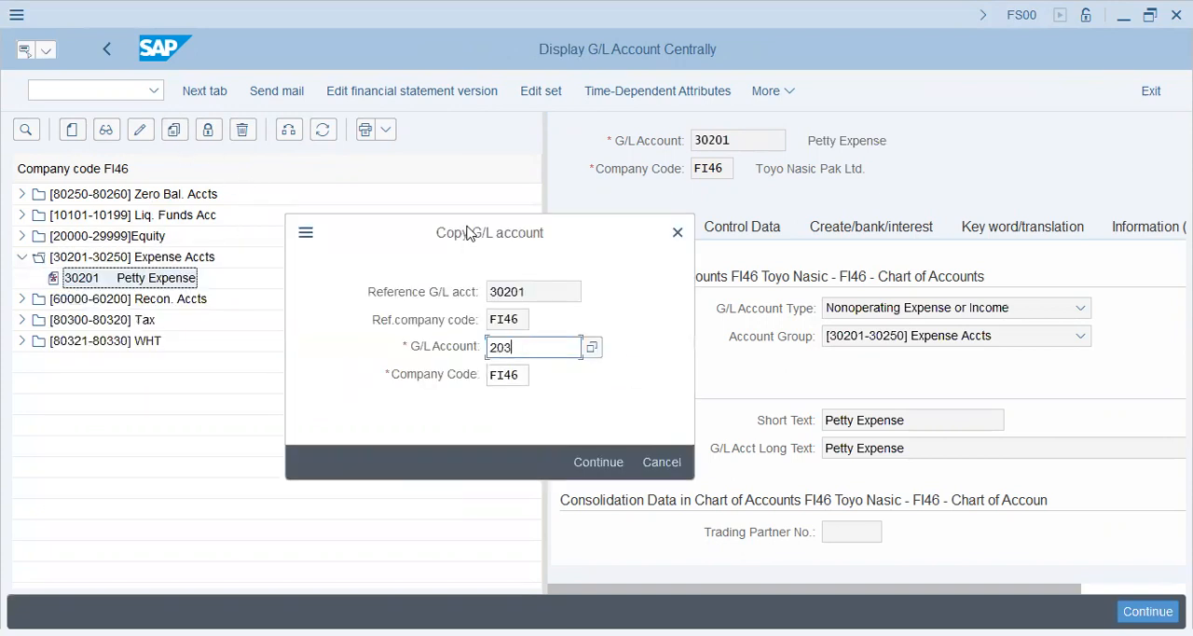
key(BackSpace)
text(30202)
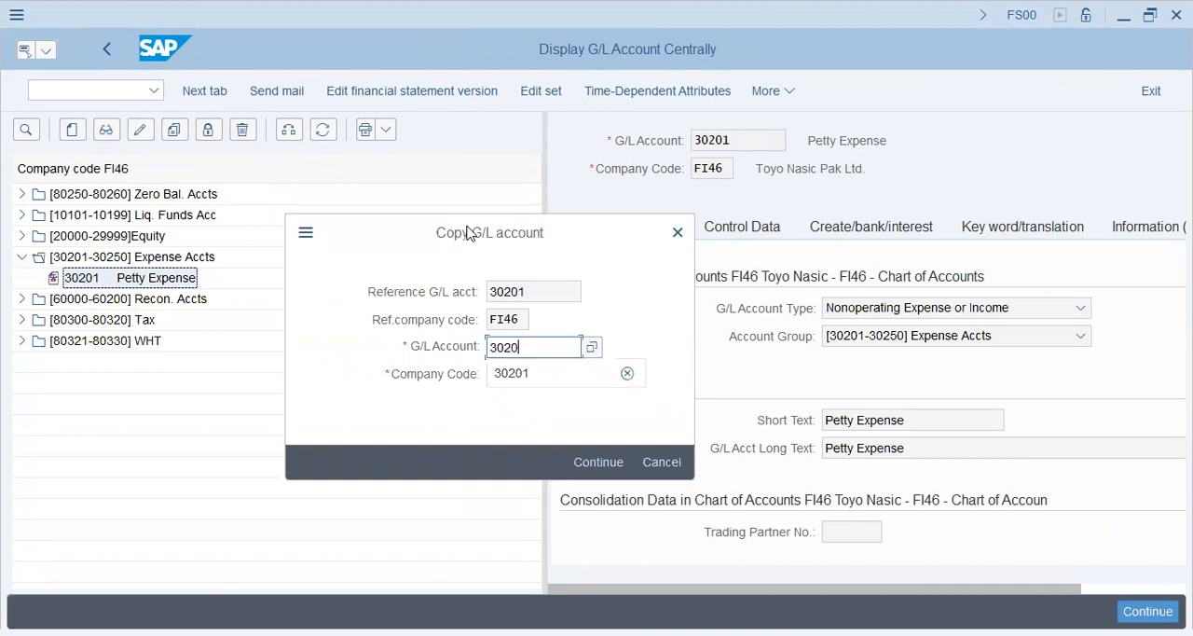
key(Tab)
key(Return)
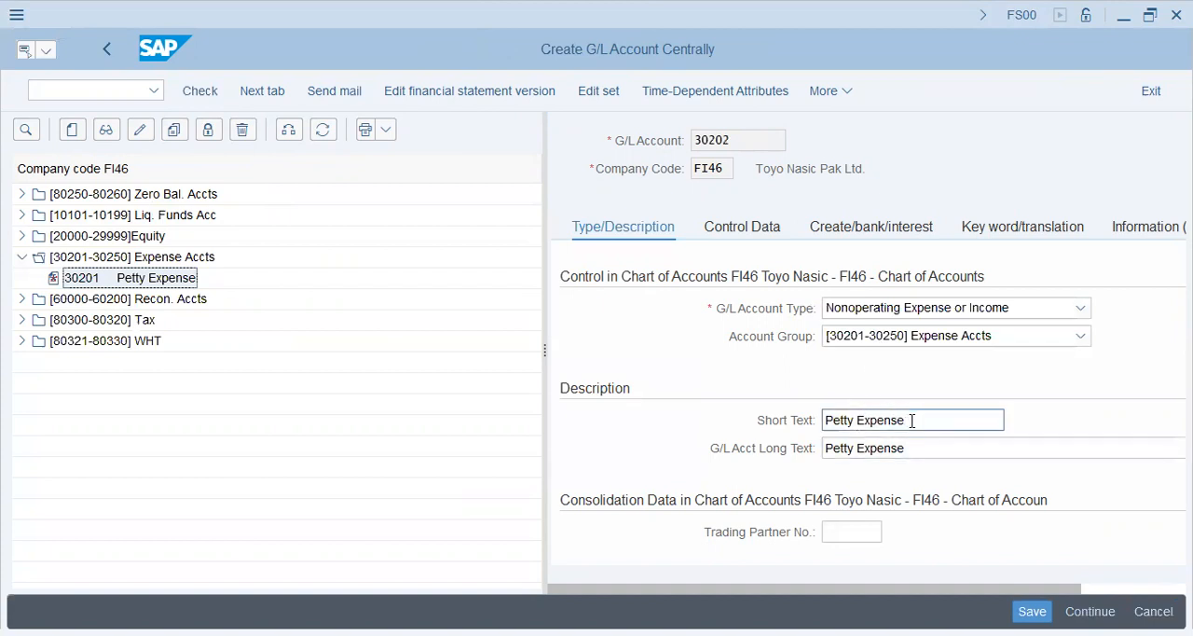
Step: Set the short and long texts of account 30202 to Rent Expenses, check its control data and save it
drag(911, 420, 681, 431)
text(Rent Expense)
key(Tab)
text(Rent Expenses)
click(757, 233)
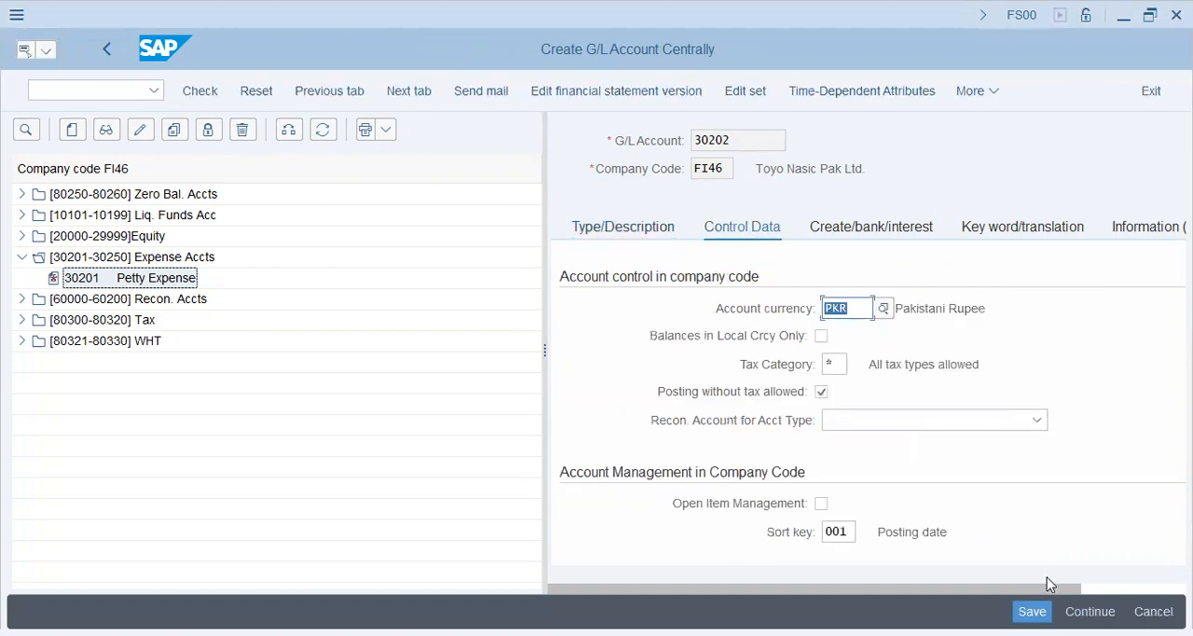
click(58, 198)
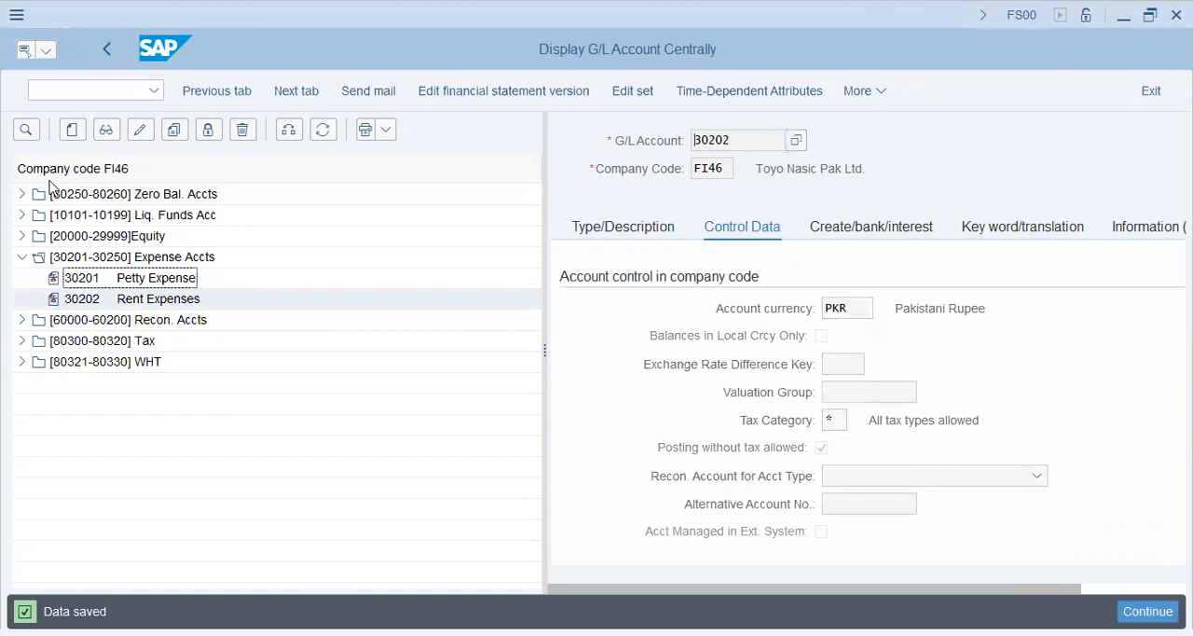
Step: Examine the account groups offered for G/L account 30202 to look for a liabilities group
click(108, 91)
text(/n)
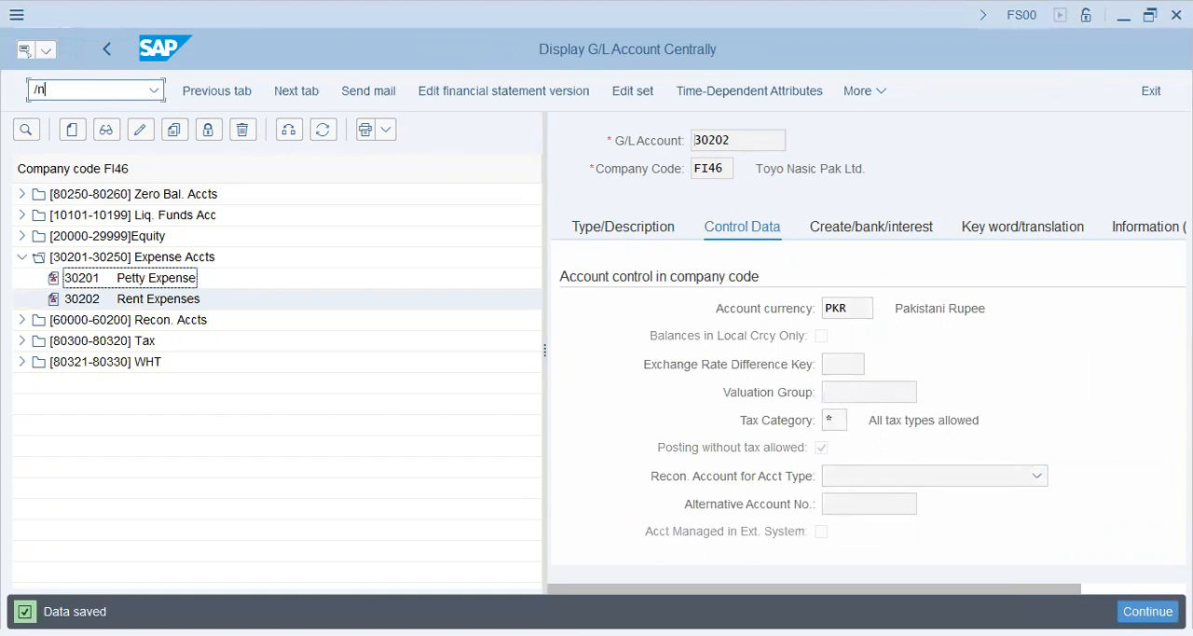
click(140, 296)
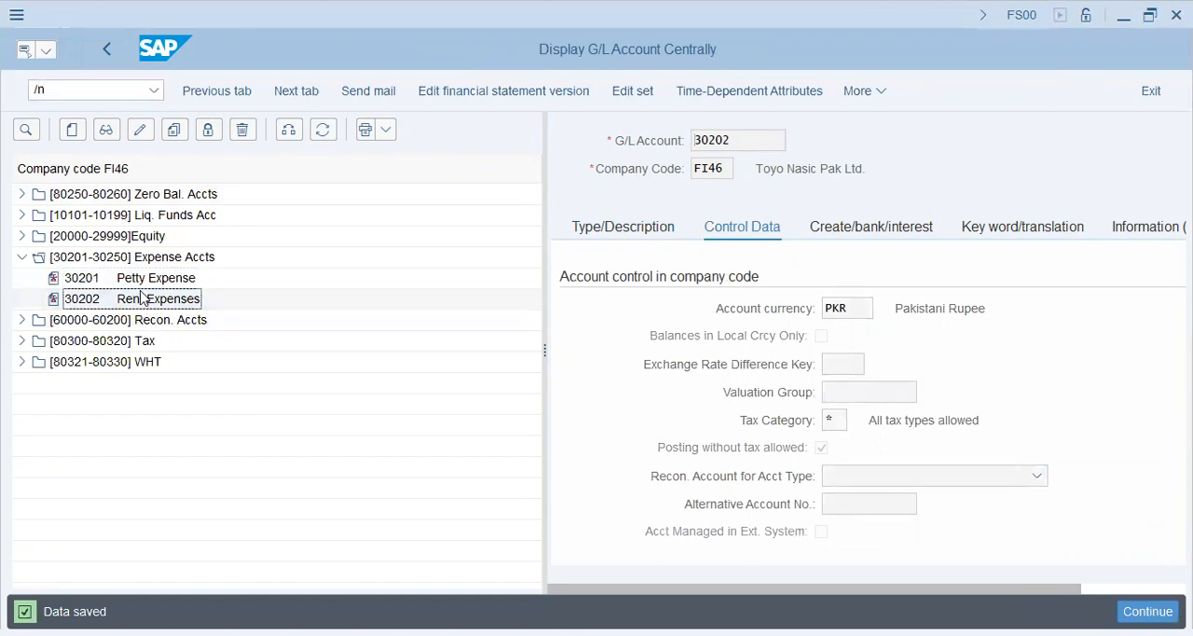
click(136, 281)
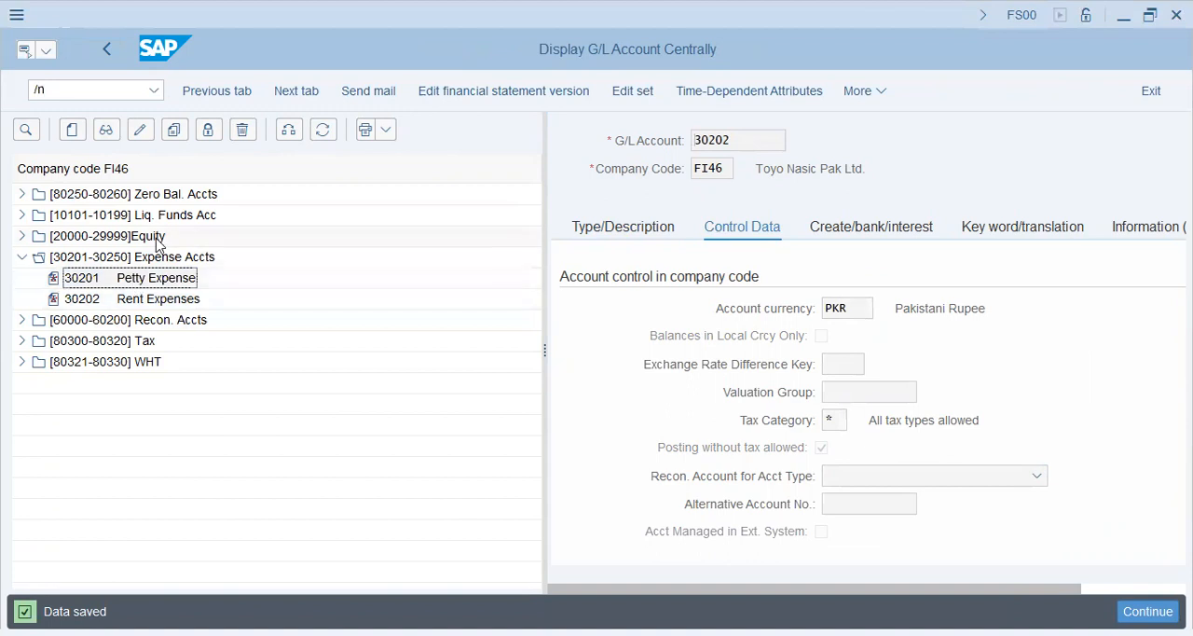
click(142, 239)
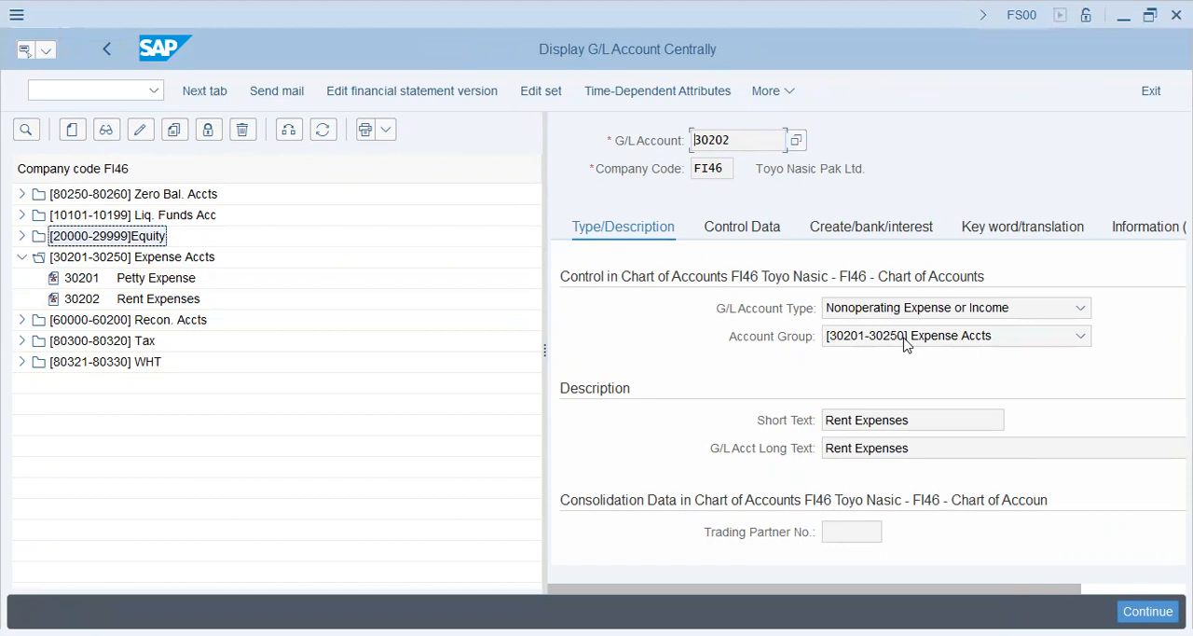
click(903, 339)
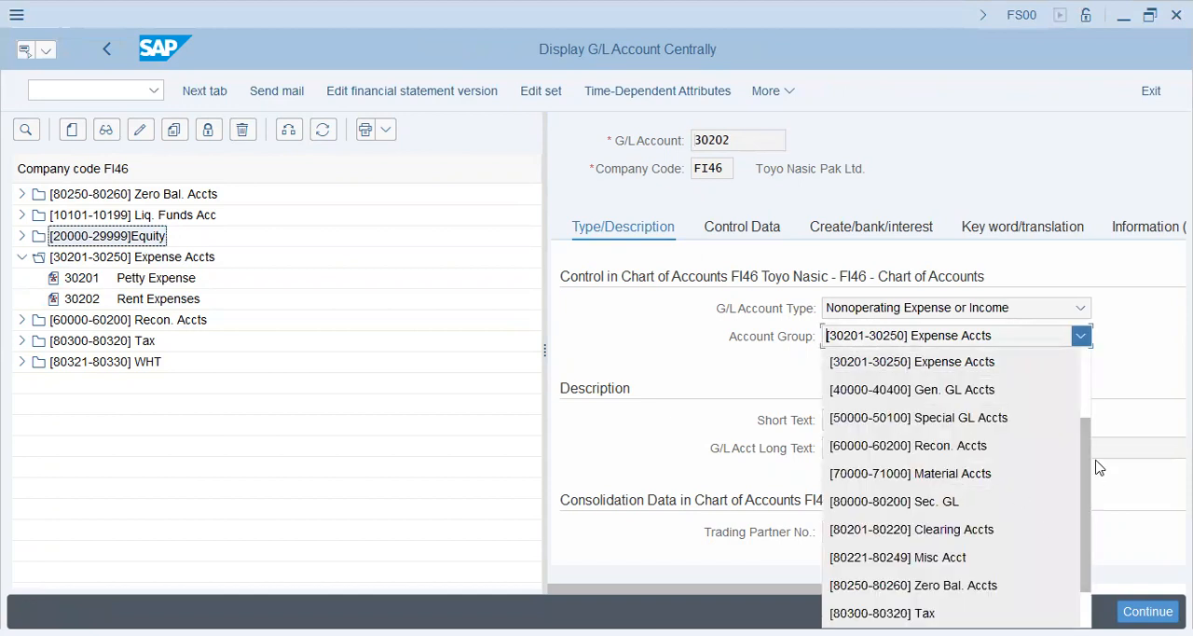
drag(1086, 466, 1083, 395)
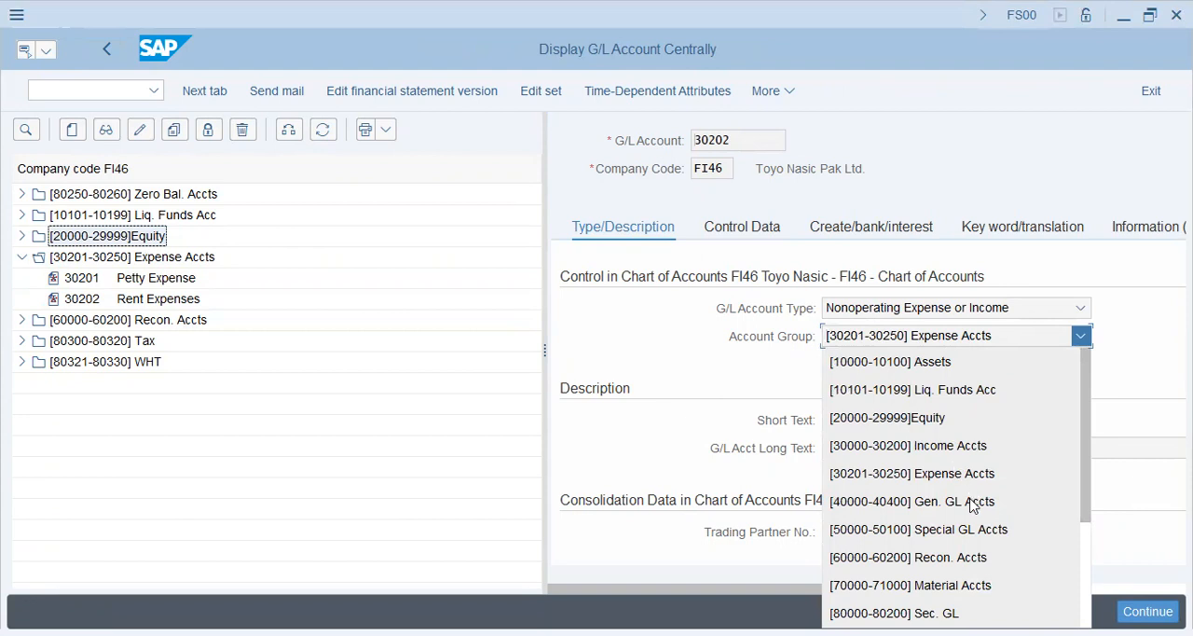
drag(1085, 466, 1092, 552)
drag(1089, 537, 1079, 463)
click(720, 464)
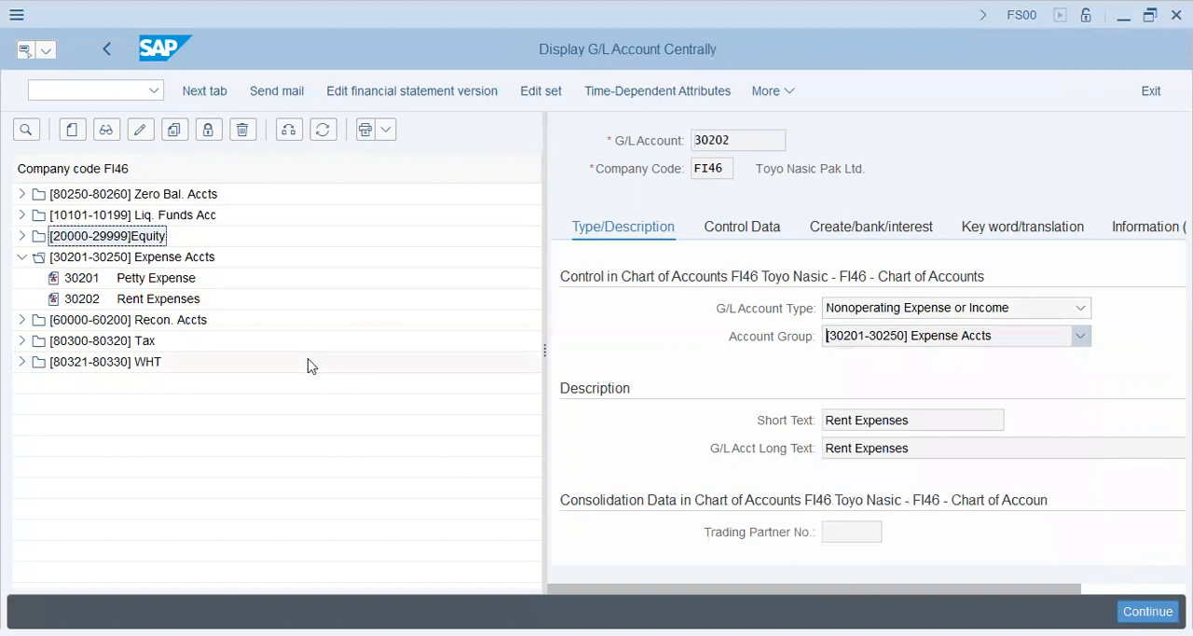
click(90, 300)
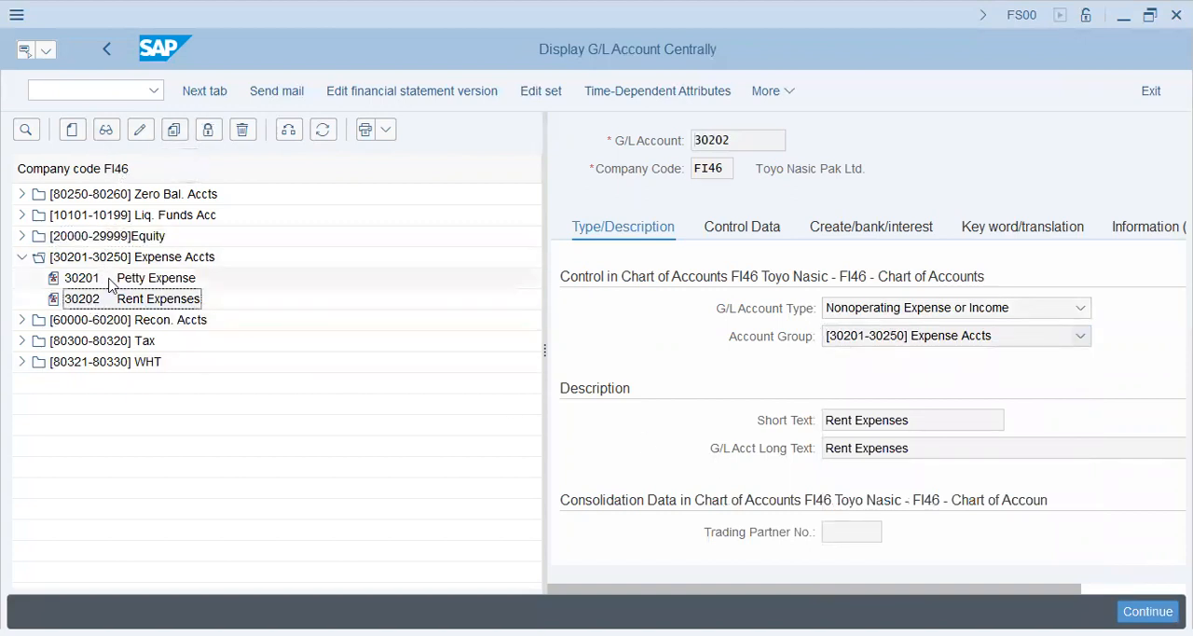
Step: Open the G/L account groups maintenance with transaction OBD4
click(75, 92)
text(/nobd4)
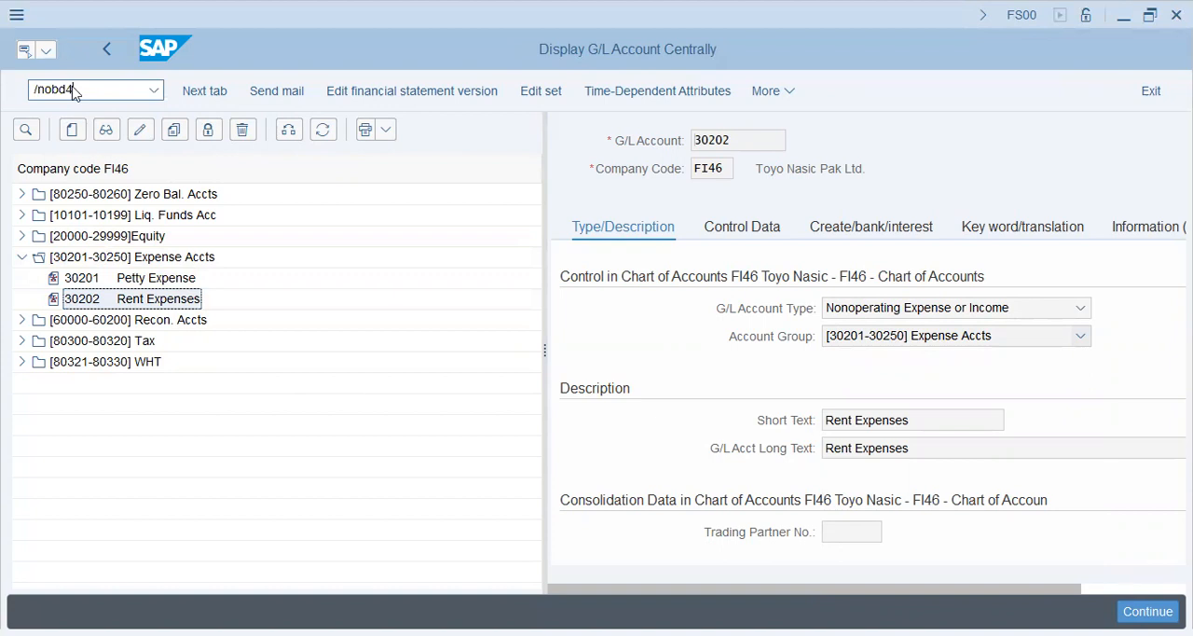
key(Return)
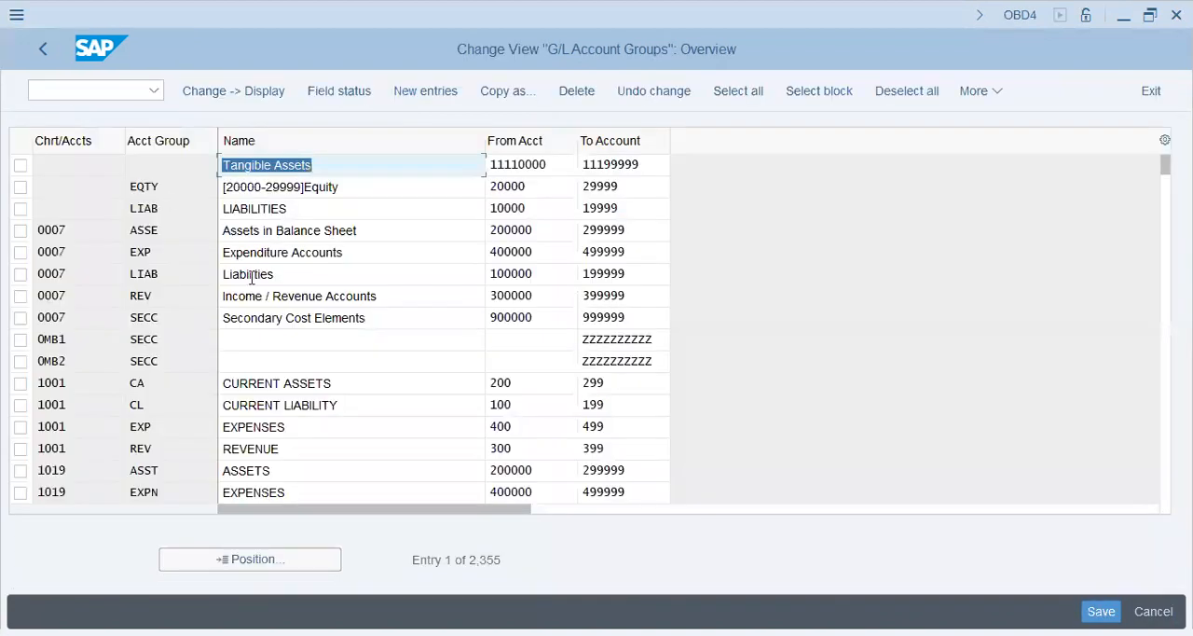
Step: Jump to chart of accounts FI46 and examine its account groups and number ranges through the WHT group
click(260, 558)
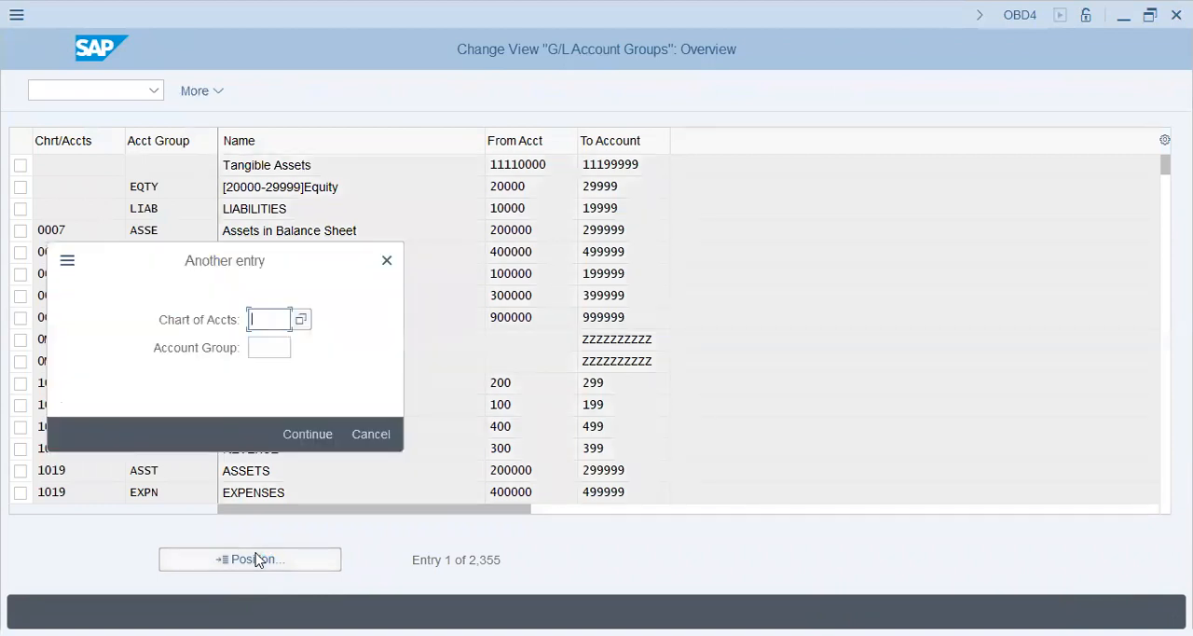
text(fi4)
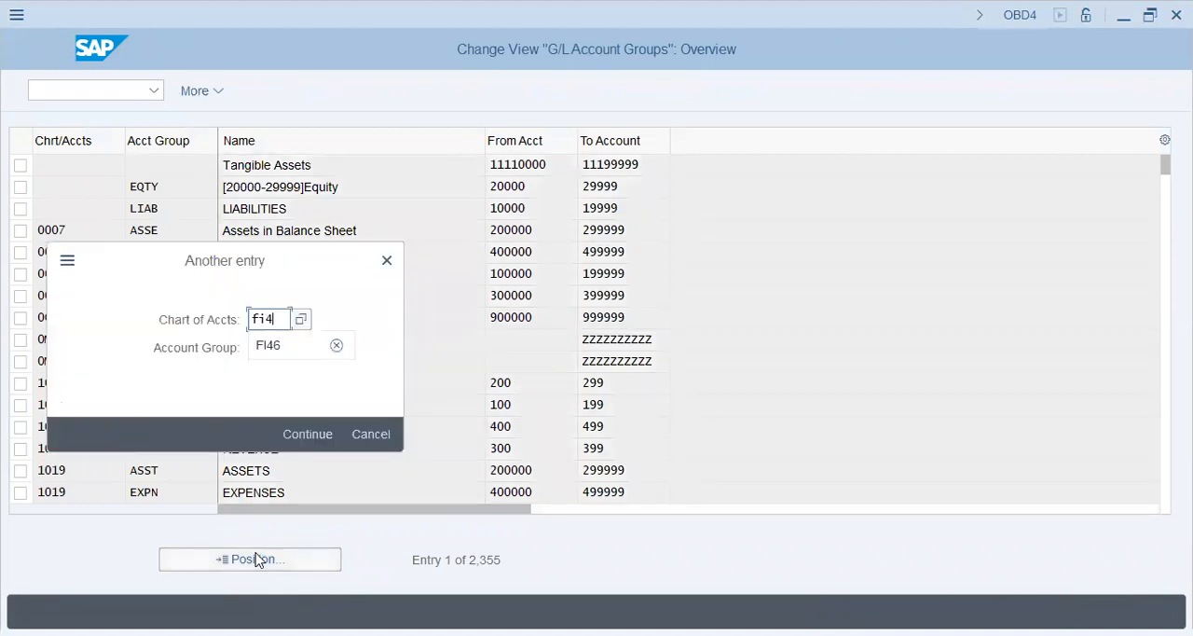
text(6)
key(Return)
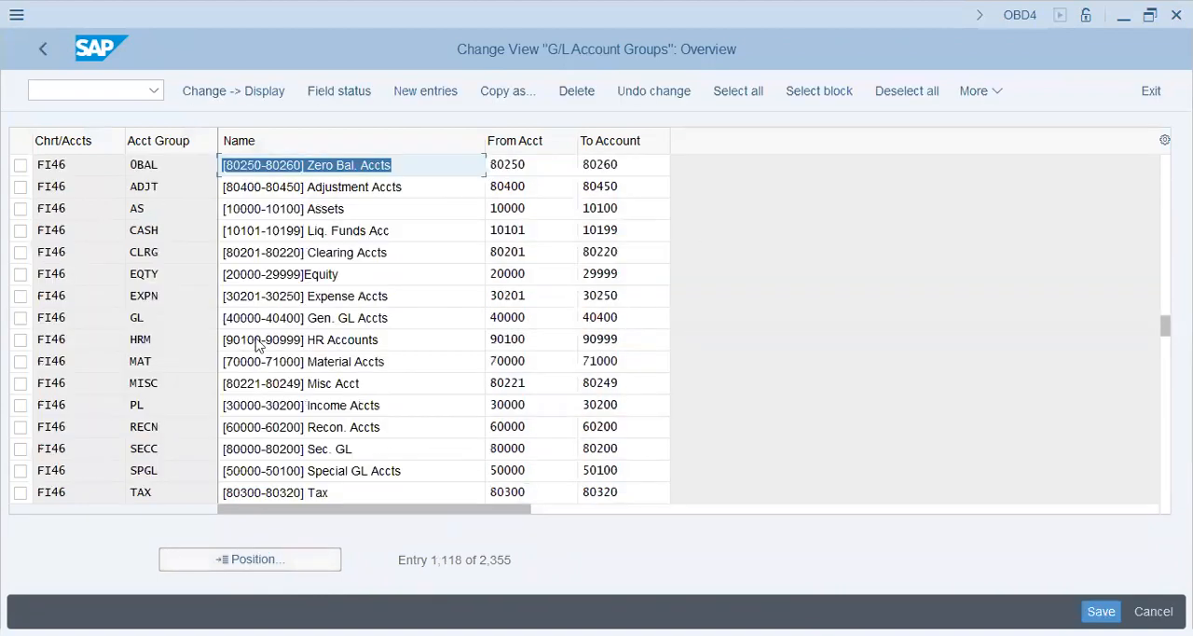
click(302, 358)
key(Page_Down)
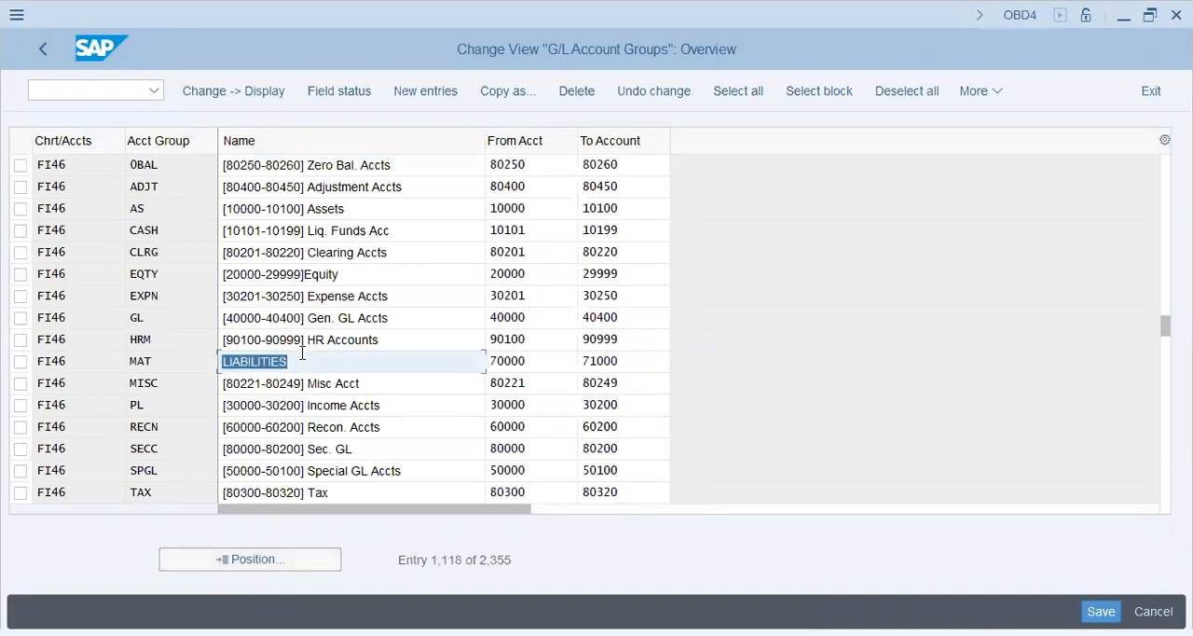
click(344, 187)
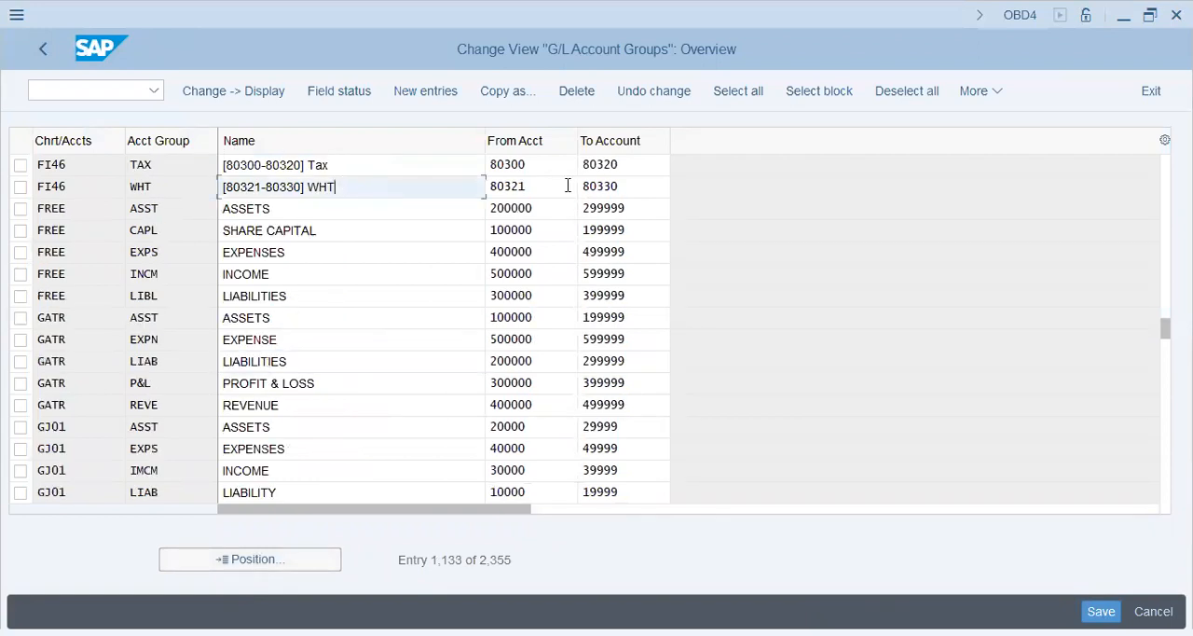
click(637, 189)
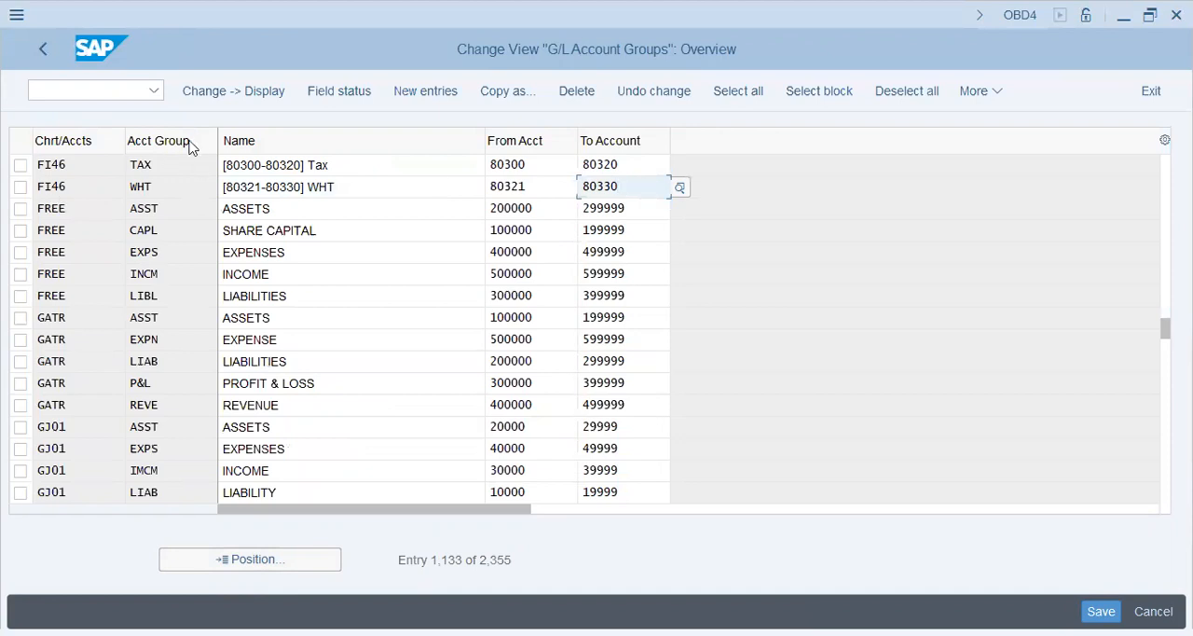
Step: Start a new account group entry with chart of accounts FI46 and account group LIAB
click(443, 99)
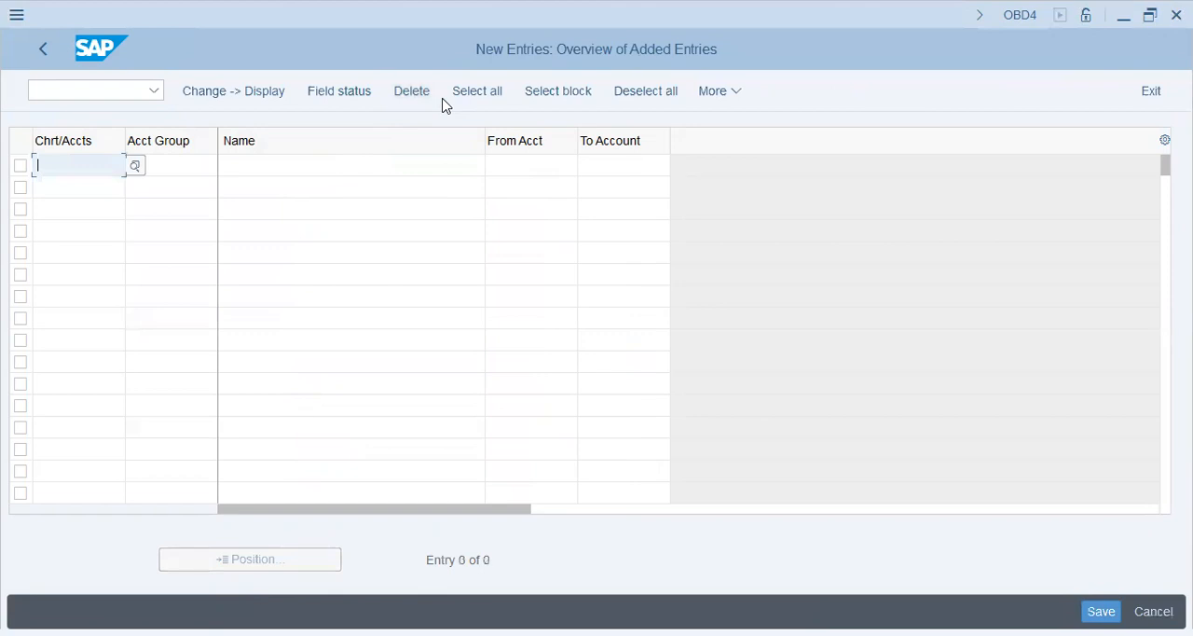
text(FI46)
key(Tab)
text(LIBAB)
key(Tab)
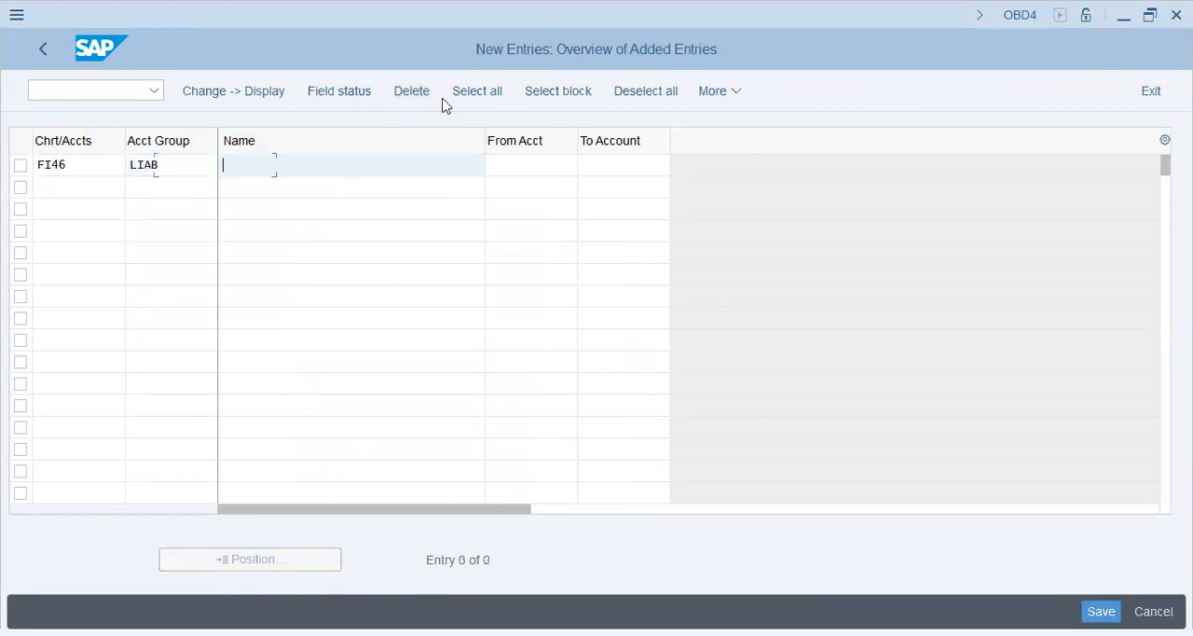
text([9)
key(BackSpace)
text(9000)
key(BackSpace)
key(BackSpace)
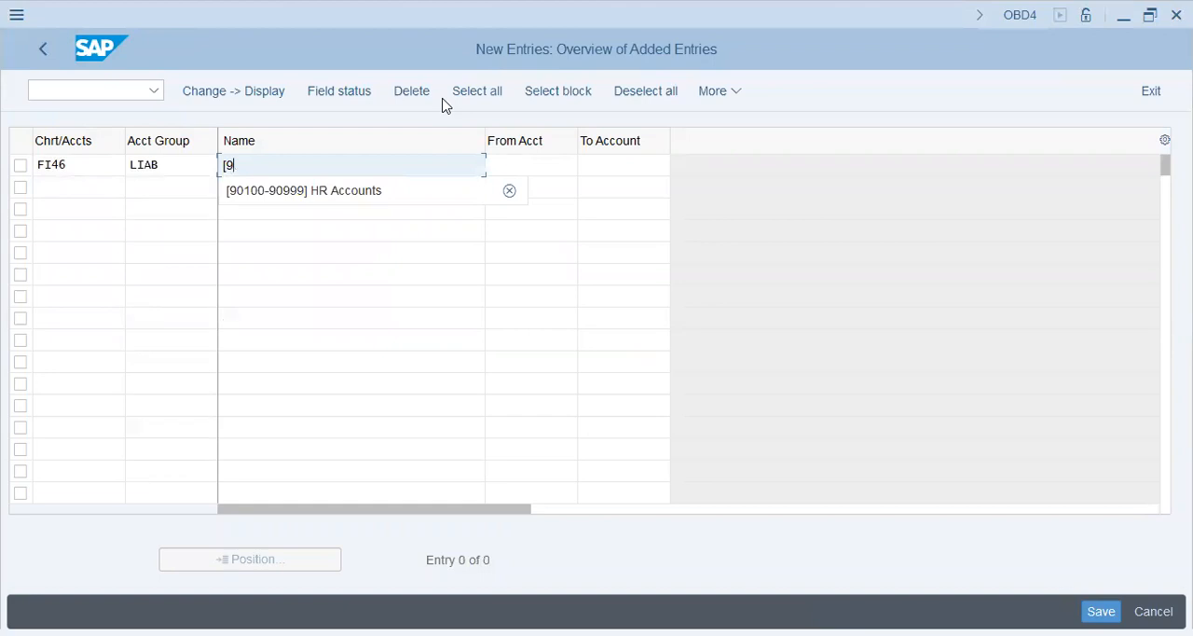
text(0000-)
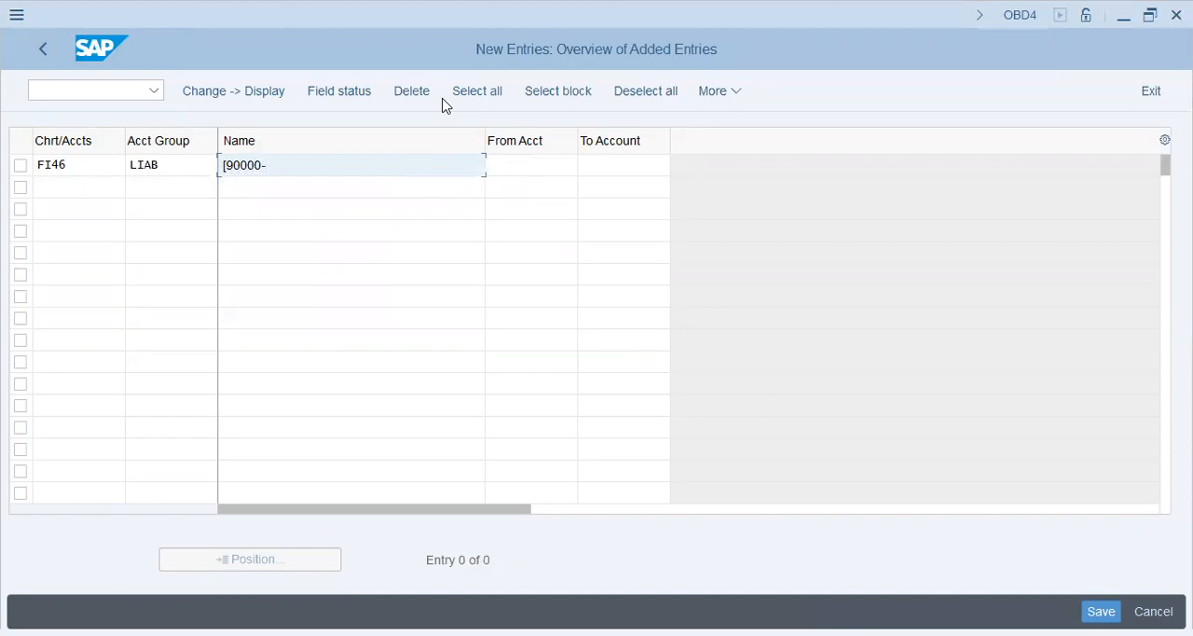
text(90099] Liabilities)
key(Tab)
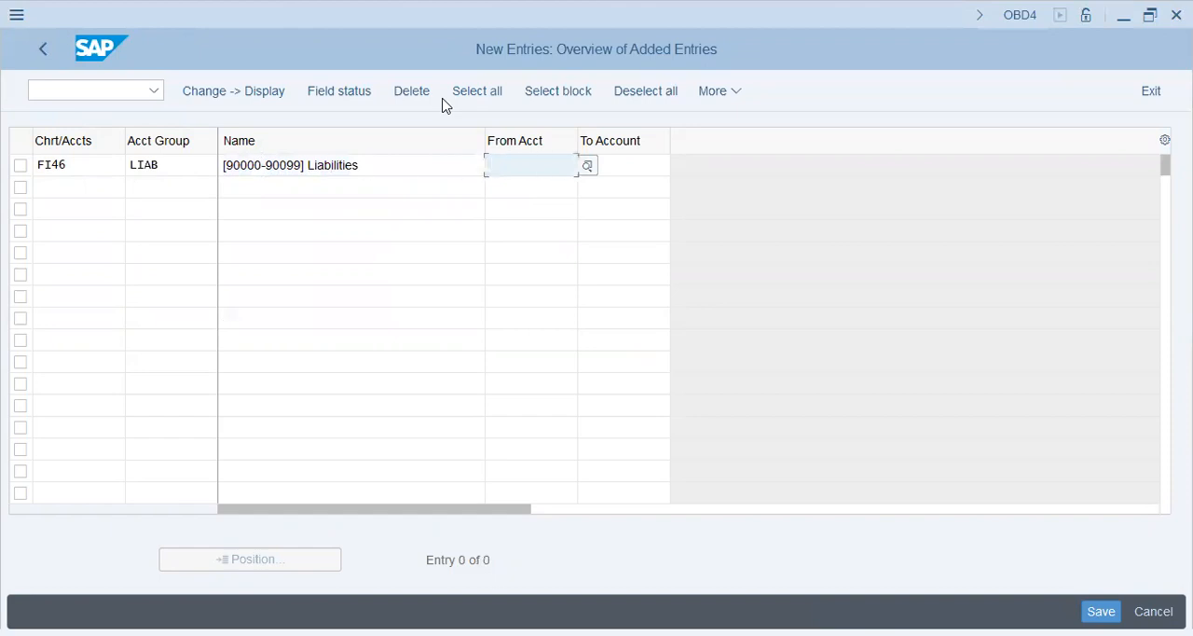
Step: Set the LIAB group's account range from 90000 to 90099 and validate the entry
text(90000)
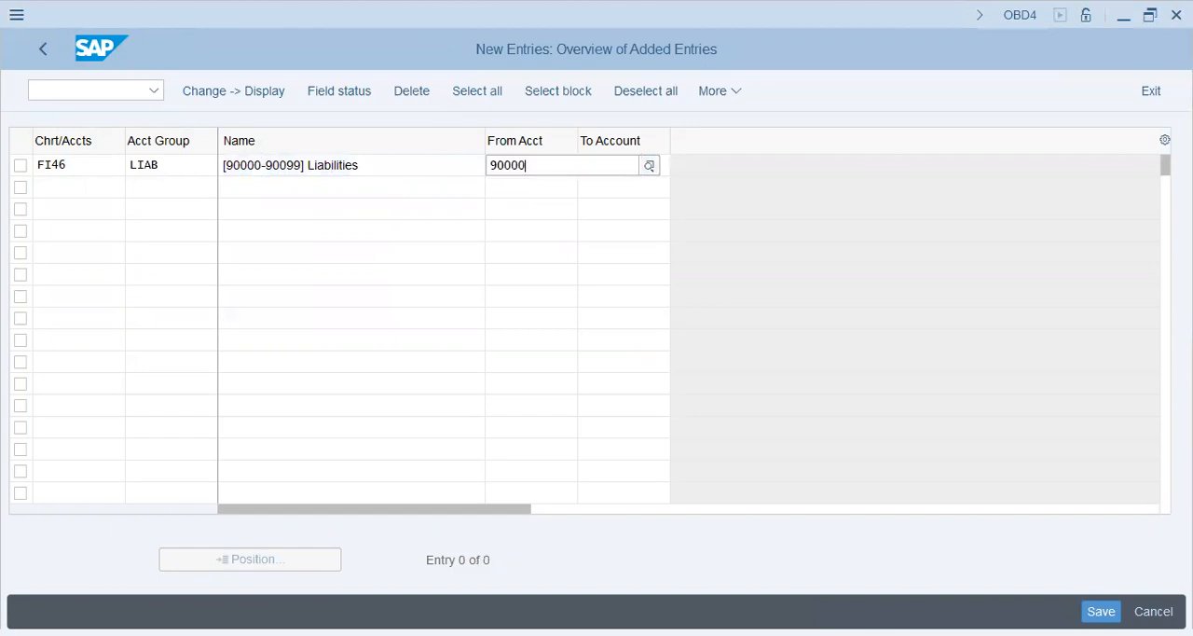
key(Tab)
text(9009)
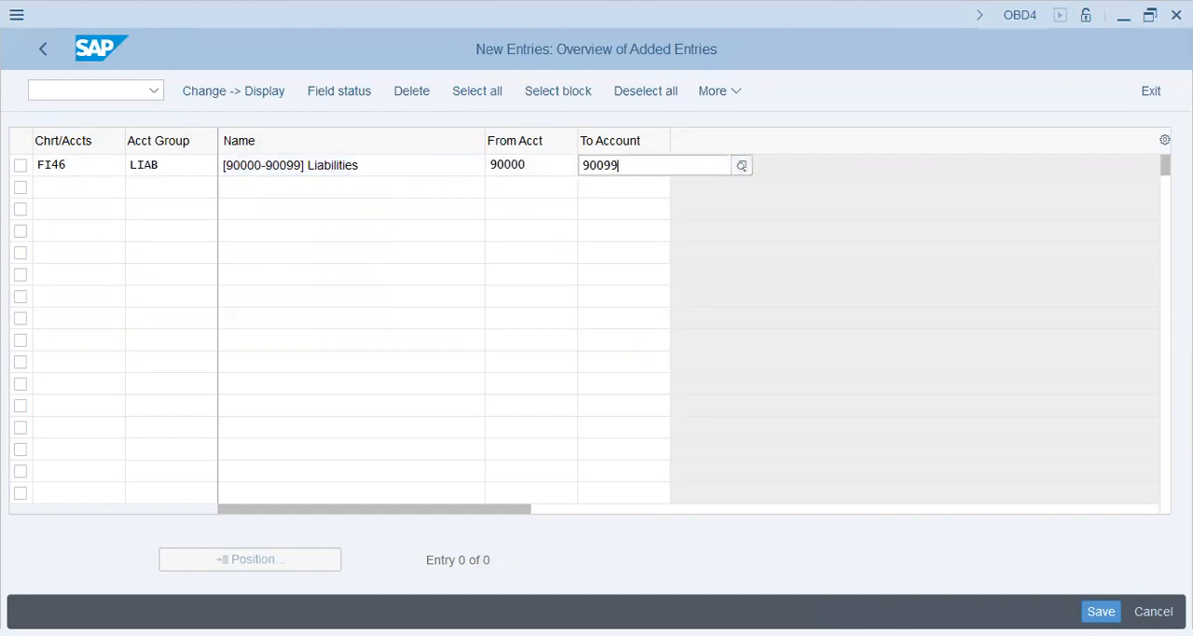
key(Return)
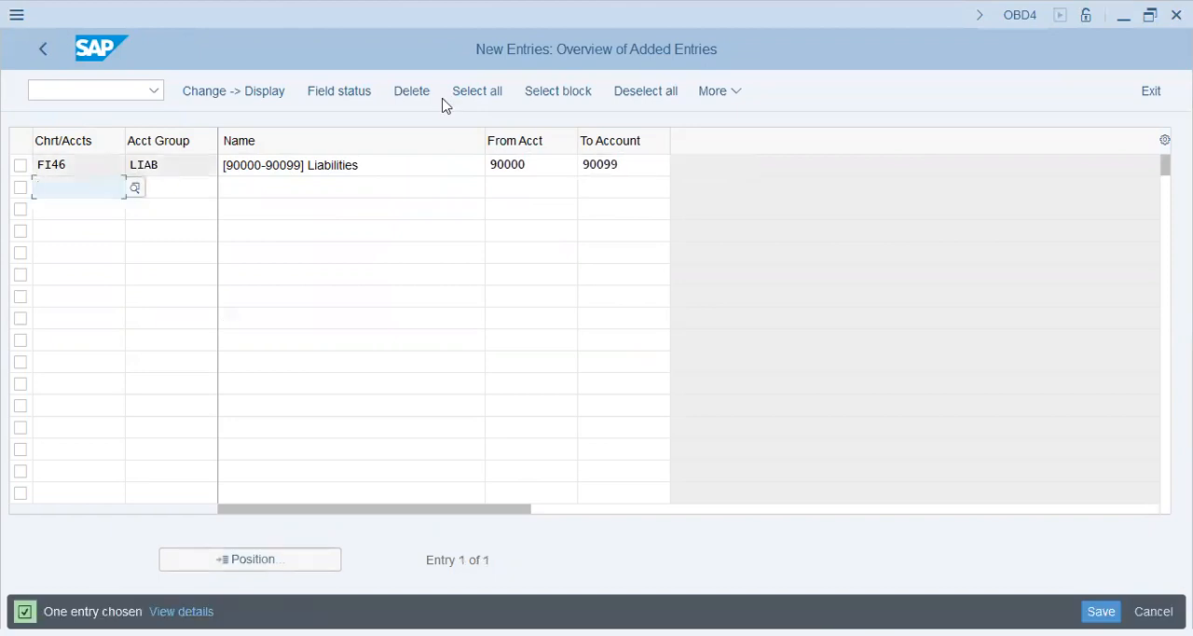
Step: Save the new account group to customizing request SA2K901064, found by searching the own requests for FI46
key(ctrl+s)
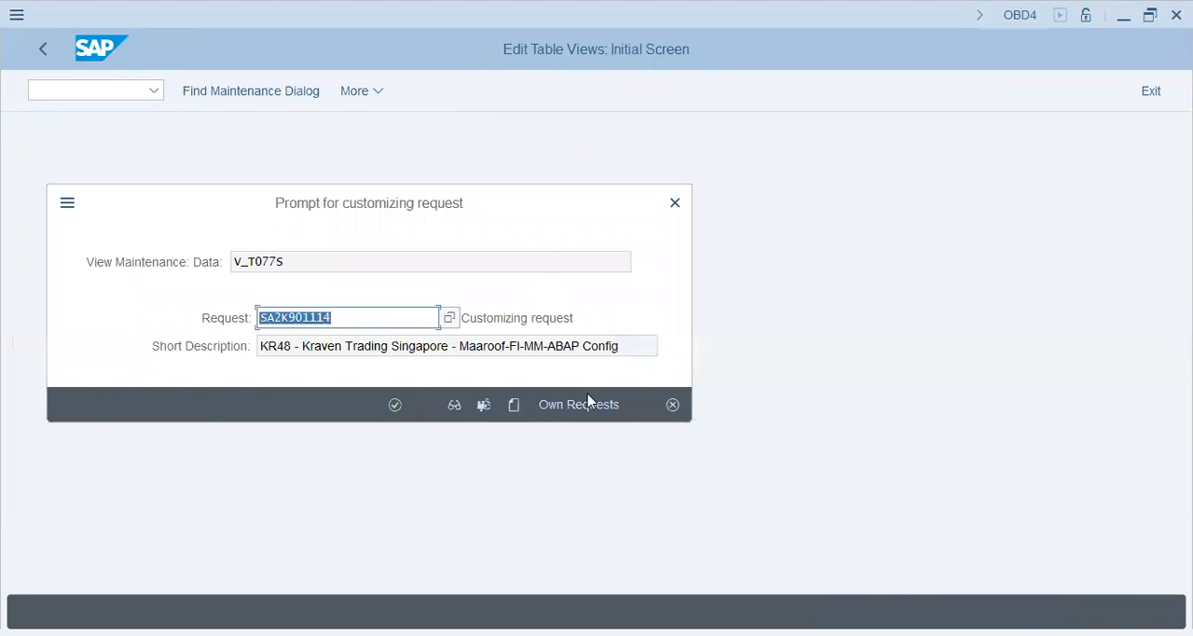
key(Return)
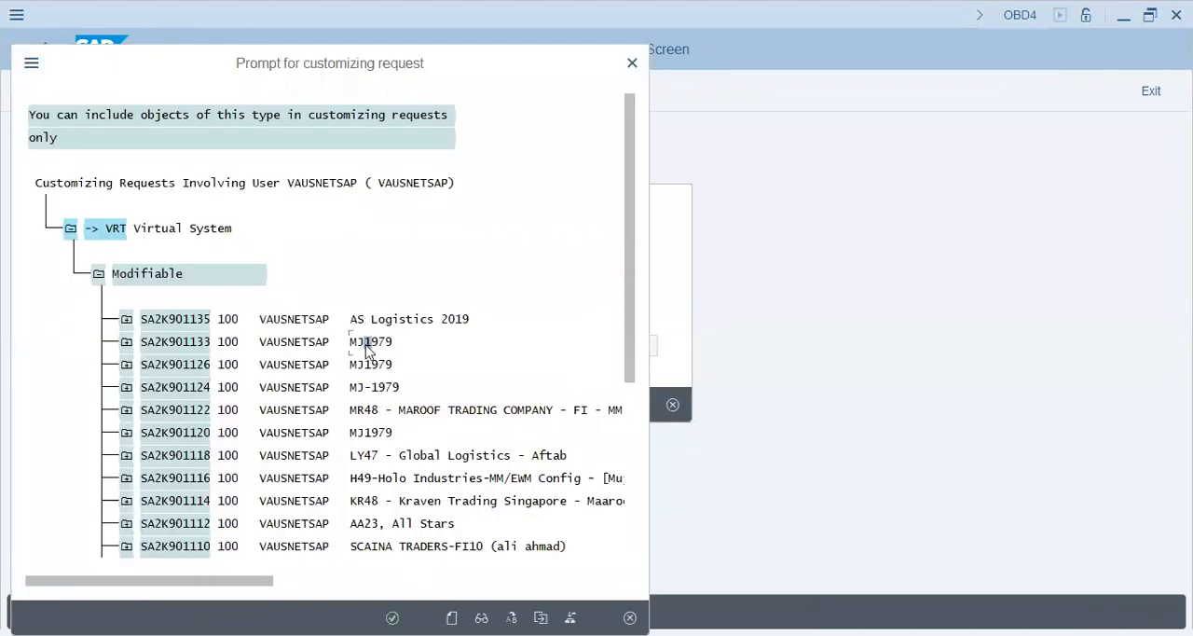
double_click(367, 346)
key(ctrl+f)
text(fi)
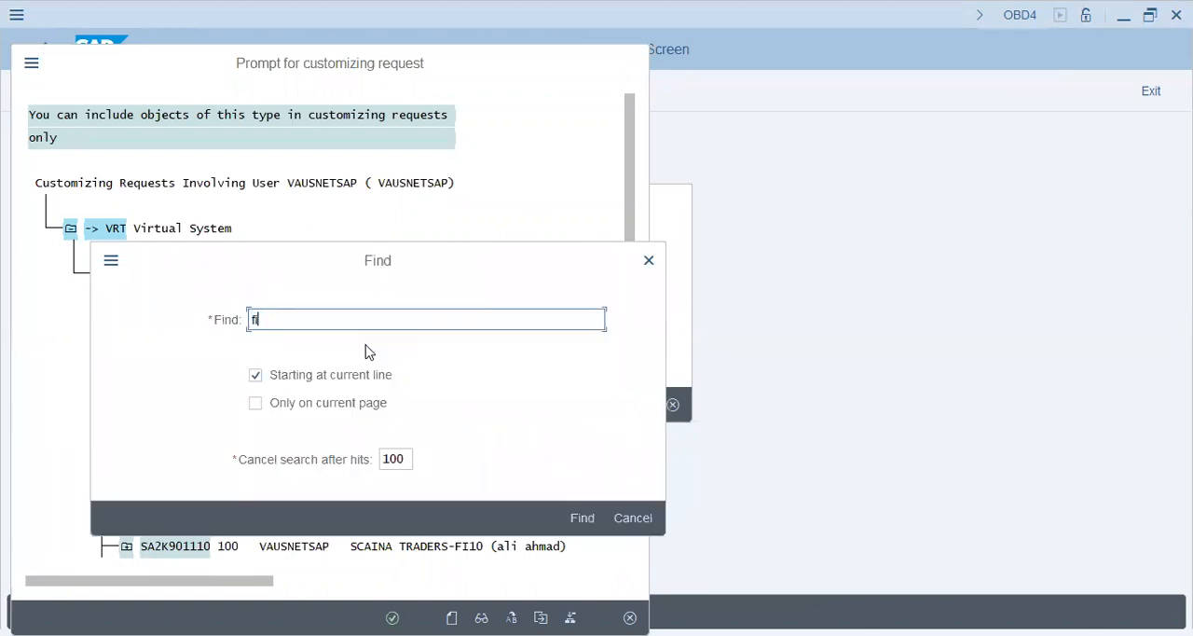
key(Return)
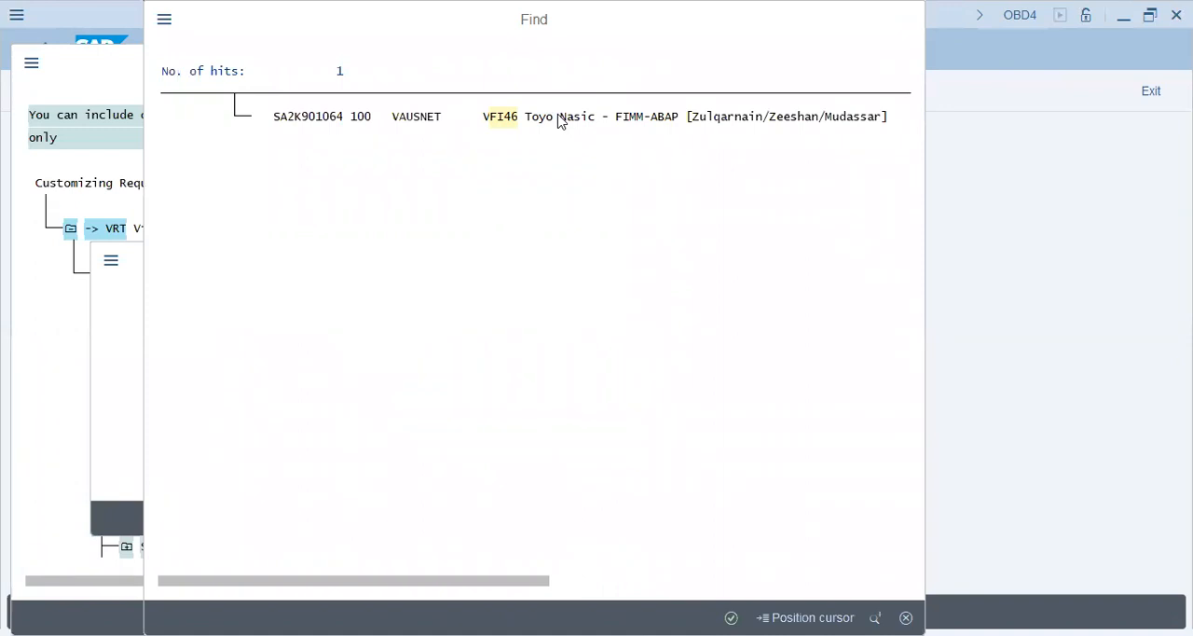
click(560, 116)
double_click(435, 162)
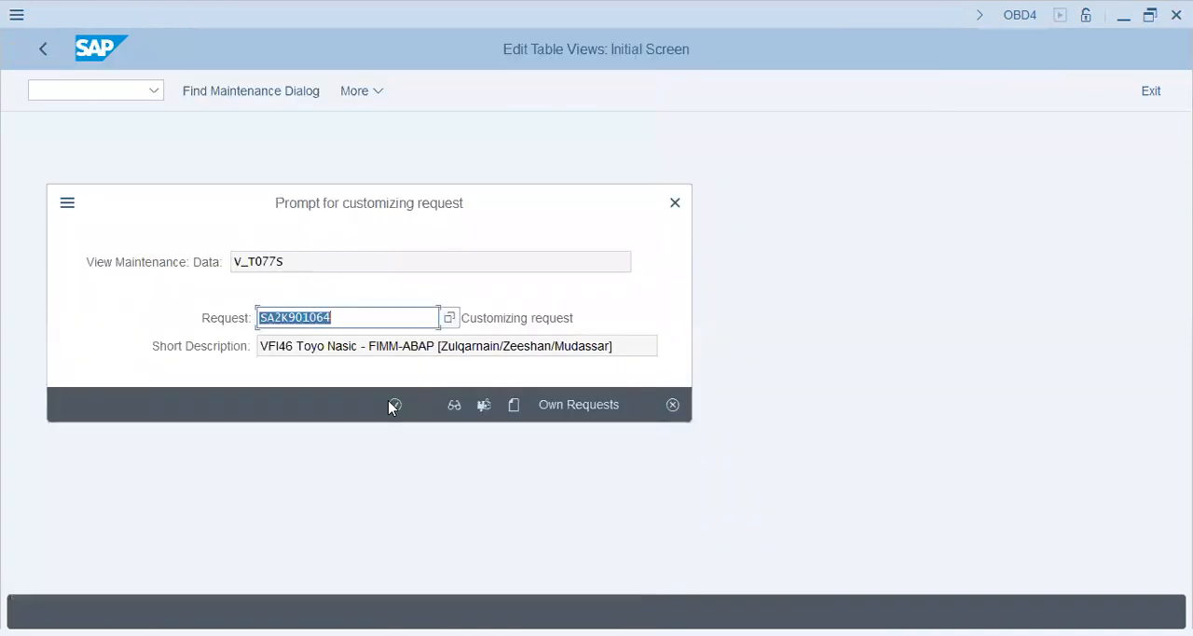
click(392, 406)
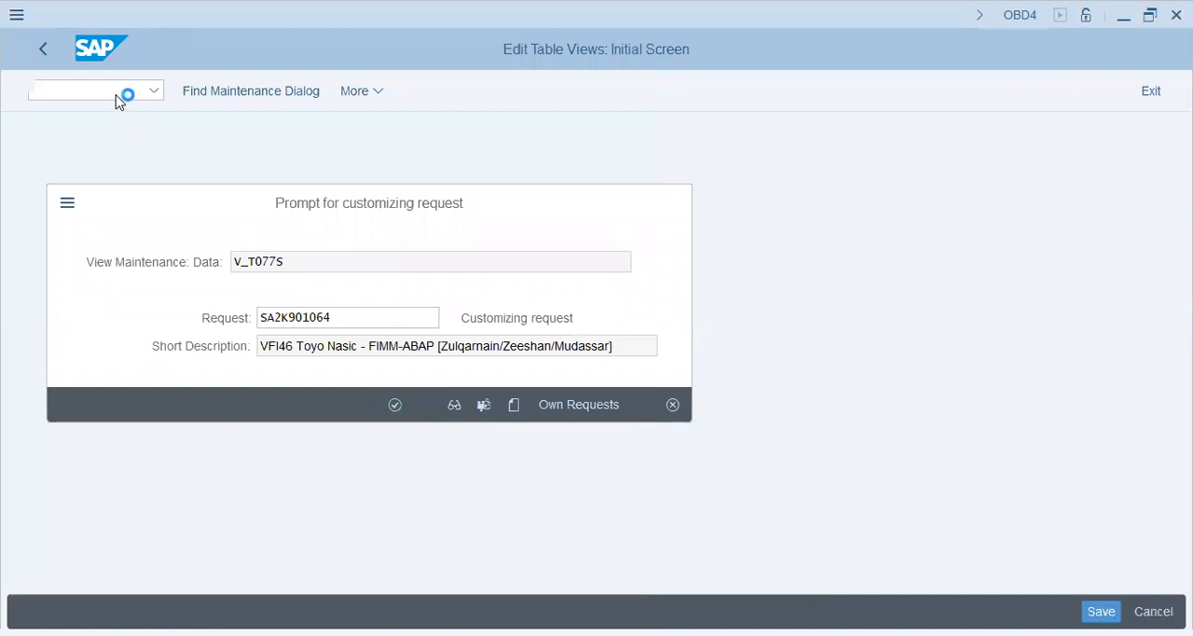
Step: Go to transaction FS00 and start creating G/L account 90000 in company code FI46
text(/nfs00)
key(Return)
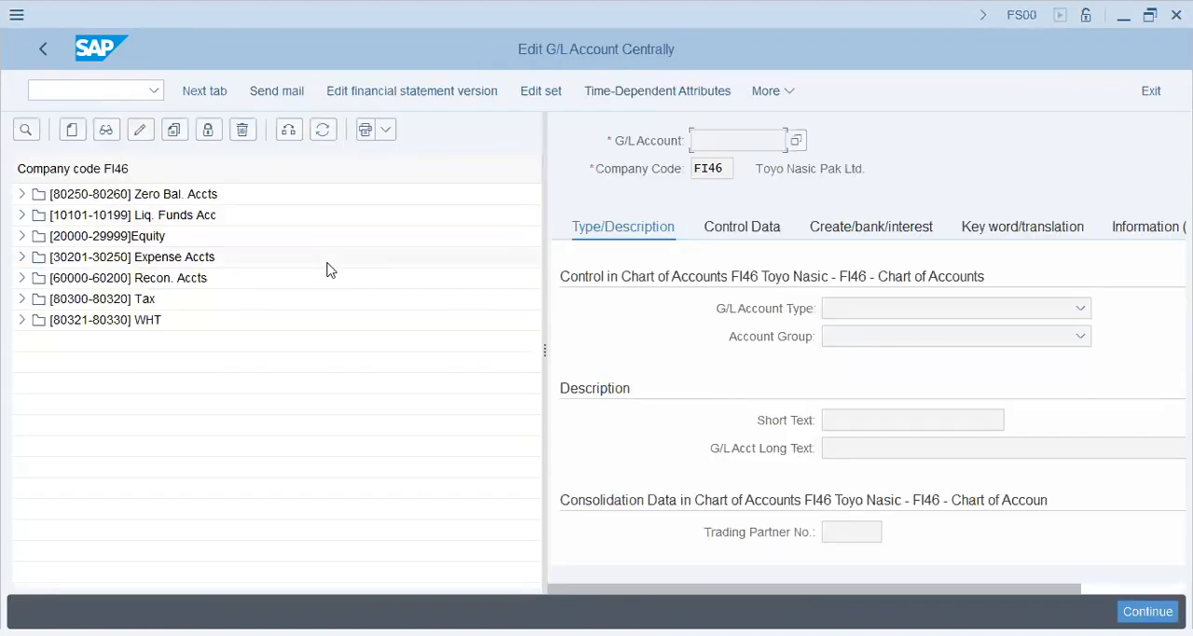
click(76, 133)
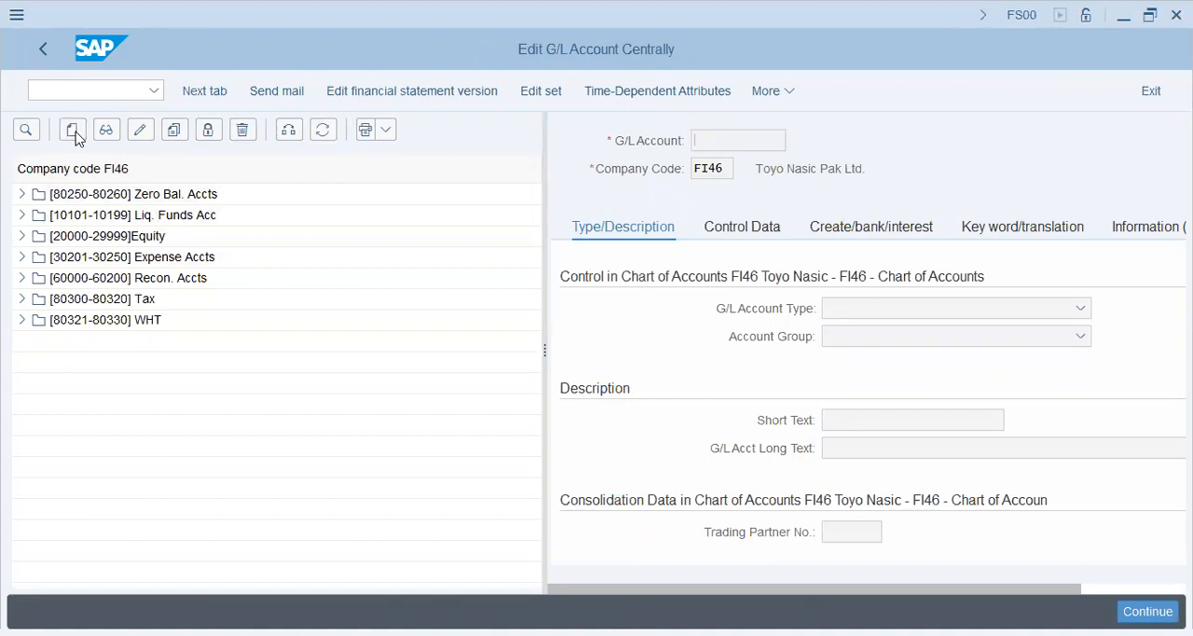
text(90000)
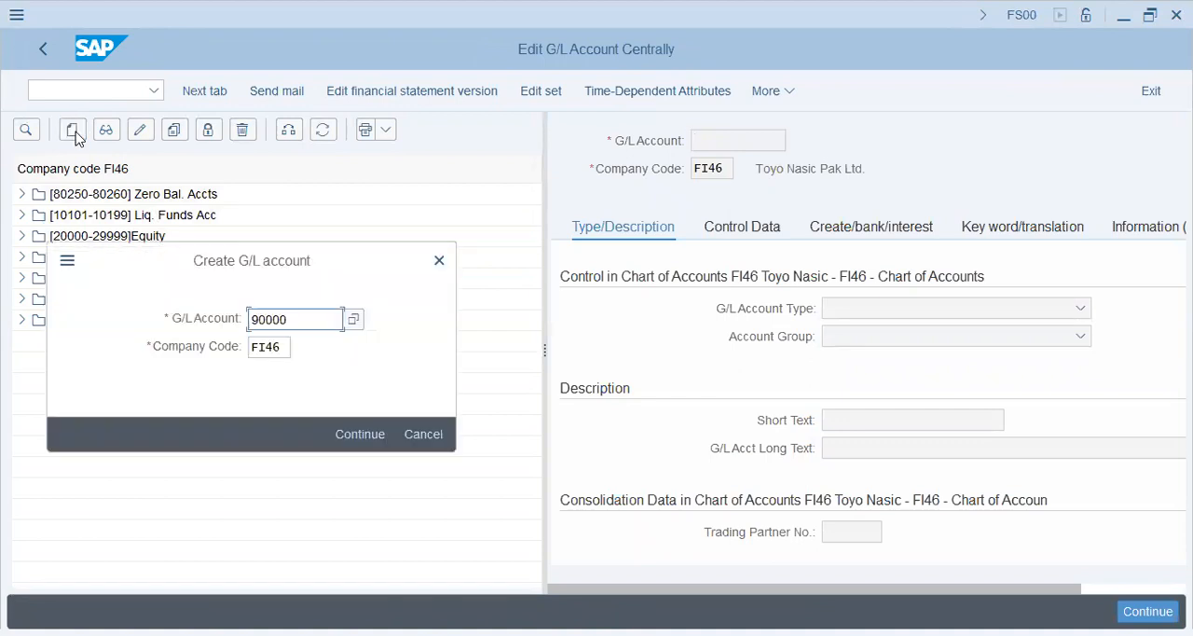
key(Return)
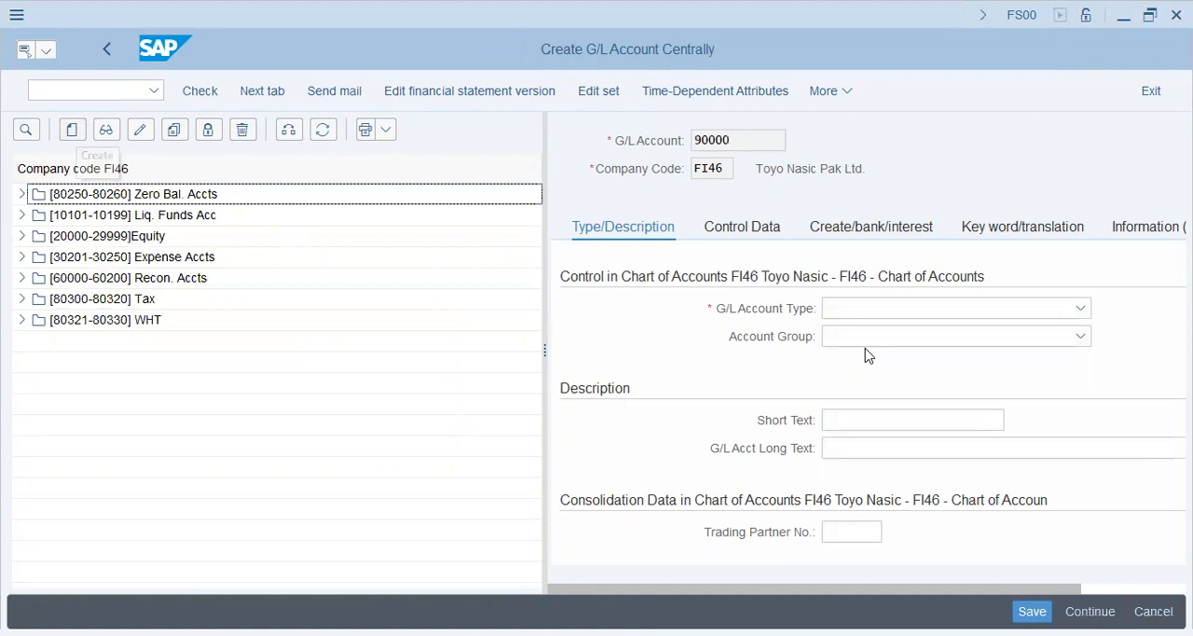
click(923, 311)
click(923, 333)
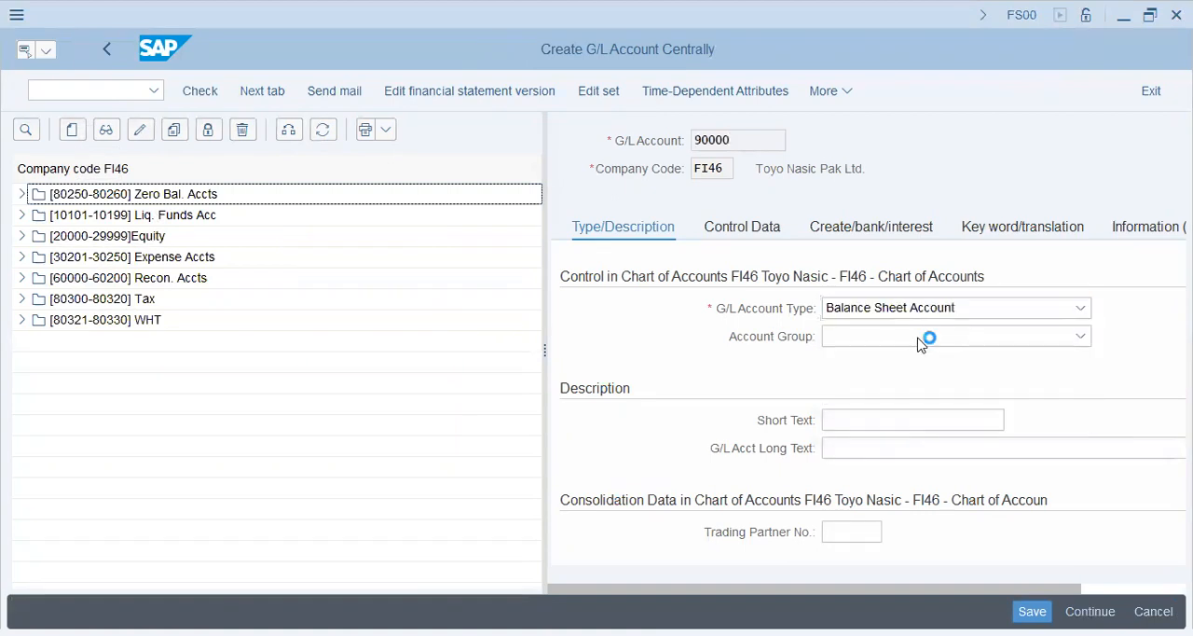
click(920, 339)
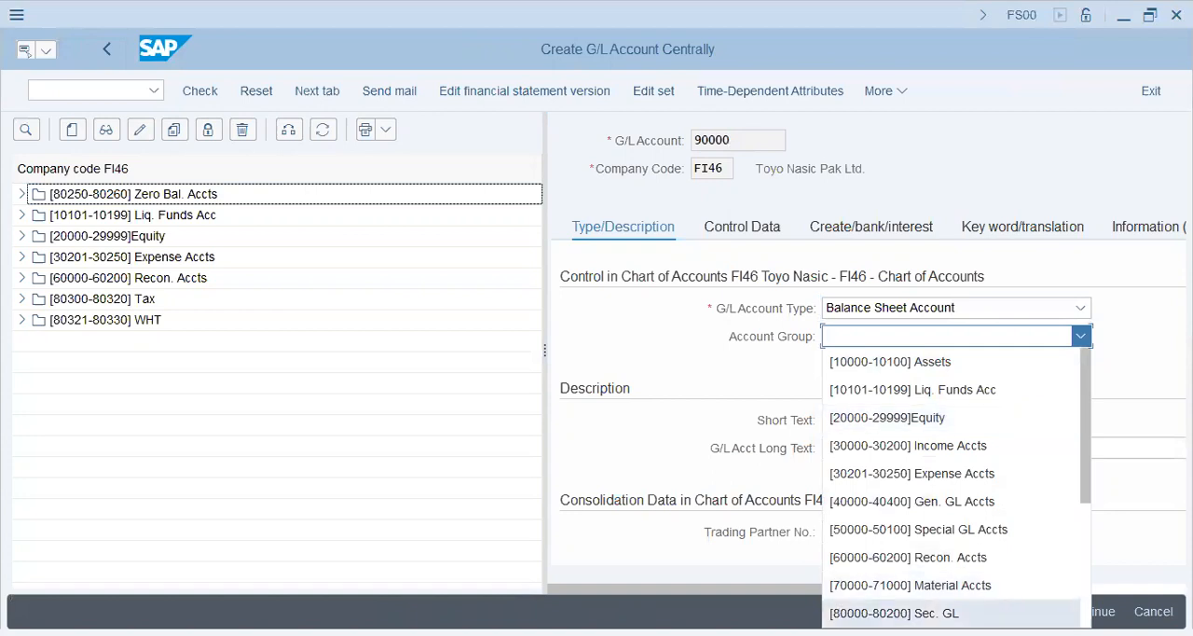
scroll(946, 597, down, 3)
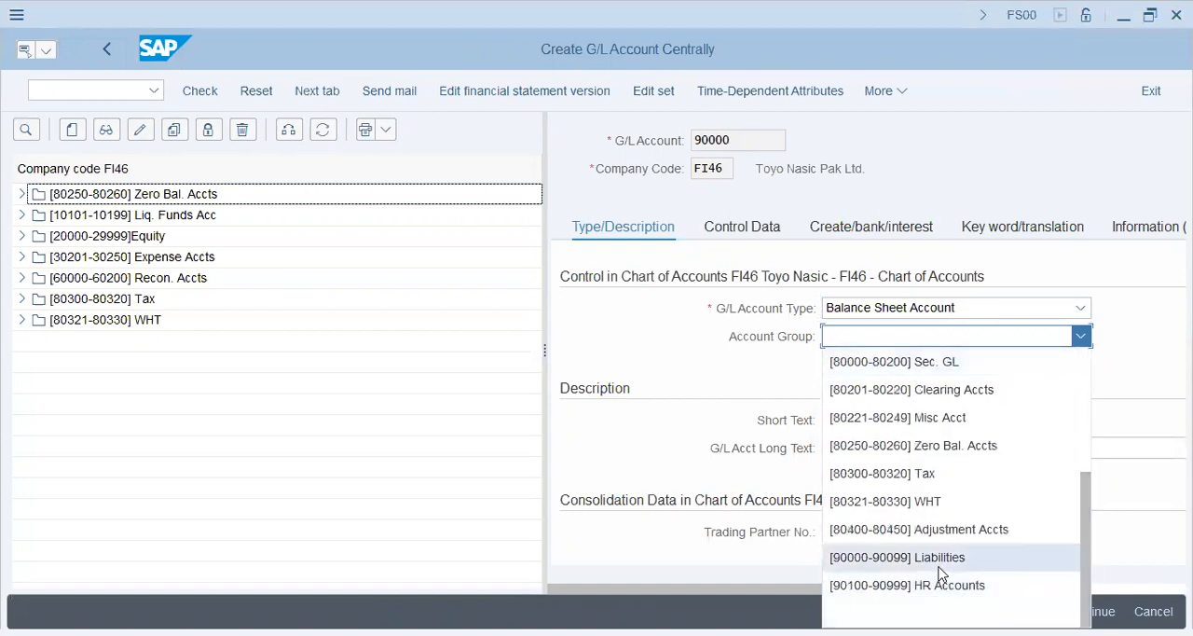
click(938, 571)
Step: Describe account 90000 with the short text "Outstanding Exp" and a long text for outstanding expenses
click(846, 424)
text(Outstanding Exp)
key(Tab)
text(Ot)
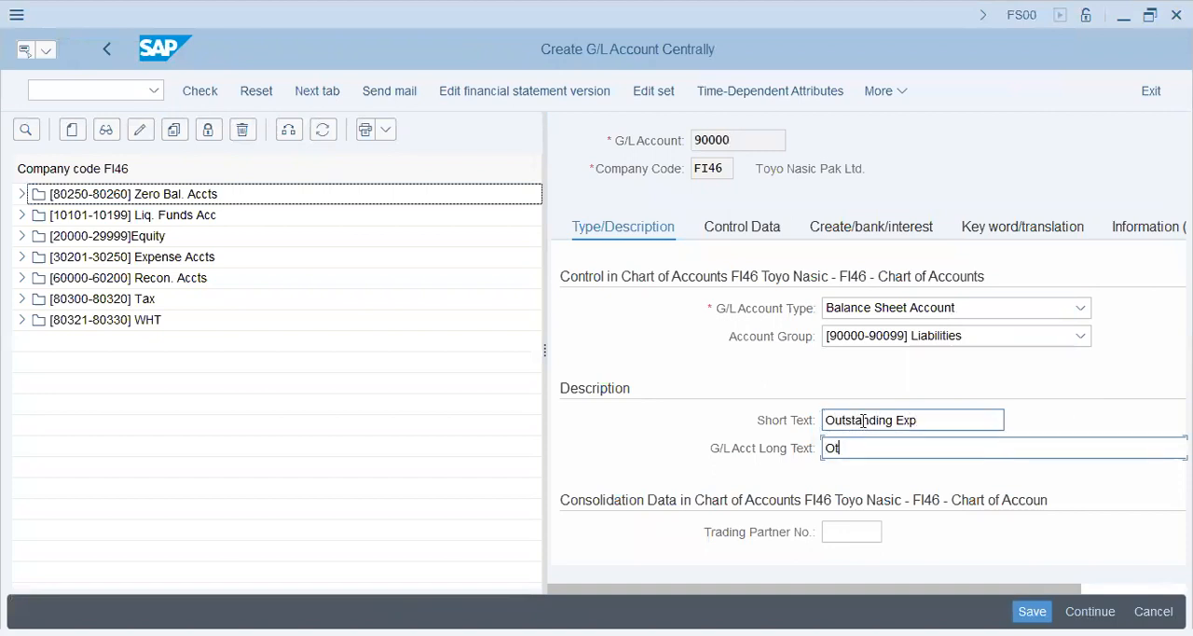
text(utstanding Exp)
Step: In the account's control data, set tax category *, allow posting without tax and use sort key 001
click(737, 227)
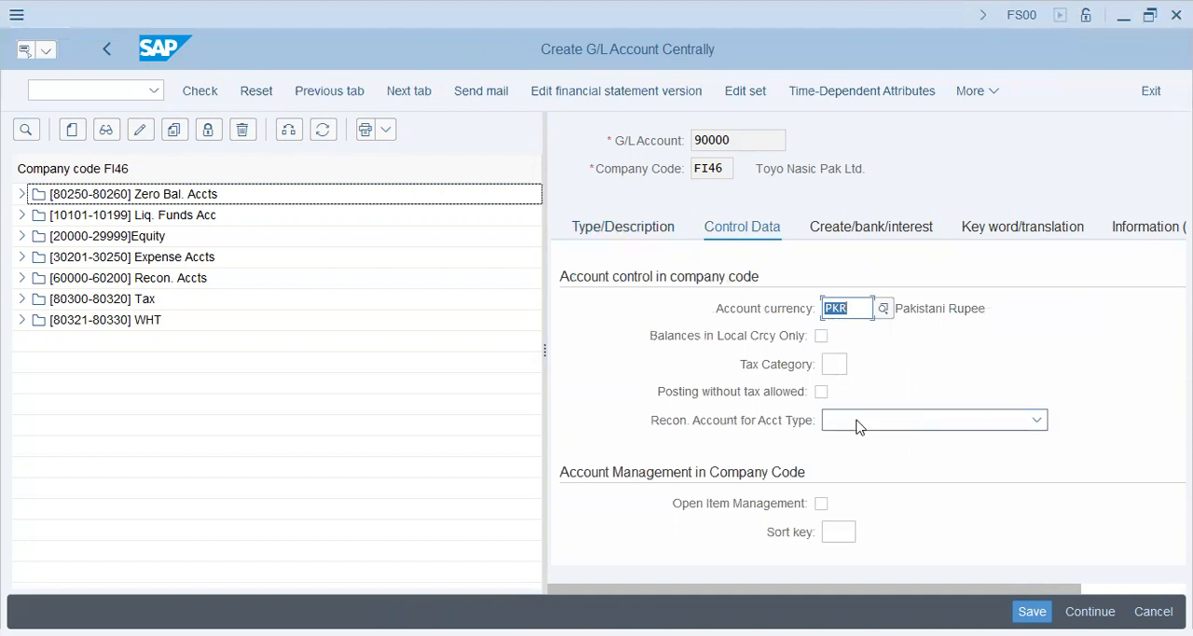
click(839, 363)
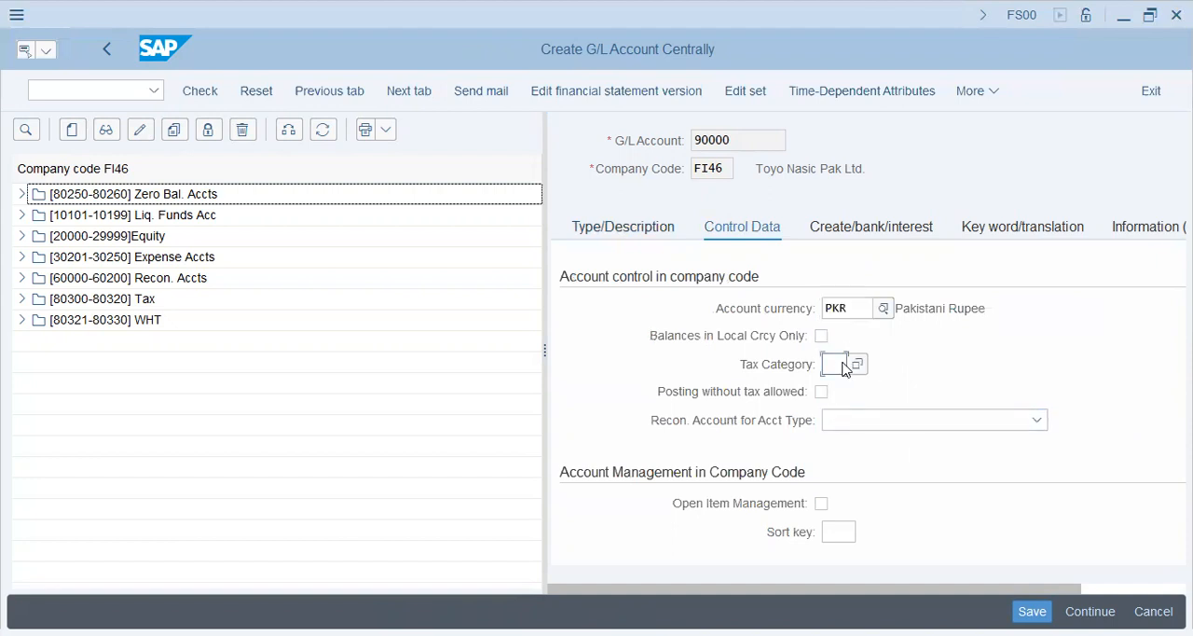
key(Tab)
key(space)
key(Tab)
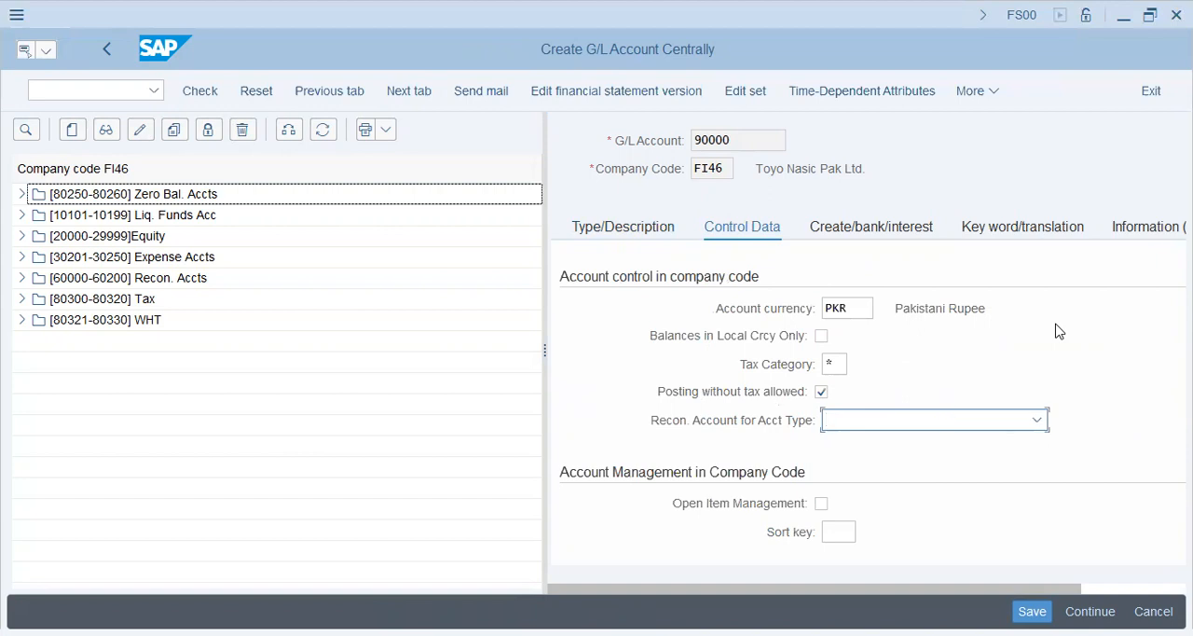
click(839, 532)
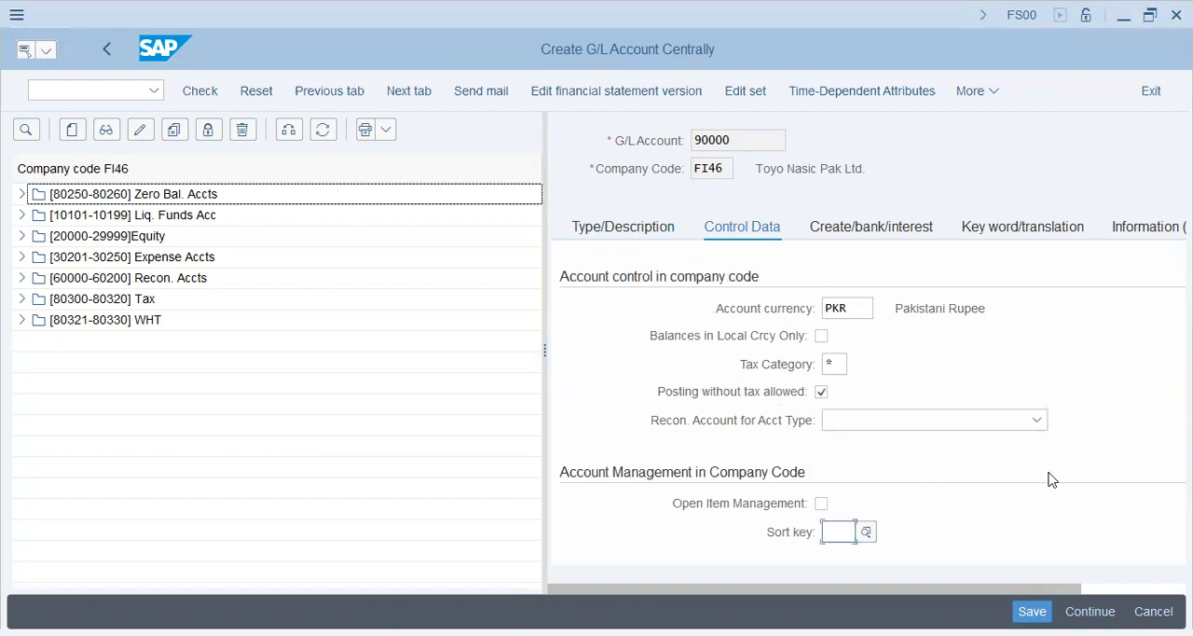
text(0)
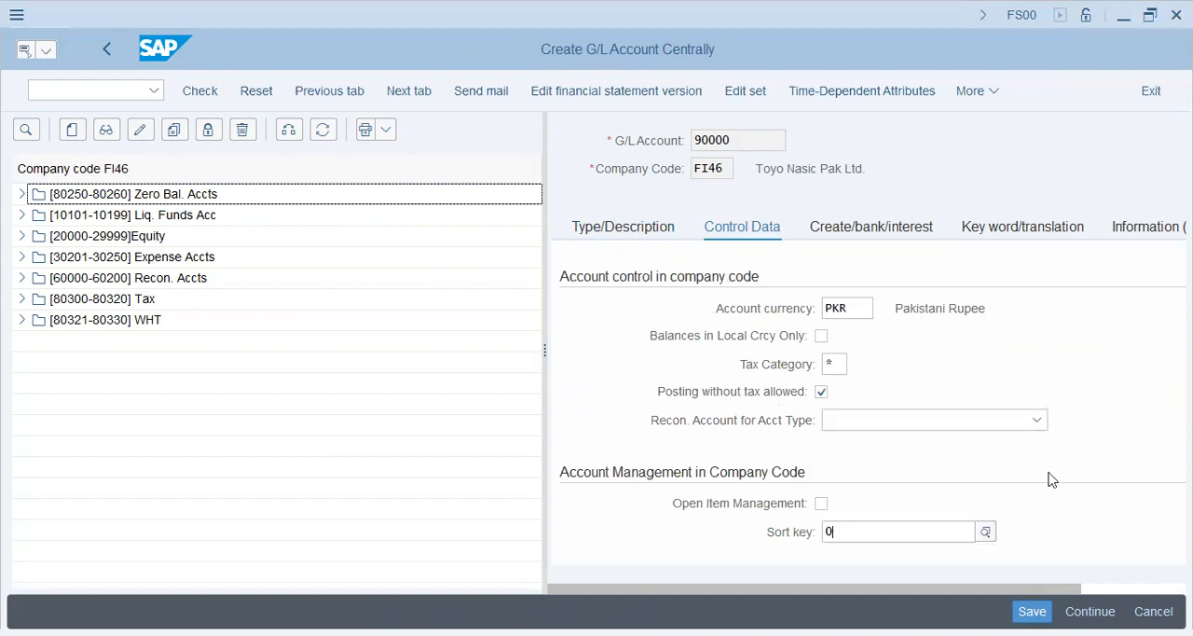
scroll(815, 399, down, 2)
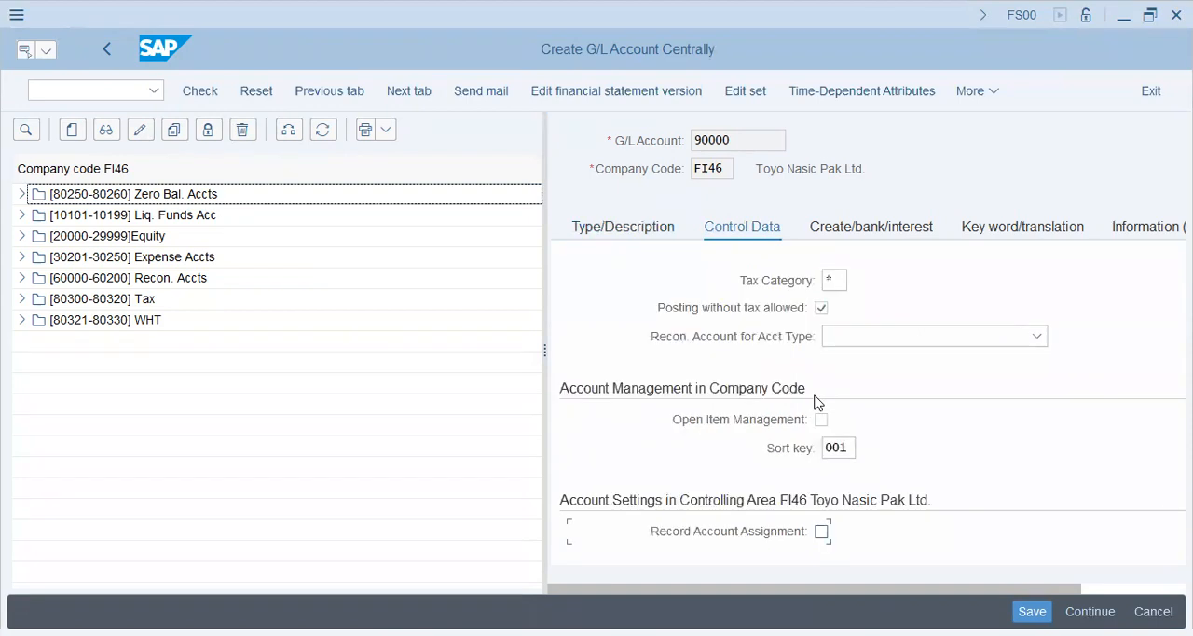
Step: Assign field status group G001 to account 90000 and save the account
click(862, 227)
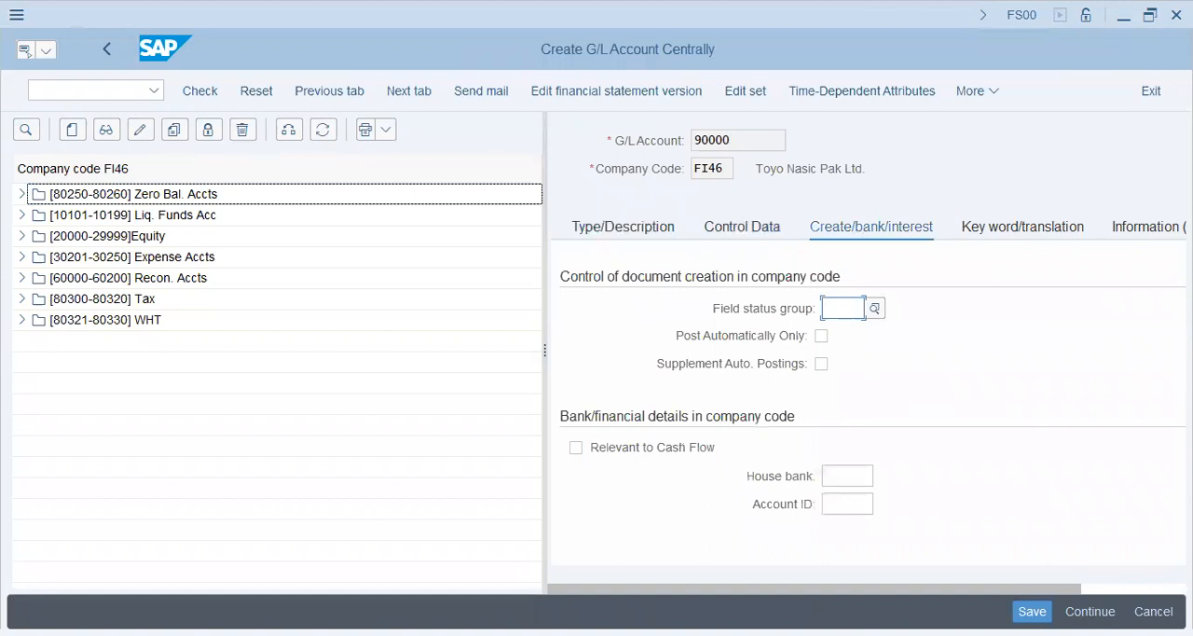
text(g001)
key(Tab)
click(1032, 611)
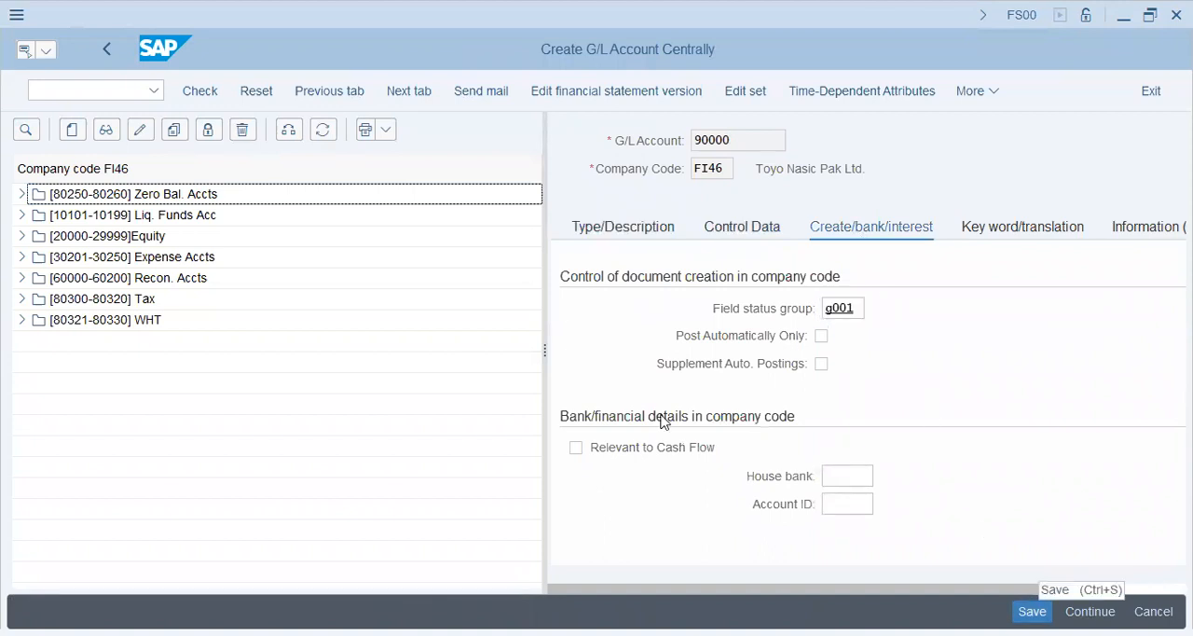
Step: Check the Liabilities and Expense Accts groups in the account tree and select account 30202 Rent Expenses
click(66, 474)
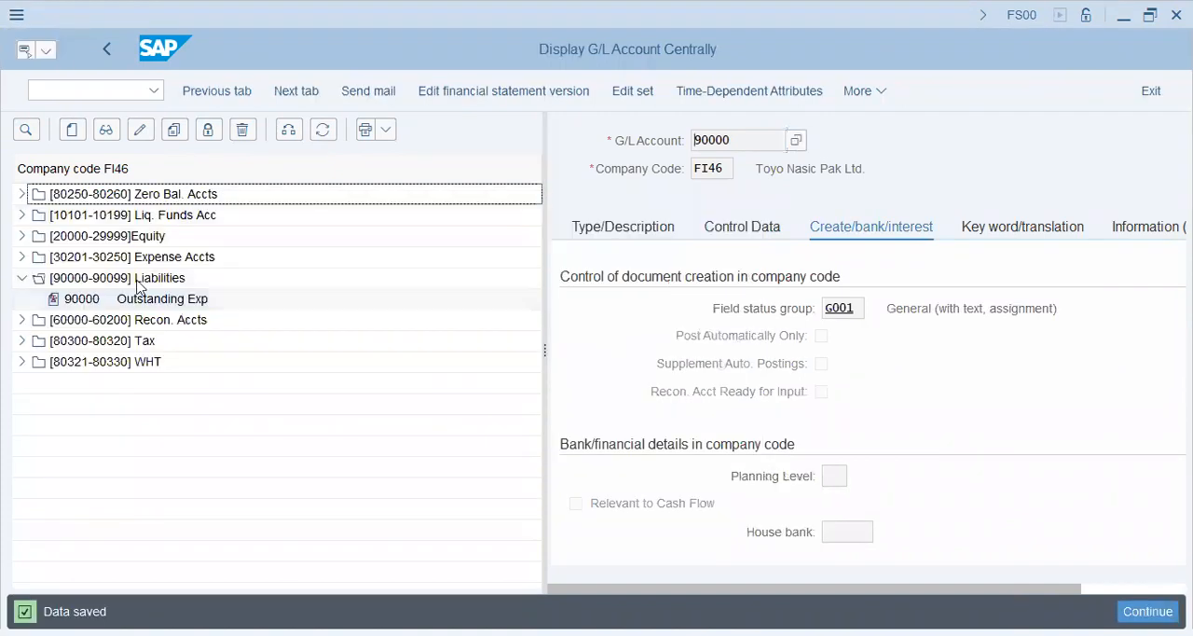
click(23, 257)
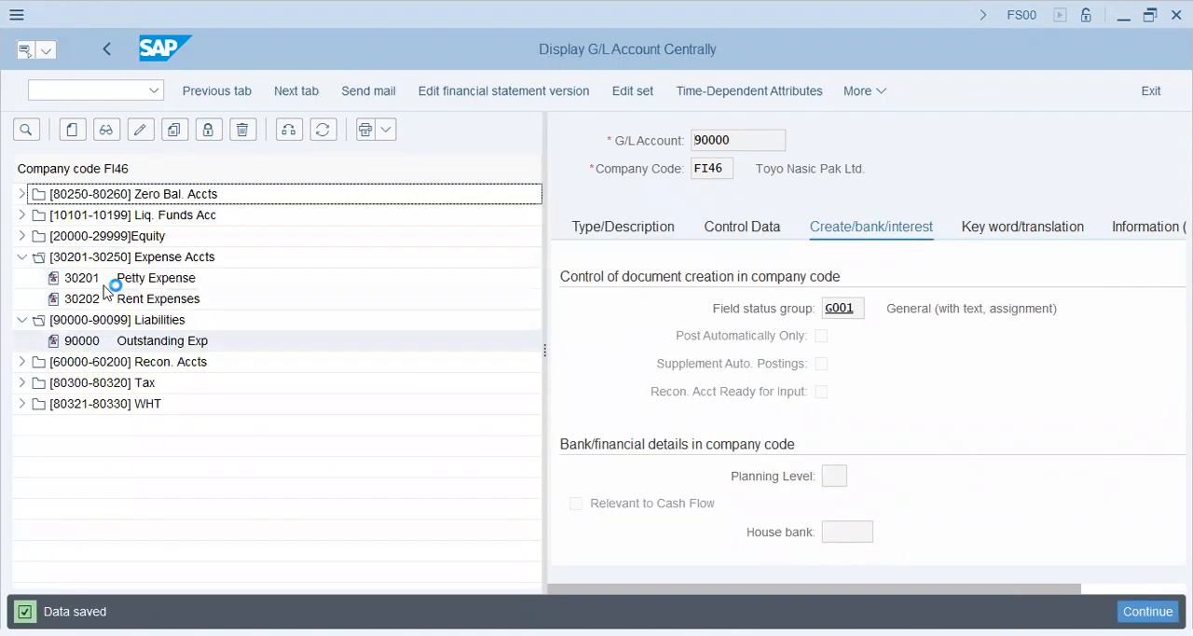
click(152, 300)
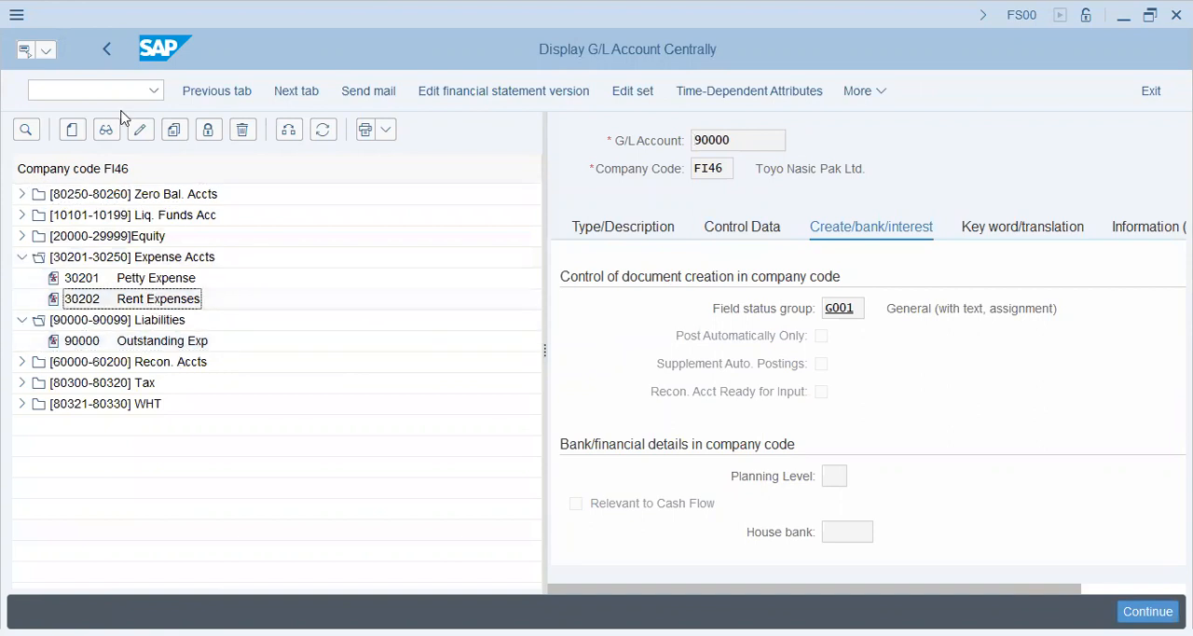
Step: Go to transaction FBS1 to enter an accrual/deferral document
click(37, 90)
text(/nfb)
key(BackSpace)
key(BackSpace)
key(BackSpace)
text(/nfbs1)
key(Return)
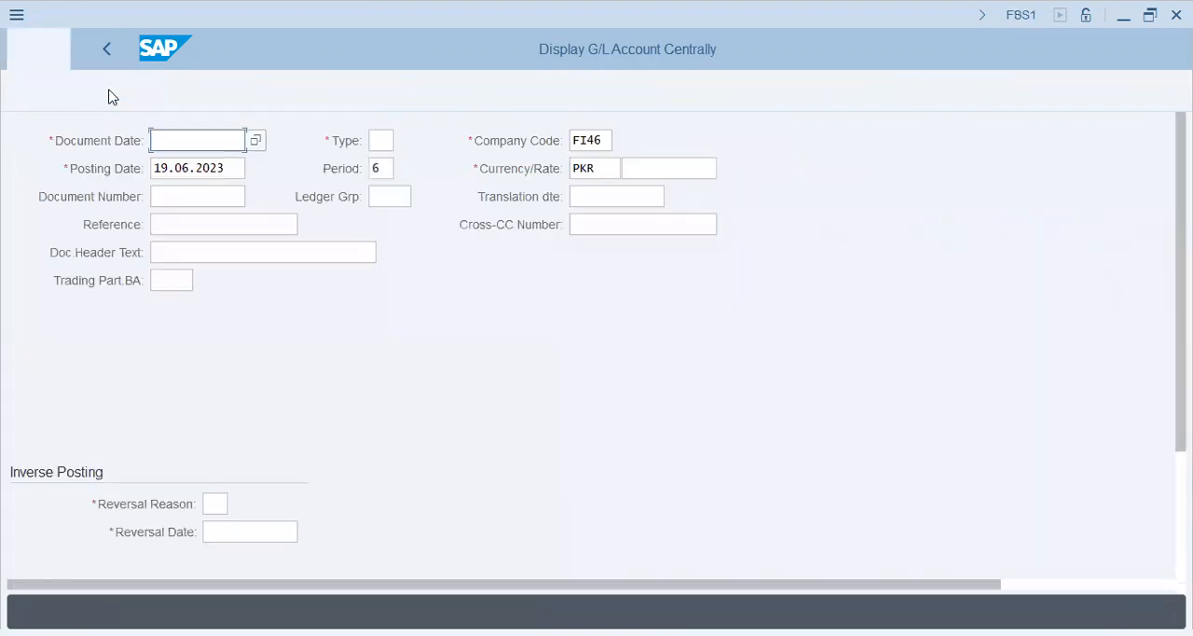
Step: Set the accrual document's date to 19.06.2023 and its document type to SA
text(19.06.2023)
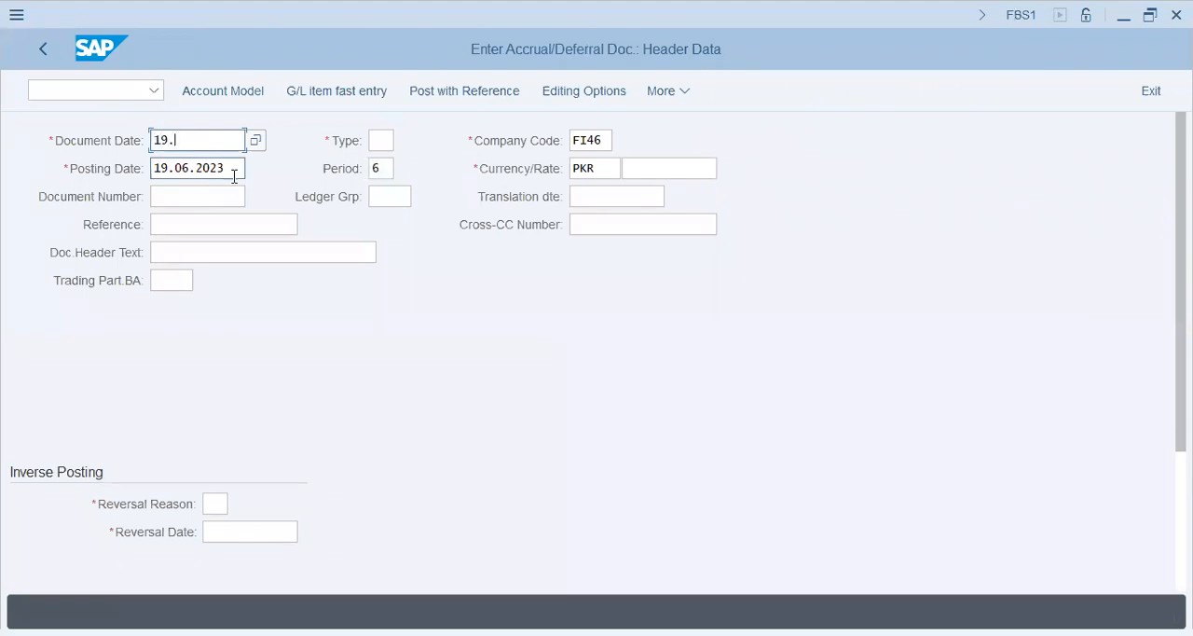
key(Tab)
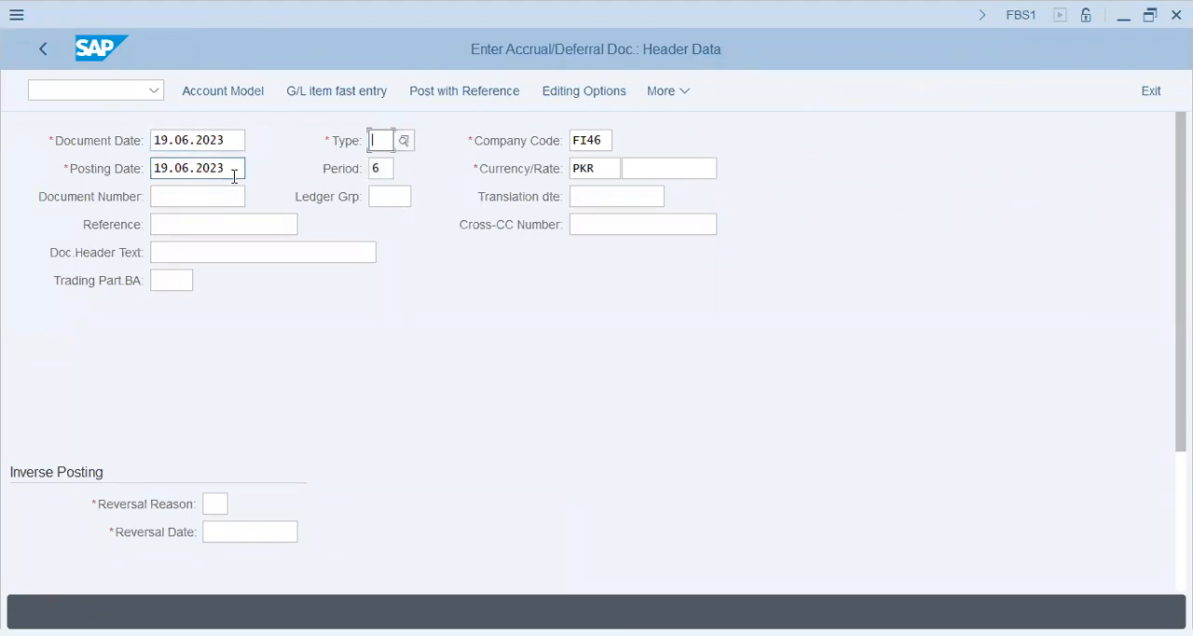
text(sa)
Step: Enter "Accrual-Rent - 2000" as the document header text
key(Down)
key(Left)
key(Down)
key(Down)
key(Down)
key(Up)
key(Up)
key(Up)
key(Down)
key(Down)
key(Down)
text(Accrual-Ren)
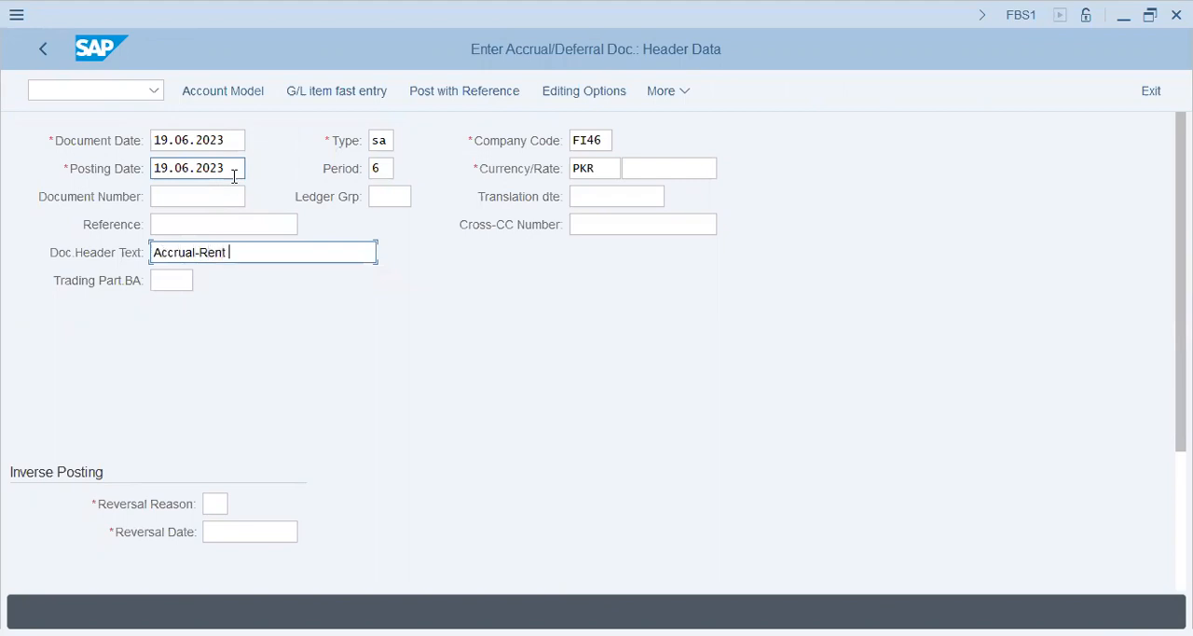
text(t -0)
text(2000)
Step: Set the inverse posting's reversal reason to 05 and its reversal date to 01.07.2023, and validate the entries
key(Tab)
key(Tab)
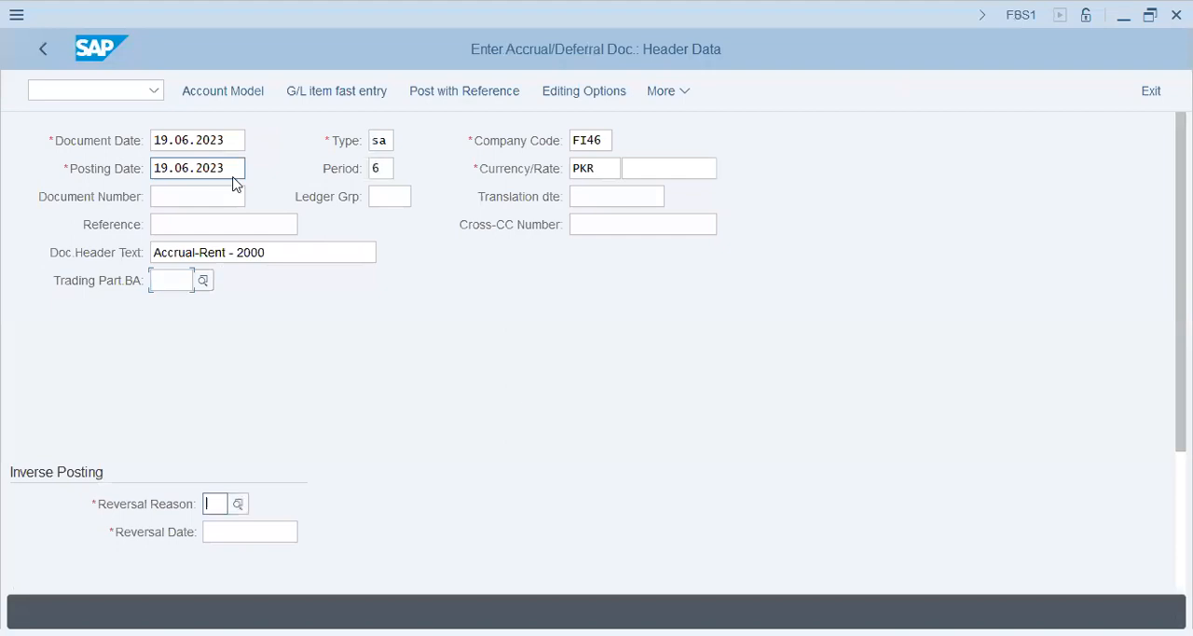
text(05)
key(Tab)
text(01.07.2023)
key(BackSpace)
key(BackSpace)
text(3)
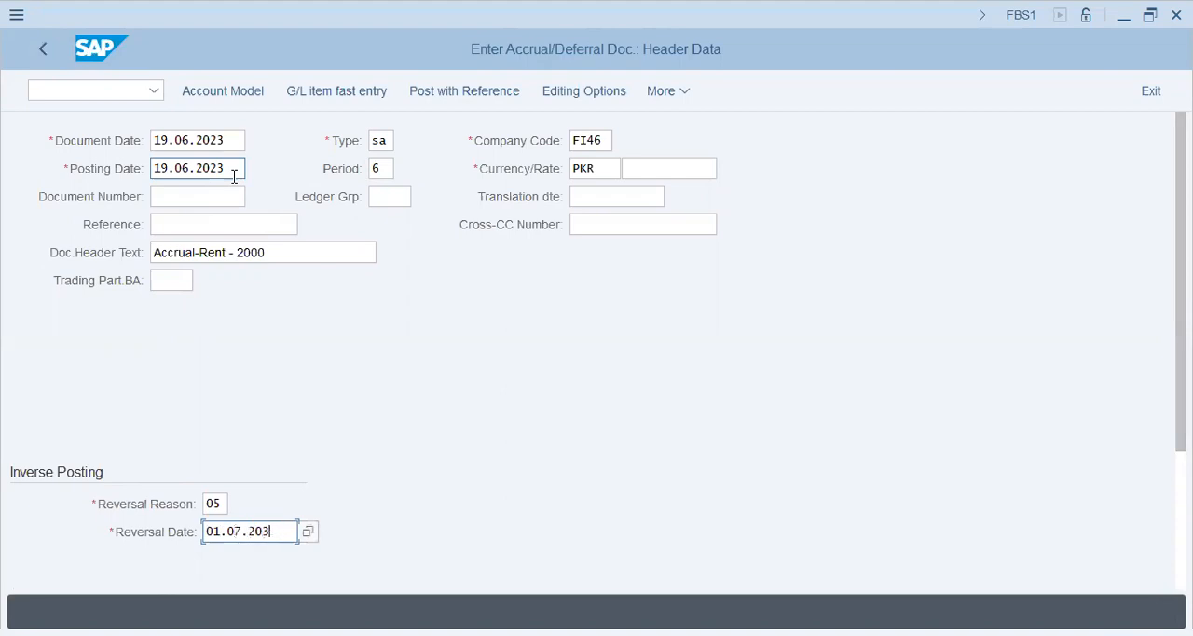
key(BackSpace)
text(23)
key(Return)
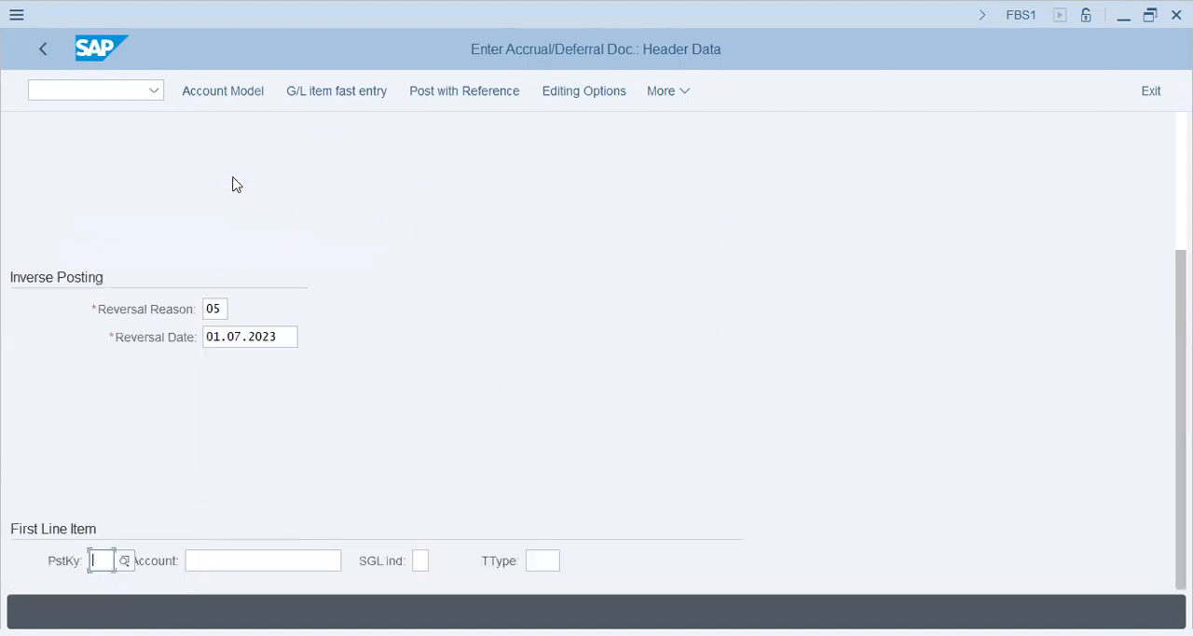
Step: Start the first line item with posting key 40 and rent expense account 30202
text(40)
key(Tab)
text(30202)
key(Tab)
key(shift+Tab)
key(Return)
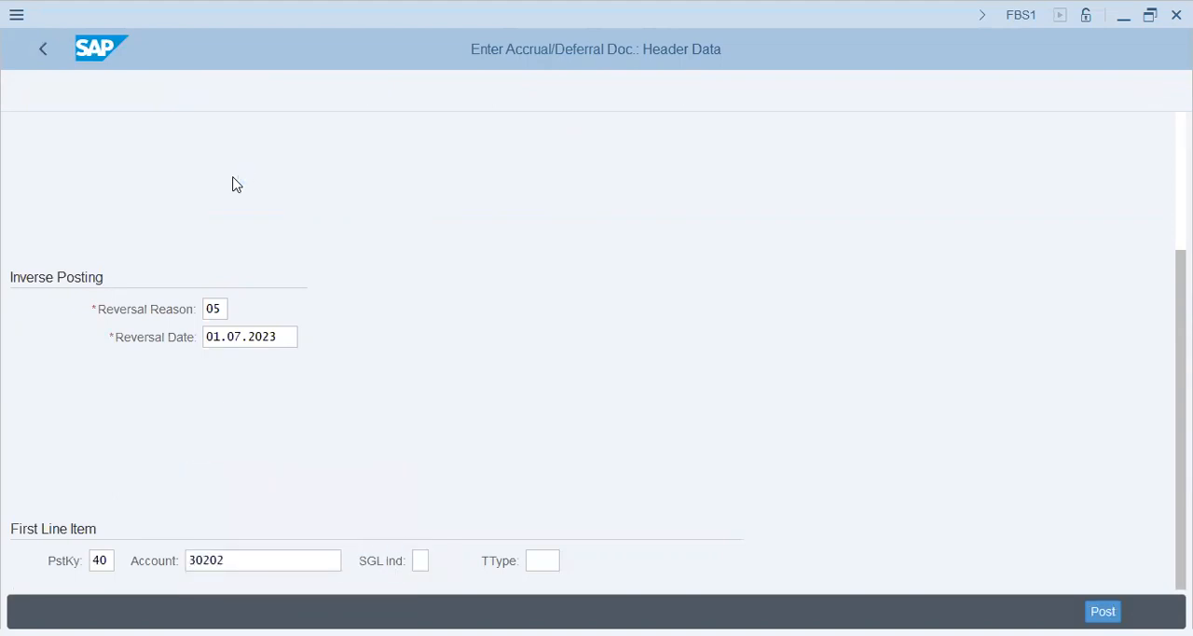
Step: Set the rent expense debit item's amount to 2000 PKR and proceed to its assignment entry
text(20000)
key(BackSpace)
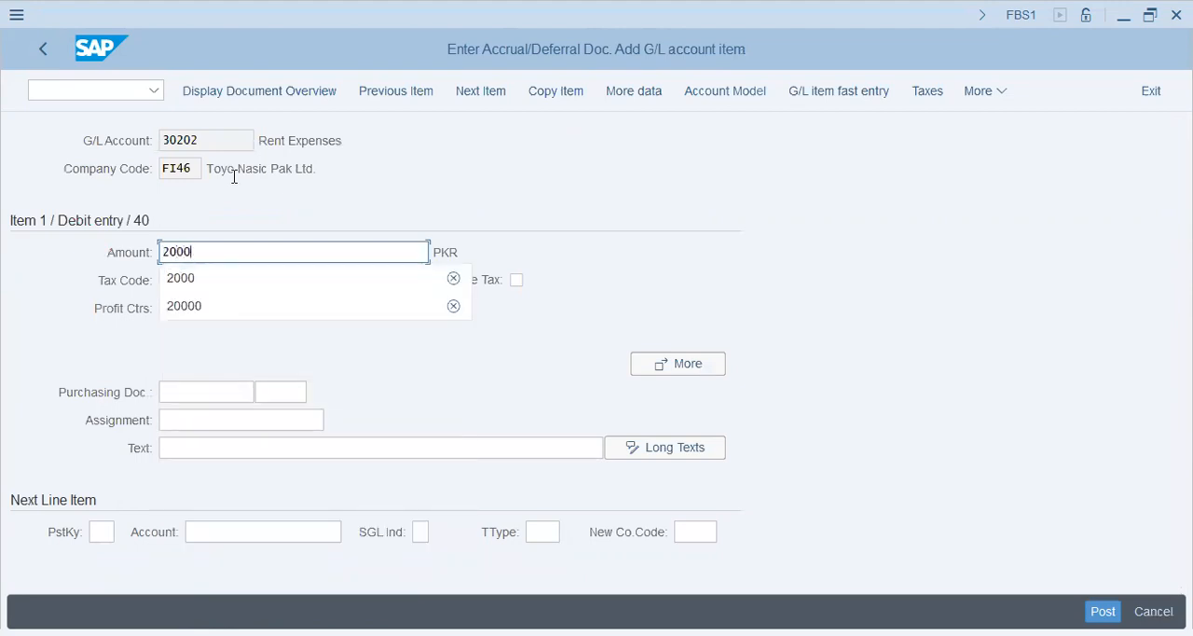
key(Tab)
Step: Enter assignment "Accr.2000" and text "Accruals - 2000 - Reversal - 01.July" for the rent expense debit item
key(Tab)
key(Tab)
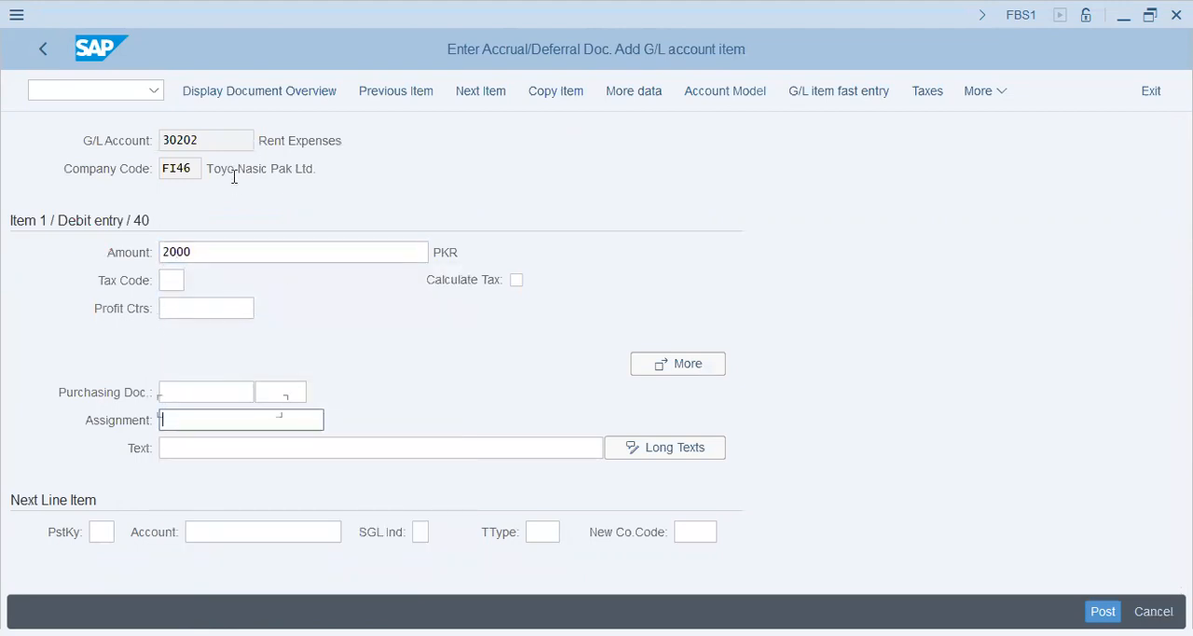
text(Accr.2000)
key(Tab)
text(Accruals - 20)
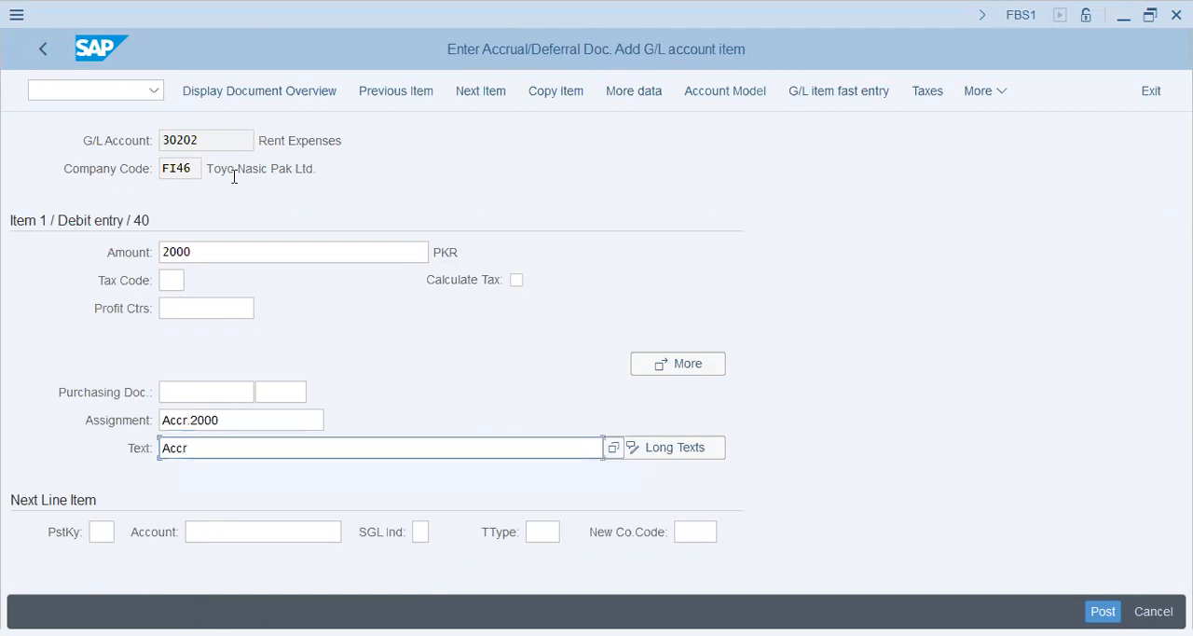
text(00 - Reveral)
key(BackSpace)
key(BackSpace)
key(BackSpace)
text(rsal - )
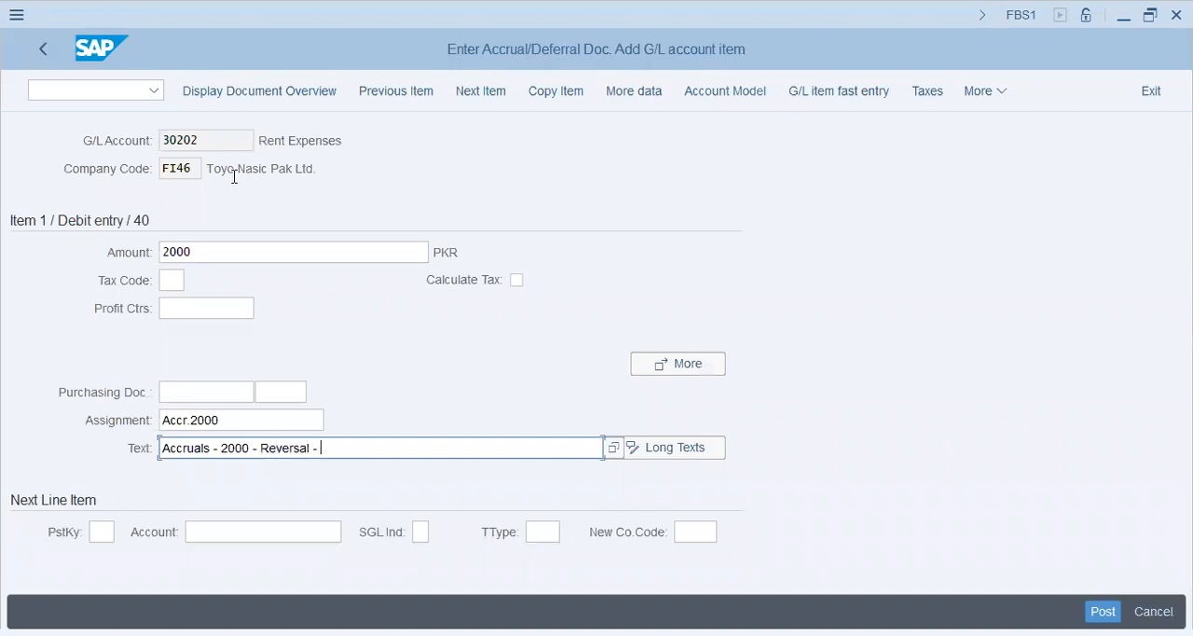
text(01.July)
key(Return)
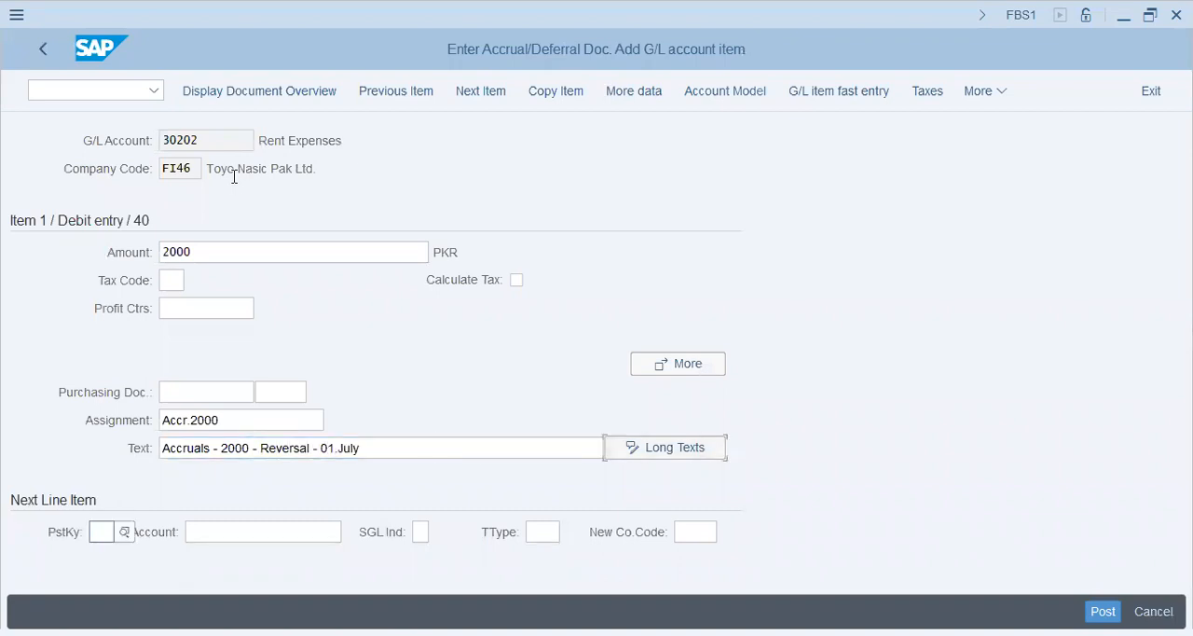
Step: Add a second line item with posting key 50 and account 90000, accepting the tax code check
text(50)
key(Tab)
text(90000)
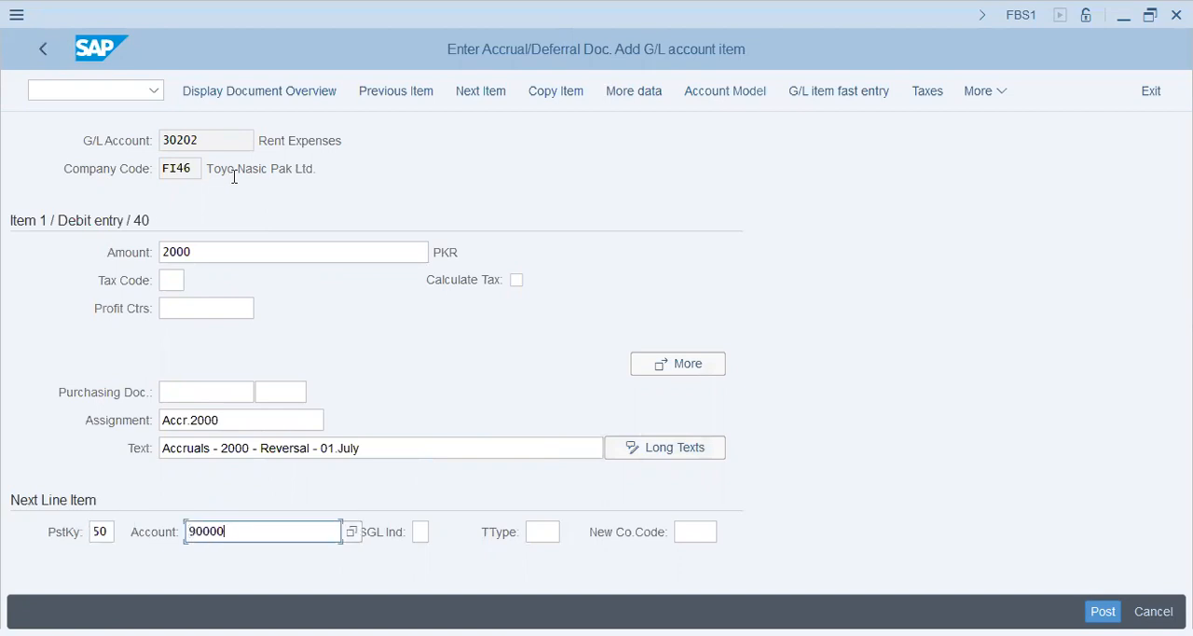
key(Return)
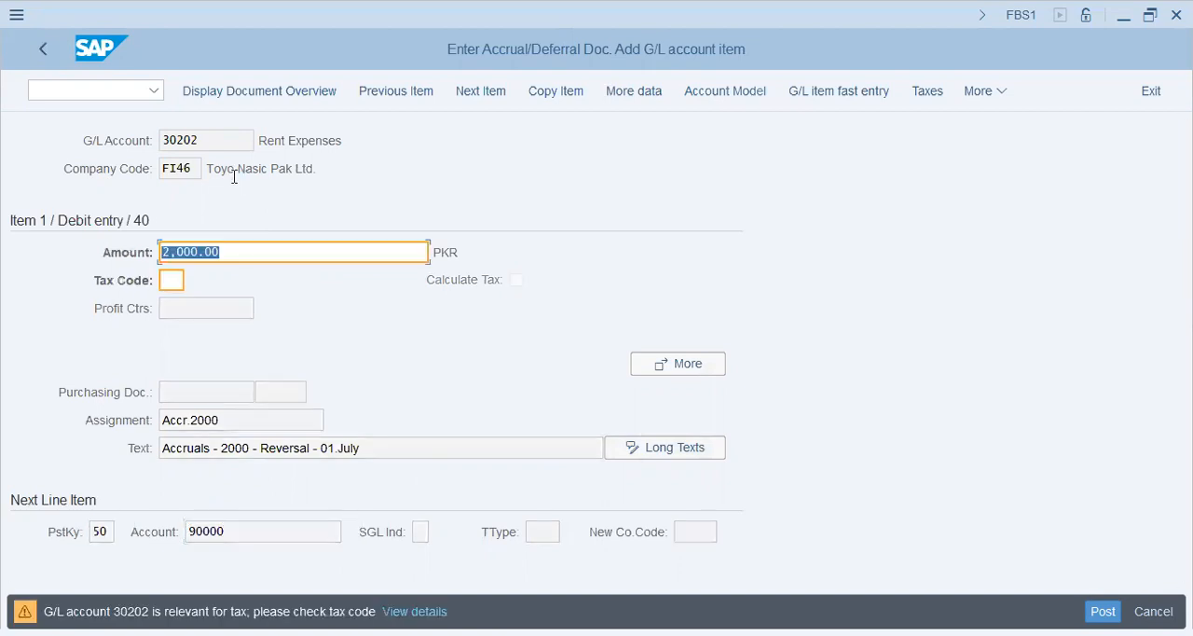
key(Return)
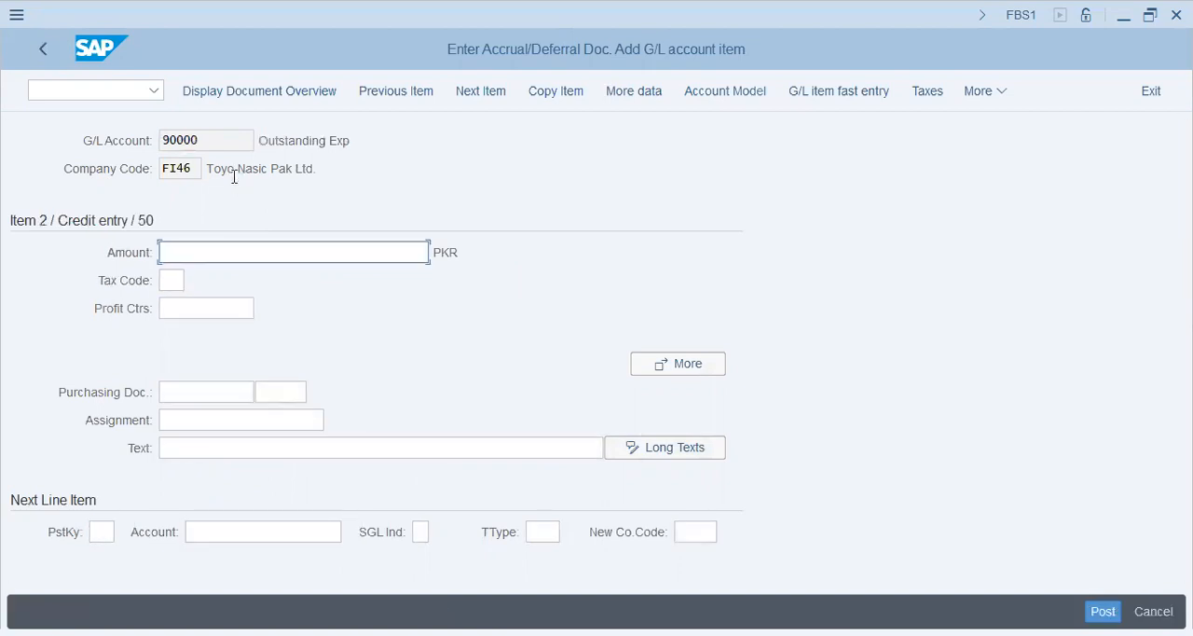
Step: Set the outstanding expense credit item's amount to * and proceed to its assignment entry
key(Down)
key(Down)
key(Down)
key(Down)
key(Down)
key(Up)
key(Up)
key(Up)
key(Up)
key(Up)
key(Down)
key(Down)
key(Down)
key(Down)
key(Down)
key(Up)
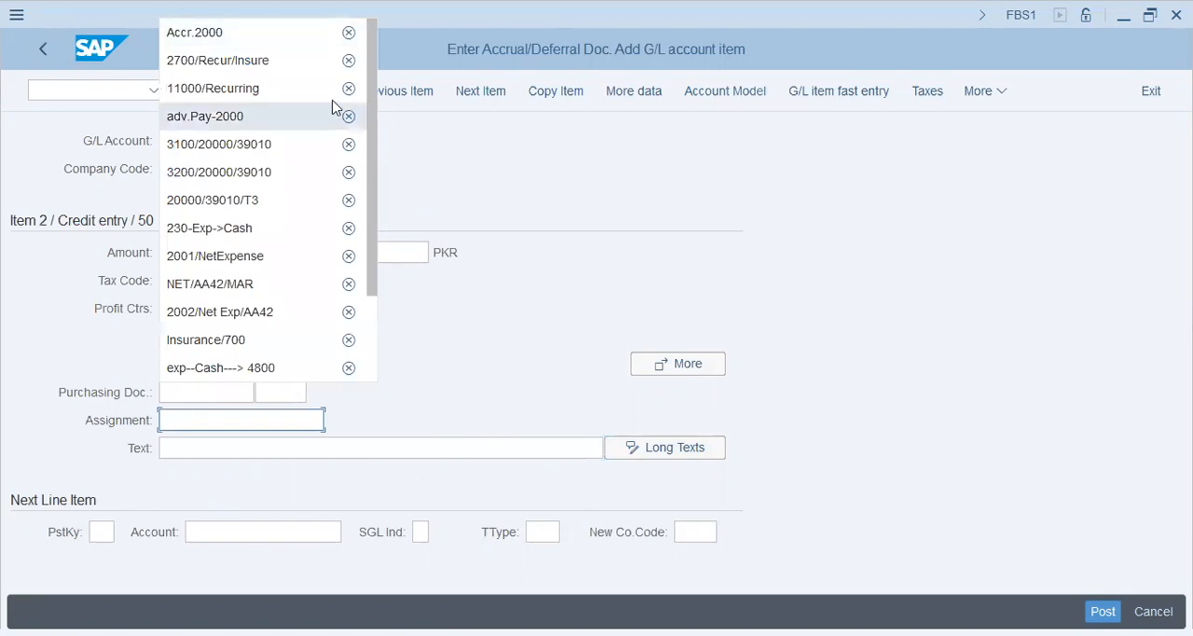
key(Escape)
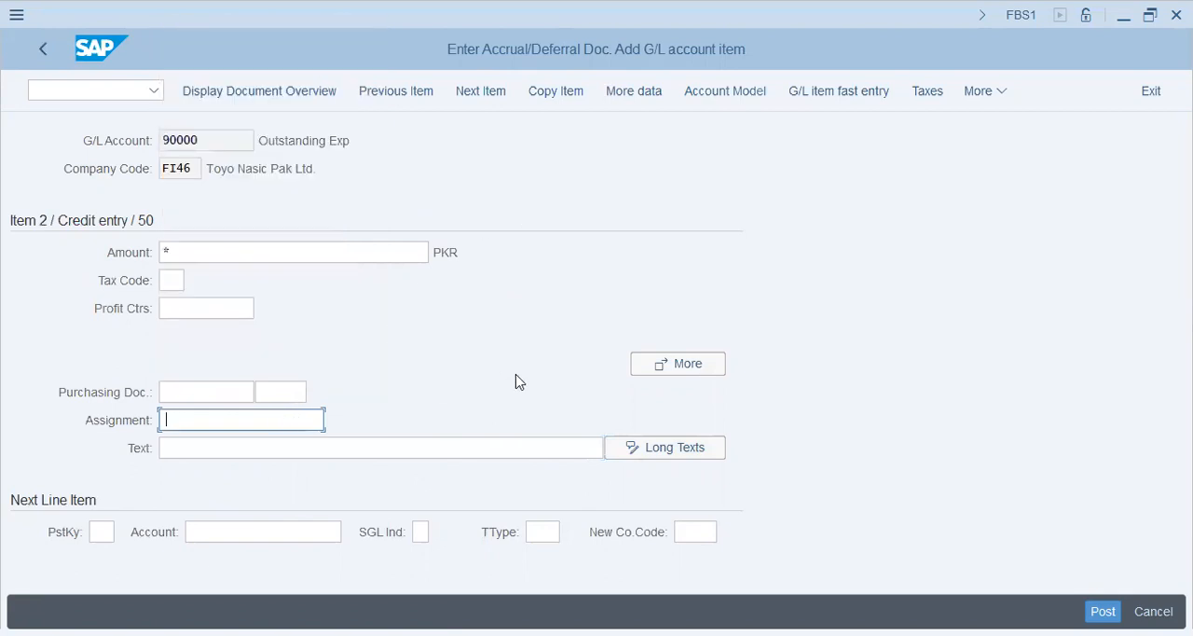
Step: Reuse assignment "Accr.2000" and text "Accruals - 2000 - Reversal - 01.July" for the outstanding expense credit item
key(BackSpace)
key(Down)
key(Return)
key(Tab)
key(BackSpace)
key(Down)
key(Return)
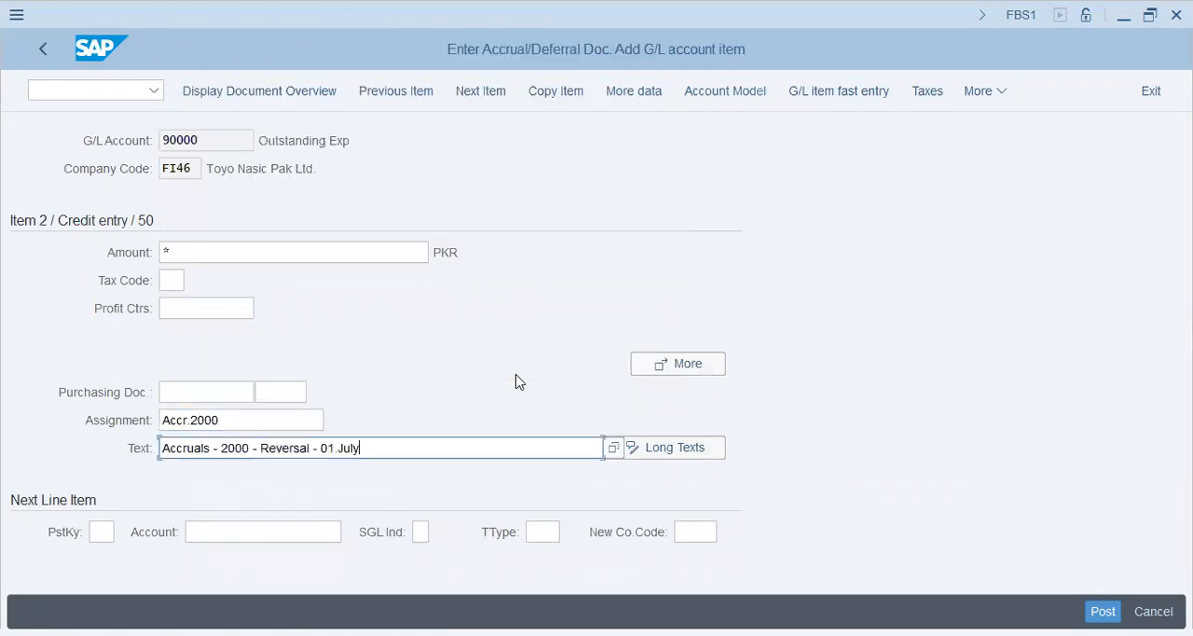
key(shift+Tab)
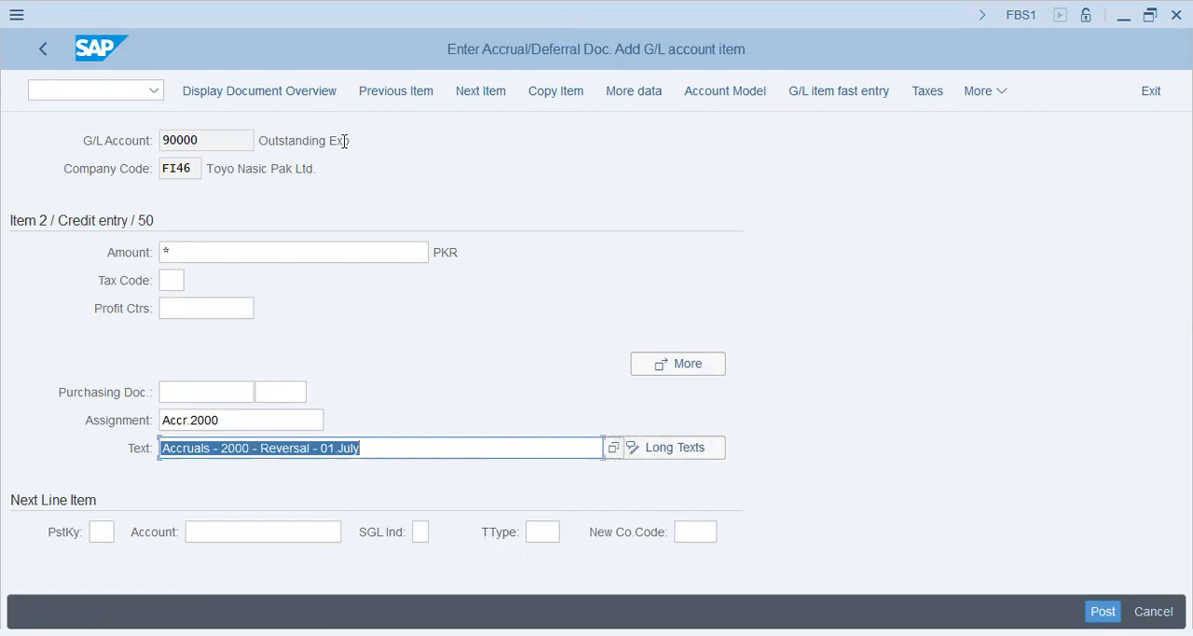
Step: Display the accrual document's overview and try to post it
click(285, 98)
key(Return)
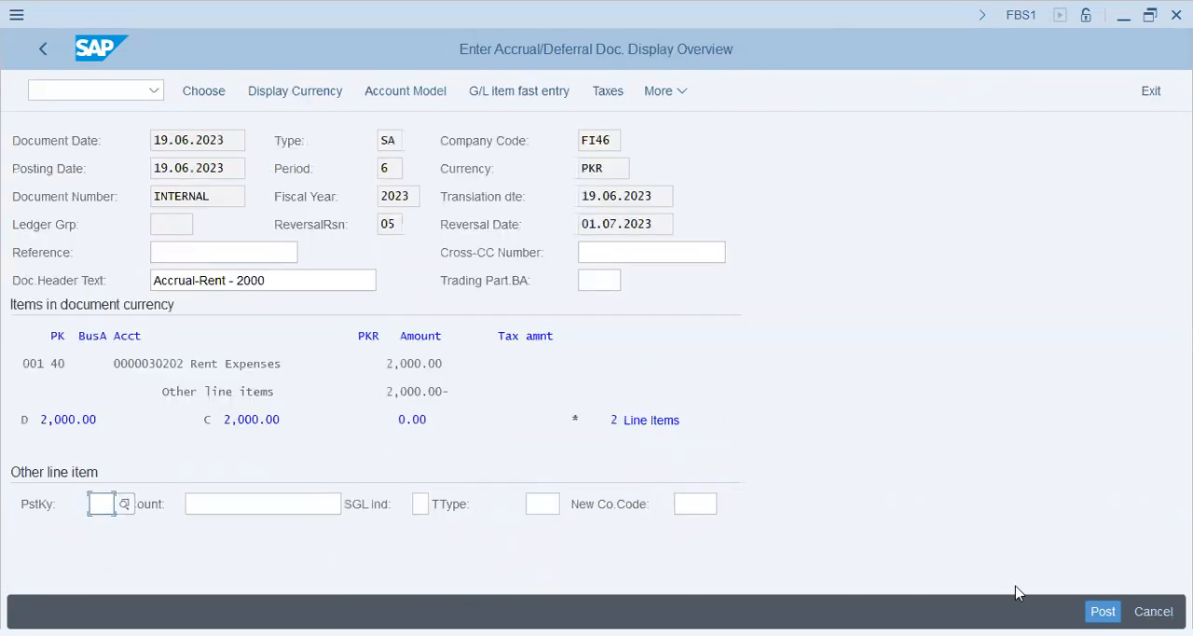
click(1102, 611)
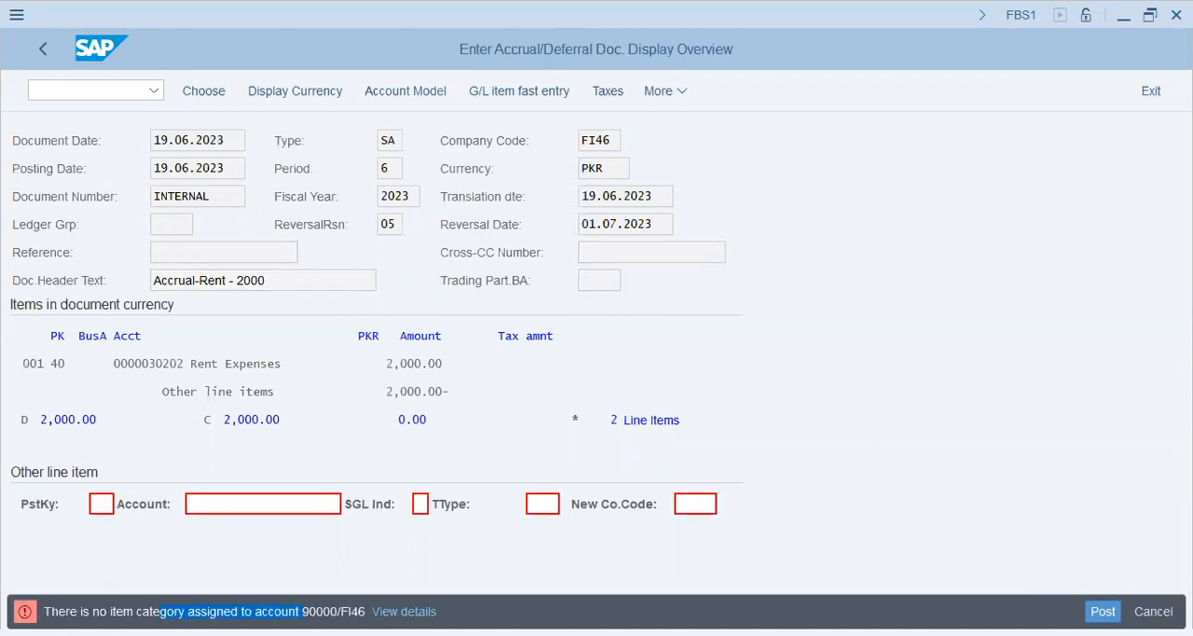
Step: Open the SPRO customizing transaction in a new session with /ospro
click(78, 90)
text(/nspro)
key(BackSpace)
key(BackSpace)
key(BackSpace)
key(BackSpace)
key(BackSpace)
text(ospro)
key(Return)
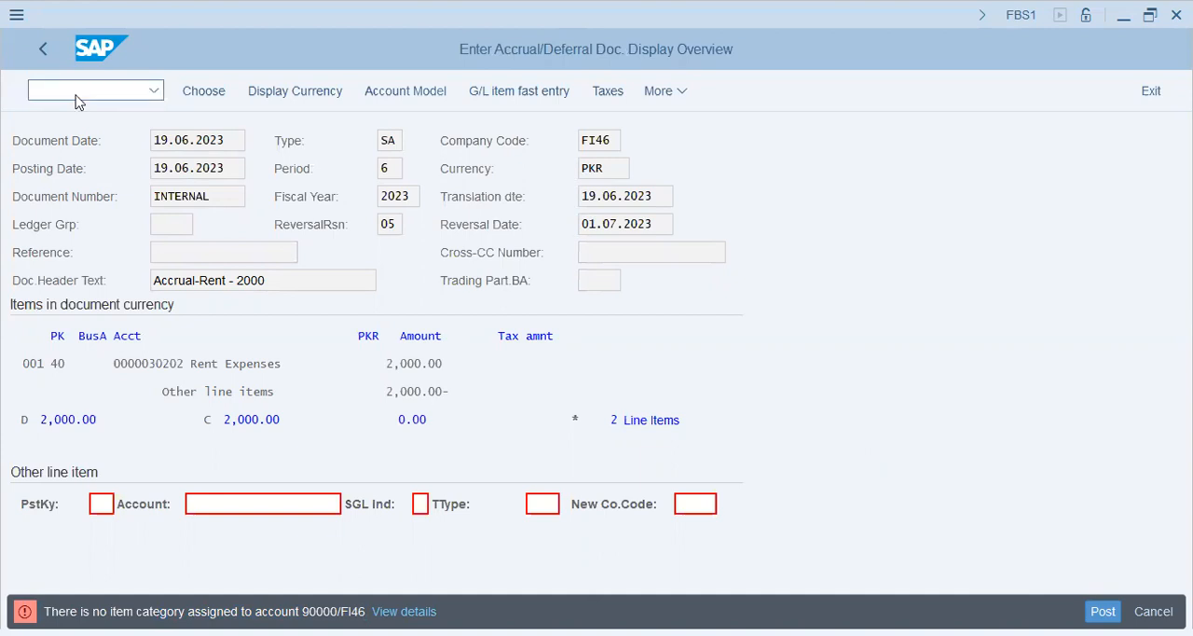
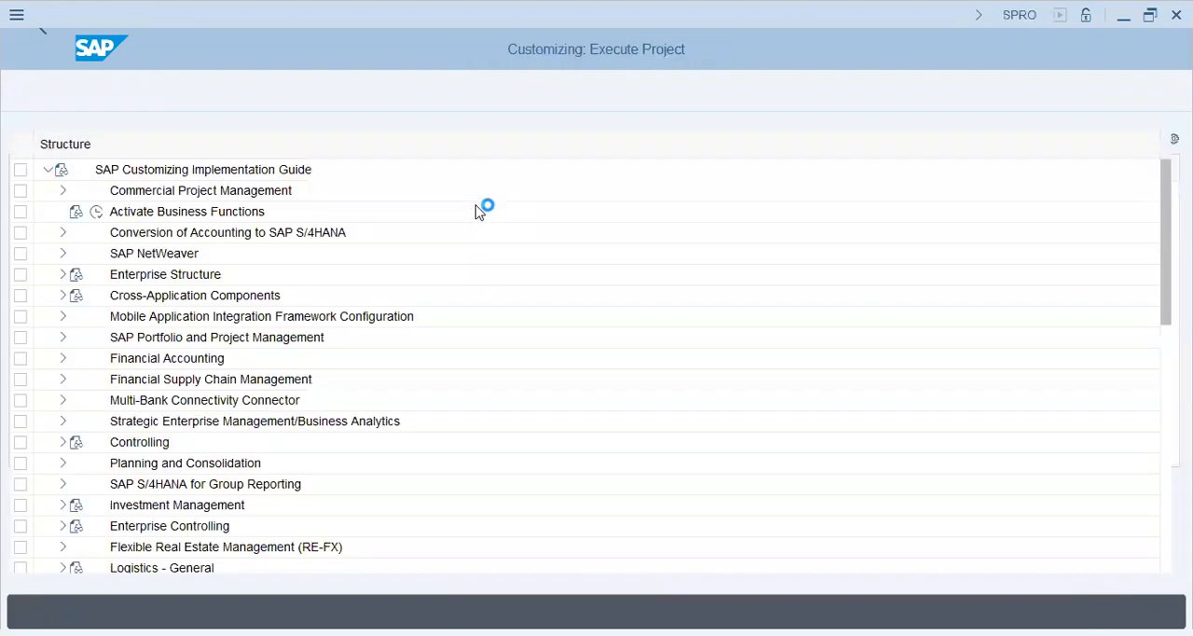
Step: Open the Classify G/L Accounts for Document Splitting activity under General Ledger Accounting's business transactions for chart of accounts FI46
click(62, 359)
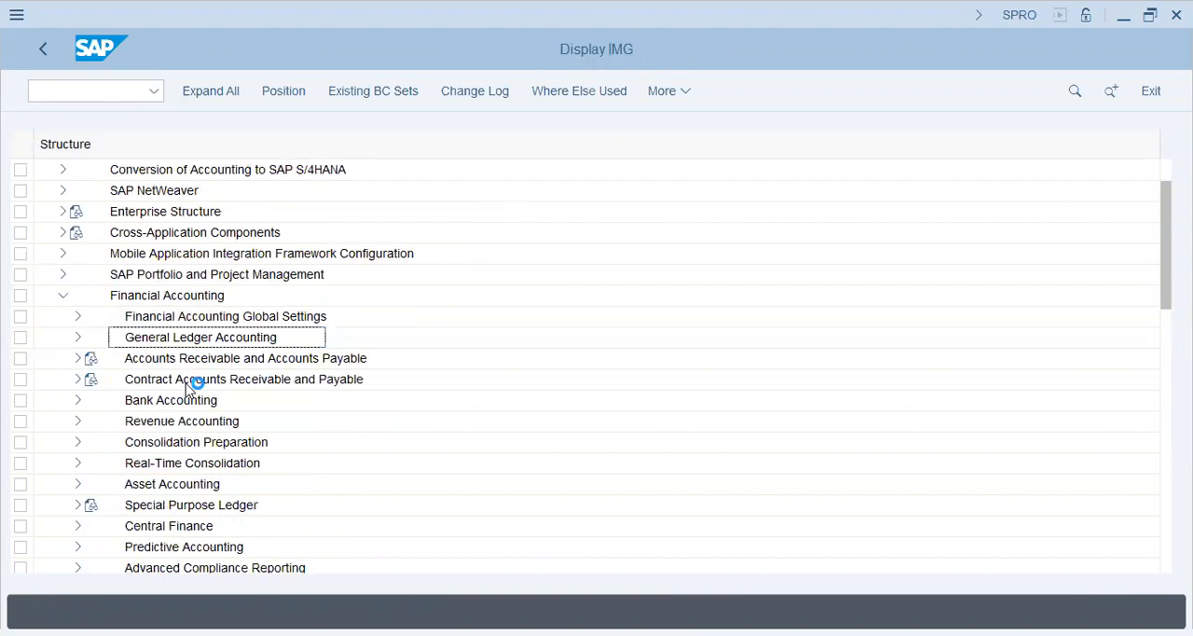
click(79, 339)
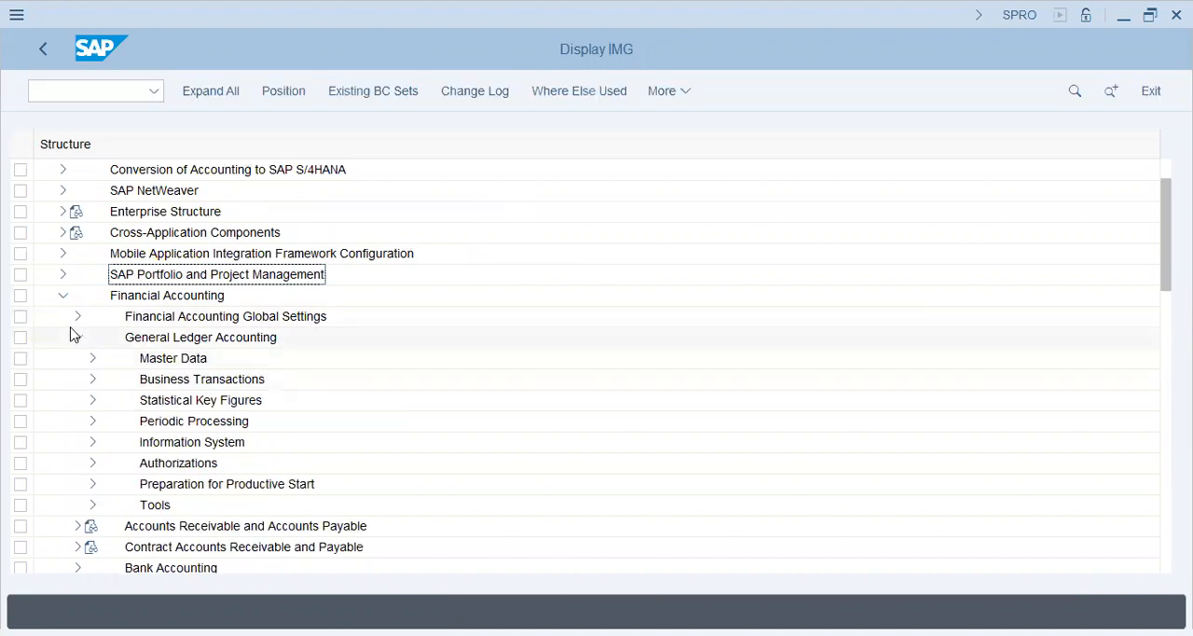
click(91, 380)
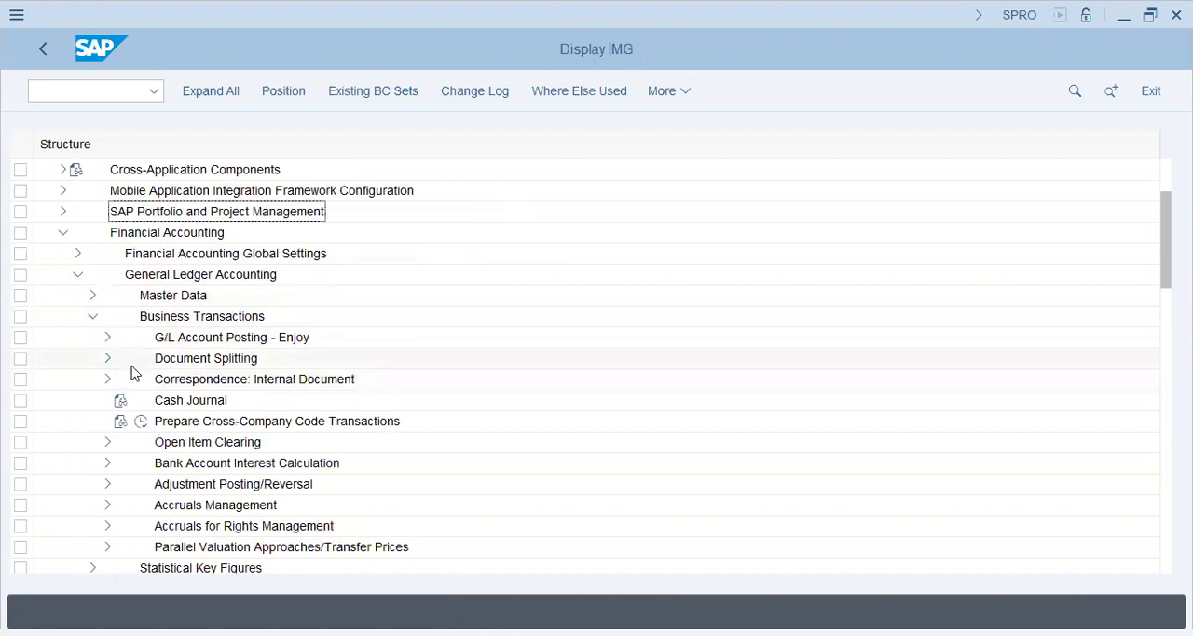
click(107, 358)
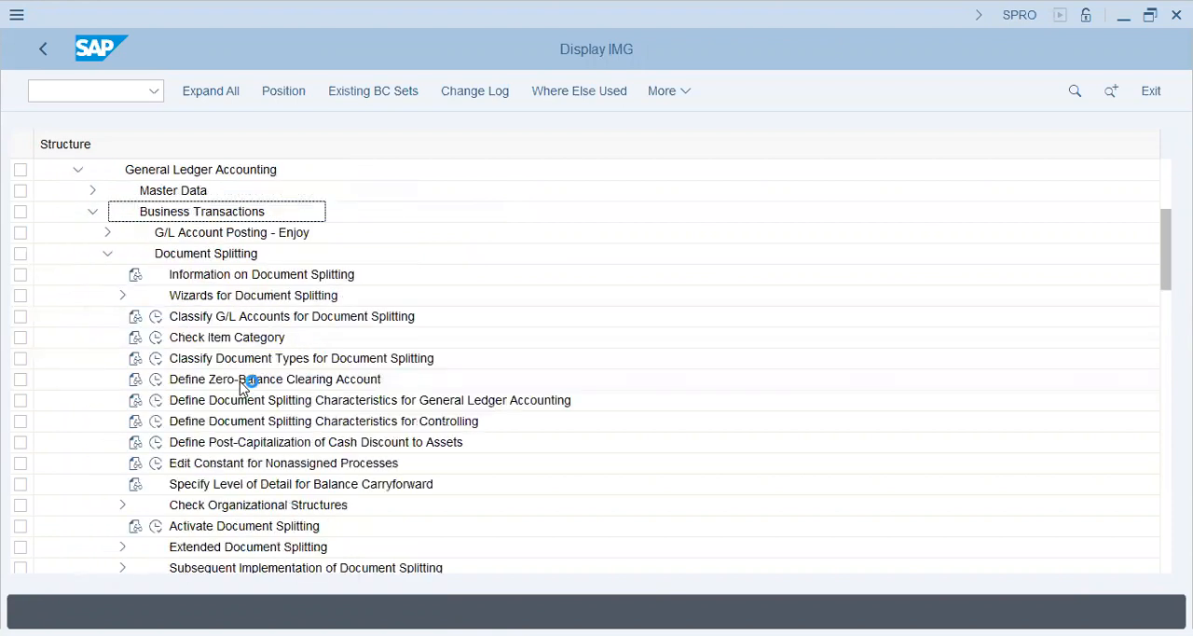
click(157, 317)
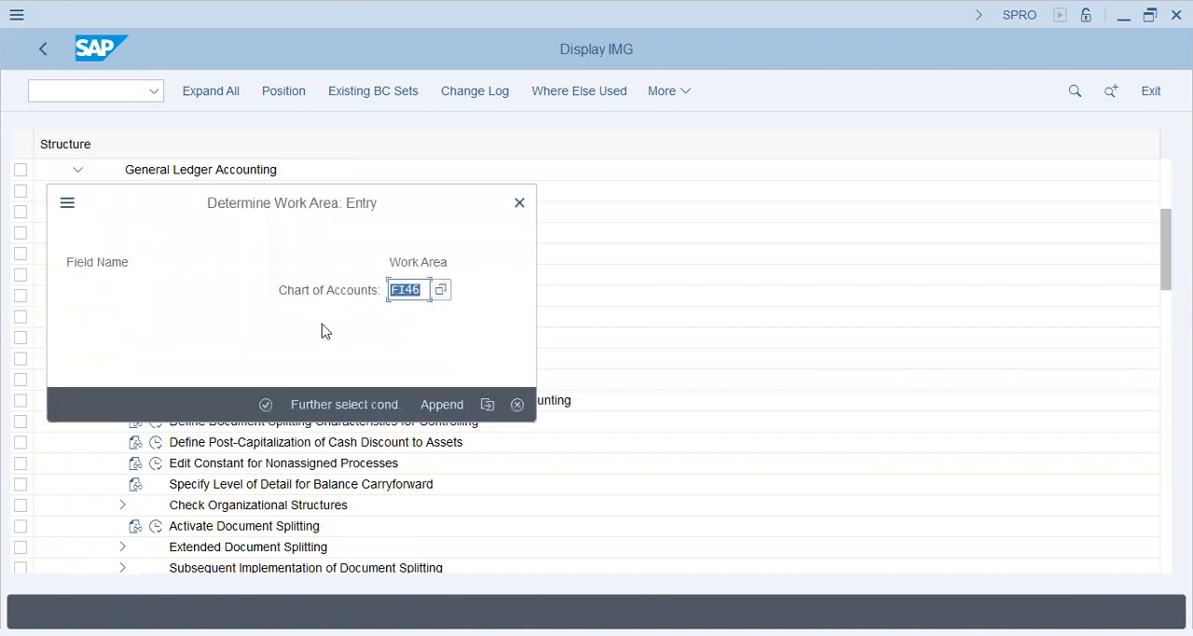
click(265, 404)
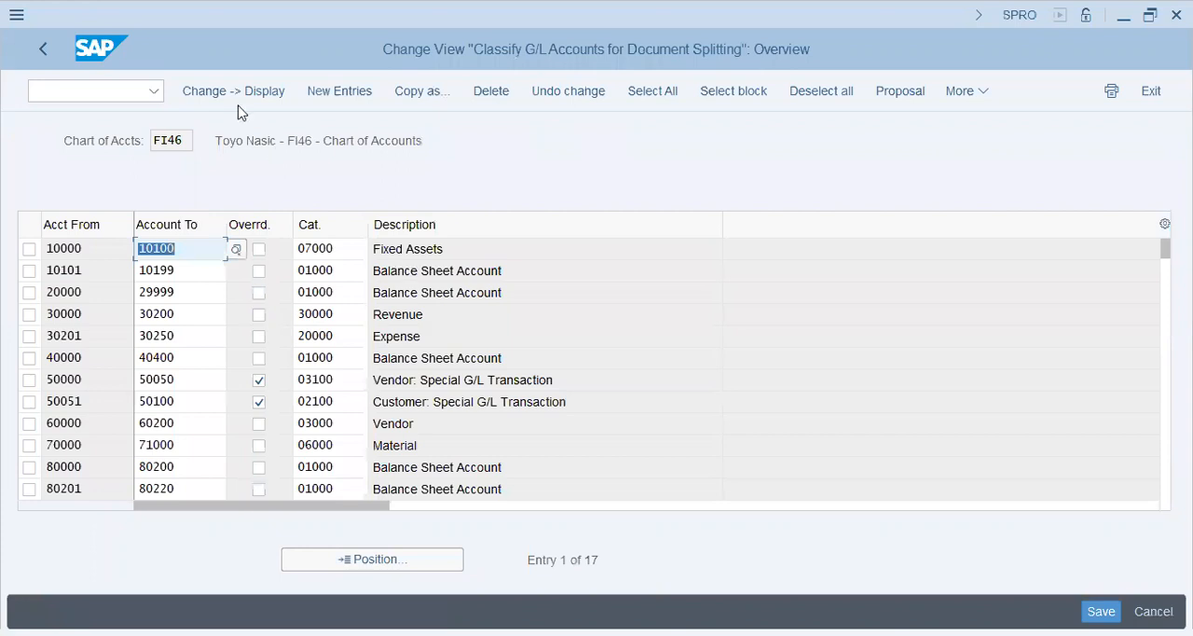
Step: Create a new document splitting classification entry for the account range 90000 to 90099
click(349, 93)
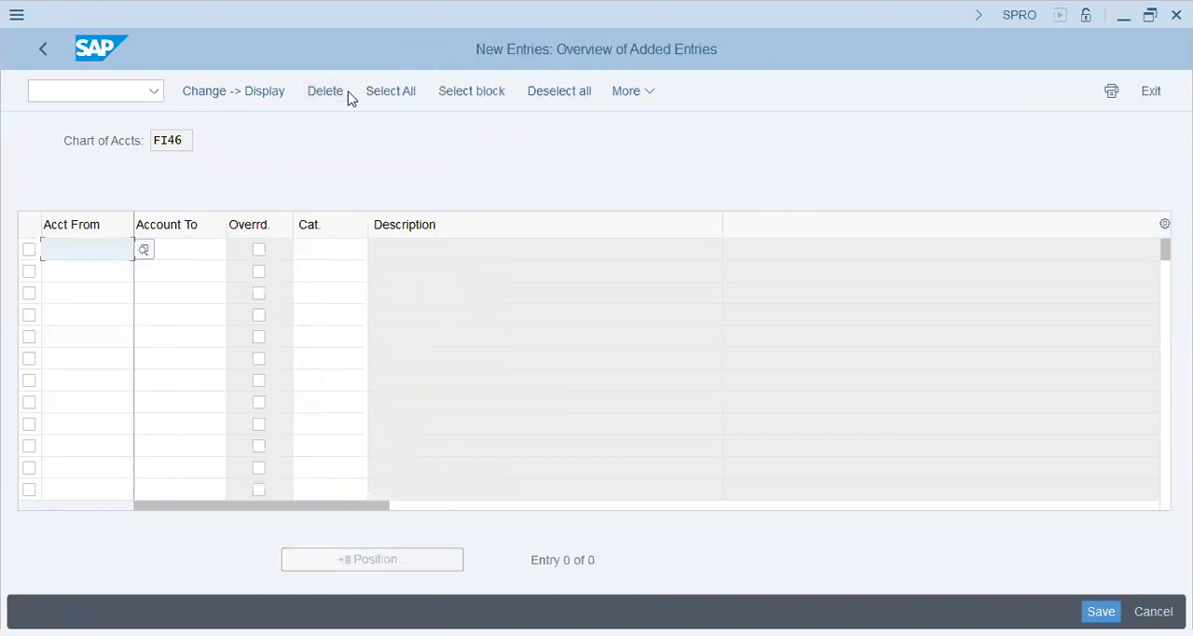
text(90000)
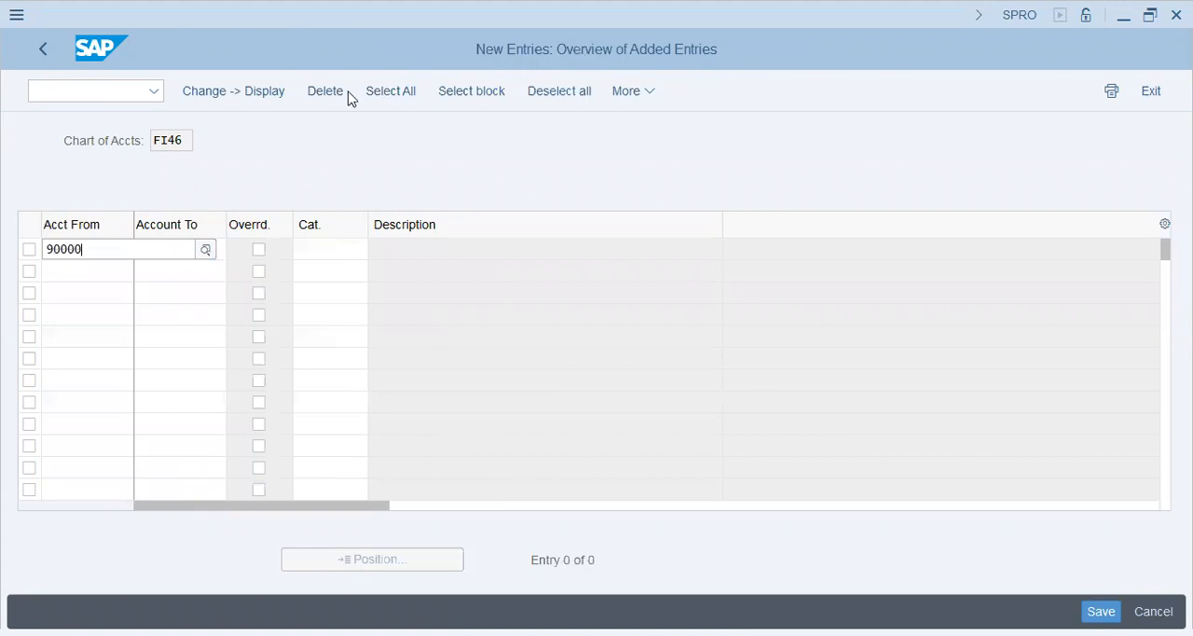
key(Tab)
text(90099)
key(Tab)
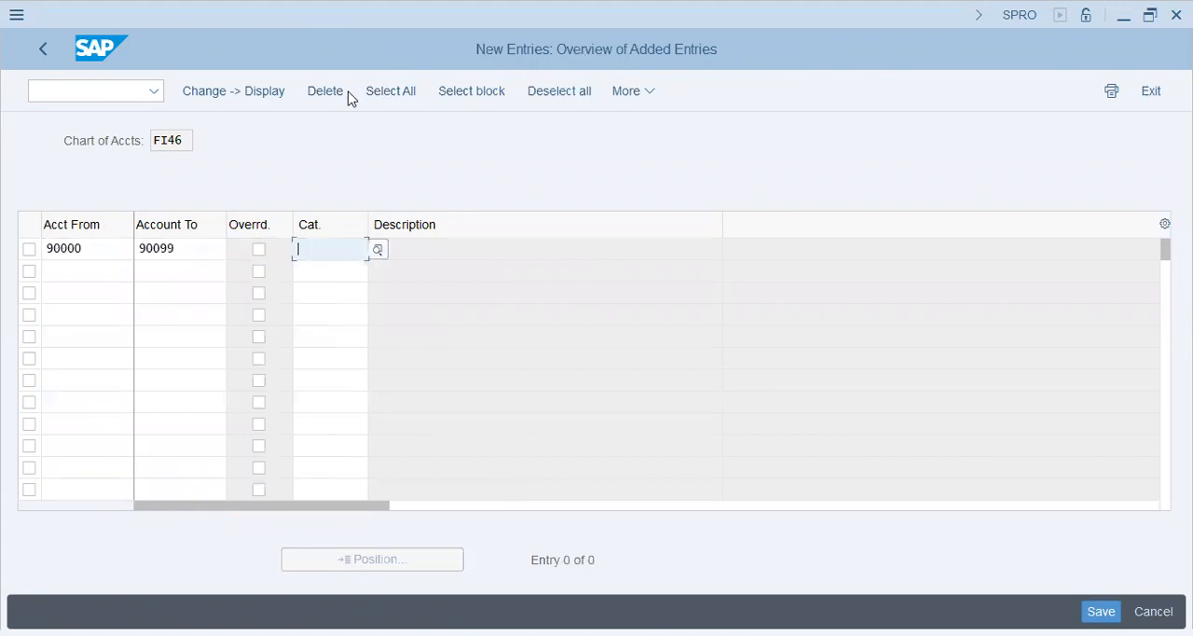
Step: Look up the item categories and assign 01000 Balance Sheet Account to the new account range
click(378, 250)
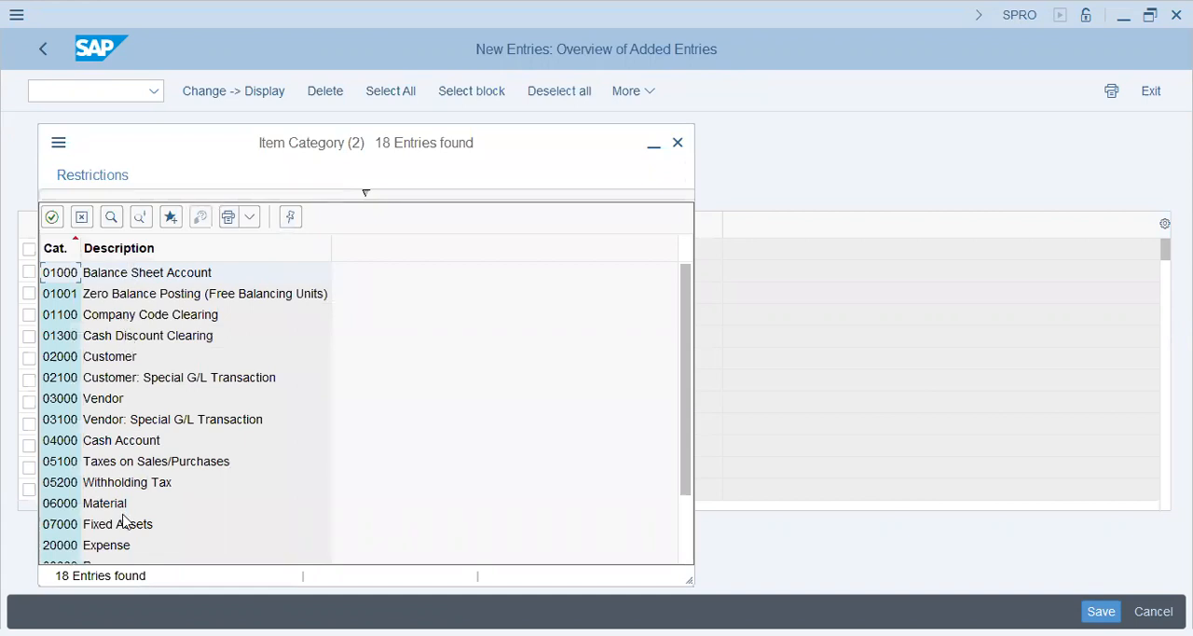
click(125, 546)
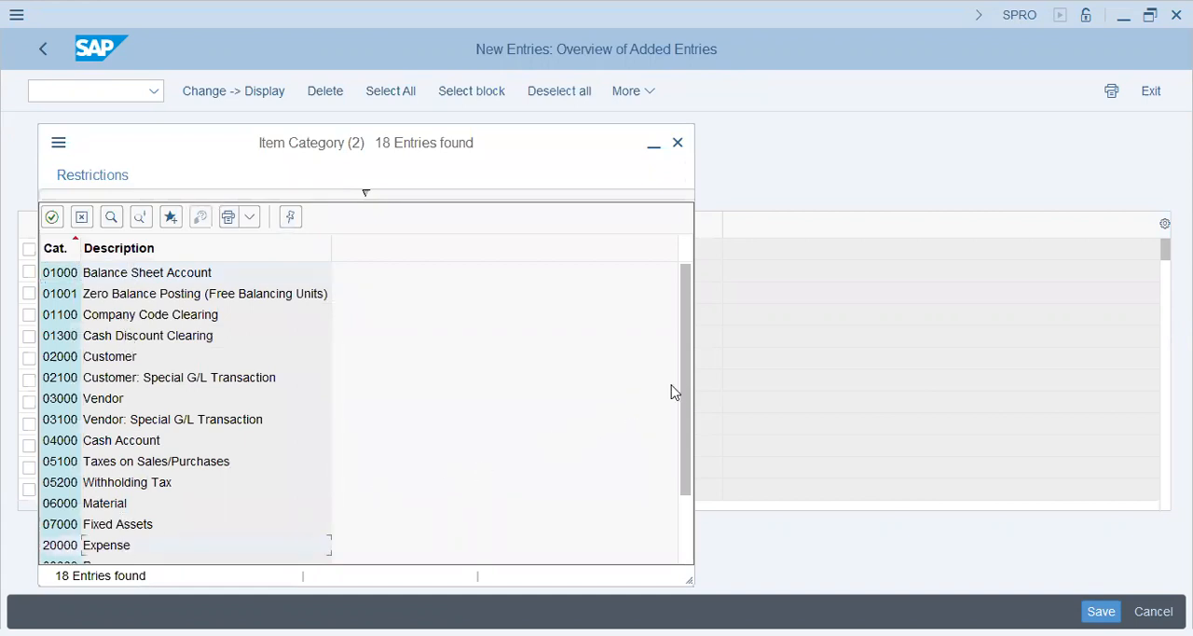
drag(687, 394, 681, 480)
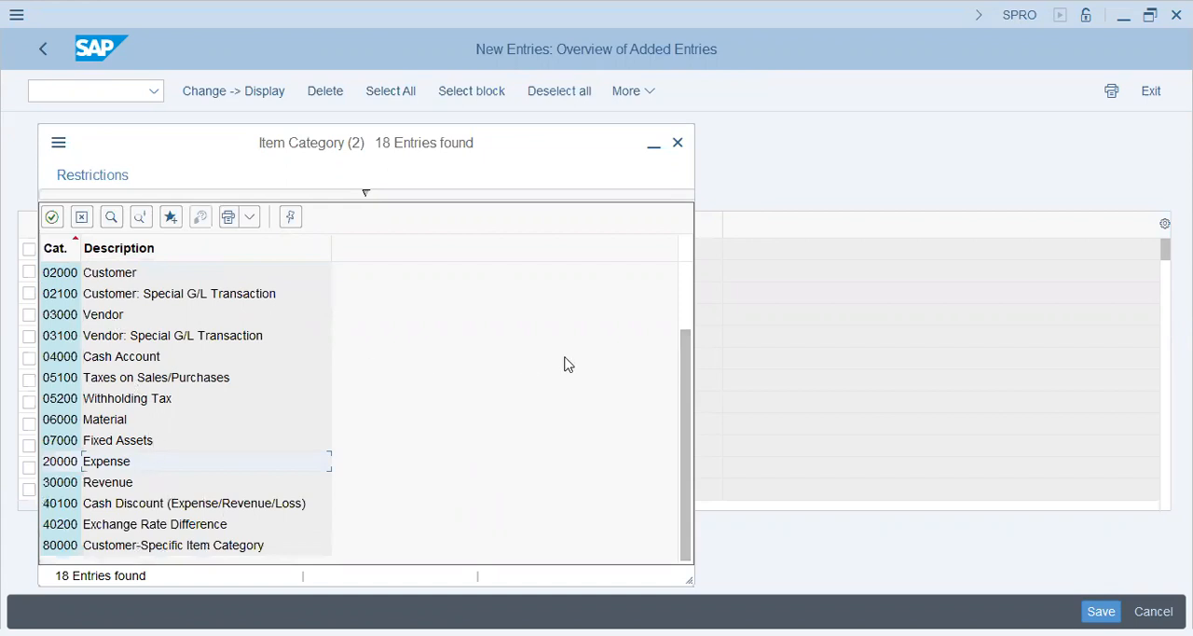
click(686, 280)
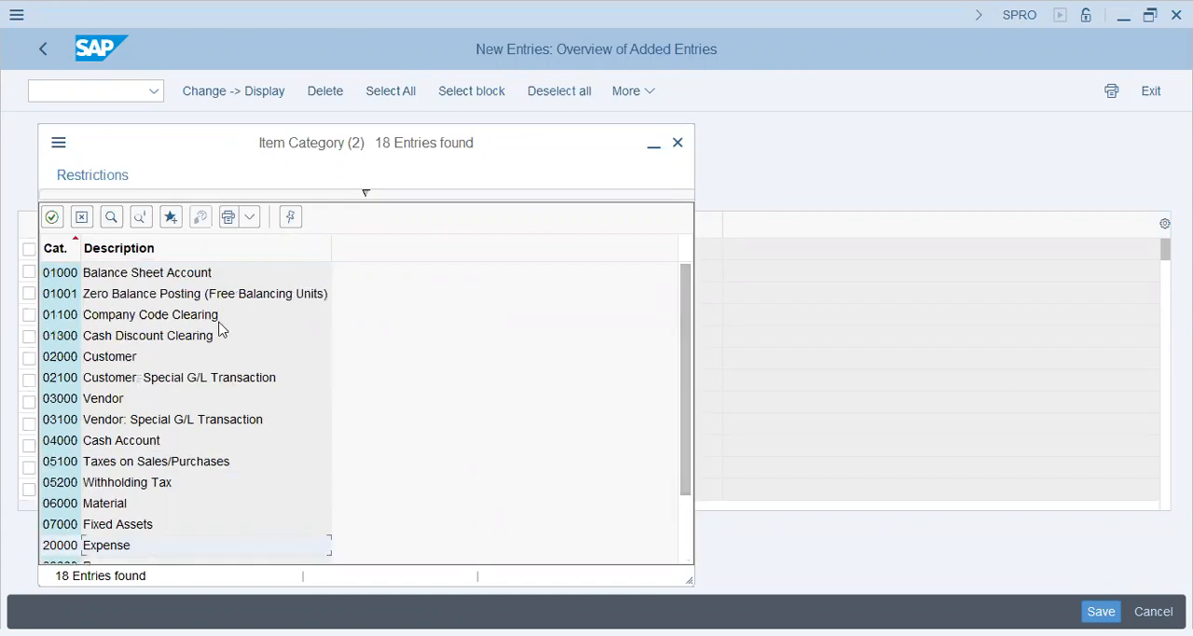
double_click(132, 272)
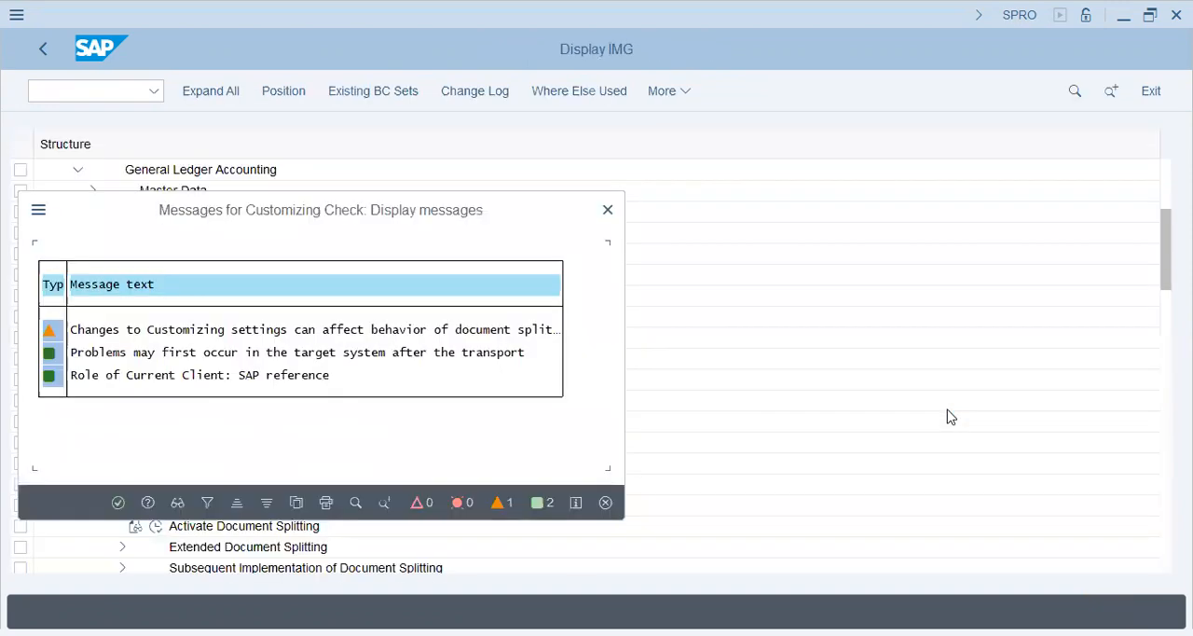
Step: Save the classification entry under the proposed customizing request and return to the IMG structure
key(Return)
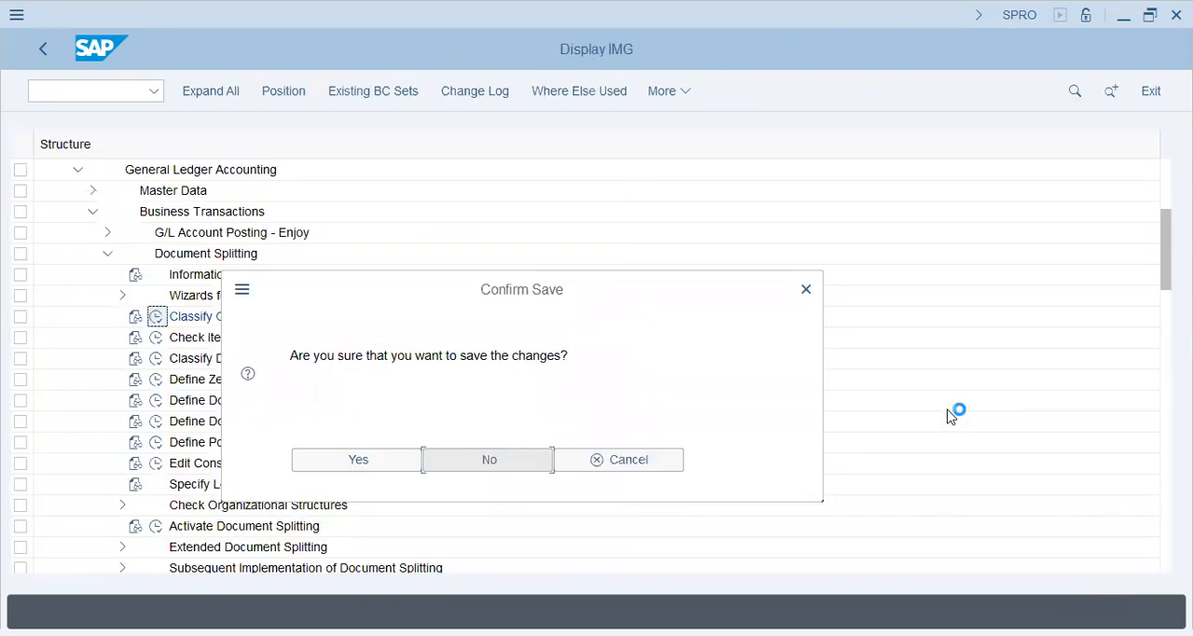
click(347, 458)
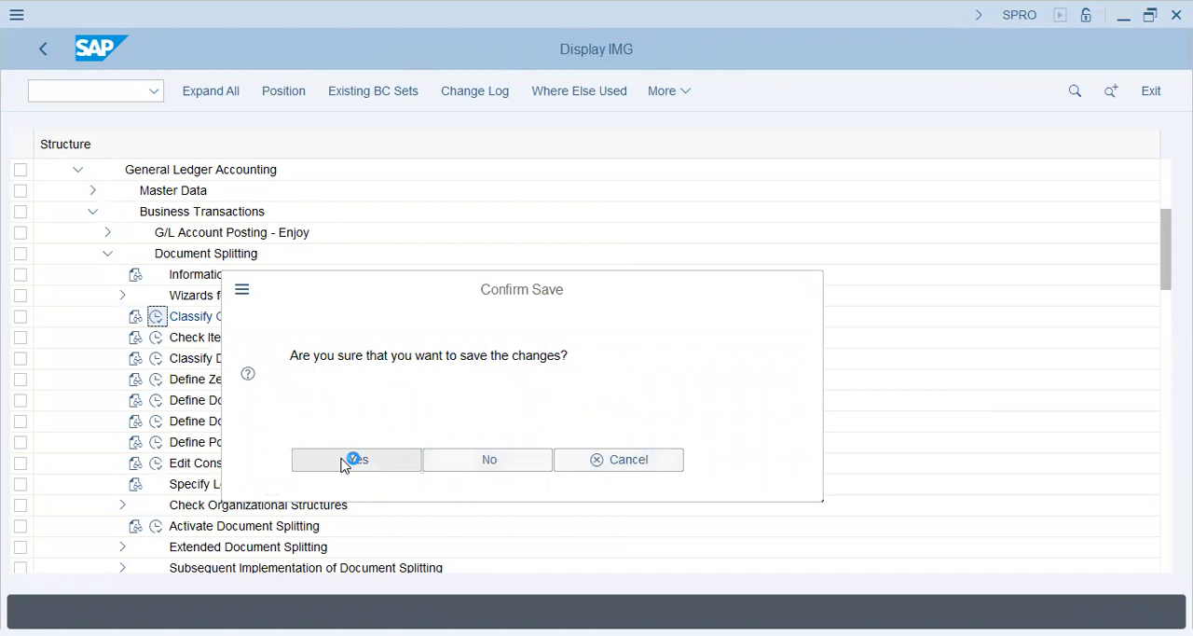
click(398, 404)
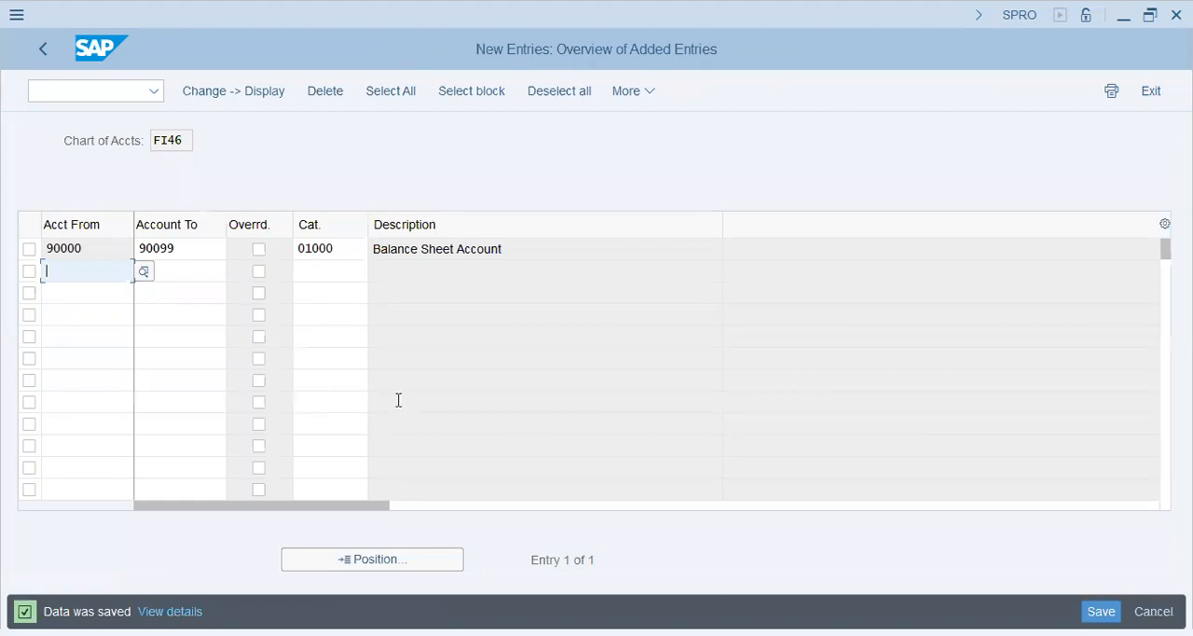
click(44, 48)
click(44, 49)
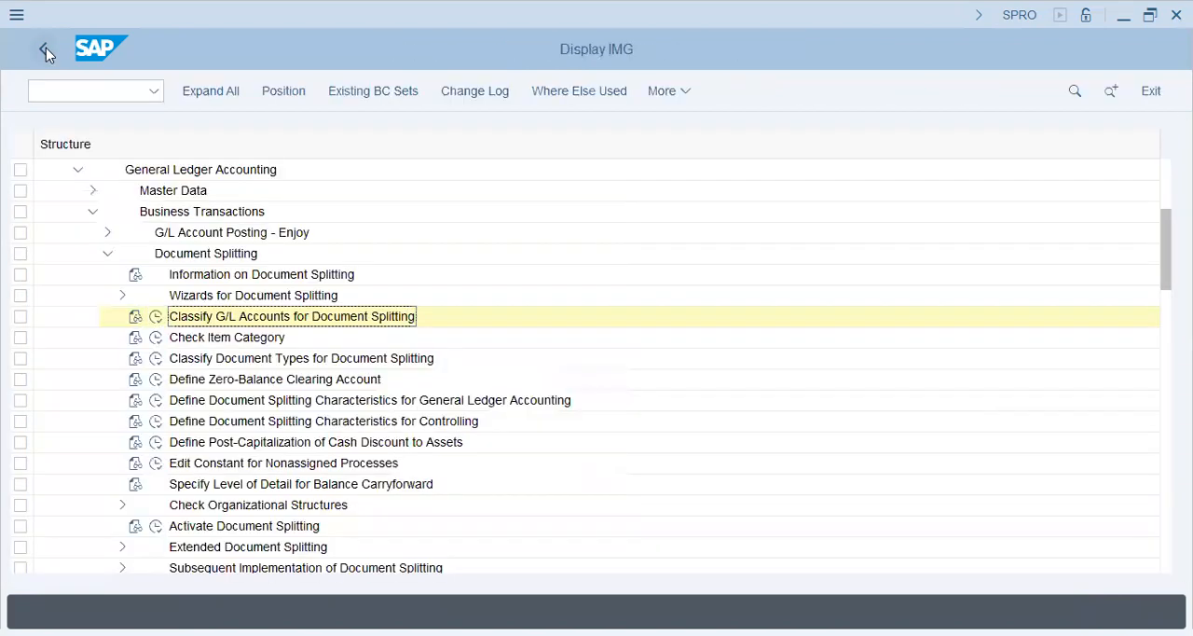
Step: Open the Assign Default Profit Center to Accounts activity under General Ledger Accounting's master data for company code FI46
click(108, 254)
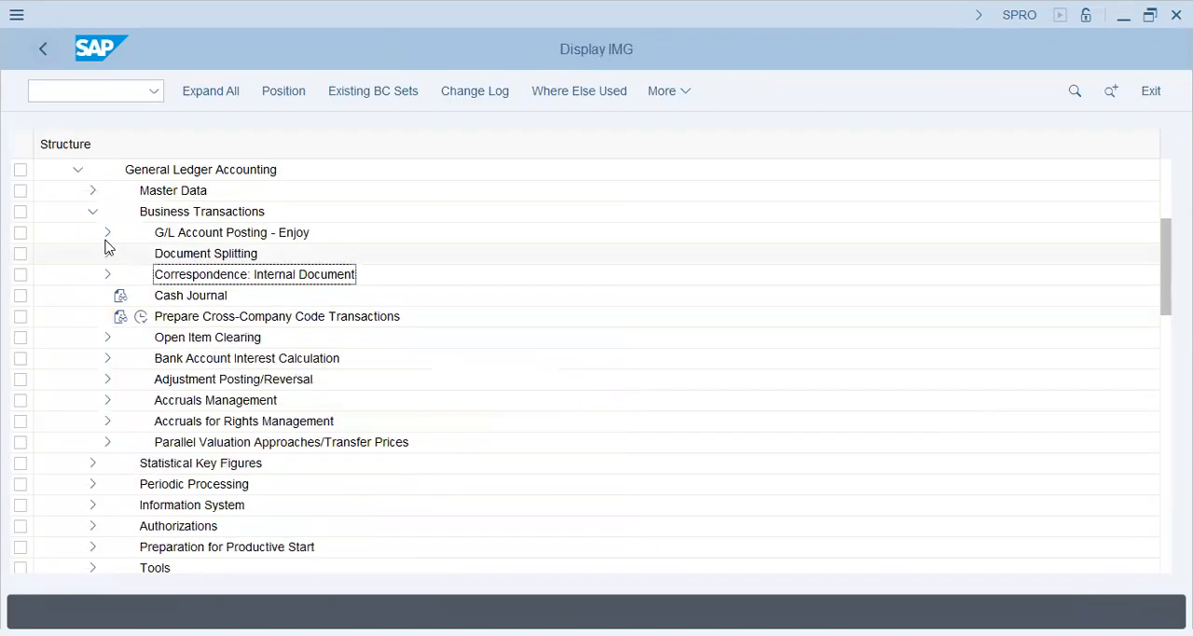
click(93, 211)
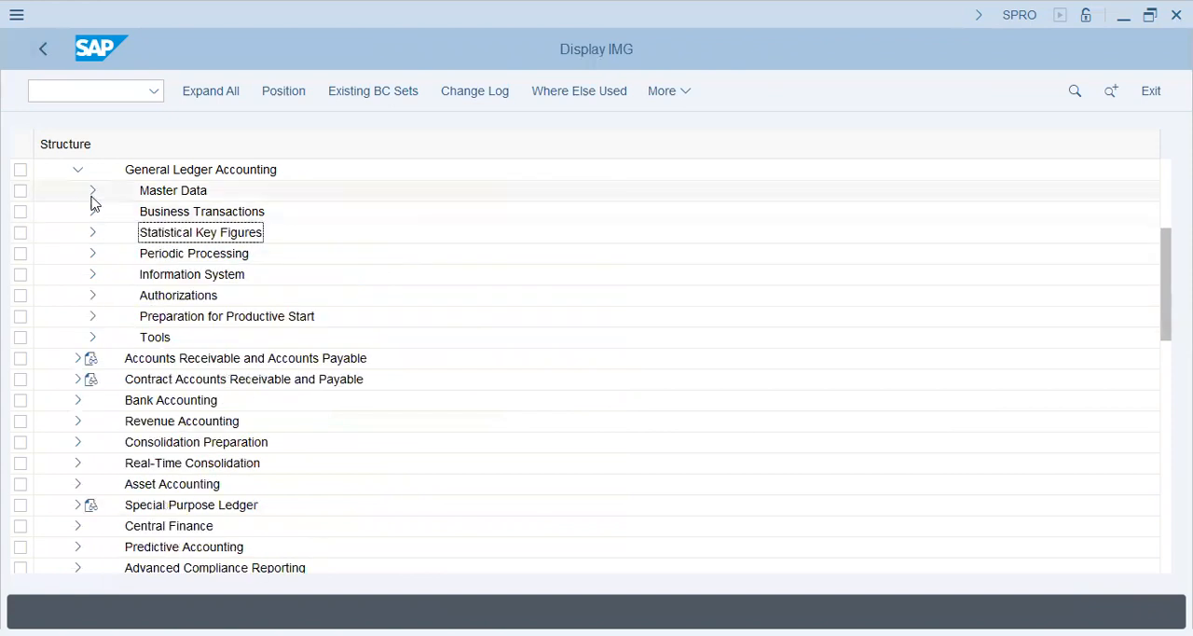
click(92, 190)
click(107, 233)
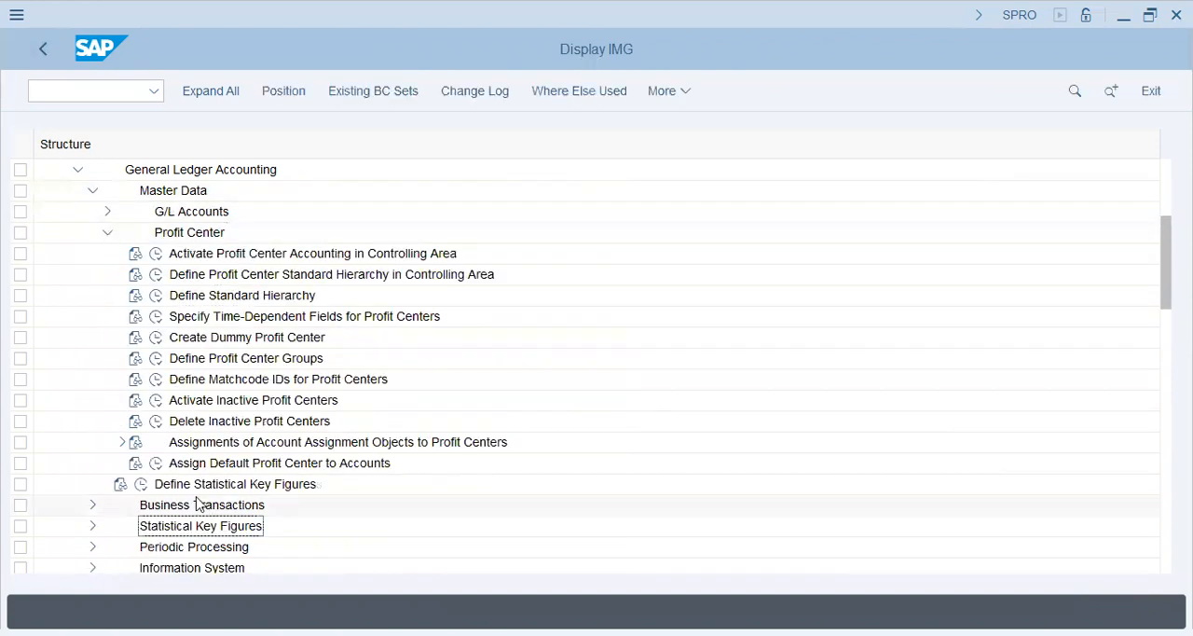
click(156, 464)
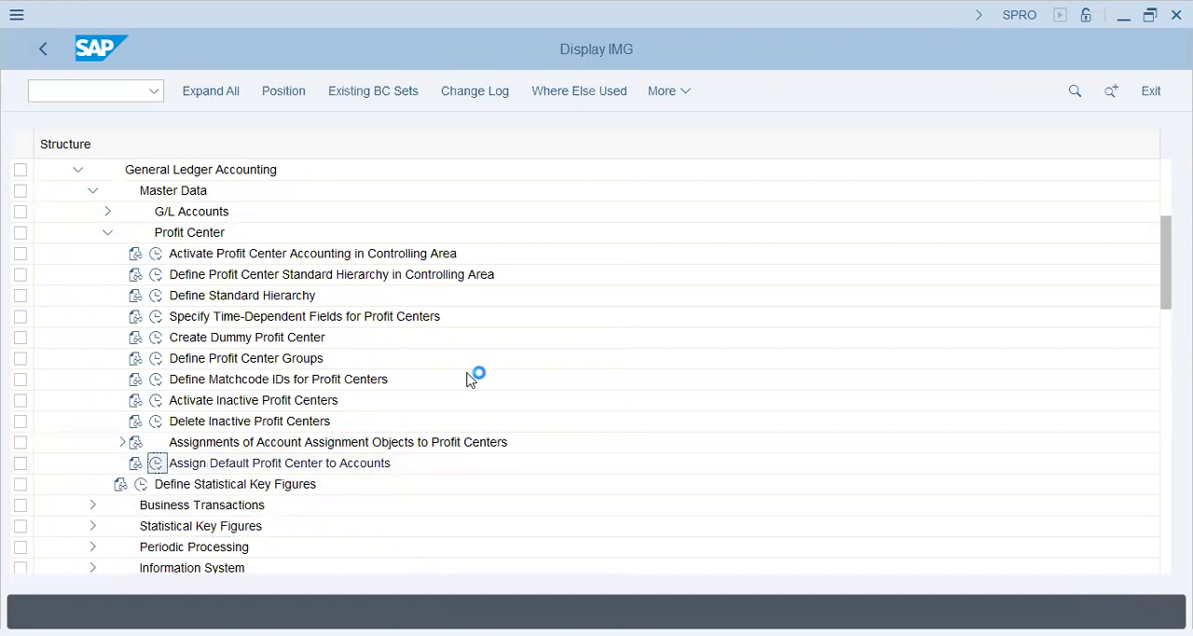
click(265, 404)
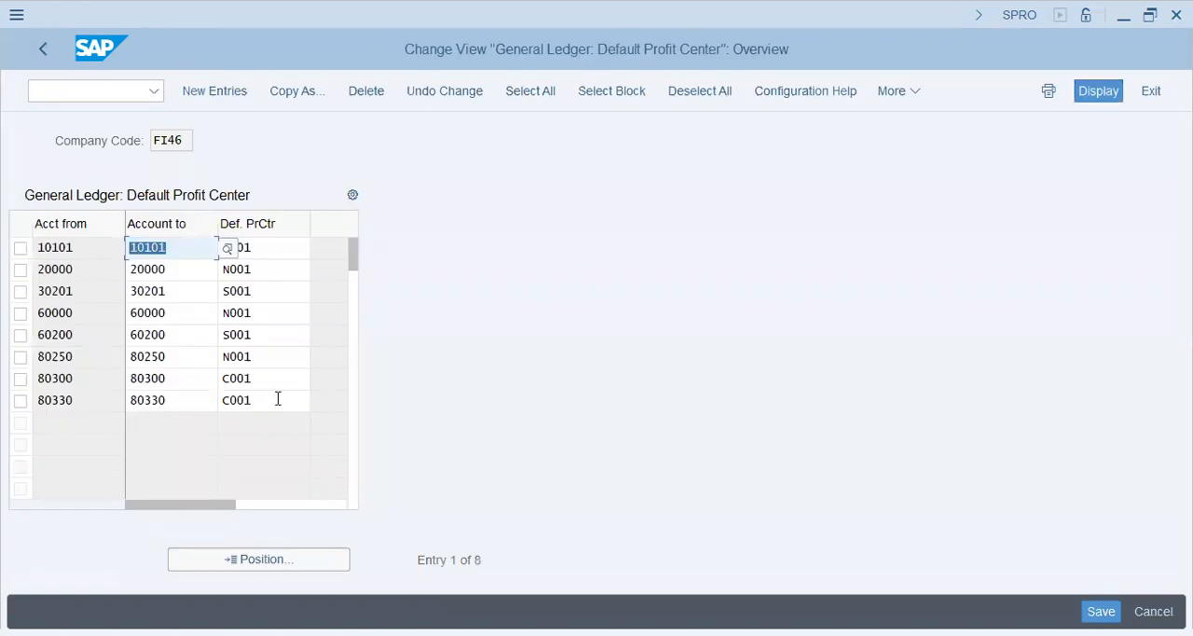
click(277, 399)
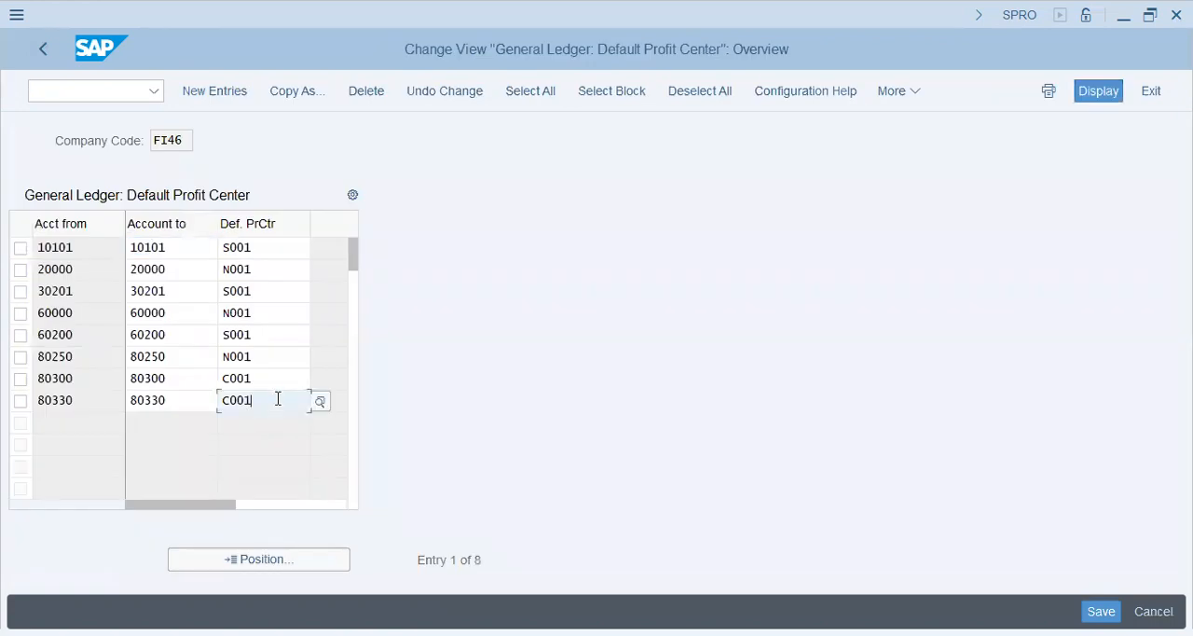
Step: Create a new default profit center entry for the account range 90000 to 90099
click(213, 90)
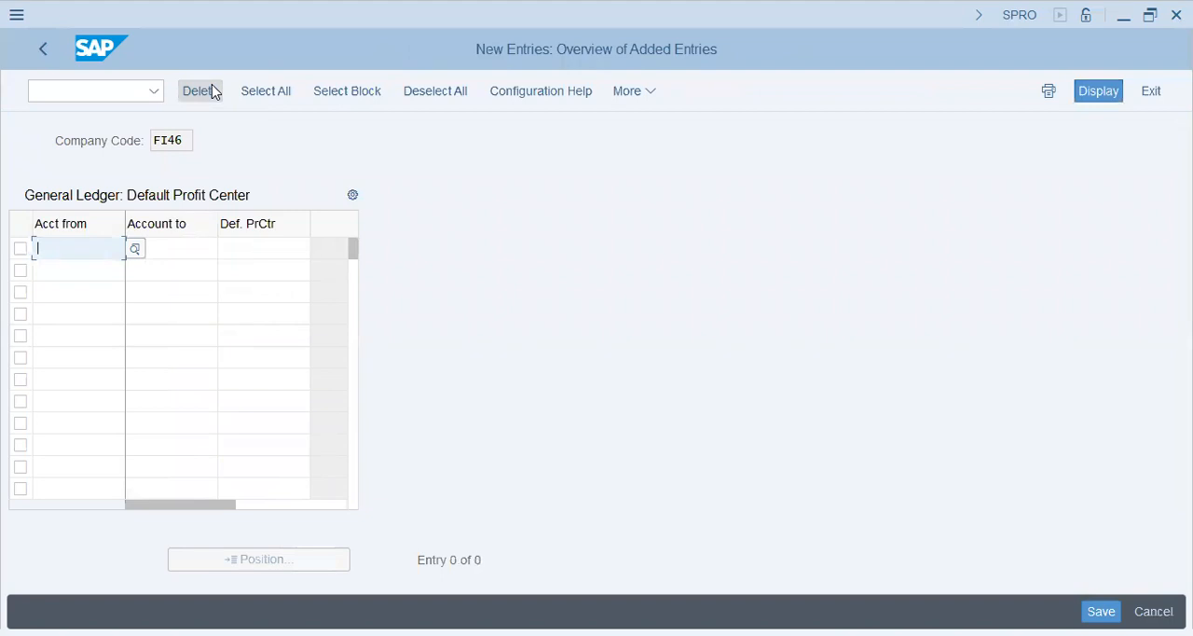
text(90000)
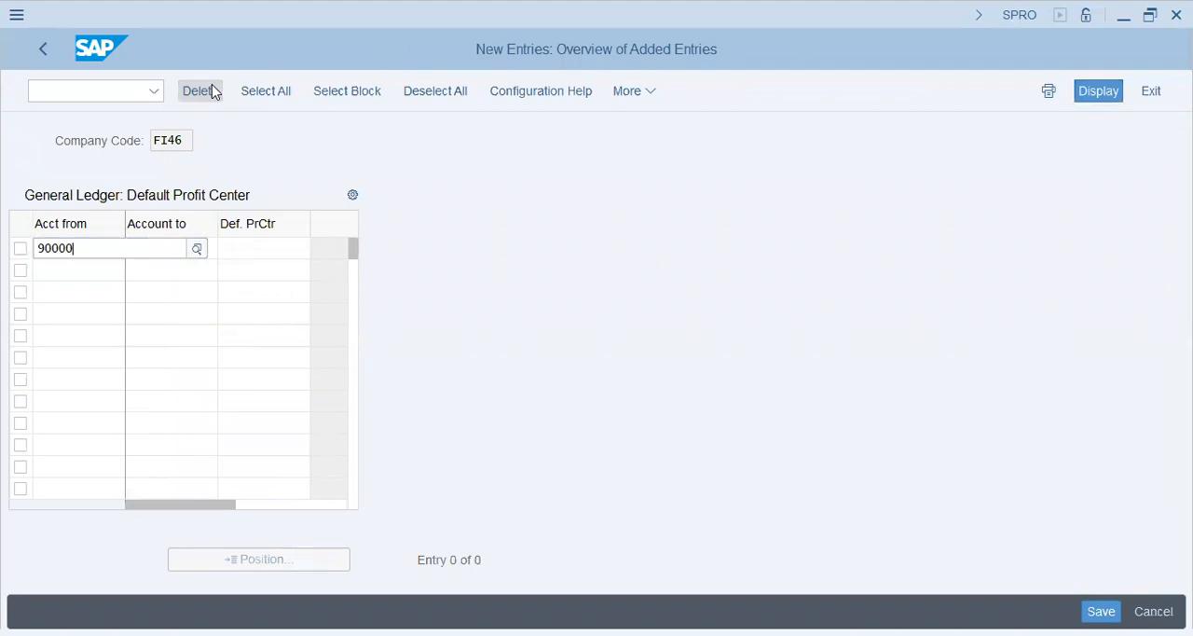
key(Tab)
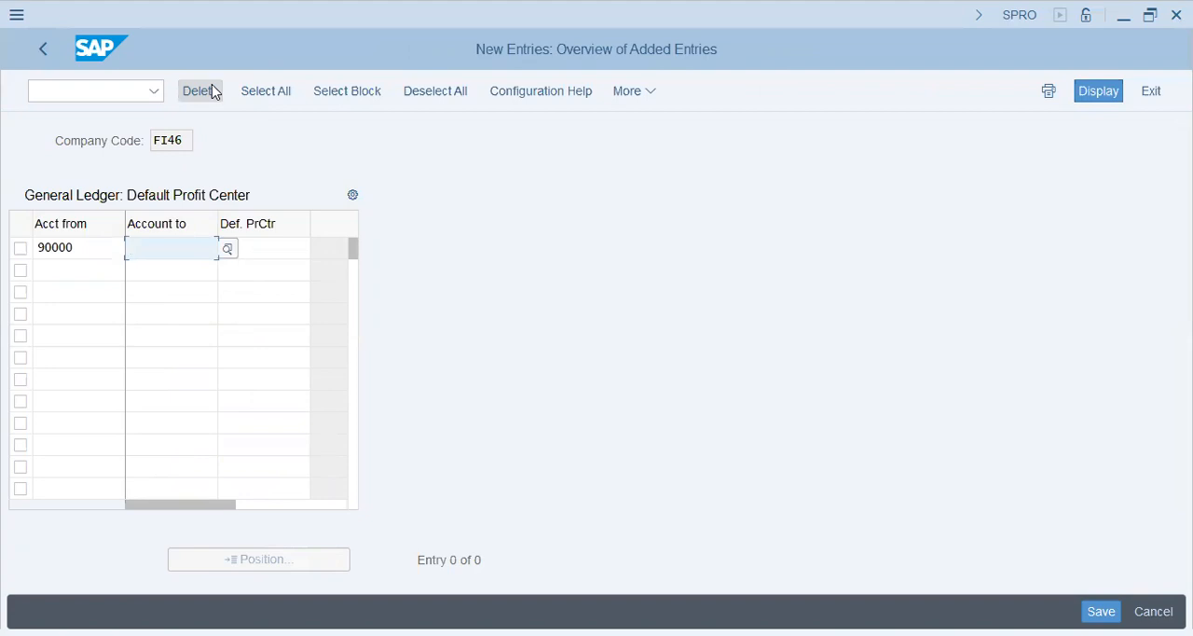
text(90099)
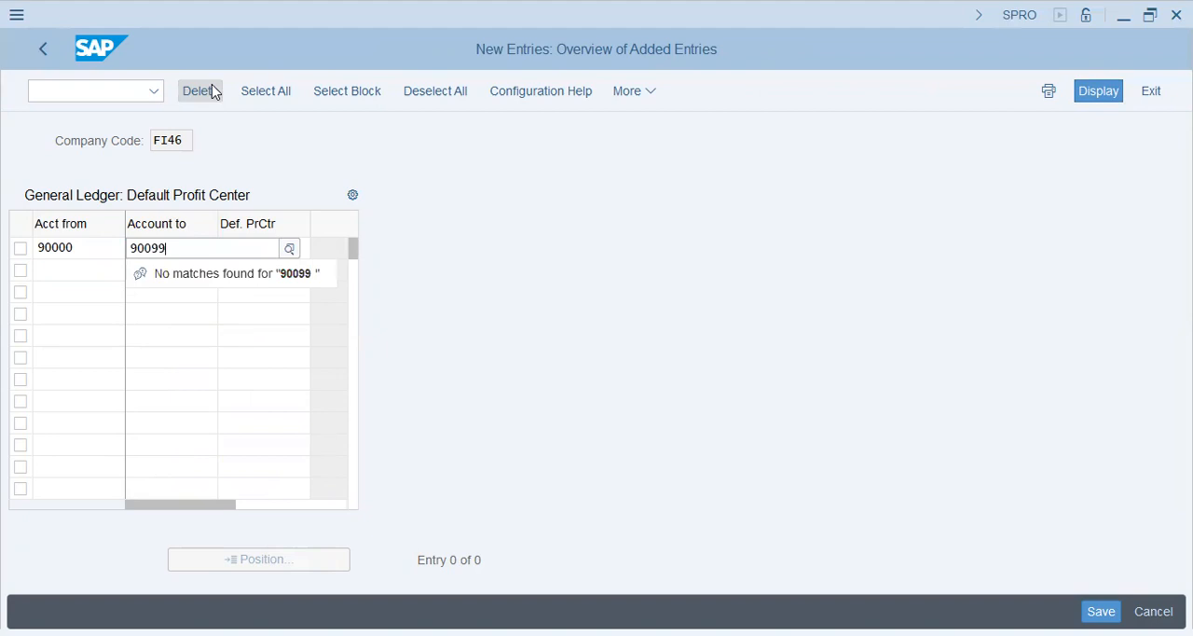
key(Tab)
Step: Assign profit center C001 Central Office of controlling area FI46 to the new entry
text(c0)
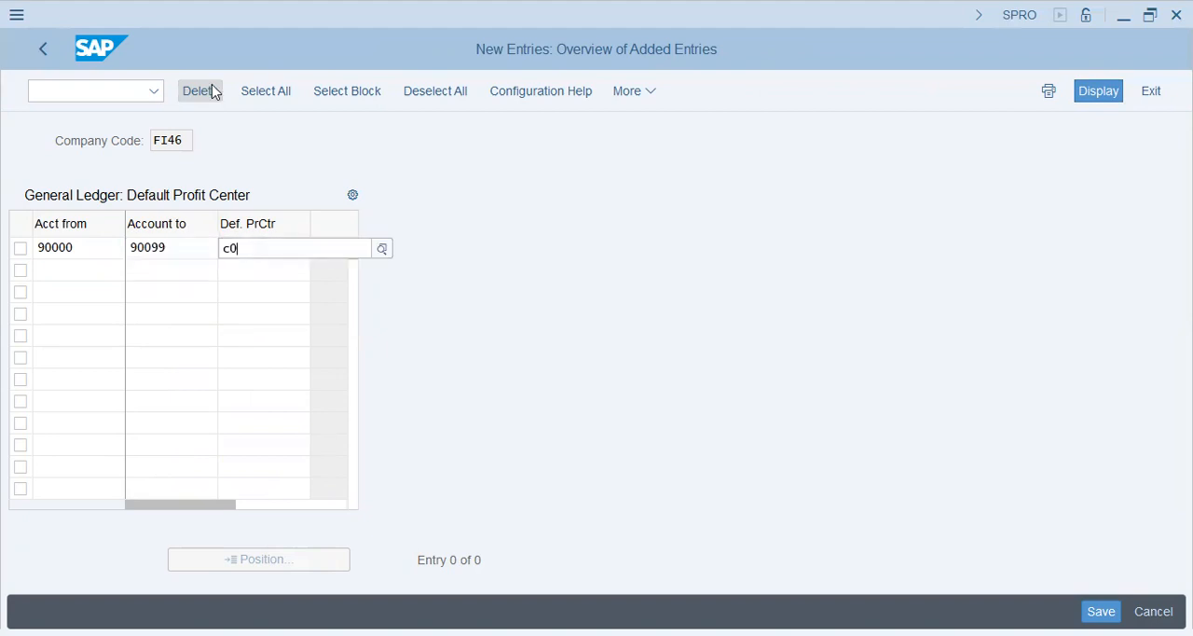
key(Down)
key(Down)
key(Down)
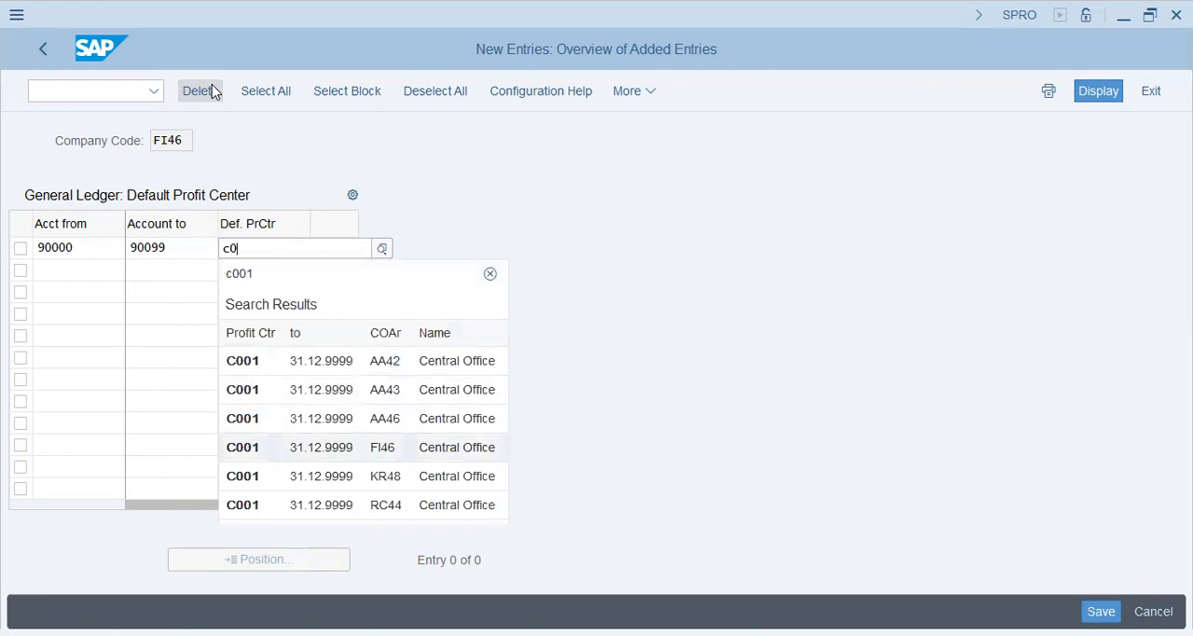
key(Return)
key(Return)
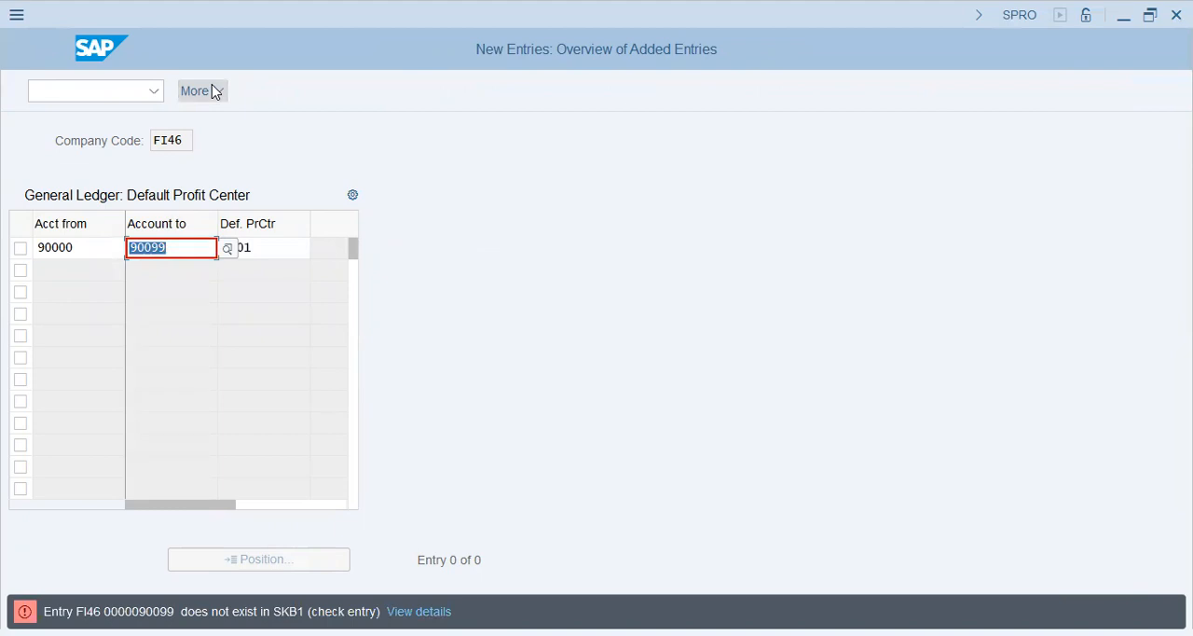
Step: Set the entry's end account to 90000 and save it under the proposed customizing request
text(90000)
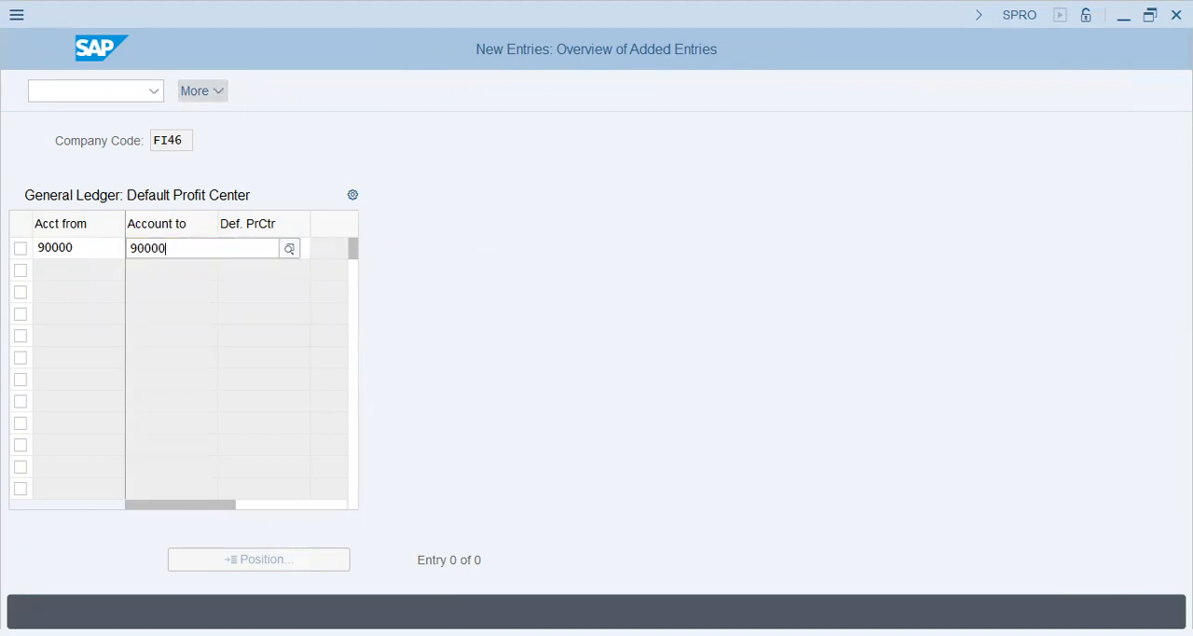
key(Return)
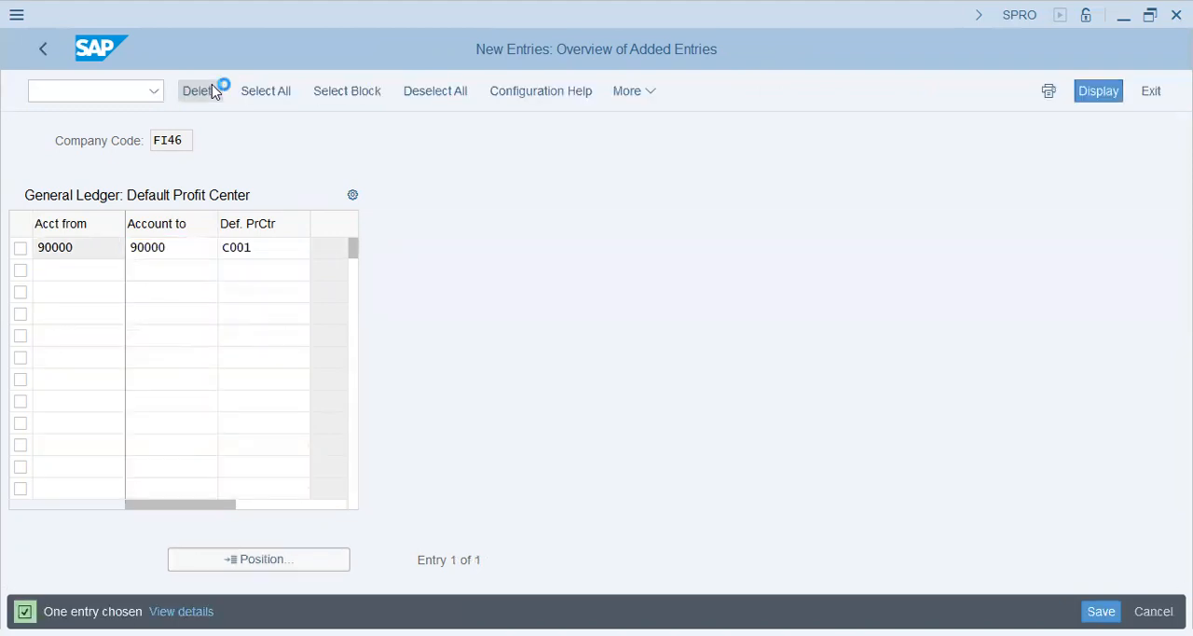
key(ctrl+s)
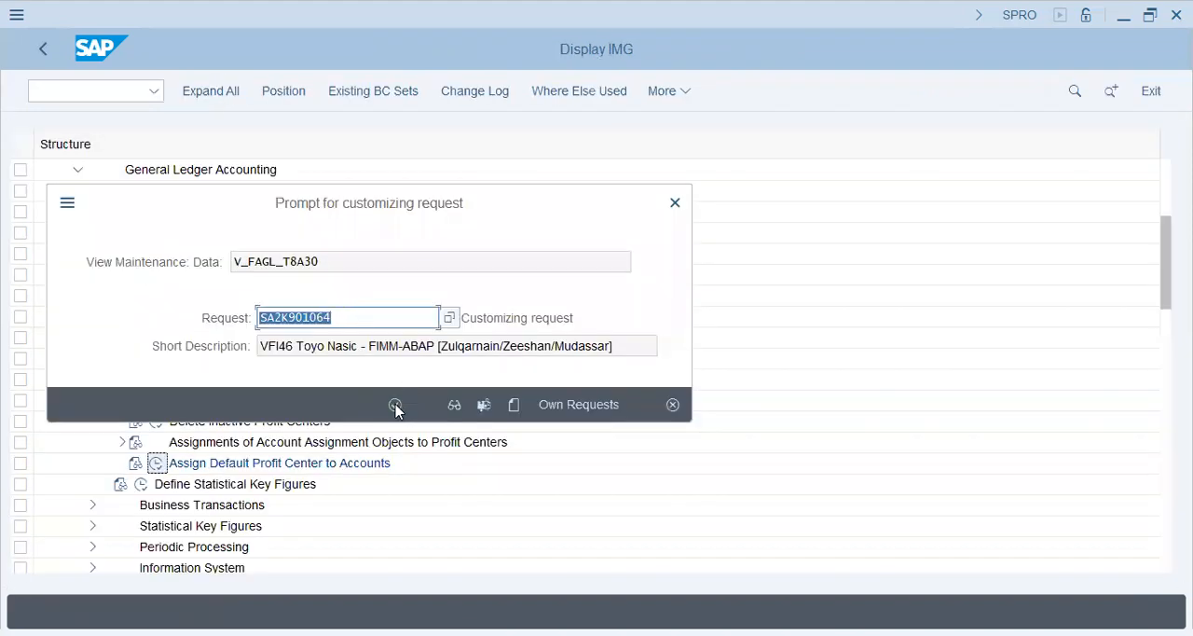
click(396, 406)
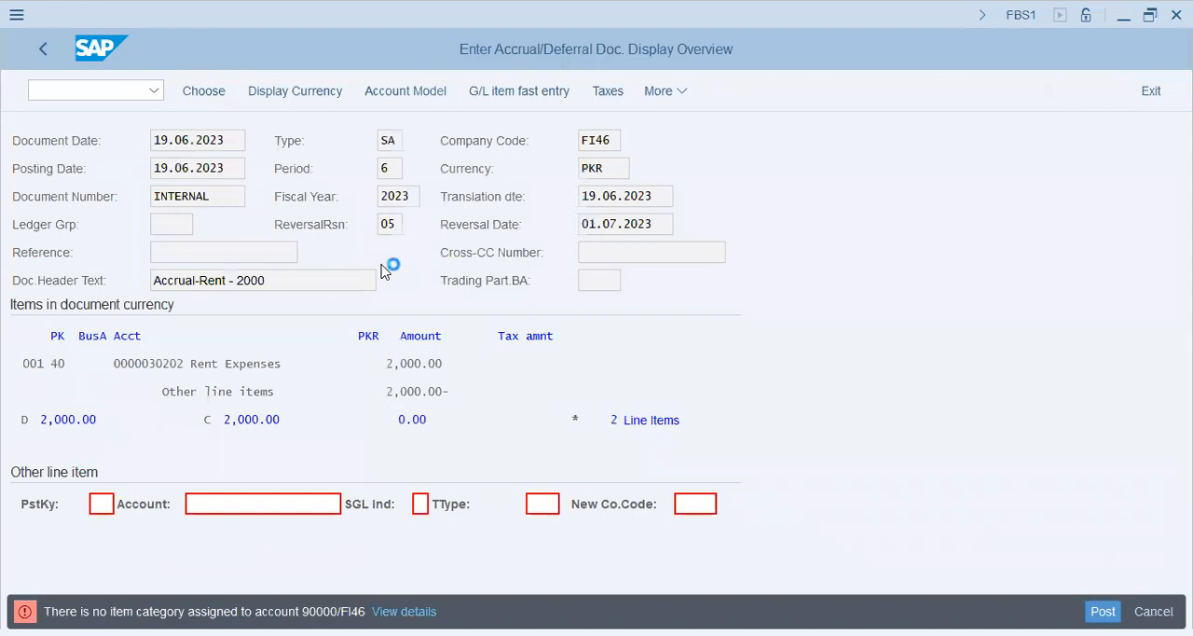
Step: Restart the accrual entry with transaction /nfbs1 and set the document date to 19.06.2023
click(1092, 601)
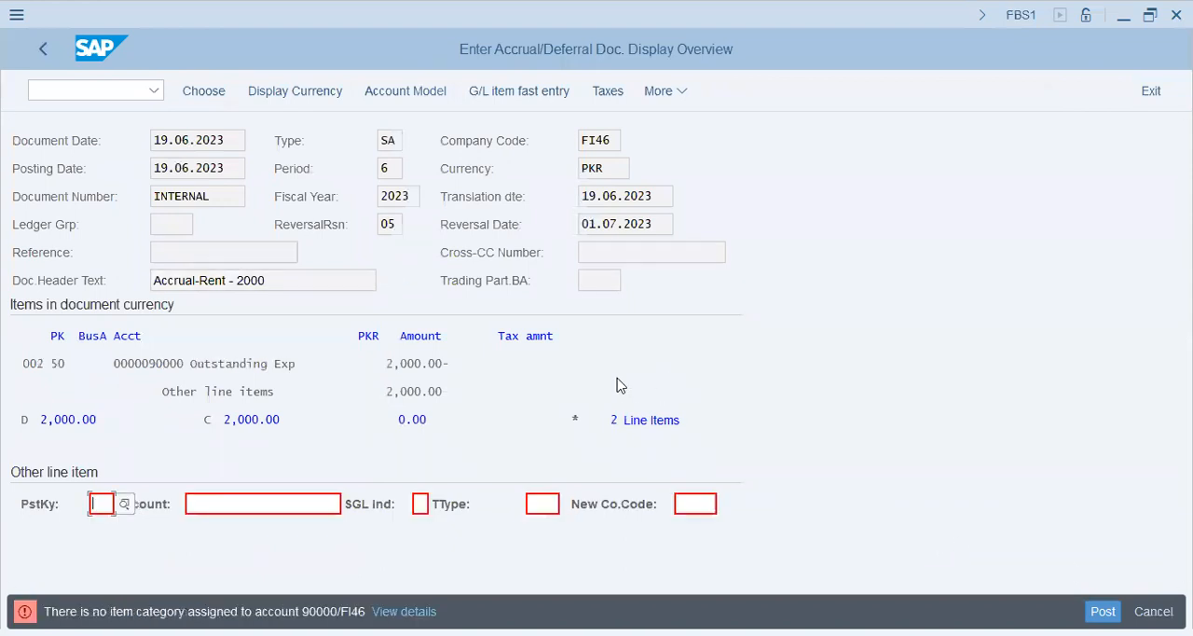
click(99, 94)
text(/nfbs1)
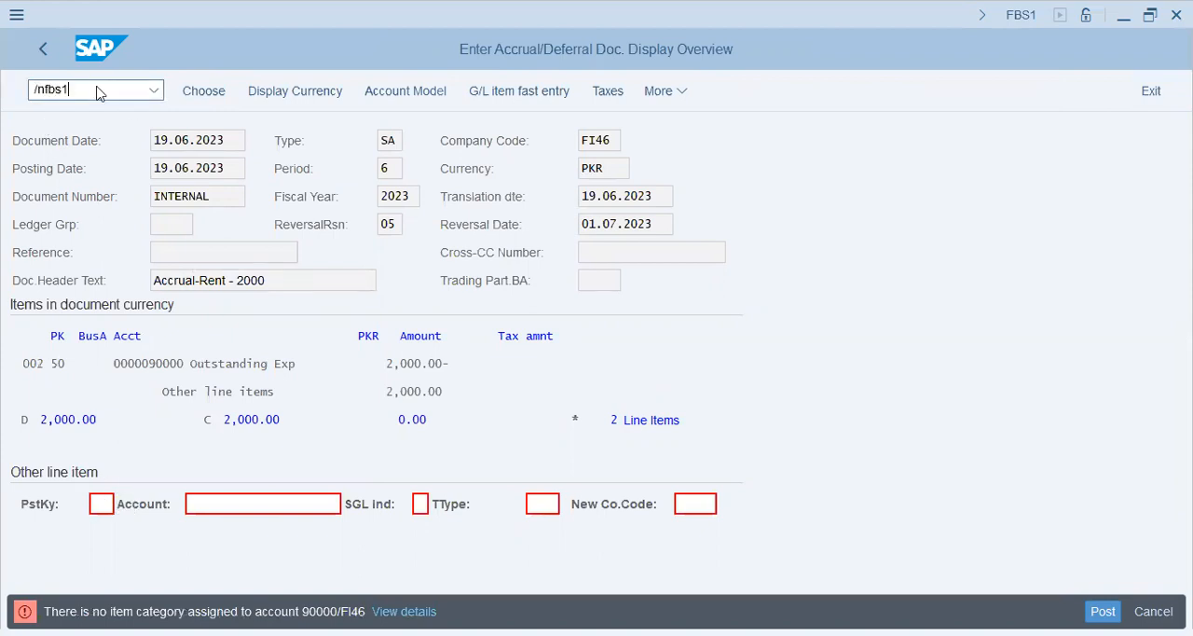
key(Return)
key(Down)
key(Return)
key(Down)
key(Down)
key(Down)
key(Down)
key(Down)
key(Down)
key(Down)
key(Down)
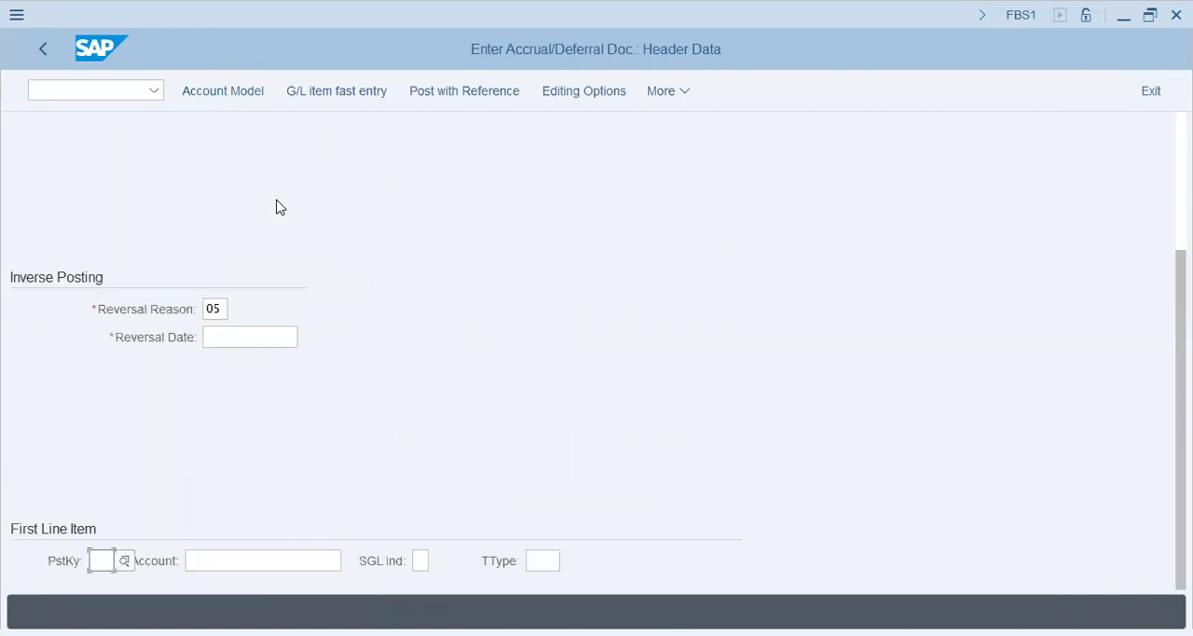
Step: Set the reversal date to 01.07.2023 and the first line item to posting key 40 with account 30202
click(259, 338)
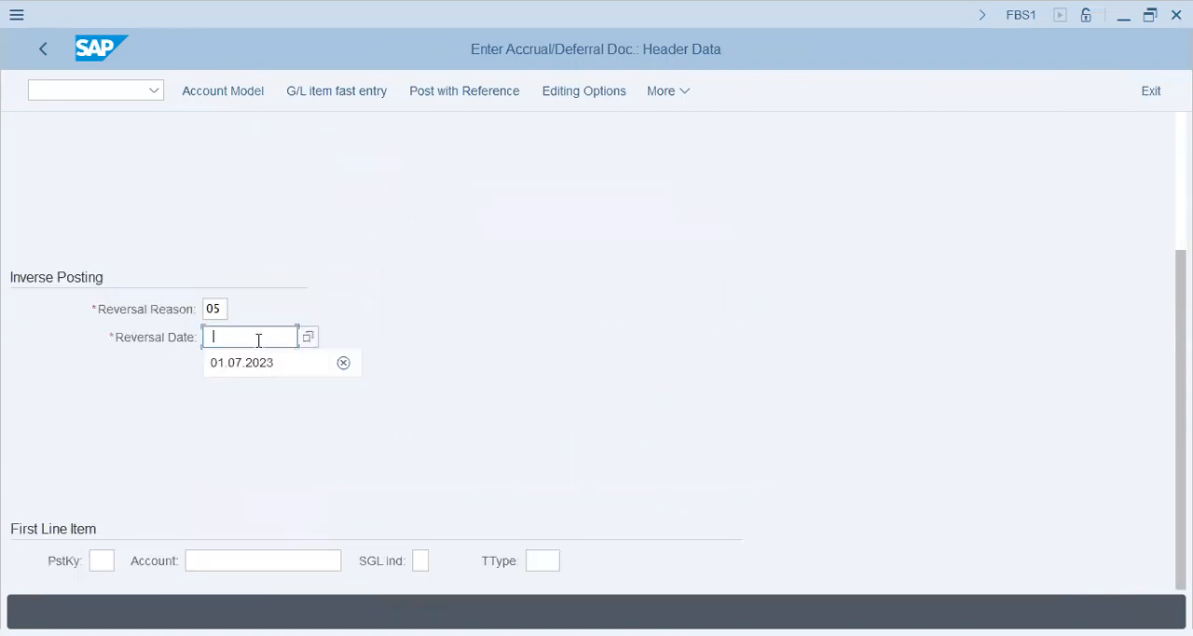
key(Down)
key(Return)
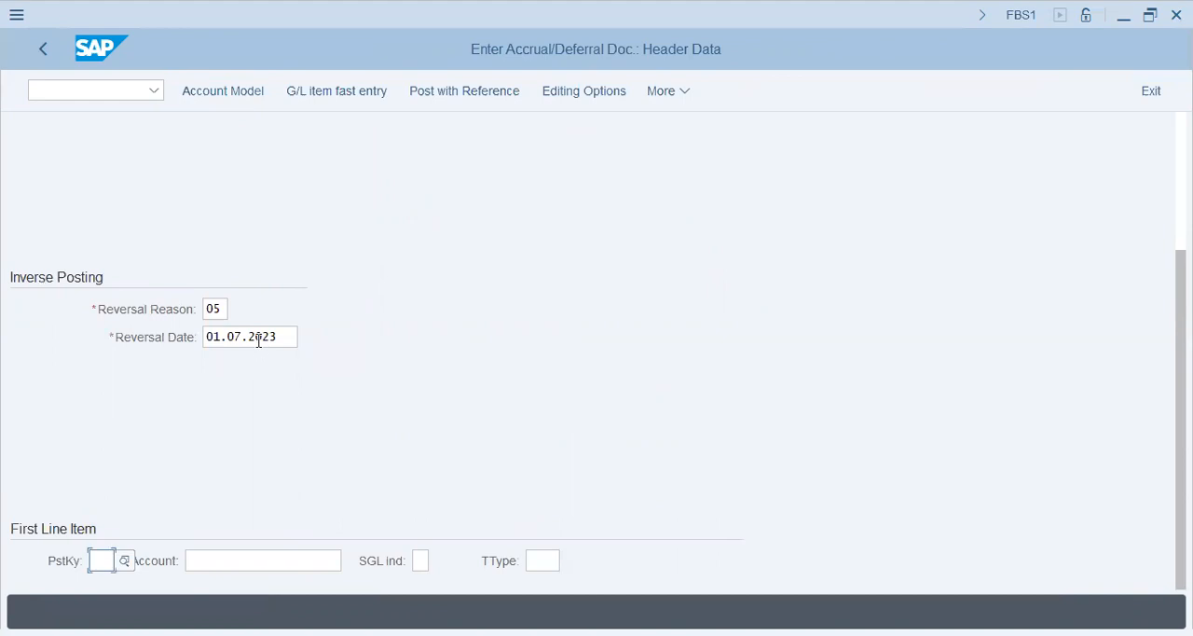
text(40)
key(Tab)
text(3)
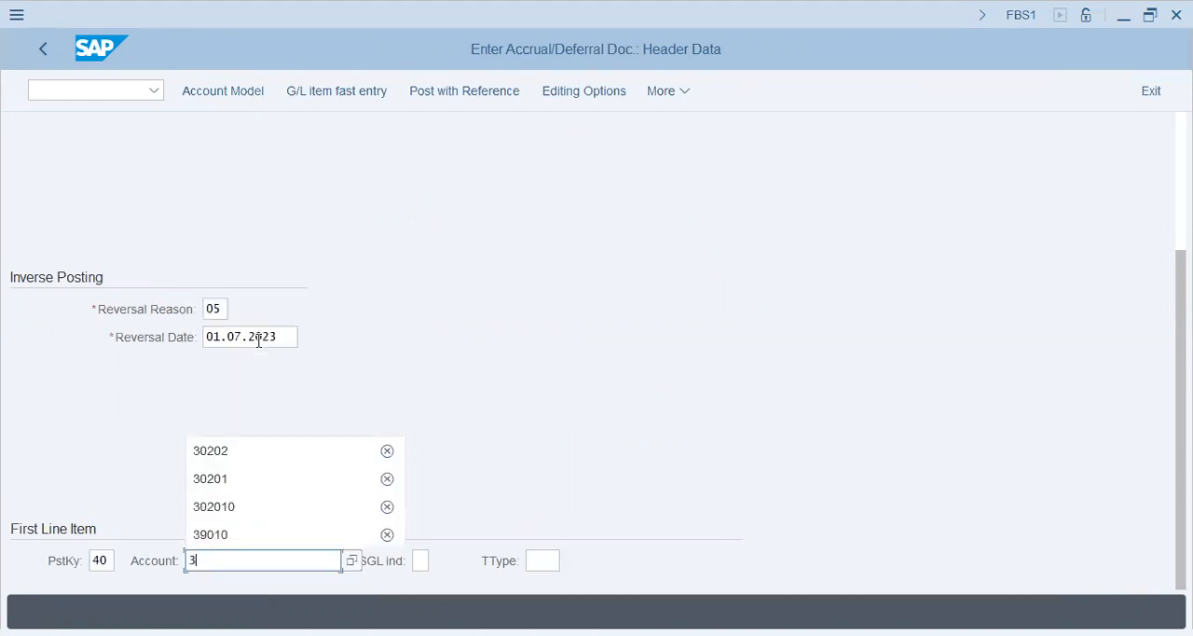
text(260)
key(BackSpace)
key(BackSpace)
key(BackSpace)
text(0202)
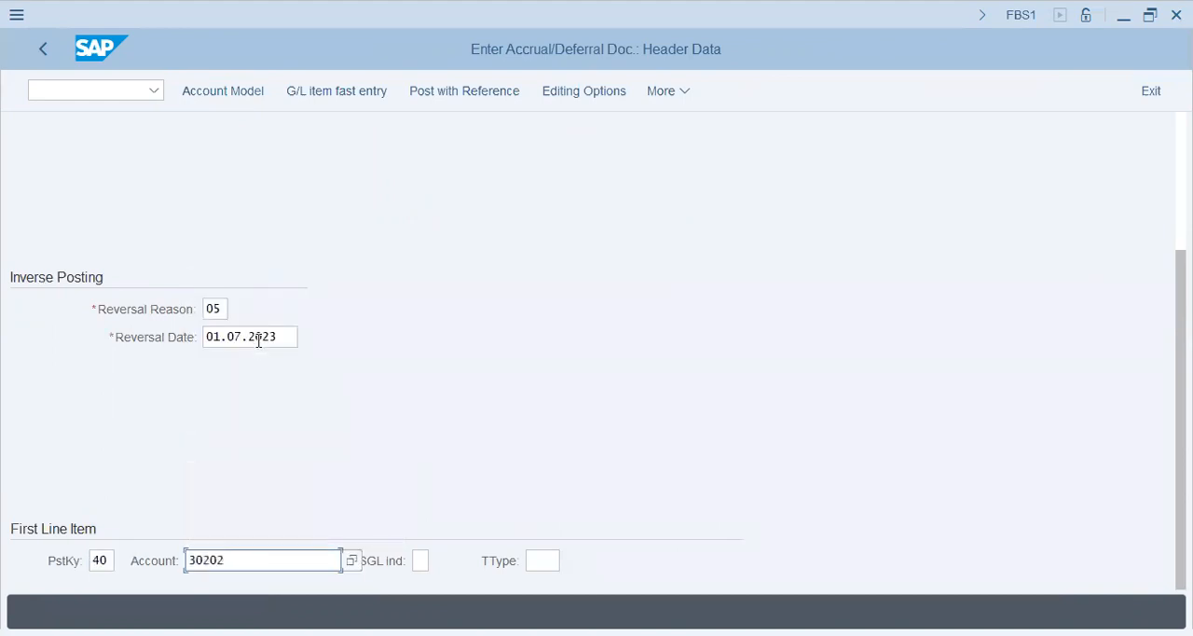
key(Return)
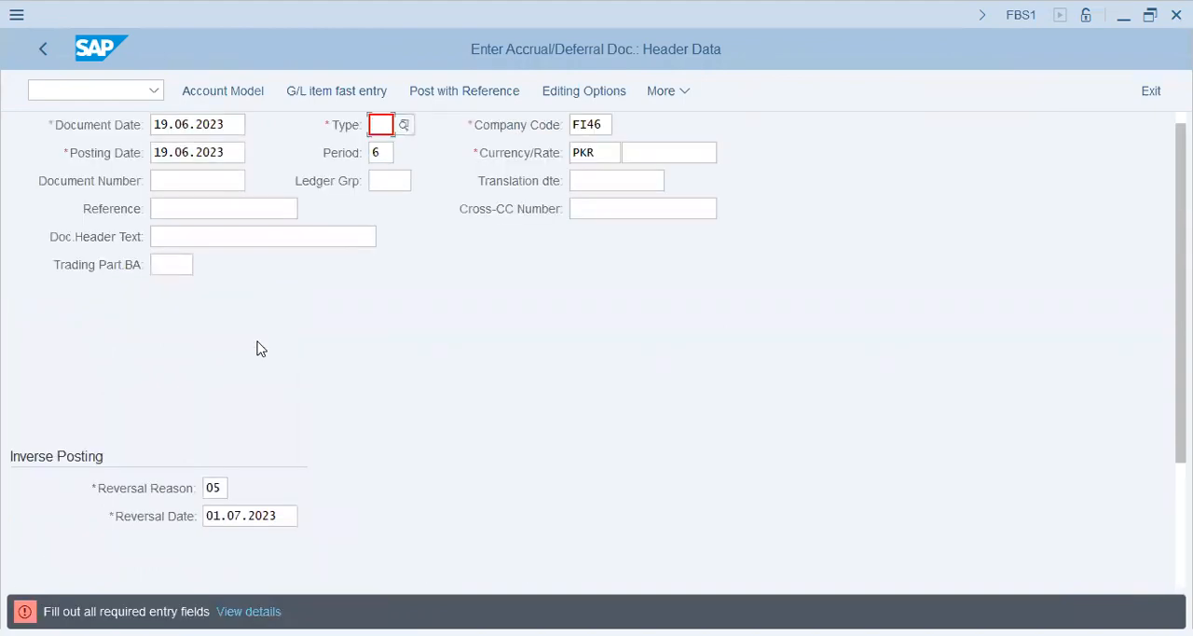
Step: Set the document type to SA and proceed to the Rent Expenses line item
text(sa)
key(Tab)
key(Tab)
key(Tab)
key(Tab)
key(Tab)
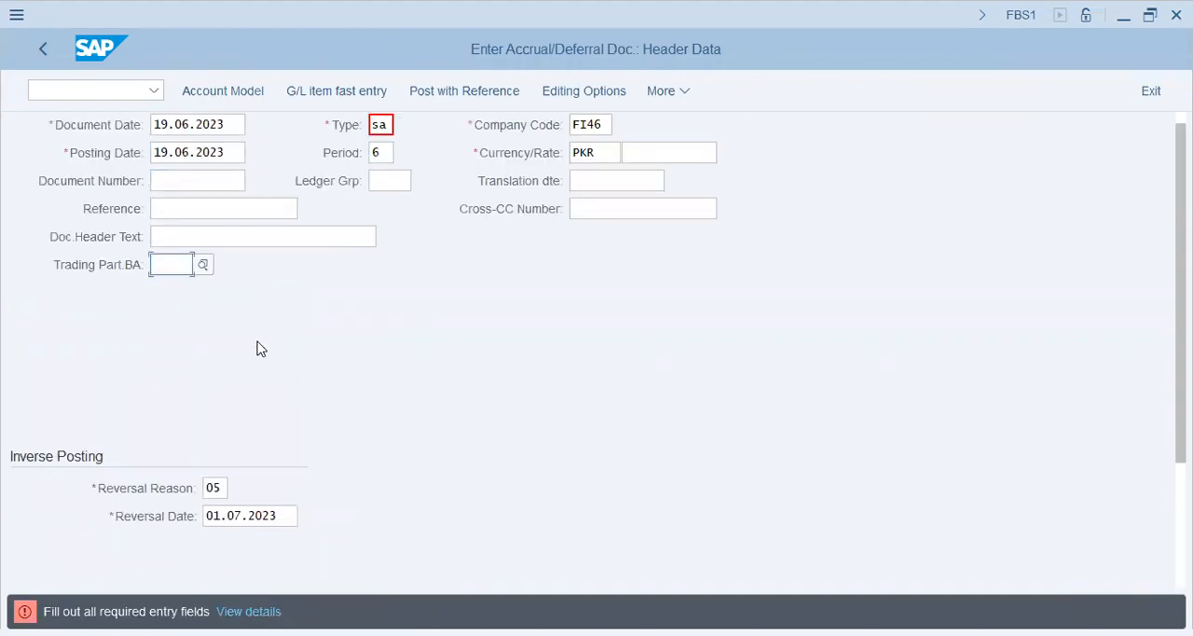
key(Tab)
key(Return)
Step: Give the debit item amount 2000, assignment "Accr.2000" and text "Accruals - 2000 - Reversal - 01.July"
text(2000)
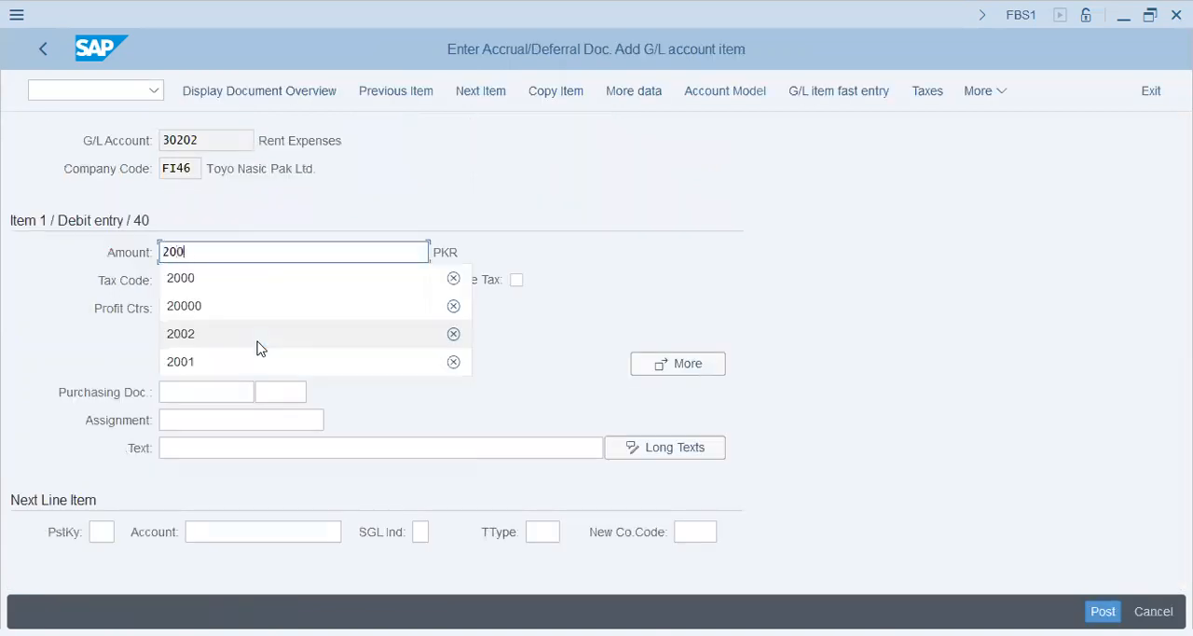
key(Tab)
key(Tab)
key(Tab)
key(Tab)
key(Tab)
key(shift+Tab)
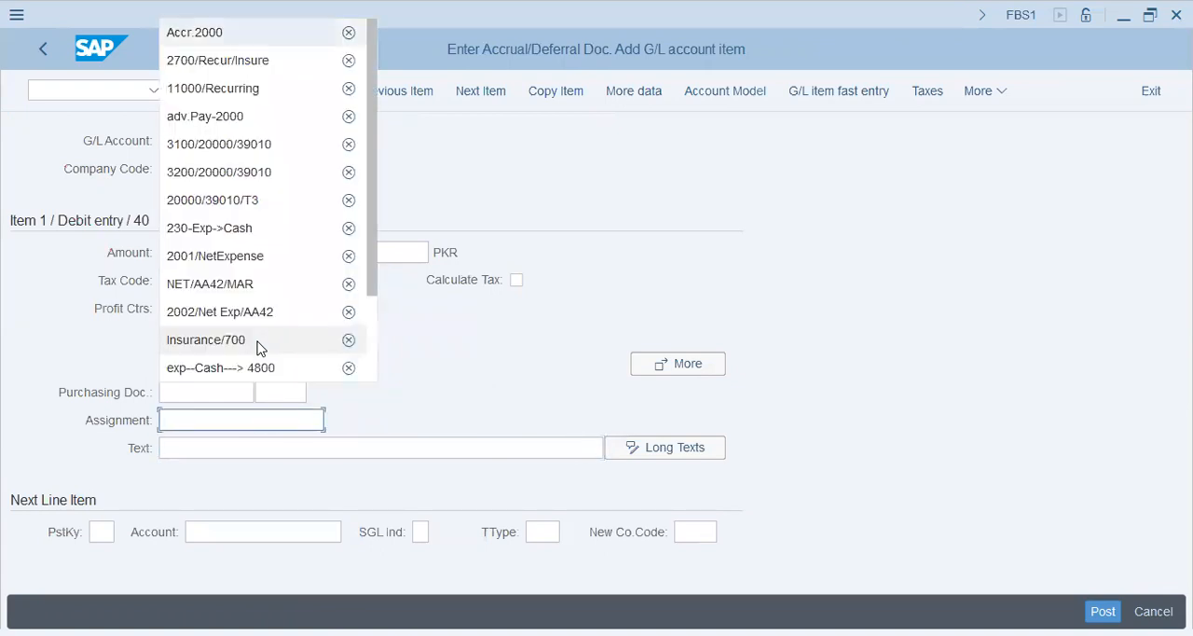
click(690, 310)
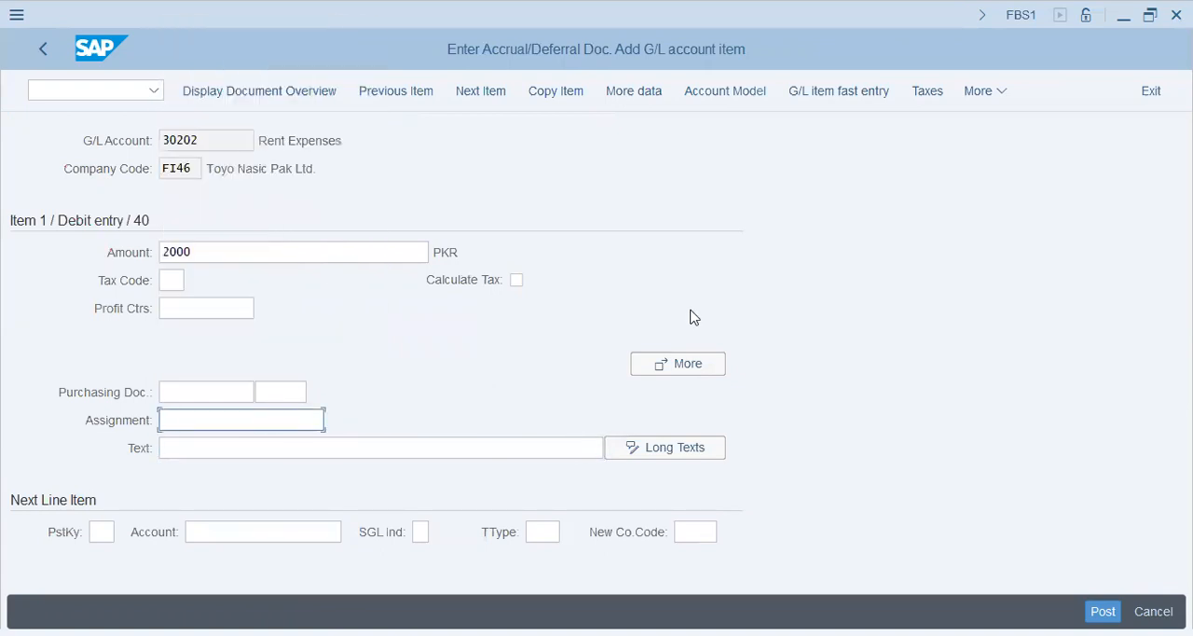
key(Down)
key(Down)
key(Return)
key(Tab)
key(Down)
key(Down)
key(Return)
key(Tab)
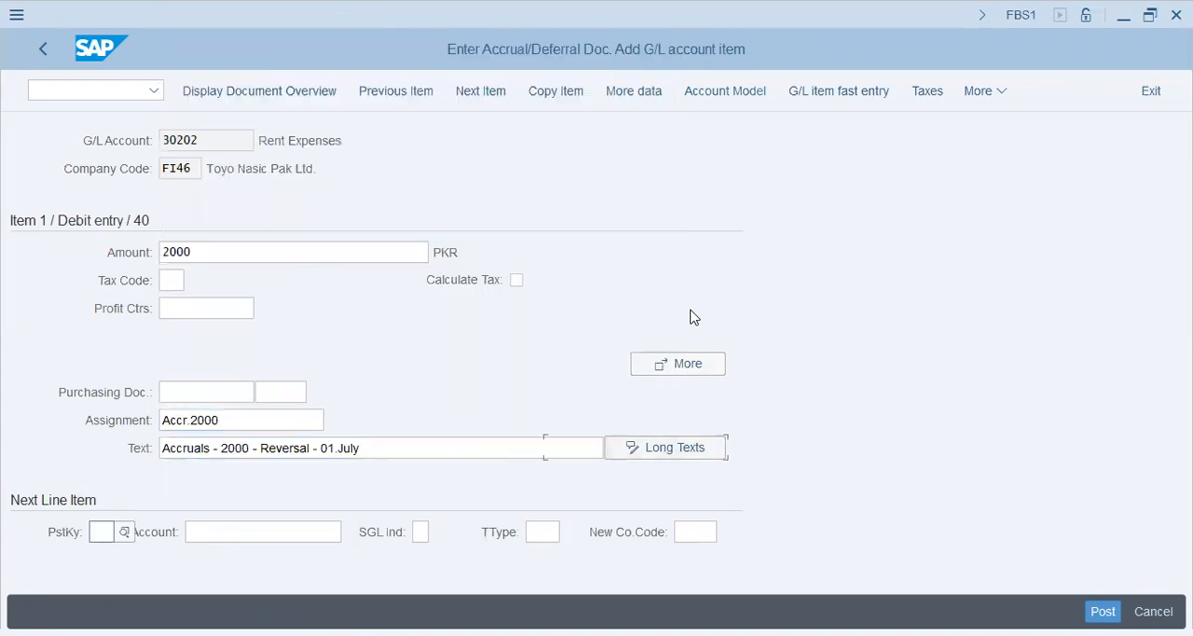
Step: Add a next line item with posting key 50 and account 90000, accepting the tax code warning
text(50)
key(Tab)
text(90000)
key(Return)
key(Return)
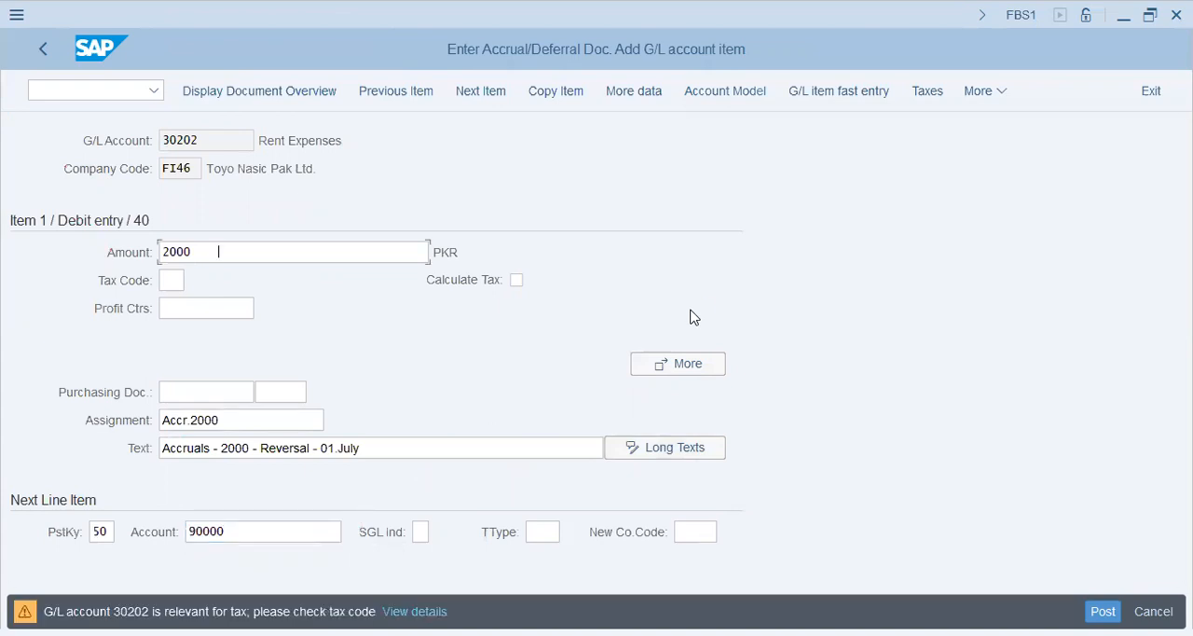
Step: Give the credit item amount *, assignment "Accr.2000" and text "Accruals - 2000 - Reversal - 01.July"
text(*)
key(Tab)
key(Tab)
key(Tab)
key(Tab)
key(Tab)
key(Return)
key(Tab)
key(Down)
key(Return)
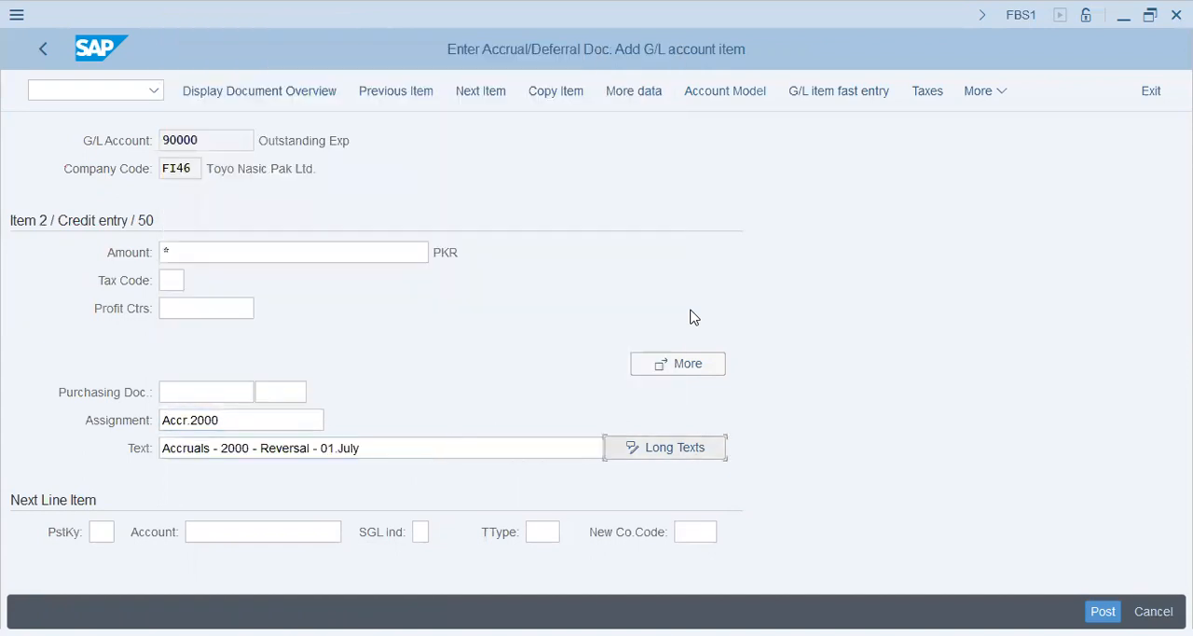
Step: Display the document overview, post the accrual document and highlight its document number
click(211, 83)
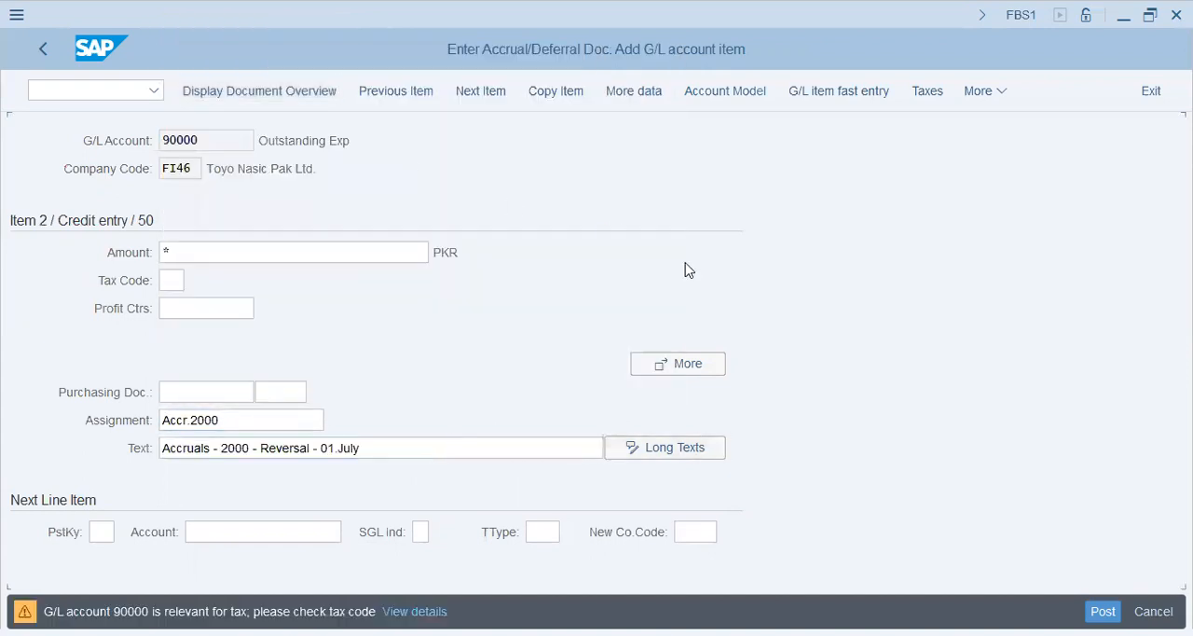
key(Return)
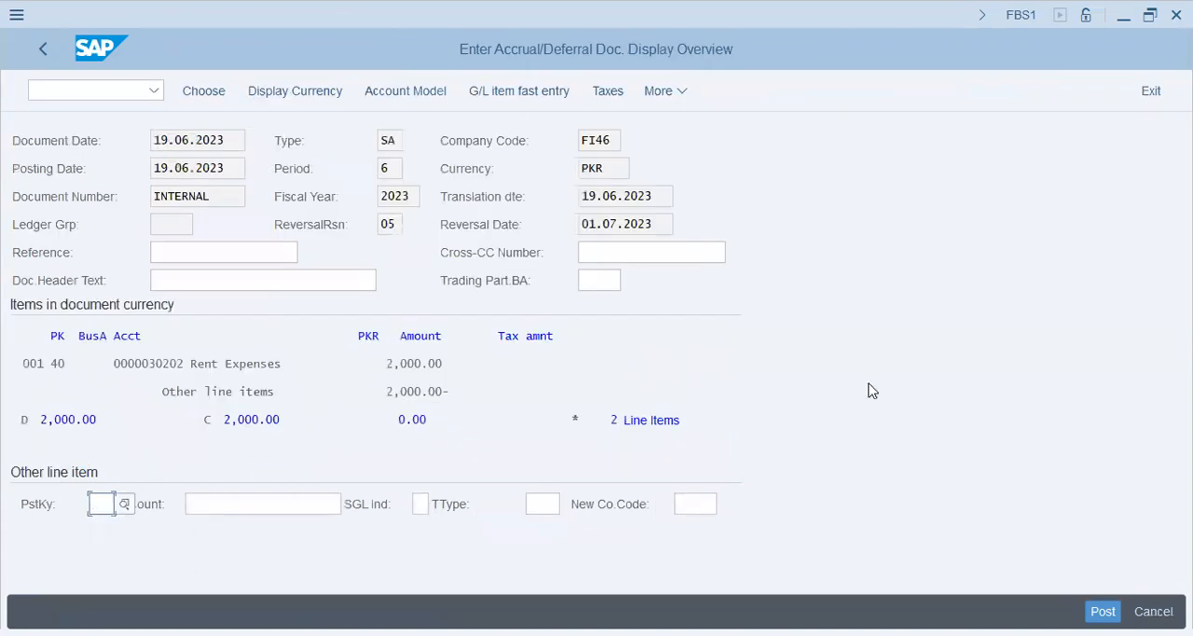
click(1103, 610)
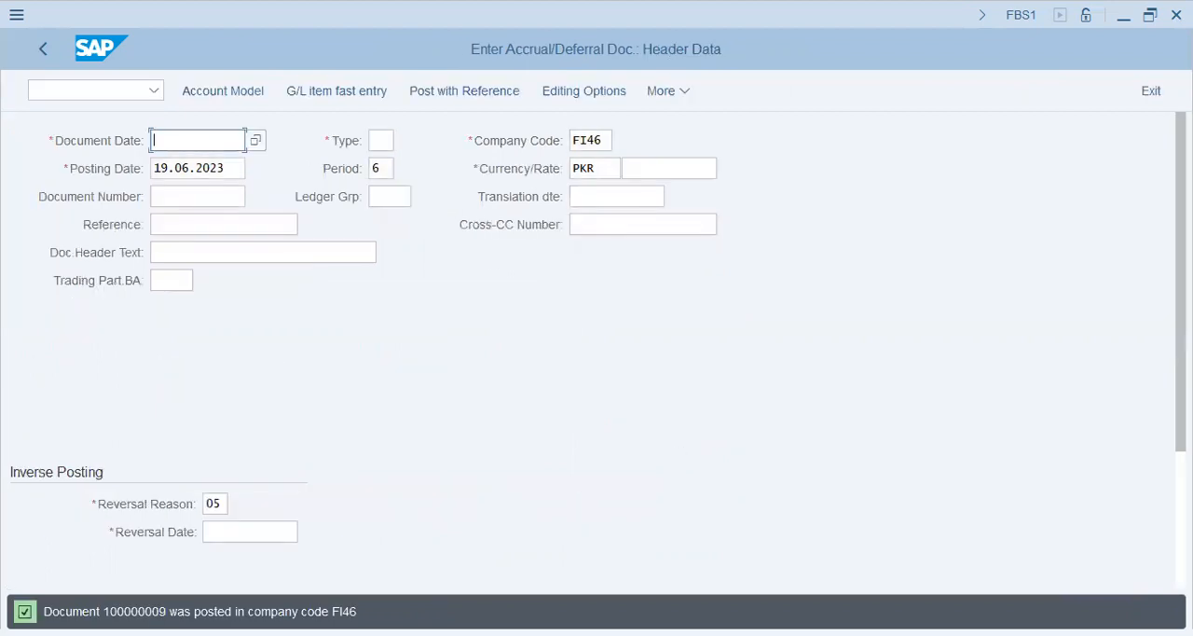
double_click(136, 612)
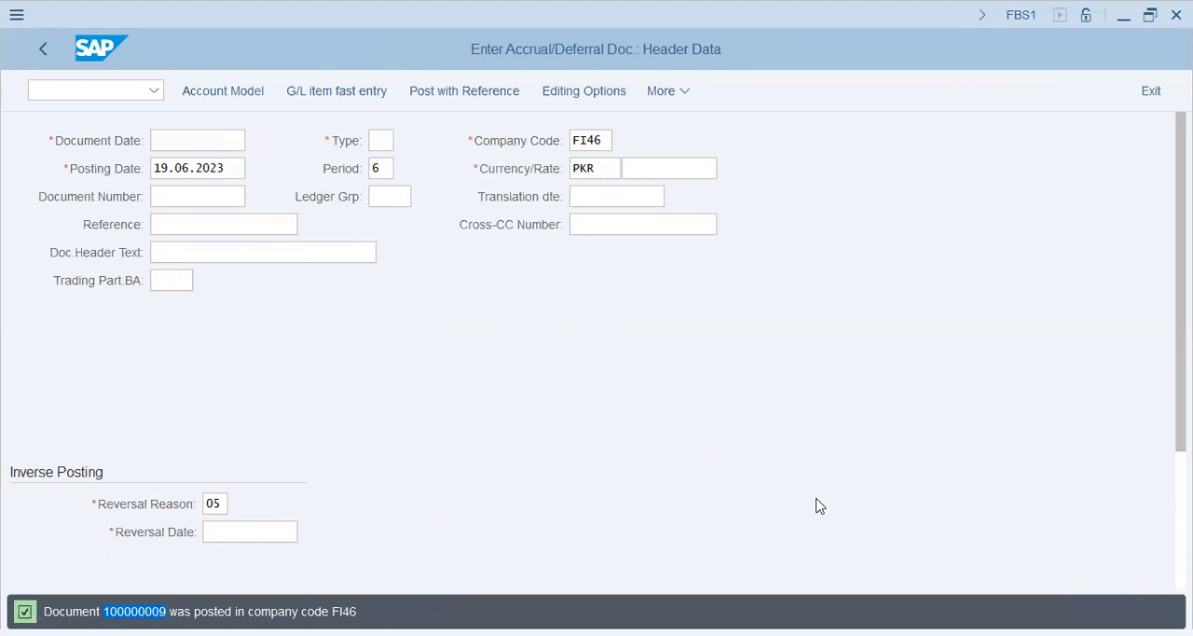
key(alt+Tab)
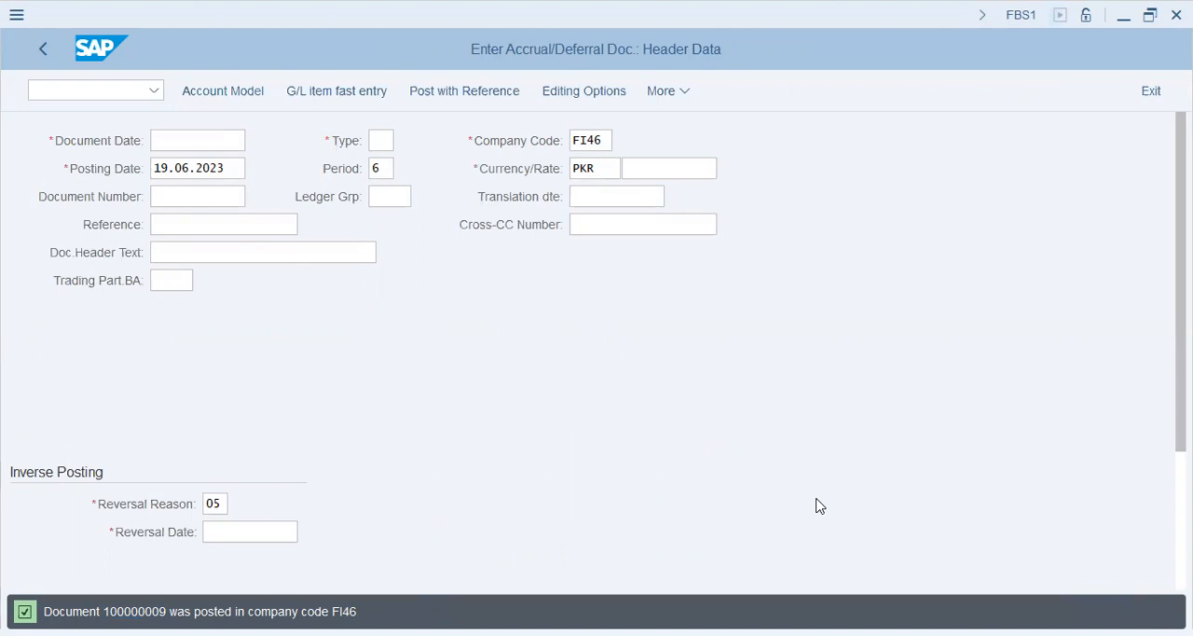
Step: Open the Reverse Accrual/Deferral Documents transaction with /nf.81
click(67, 93)
text(/nf81)
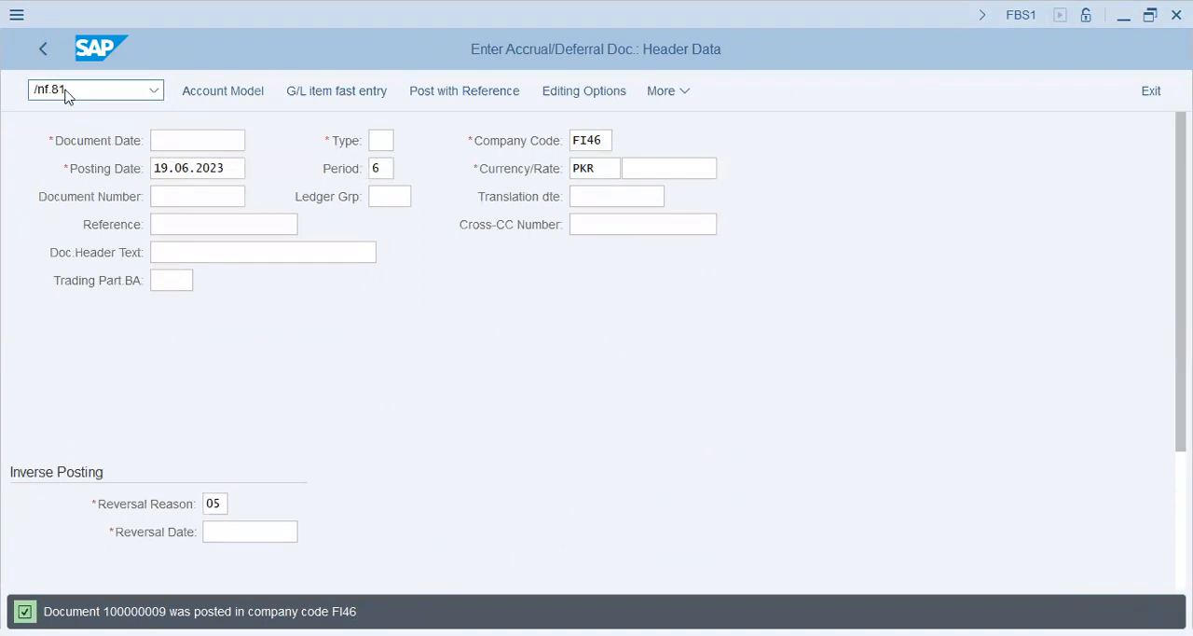
key(Return)
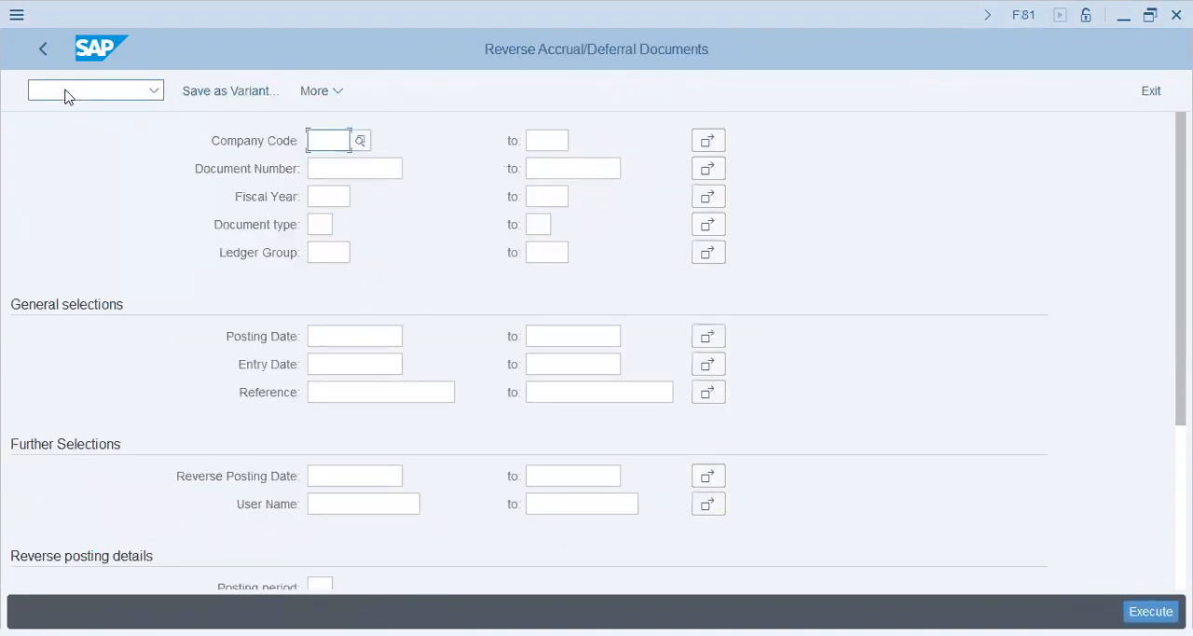
Step: Restrict the reversal selection to company code FI46 and document type SA
text(fi46)
key(Tab)
key(Down)
key(Down)
key(Down)
key(Down)
key(shift+Tab)
key(Down)
key(Down)
key(Up)
key(Up)
key(Up)
key(Up)
key(Up)
Step: Set the posting date in the general selections to 01.07.2023
key(Down)
key(Down)
key(Down)
key(Up)
text(sa)
key(Down)
key(Down)
key(Down)
key(Down)
key(Up)
key(Up)
text(01.)
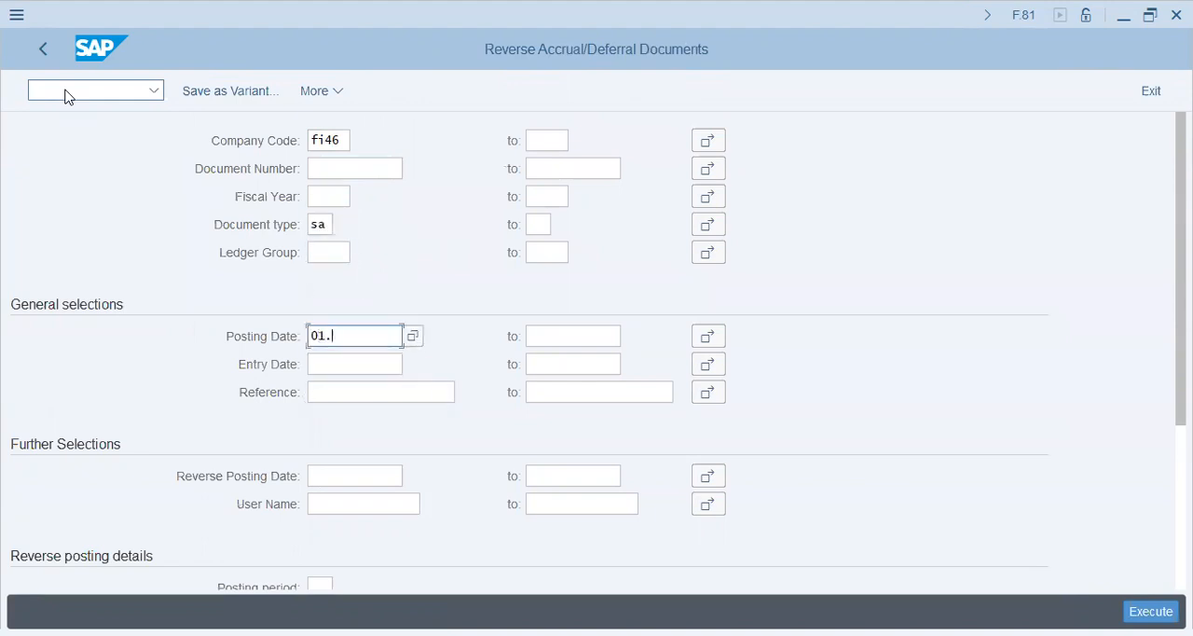
text(07.2023)
key(Down)
key(Down)
key(Up)
key(Down)
key(Down)
Step: Set the reverse posting date to 01.07.2023, the posting period to 07 and the reversal reason to 05
text(01.0)
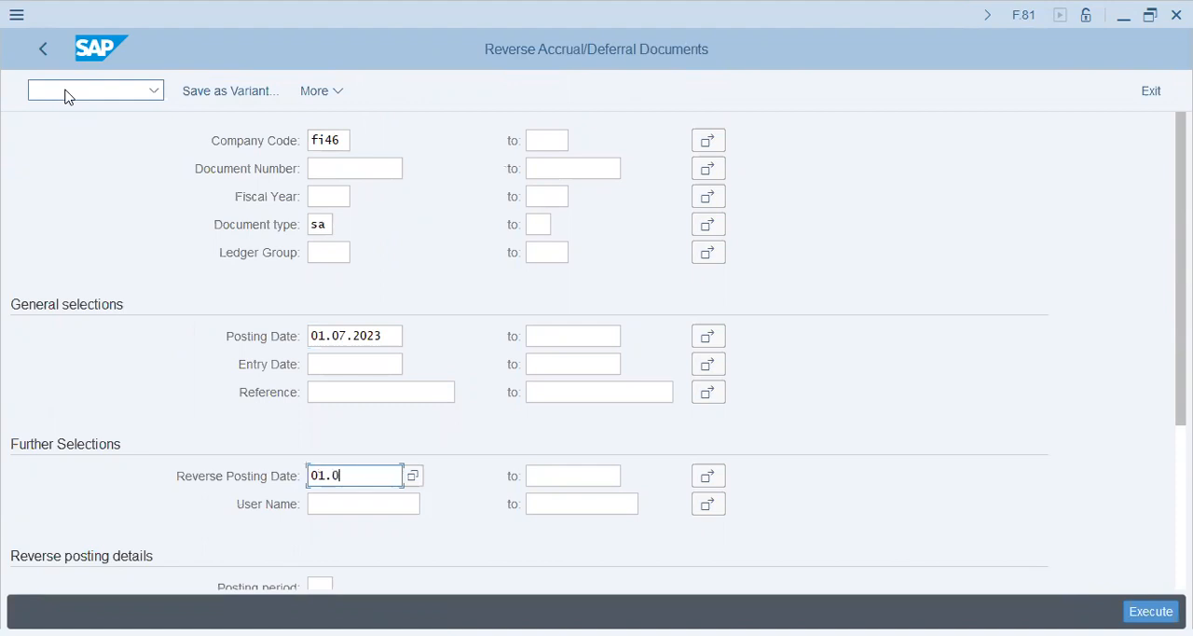
text(7.2023)
key(Down)
key(Down)
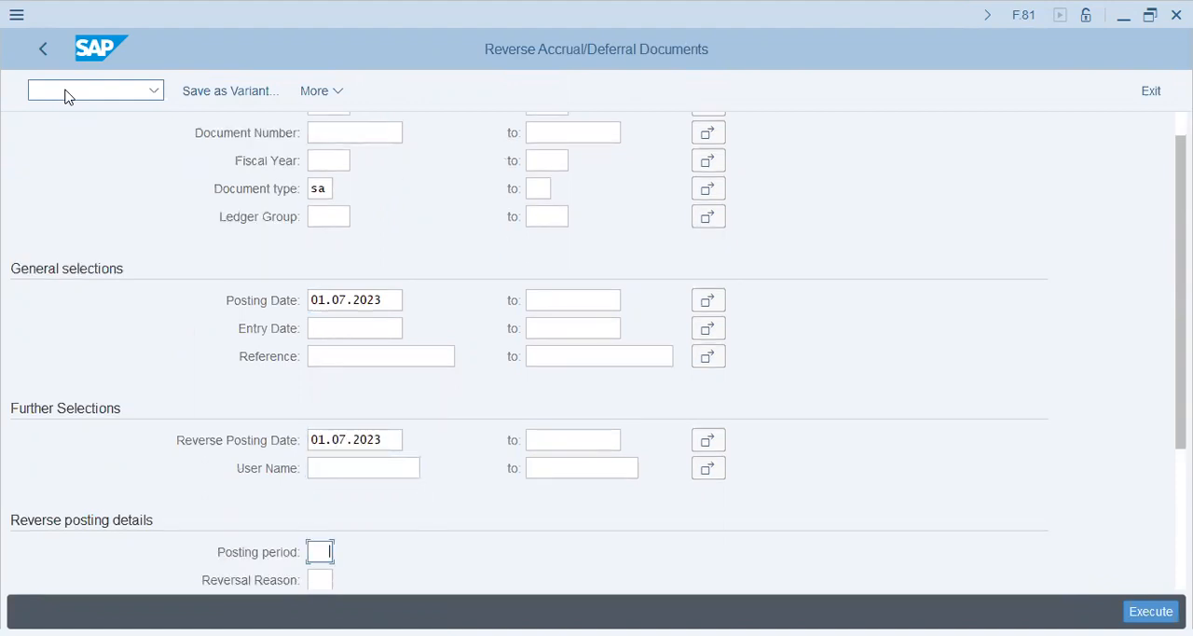
text(0)
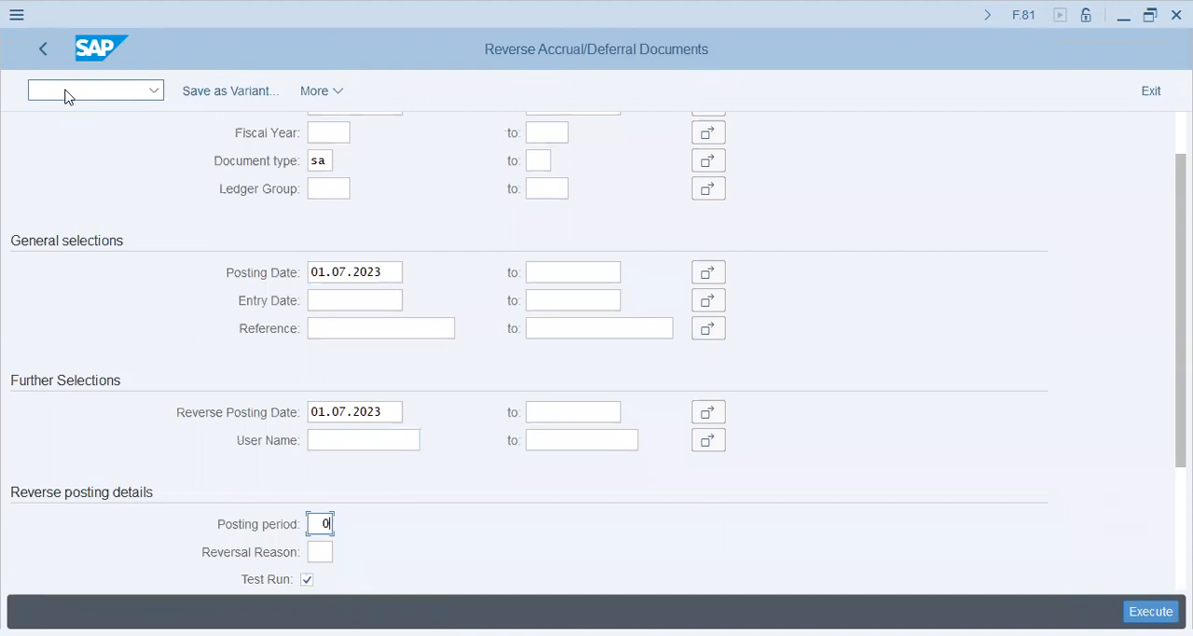
text(7)
key(Down)
text(05)
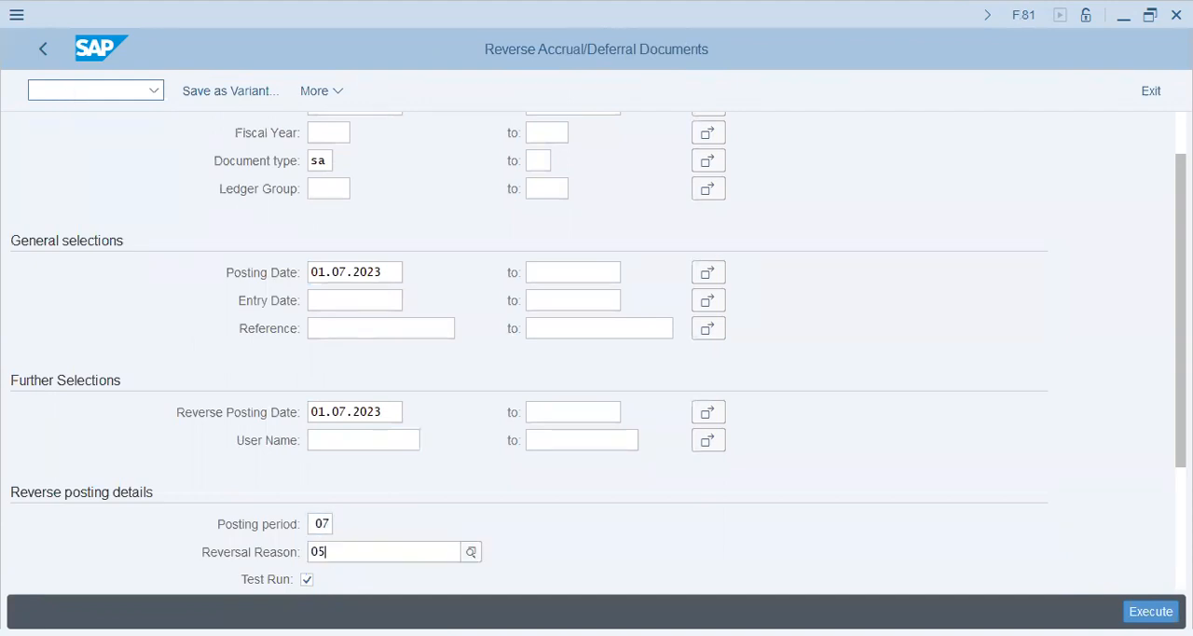
key(Down)
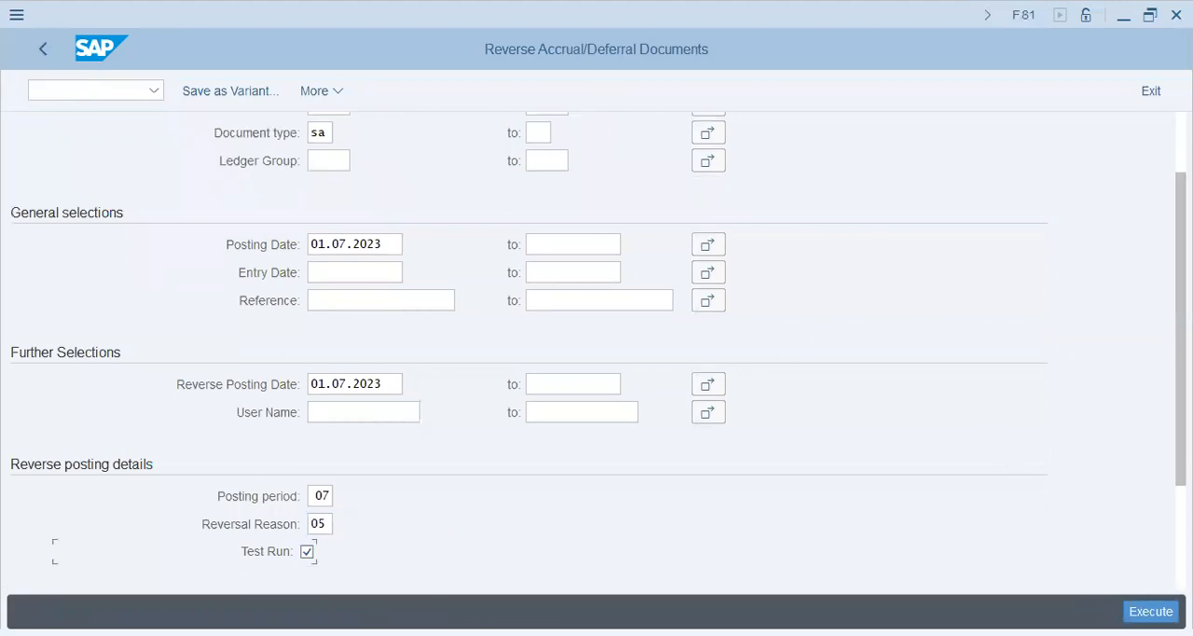
Step: Try to execute the reversal test run with the posting date restriction, and check the selection criteria
click(1151, 611)
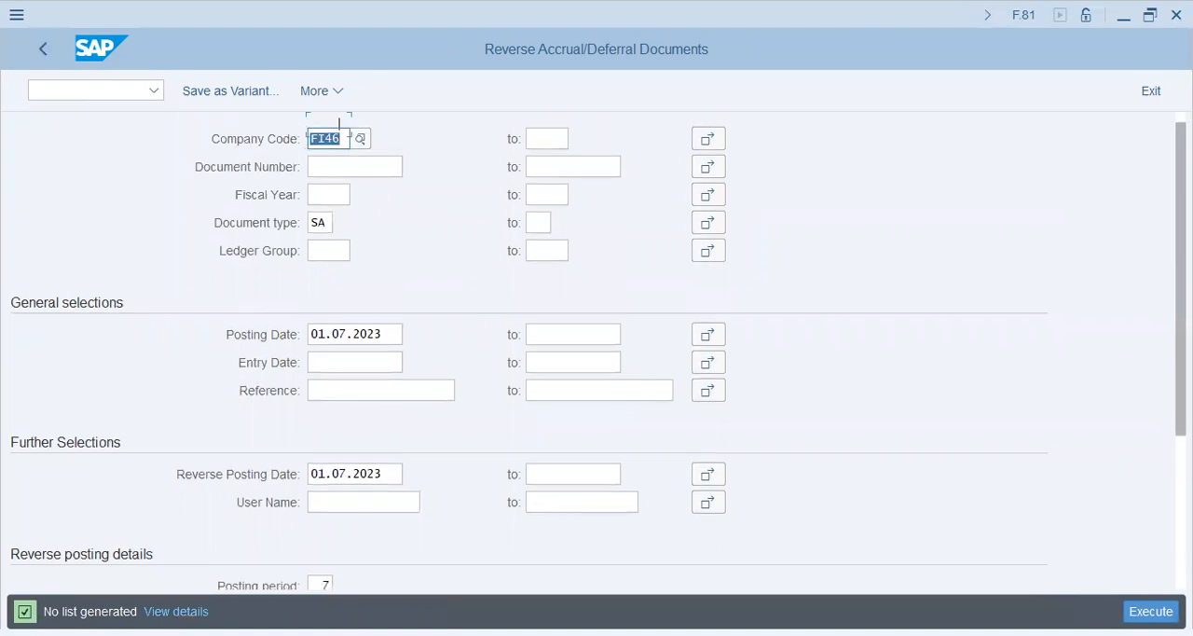
scroll(339, 121, down, 3)
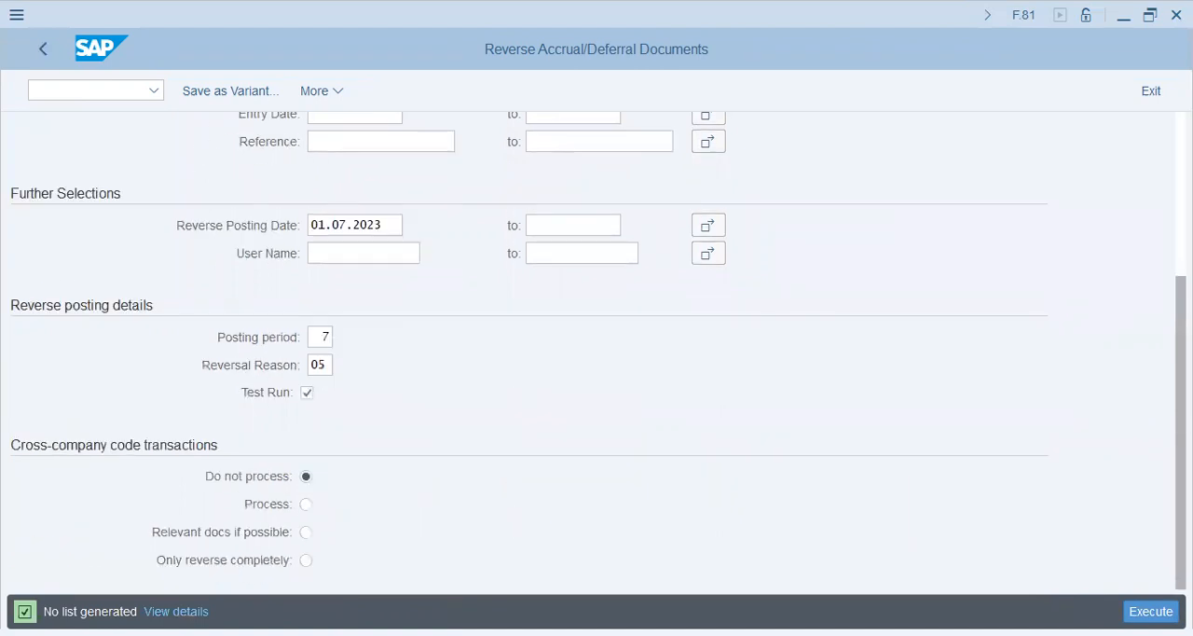
scroll(566, 161, up, 2)
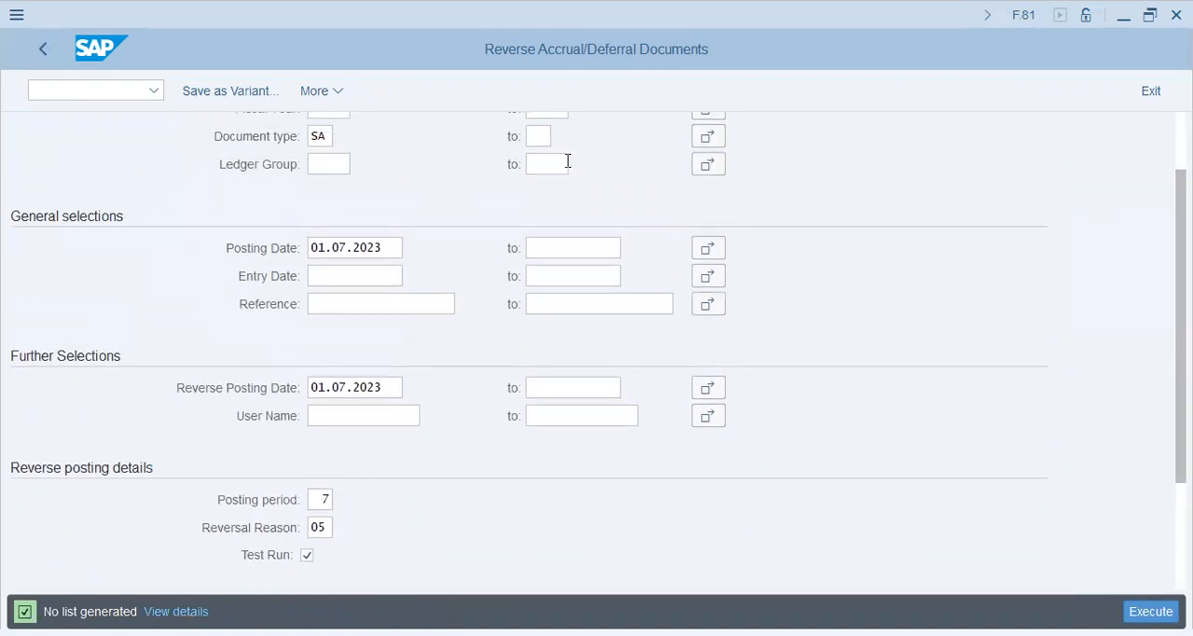
Step: Clear the posting date selection, rerun the reversal test run and review its log
drag(395, 248, 208, 266)
key(BackSpace)
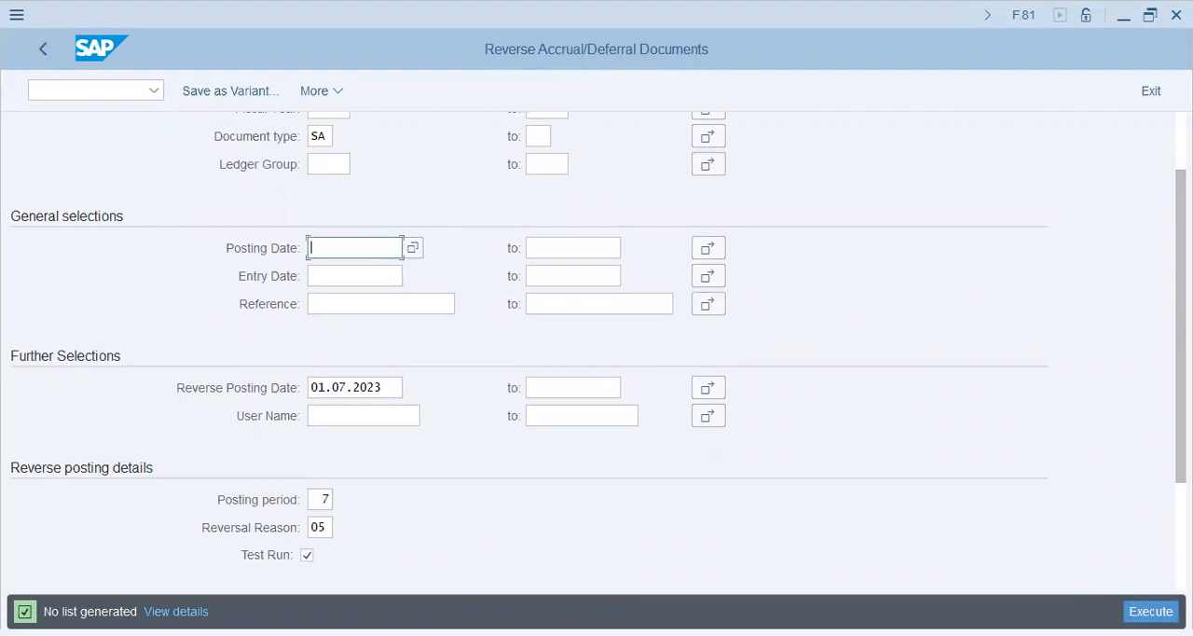
key(F8)
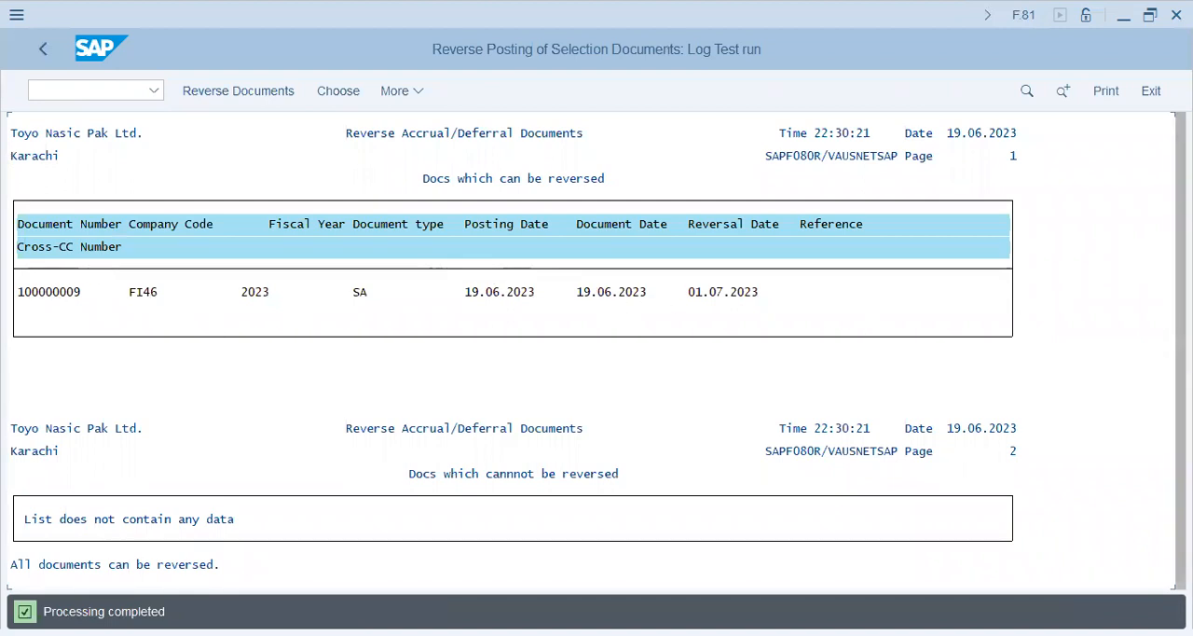
scroll(593, 373, down, 1)
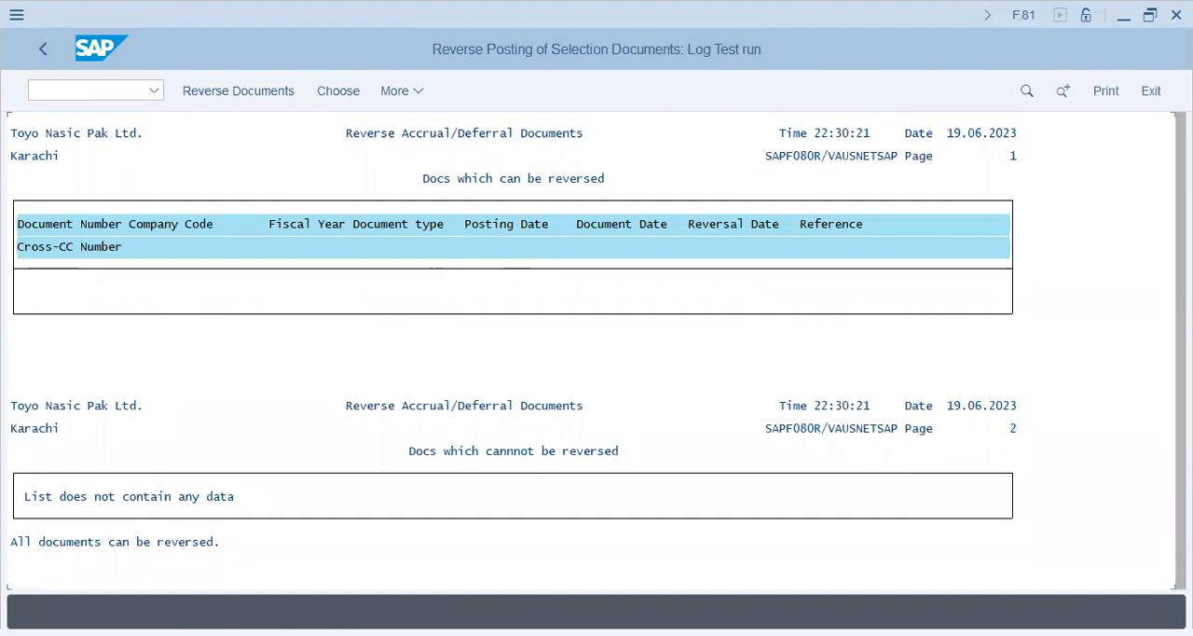
scroll(283, 233, up, 1)
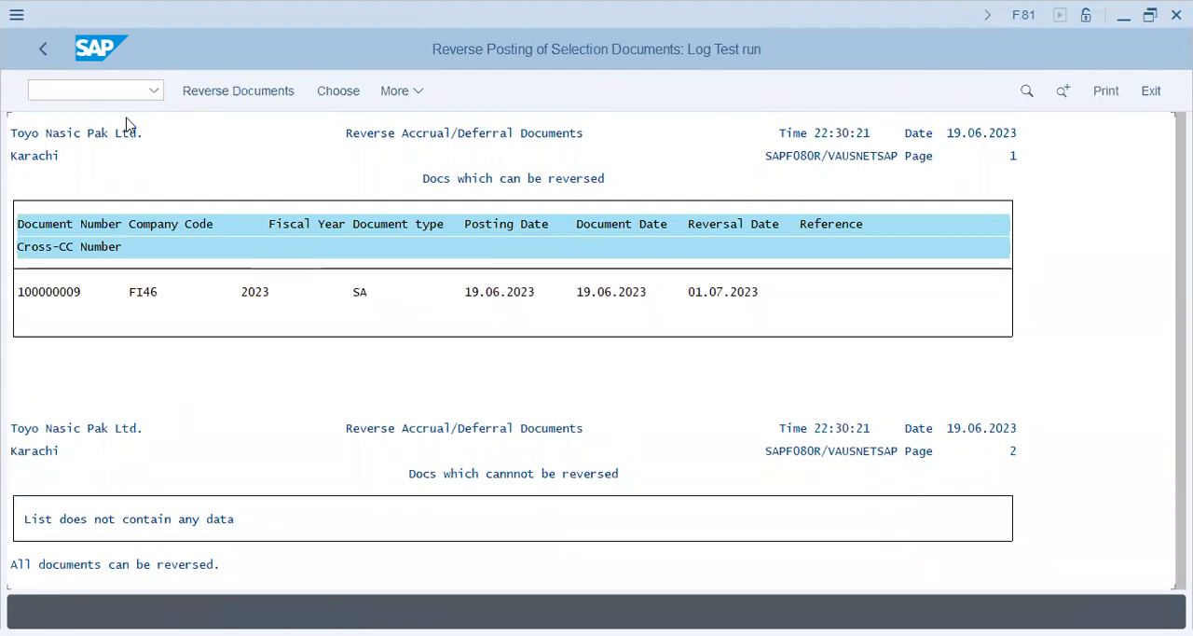
Step: Rerun the reversal test run and look at the accrual document listed in its log
click(37, 49)
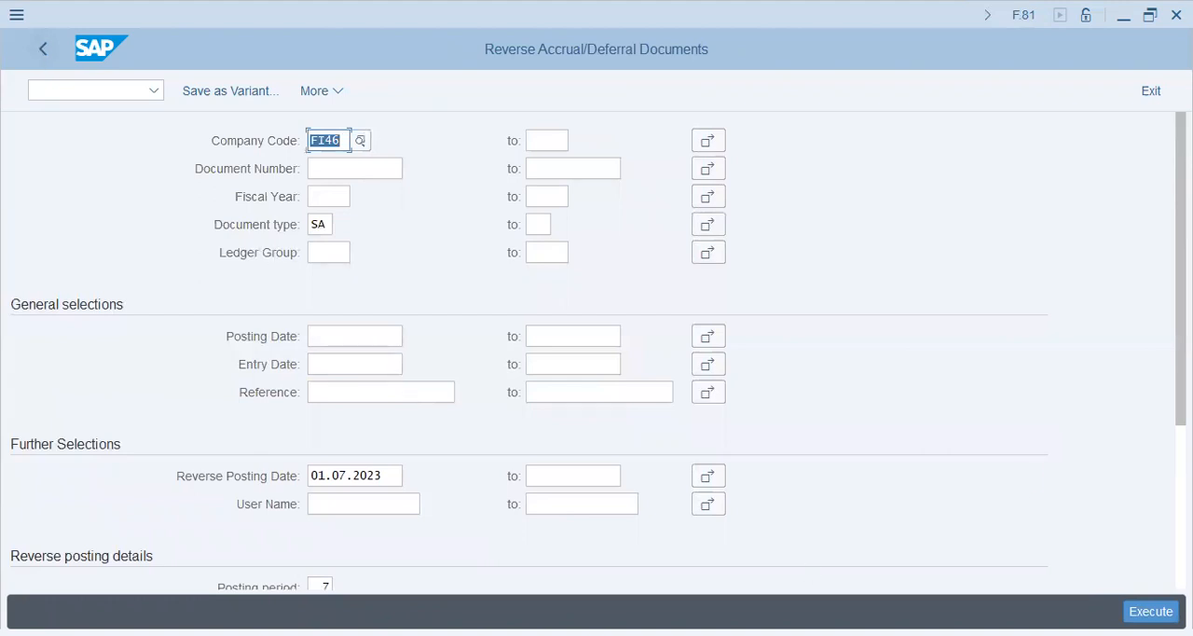
key(F8)
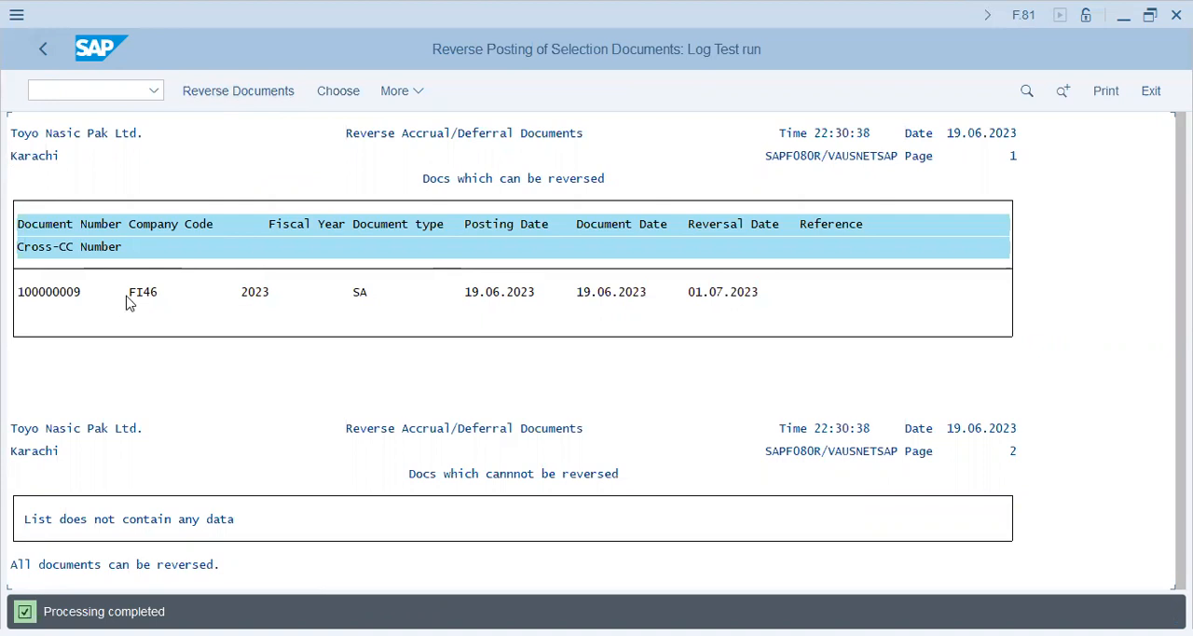
double_click(74, 295)
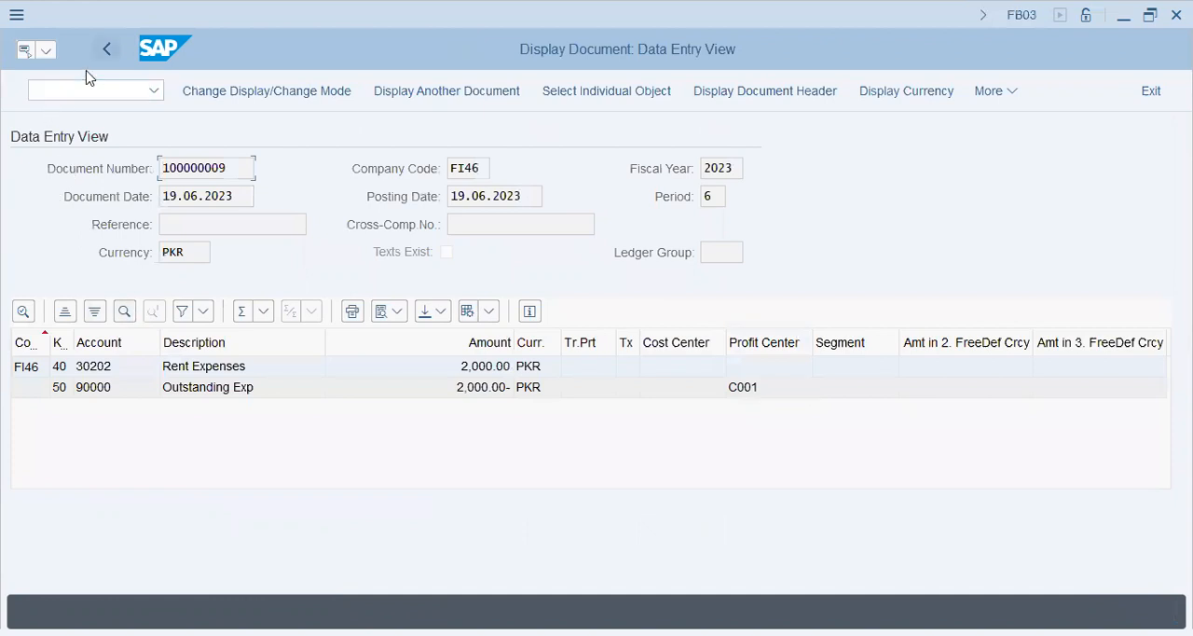
key(F3)
Step: Reverse the accrual document from the test run log, and check the reversal document and reversal date in the update log
click(260, 294)
click(239, 86)
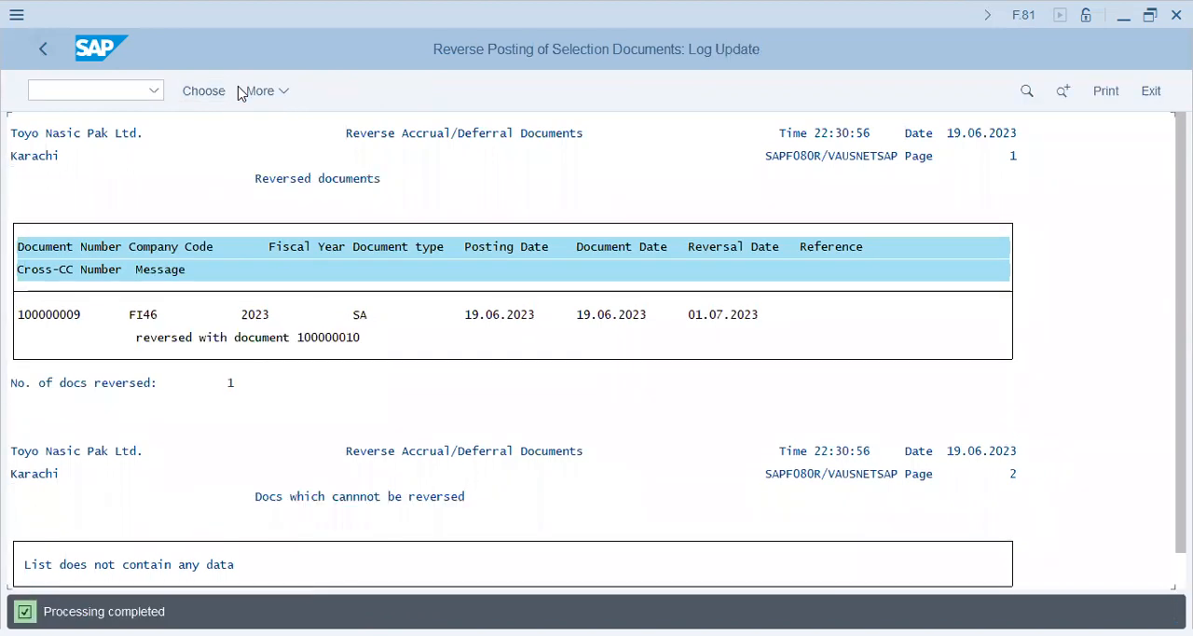
click(357, 341)
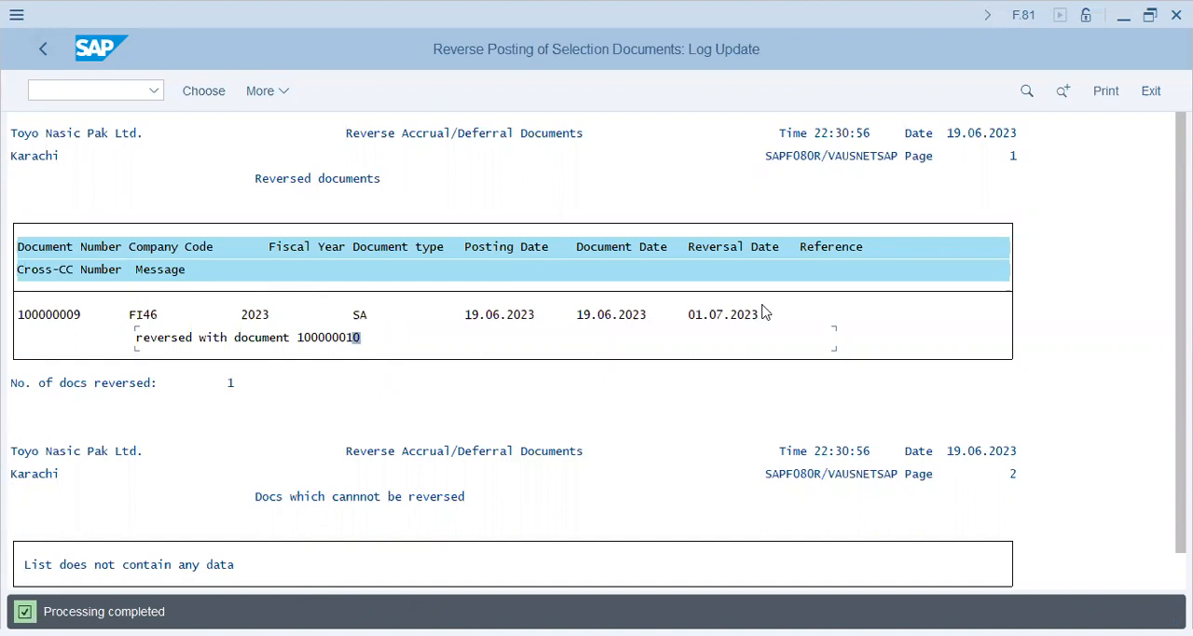
click(726, 317)
Step: Open the G/L account line item display with transaction FBL3N
click(102, 94)
text(/nfbl)
text(3n)
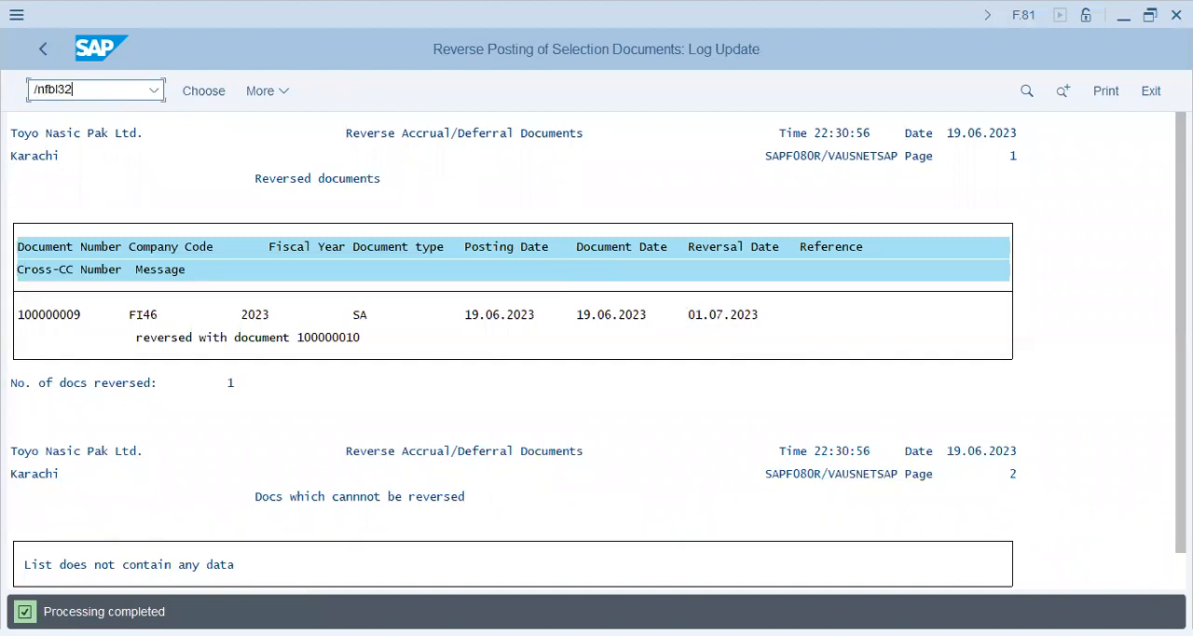
key(Return)
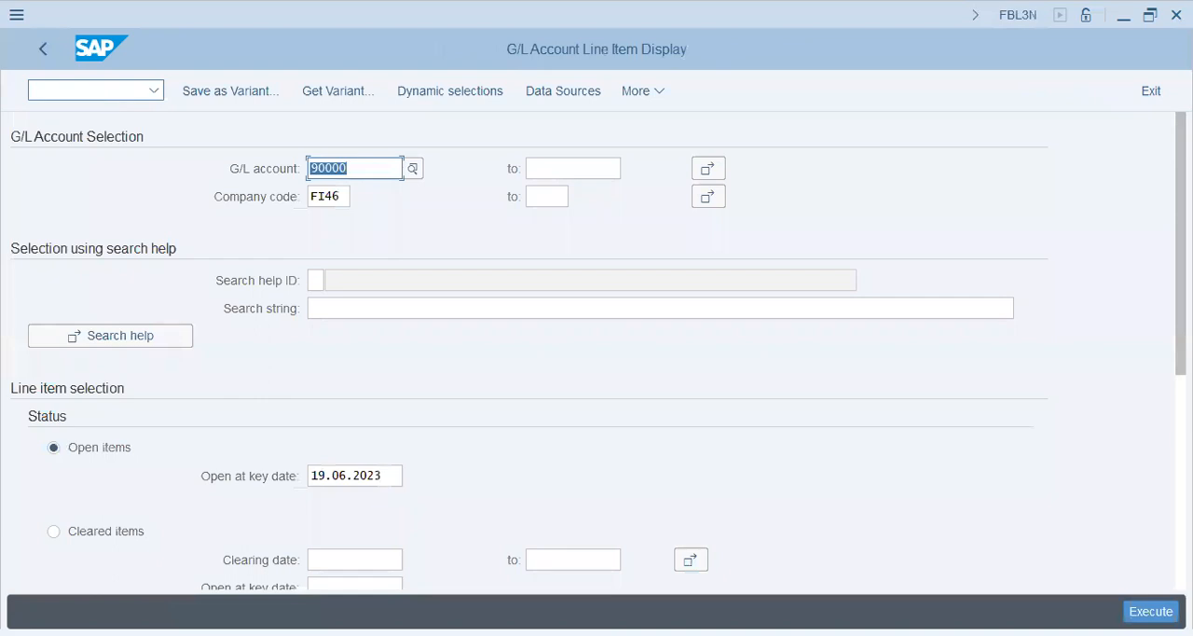
Step: Select G/L accounts 30202 and 90000 as single values, and clear the first account value
text(30202)
key(Tab)
click(707, 168)
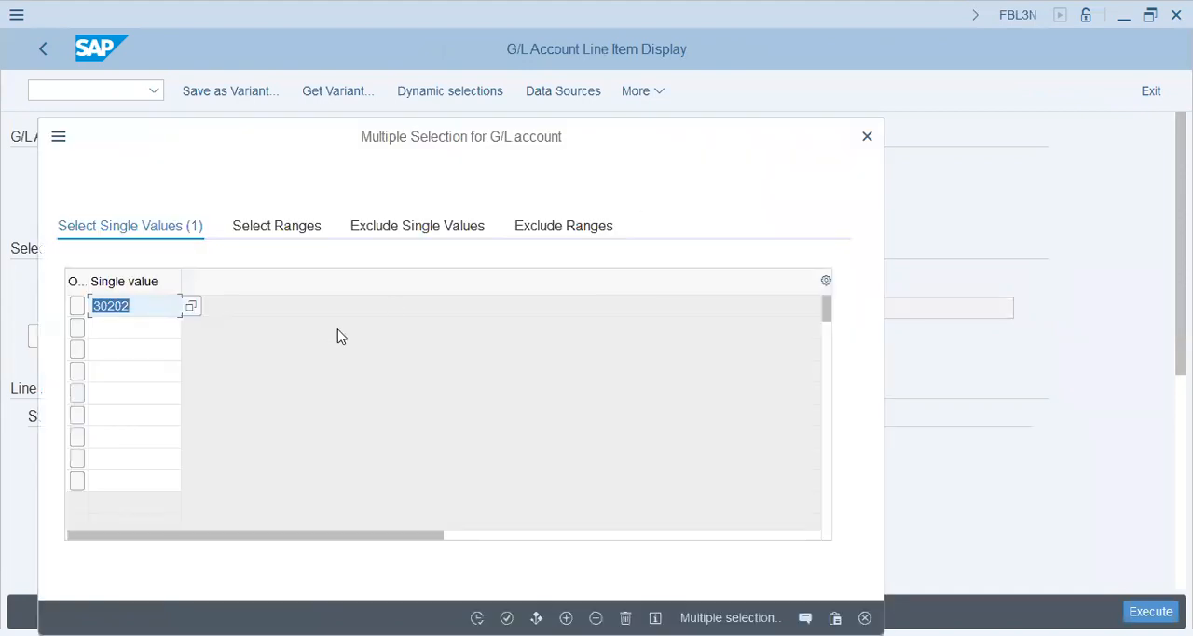
key(Down)
text(90000)
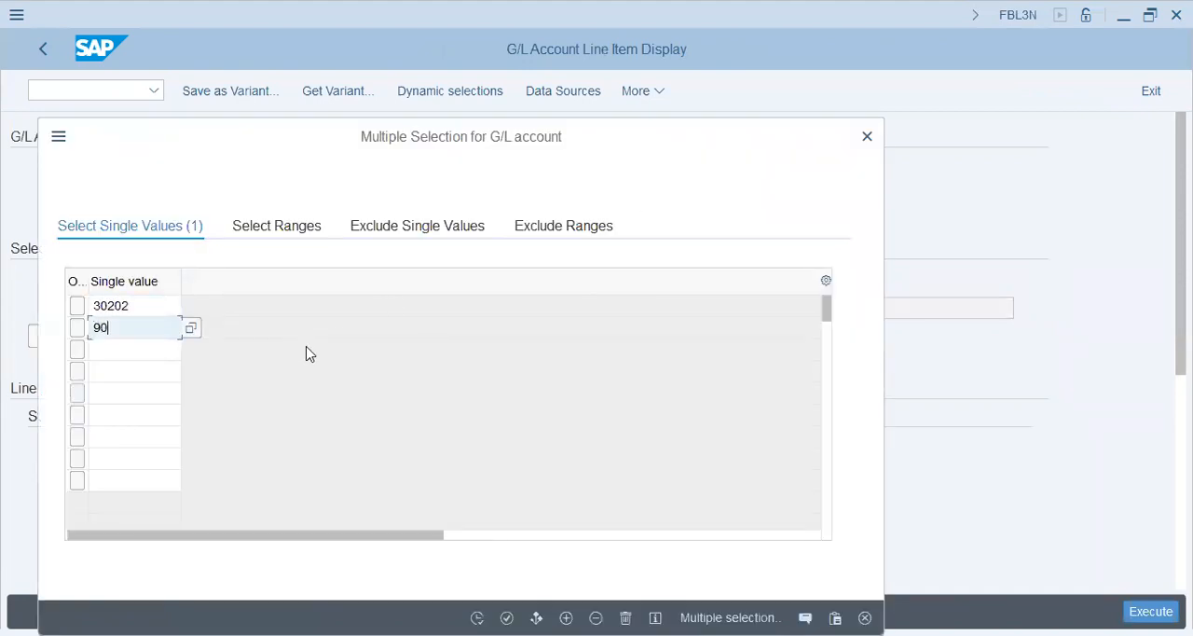
key(Return)
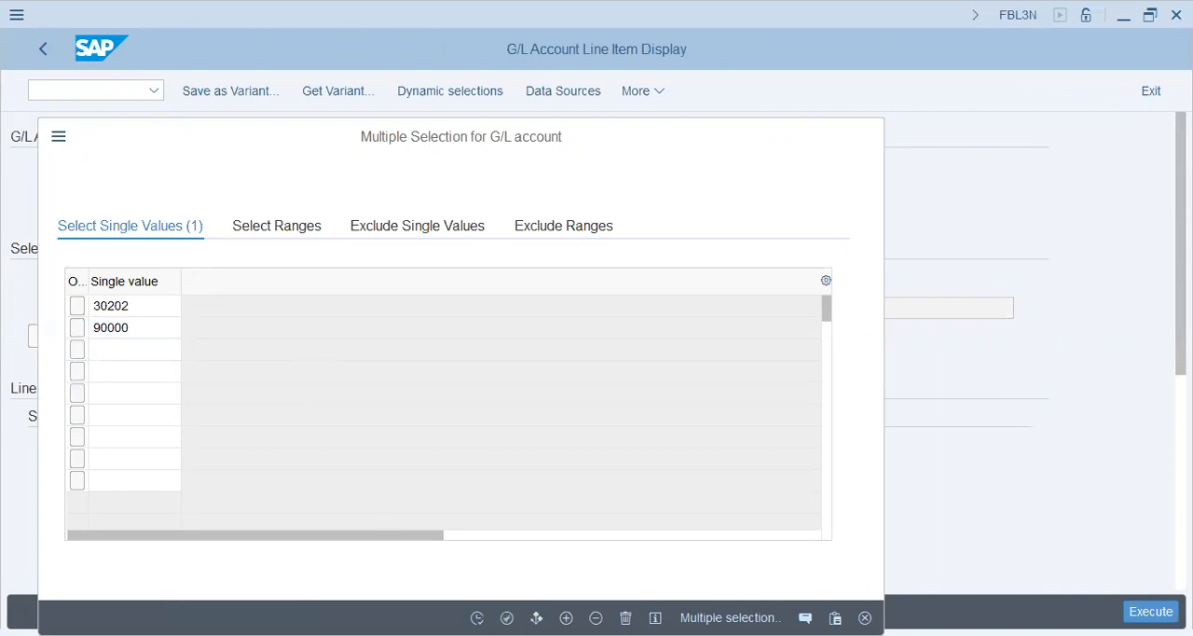
click(78, 328)
click(404, 109)
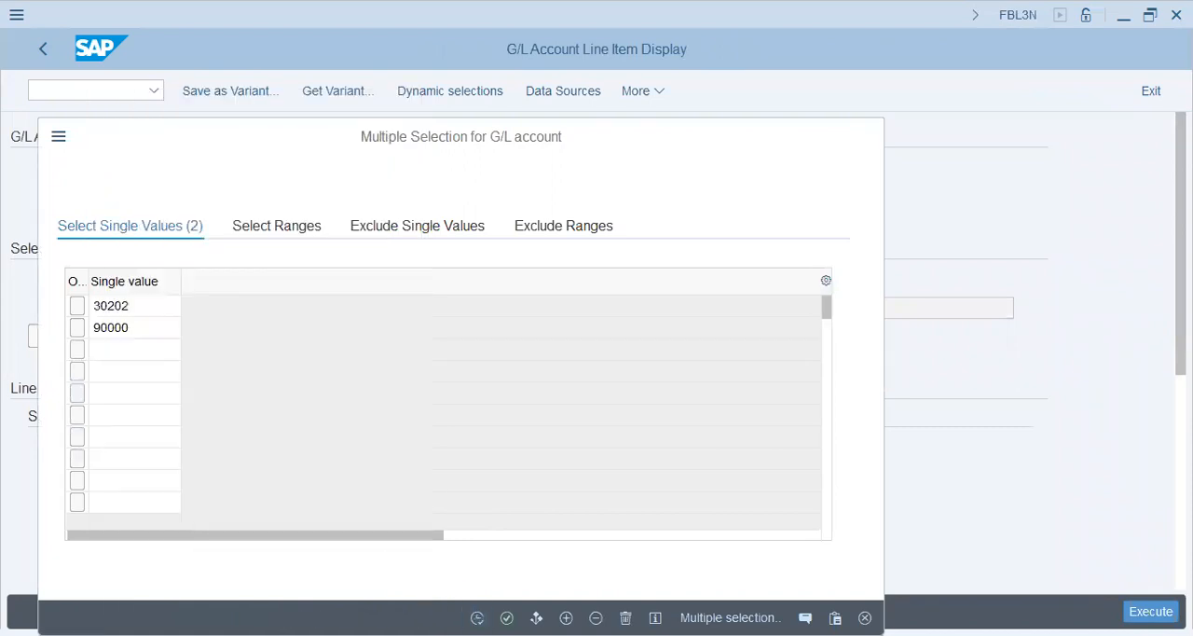
click(478, 618)
click(340, 173)
key(Delete)
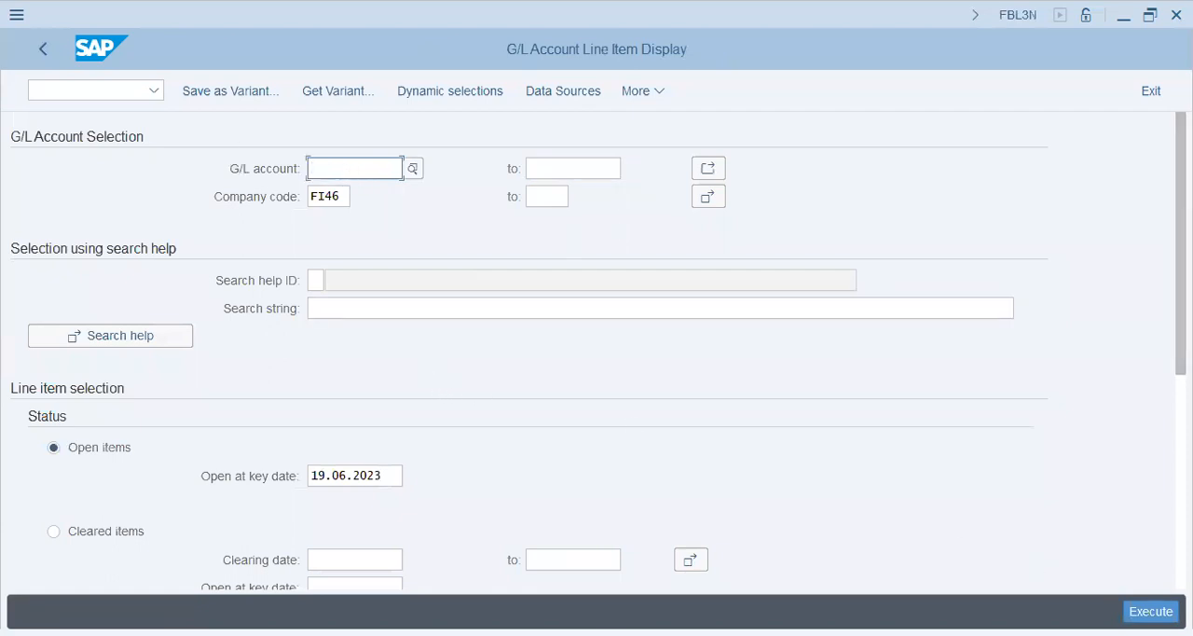
Step: Set the line item selection to all items including noted and parked items, and run the list
scroll(280, 435, down, 5)
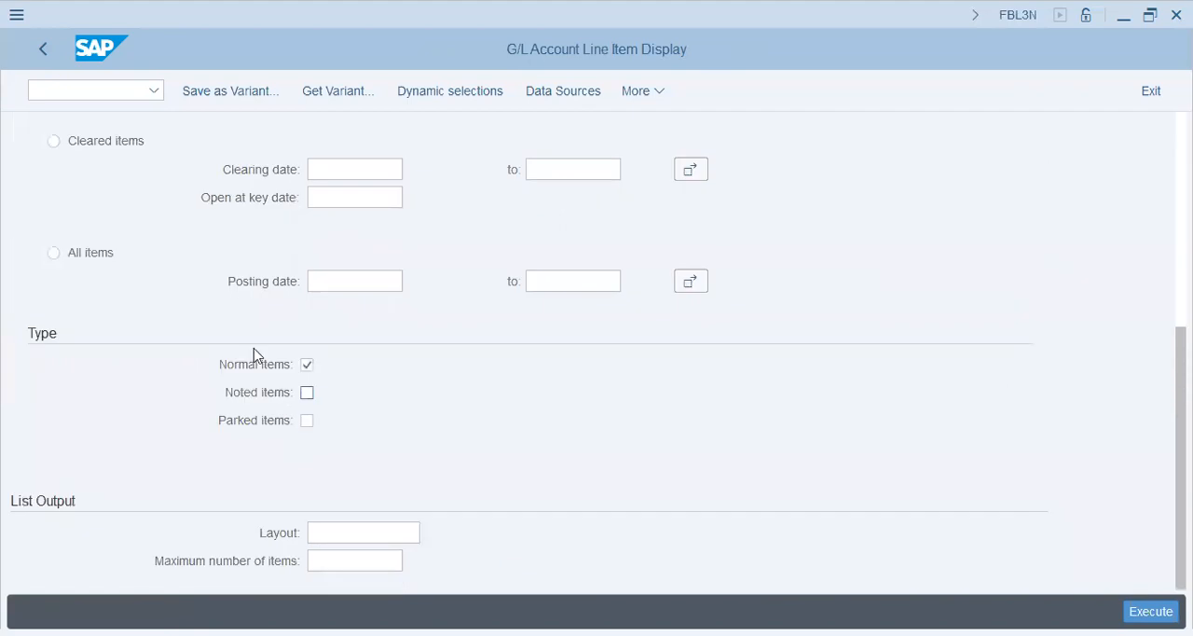
click(101, 256)
click(306, 393)
click(307, 421)
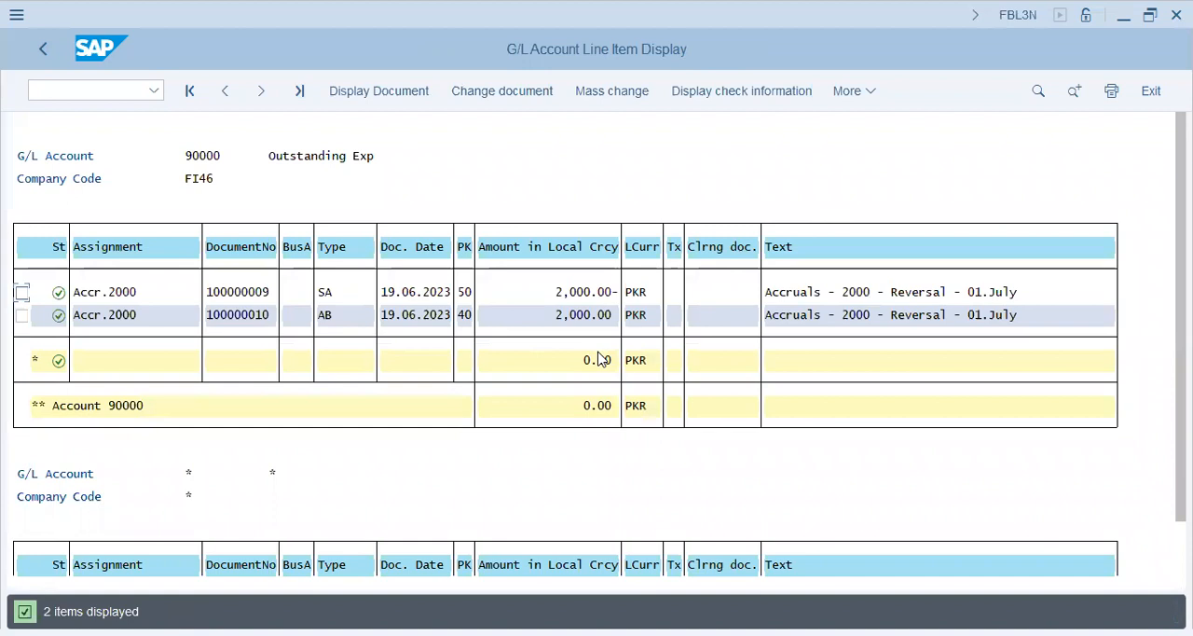
Step: Examine the reversal document (type AB) of account 90000 in the document overview, and check the line item amounts in the list
click(246, 319)
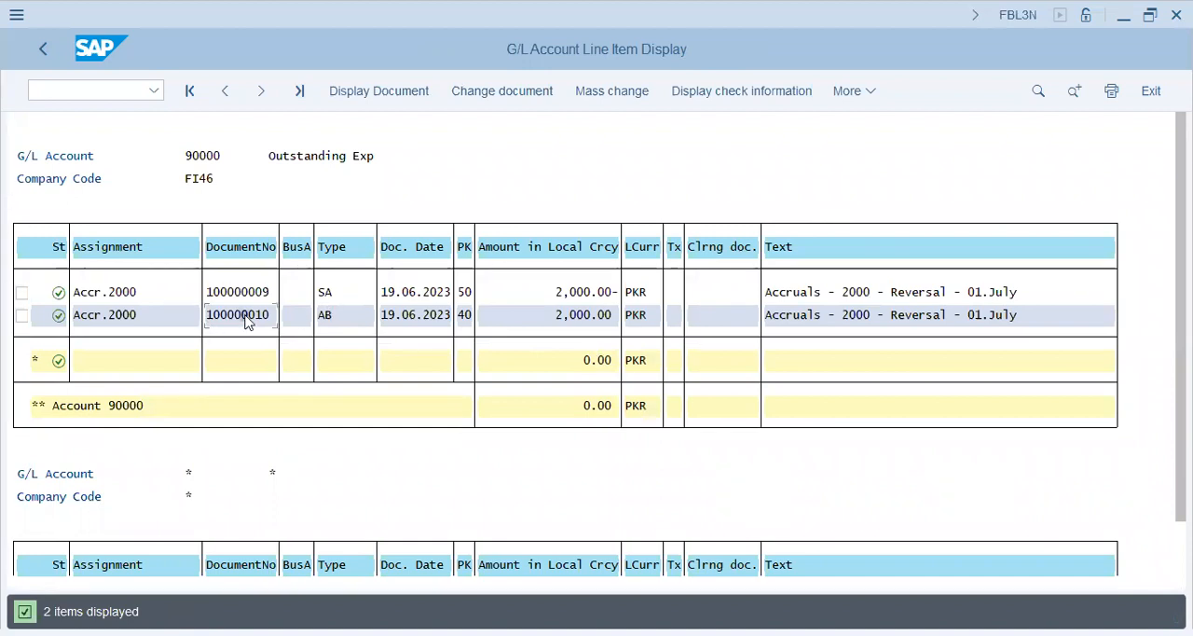
click(247, 317)
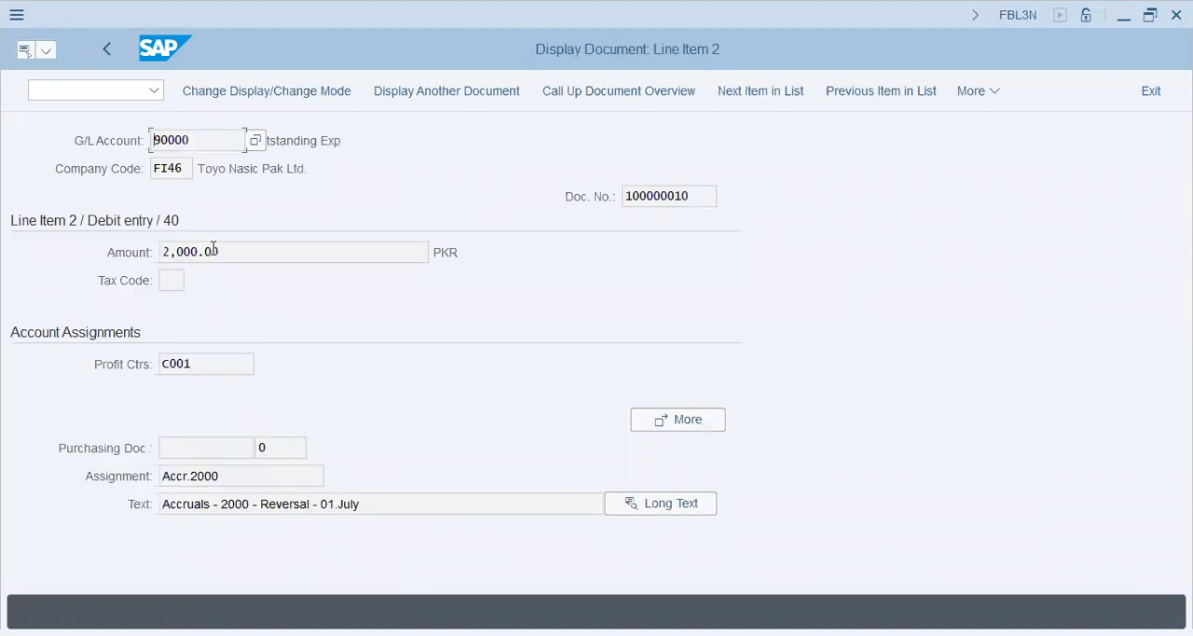
click(602, 93)
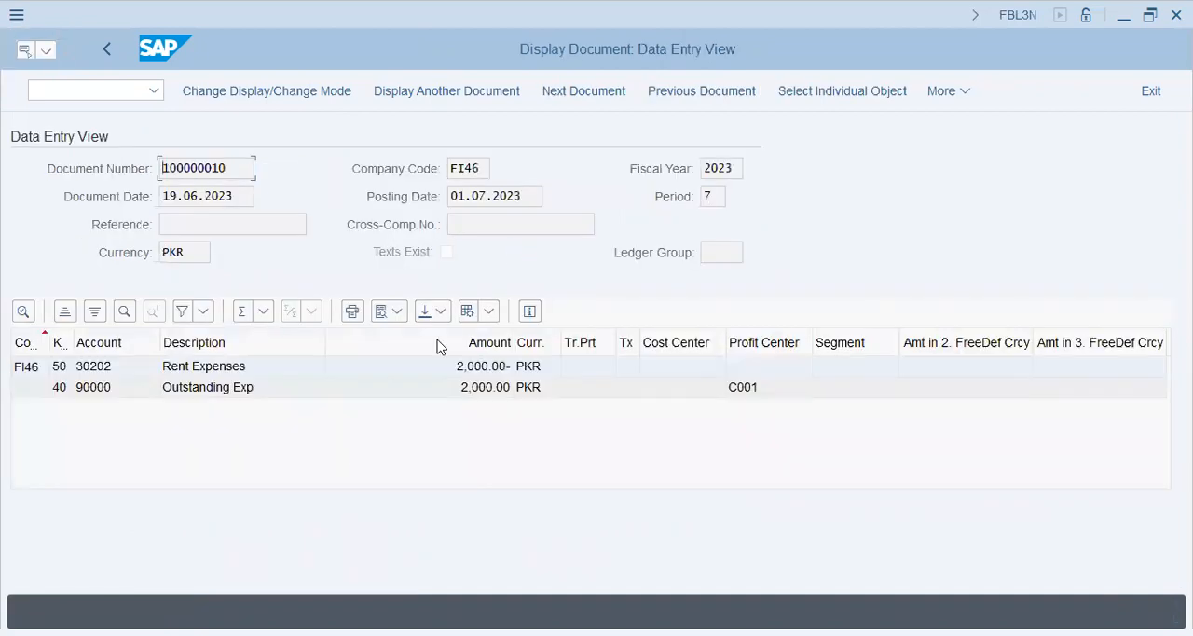
click(226, 392)
key(F3)
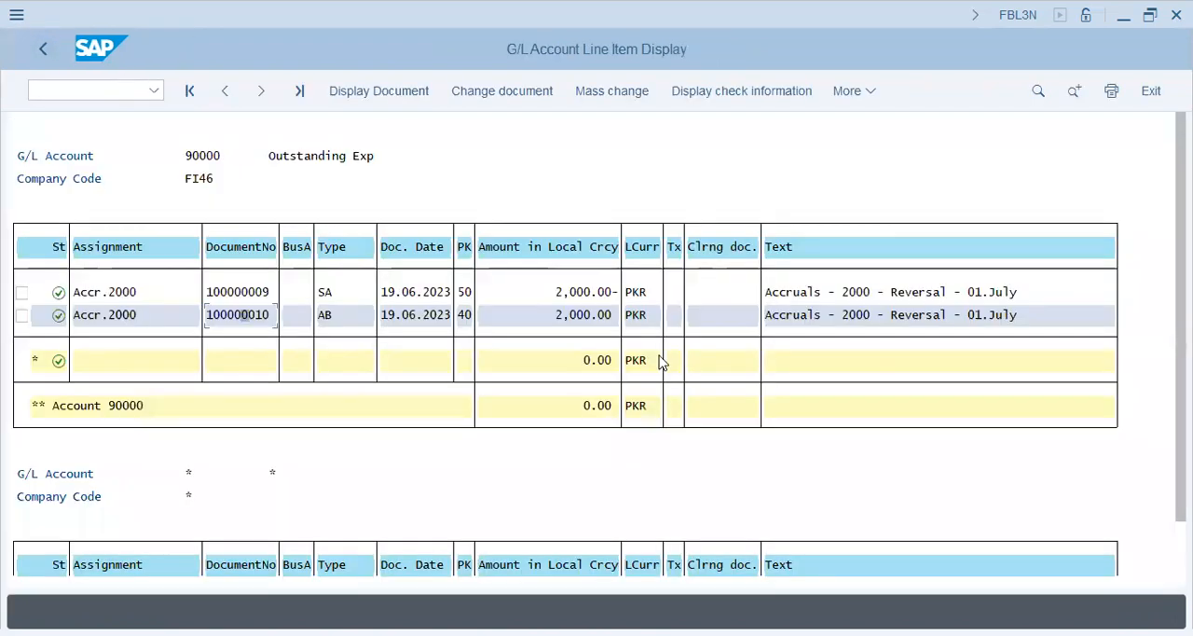
click(1181, 562)
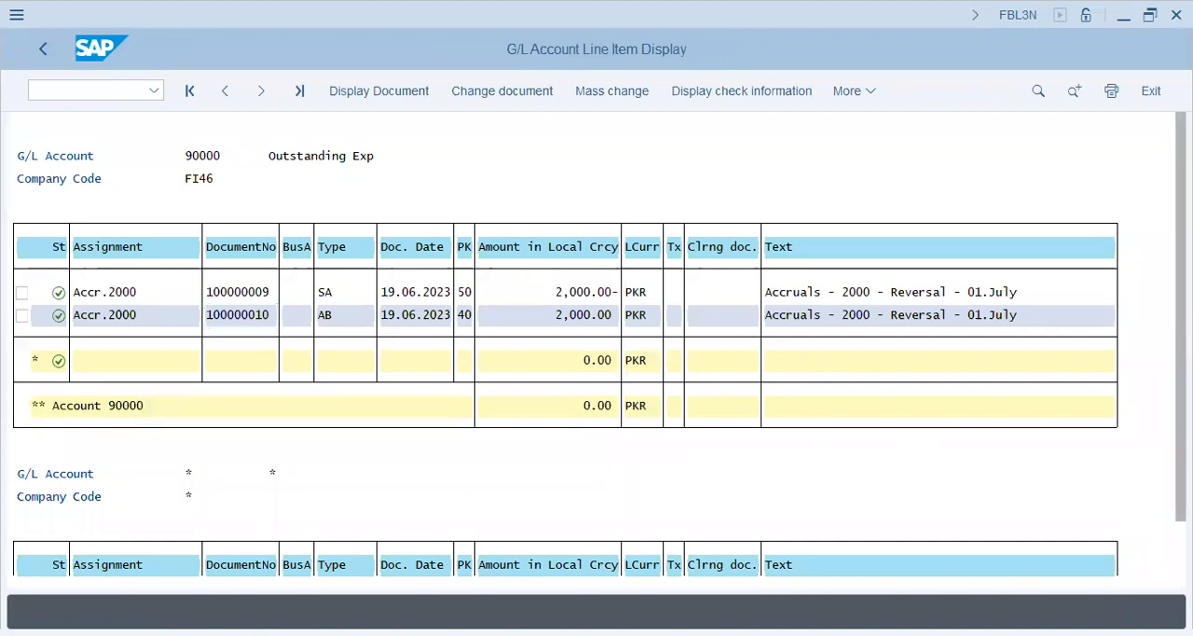
drag(1181, 560, 1181, 279)
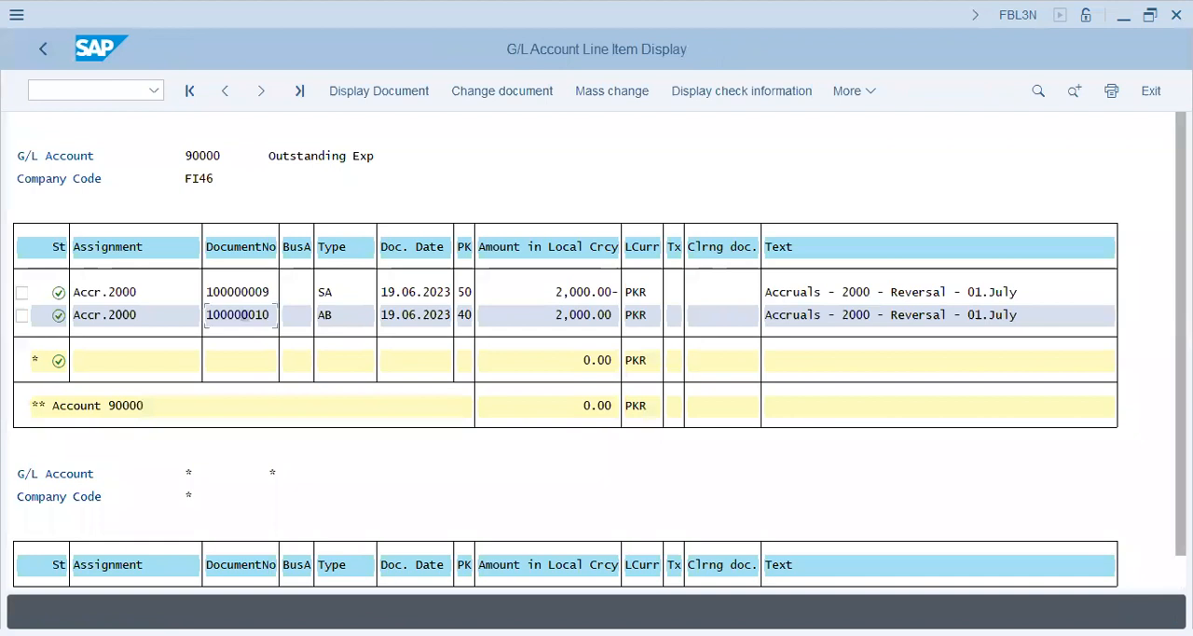
click(606, 296)
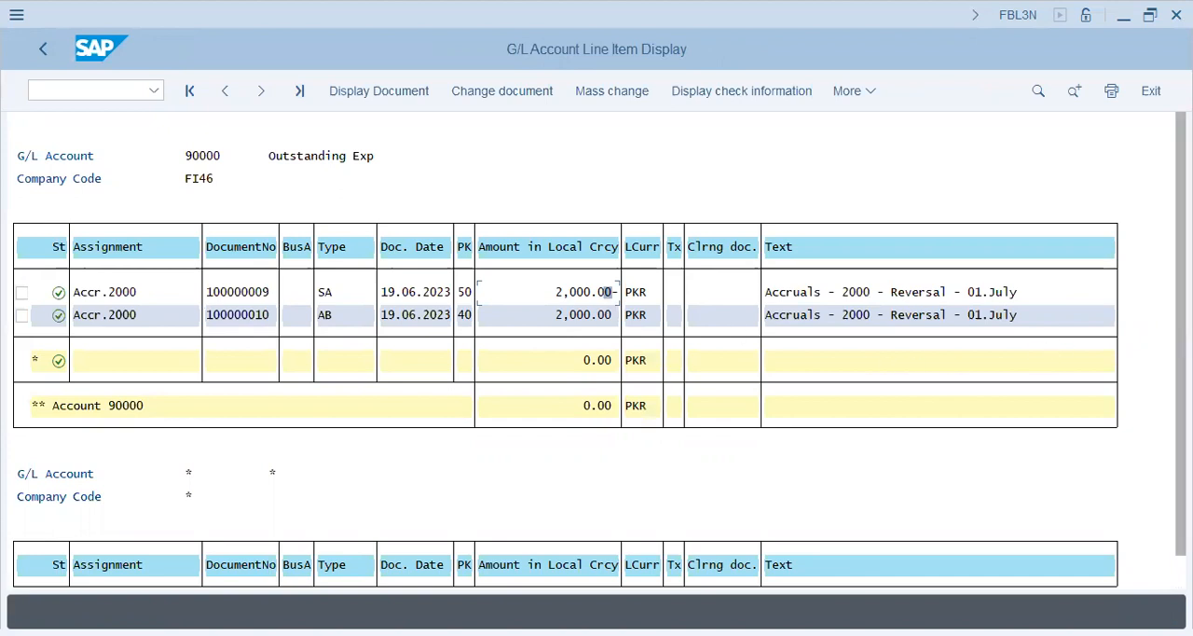
Step: Return to the selection, choose G/L accounts 30202 and 90000 as single values for company code FI46, and rerun the list
click(45, 49)
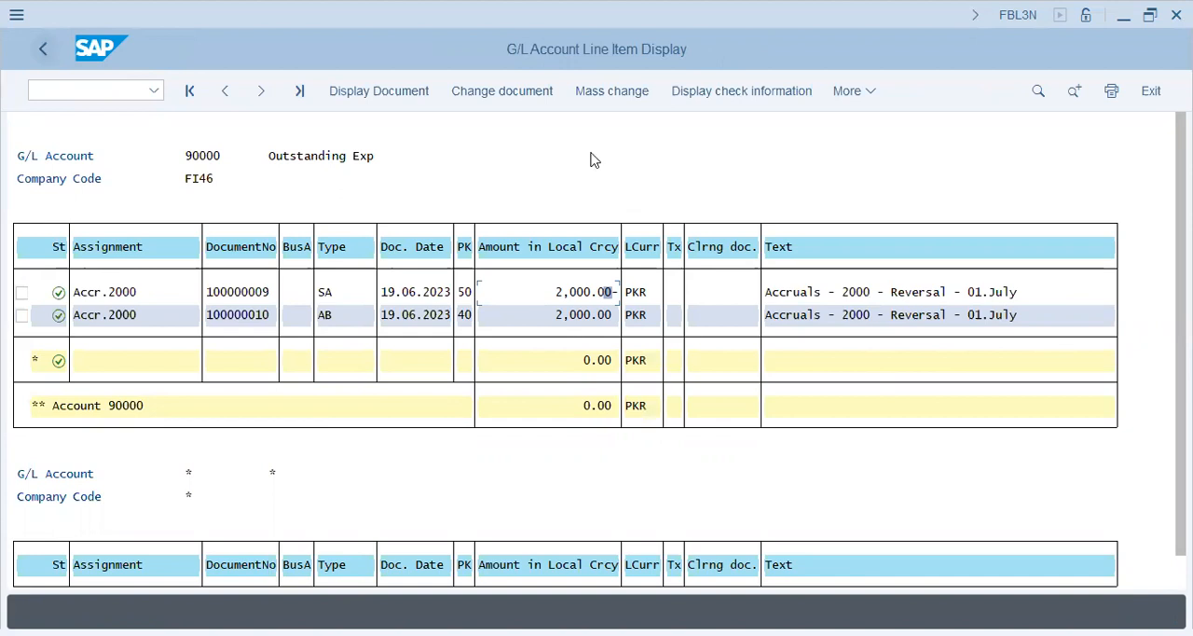
click(707, 171)
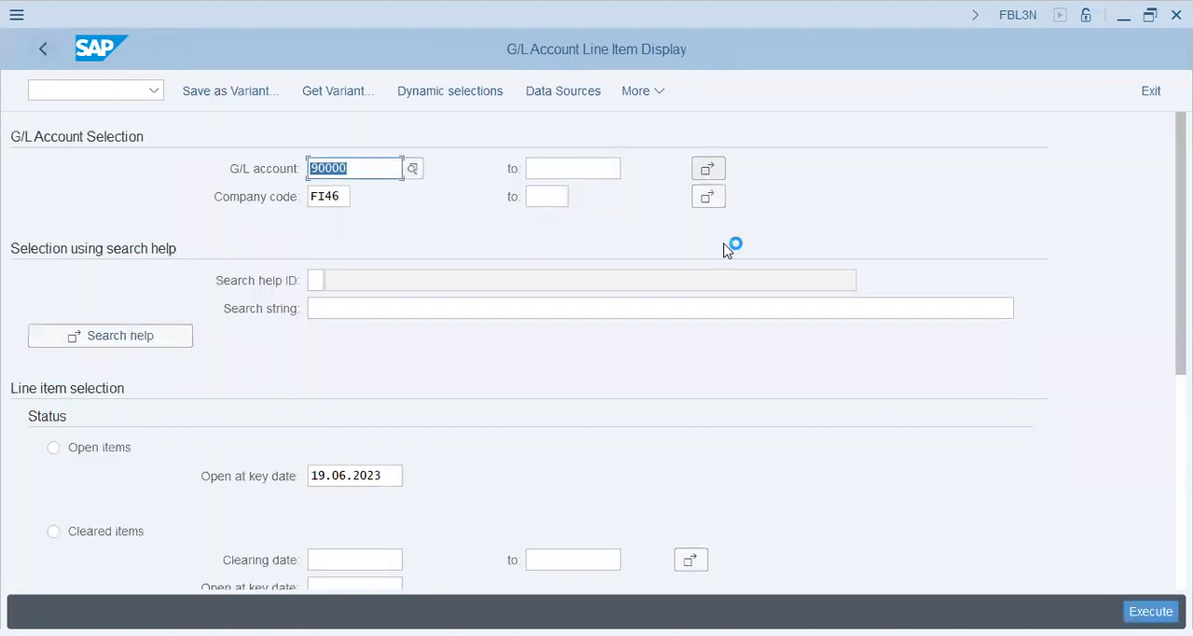
key(BackSpace)
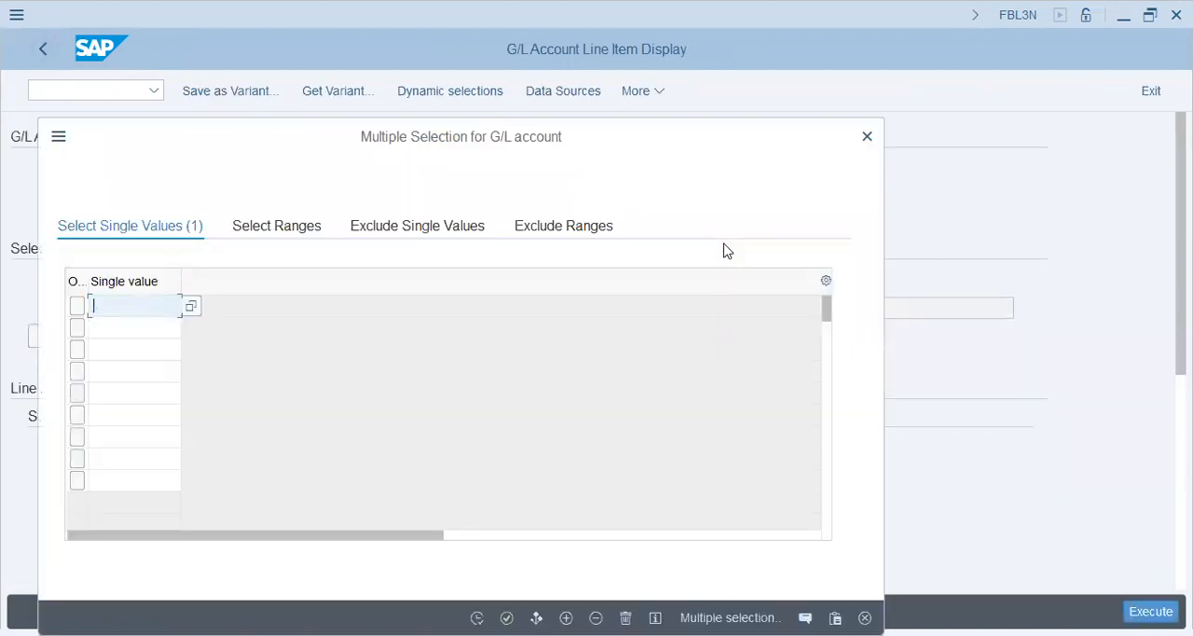
text(30202)
key(Return)
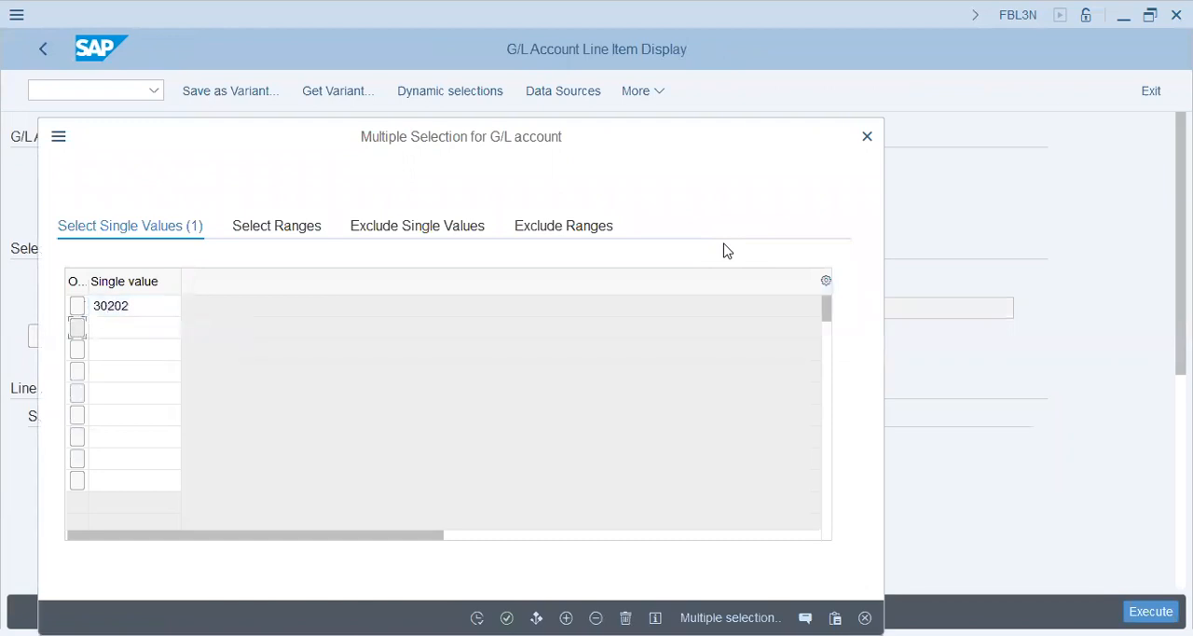
key(Tab)
text(90000)
key(Return)
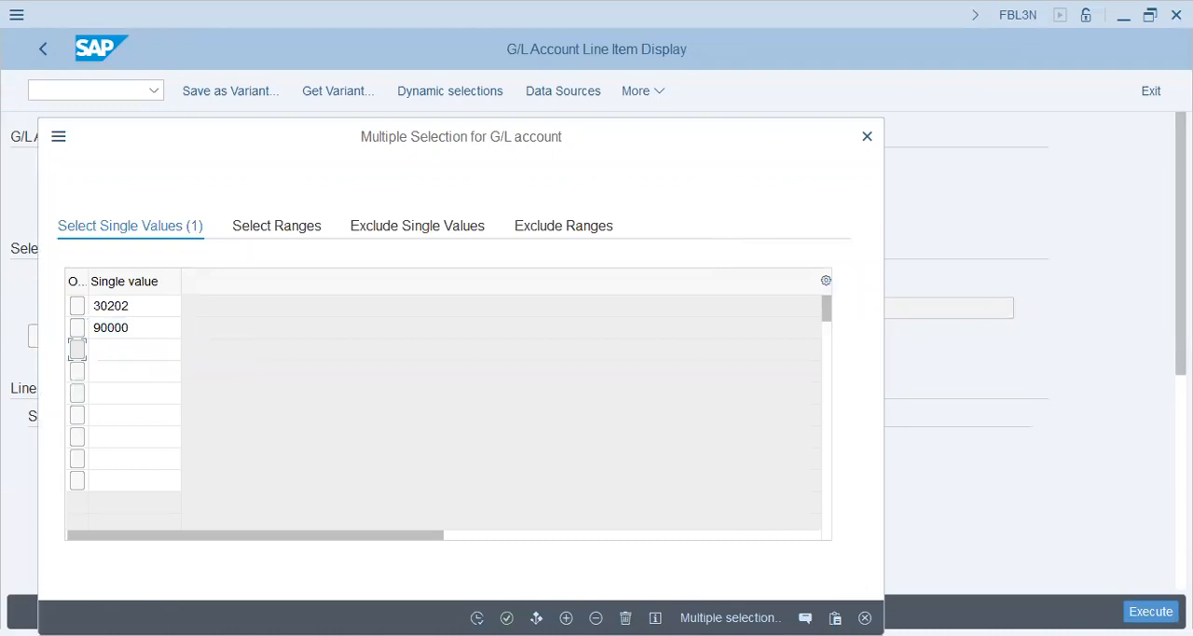
key(F8)
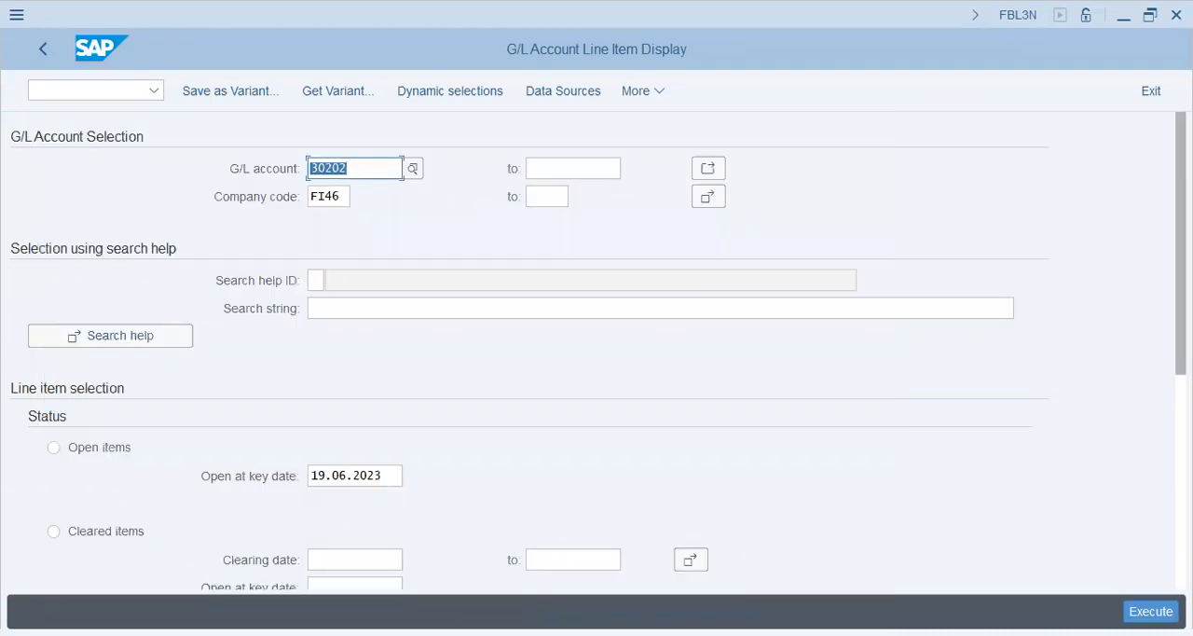
key(F8)
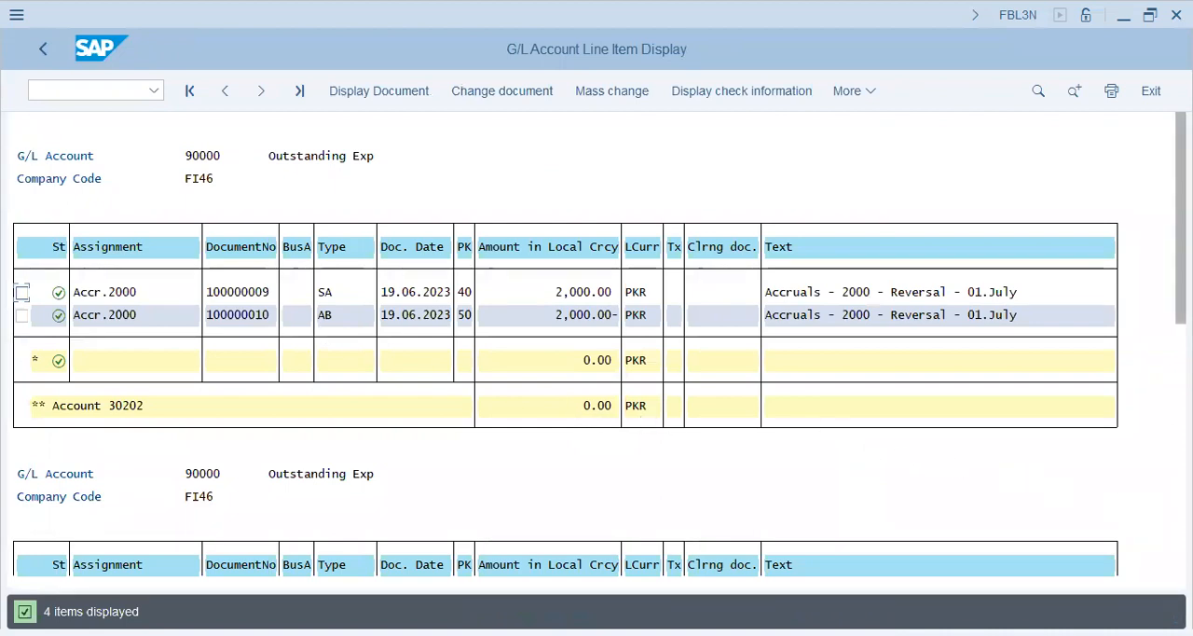
Step: Review the overview of the reversal document listed under account 90000, and return to the SAP Easy Access screen
drag(1181, 218, 1181, 458)
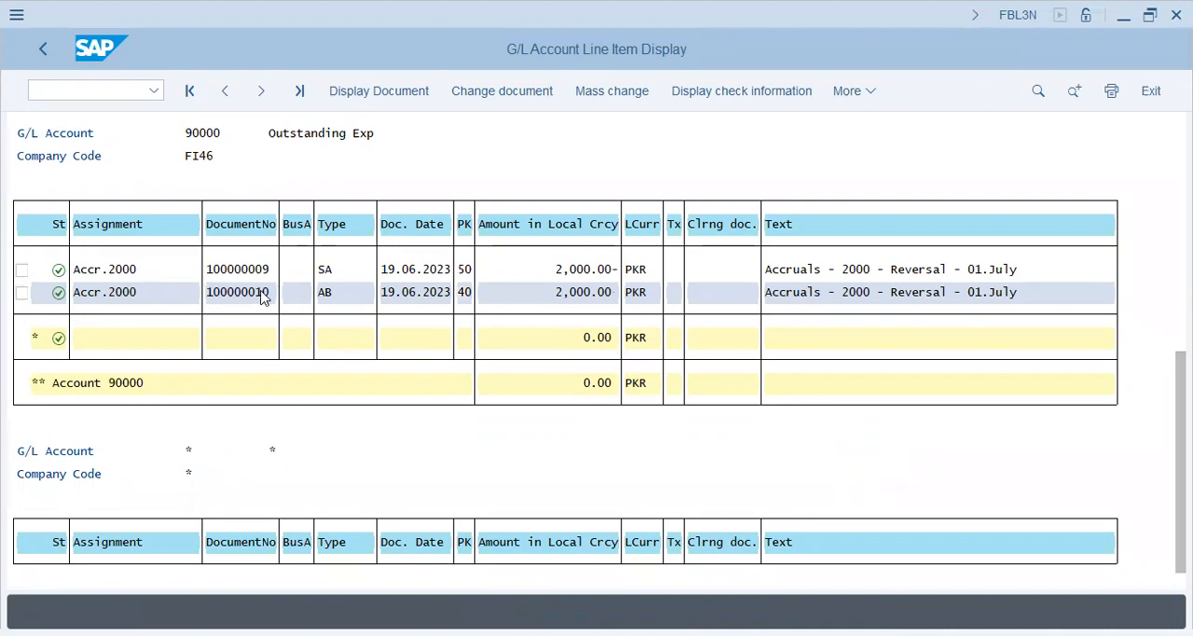
double_click(263, 295)
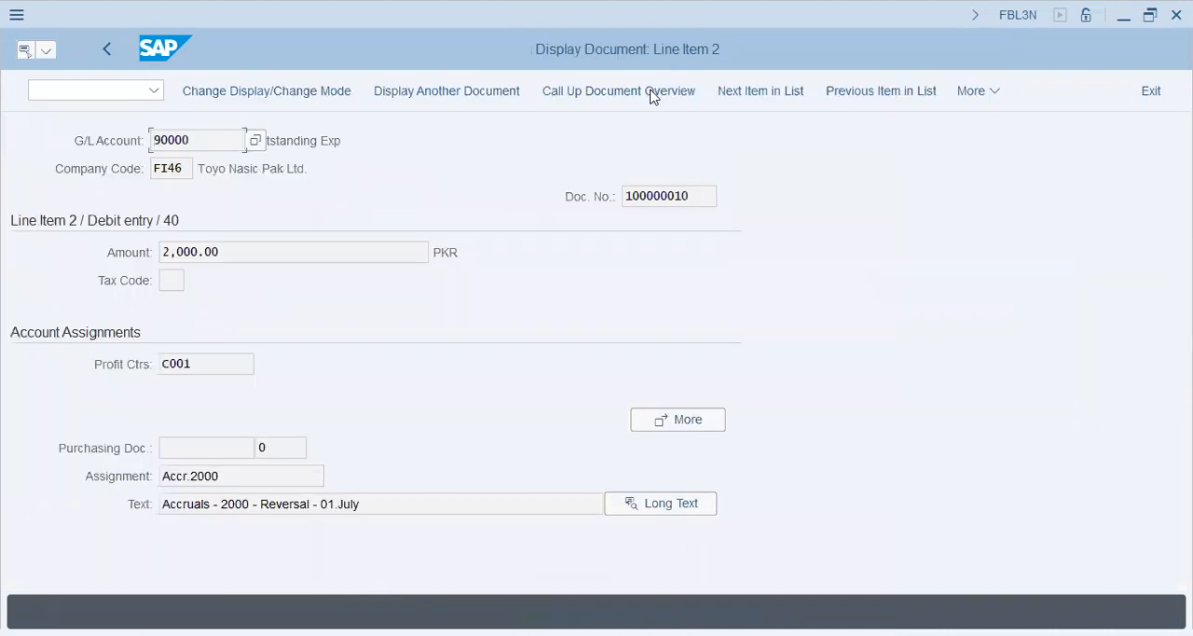
click(652, 96)
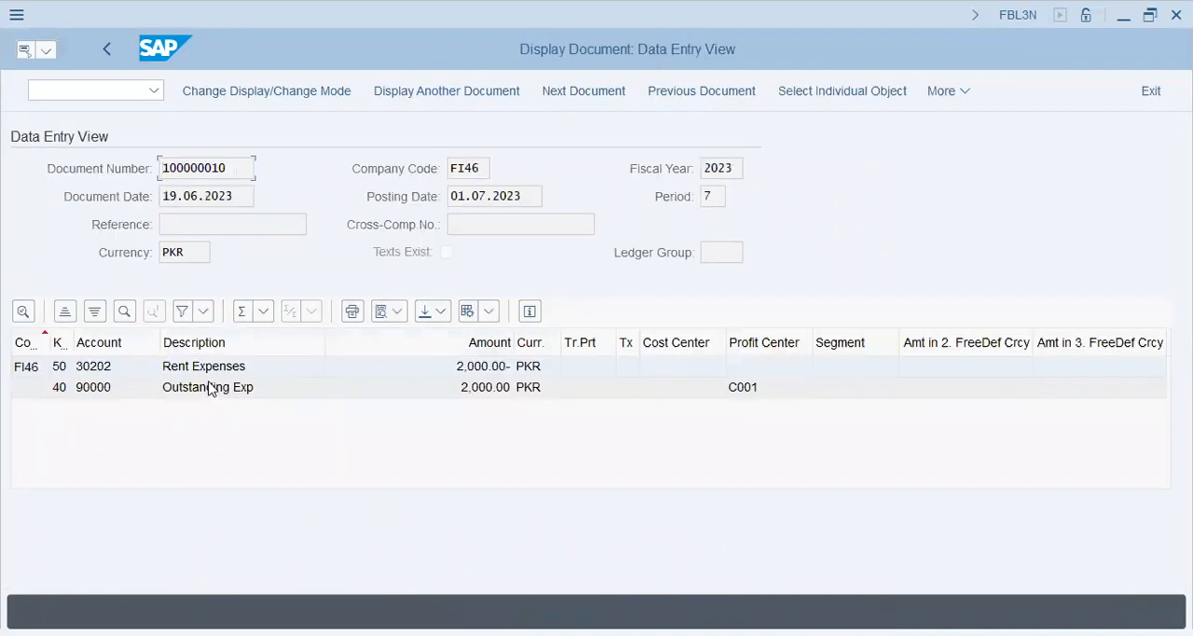
click(207, 373)
key(F3)
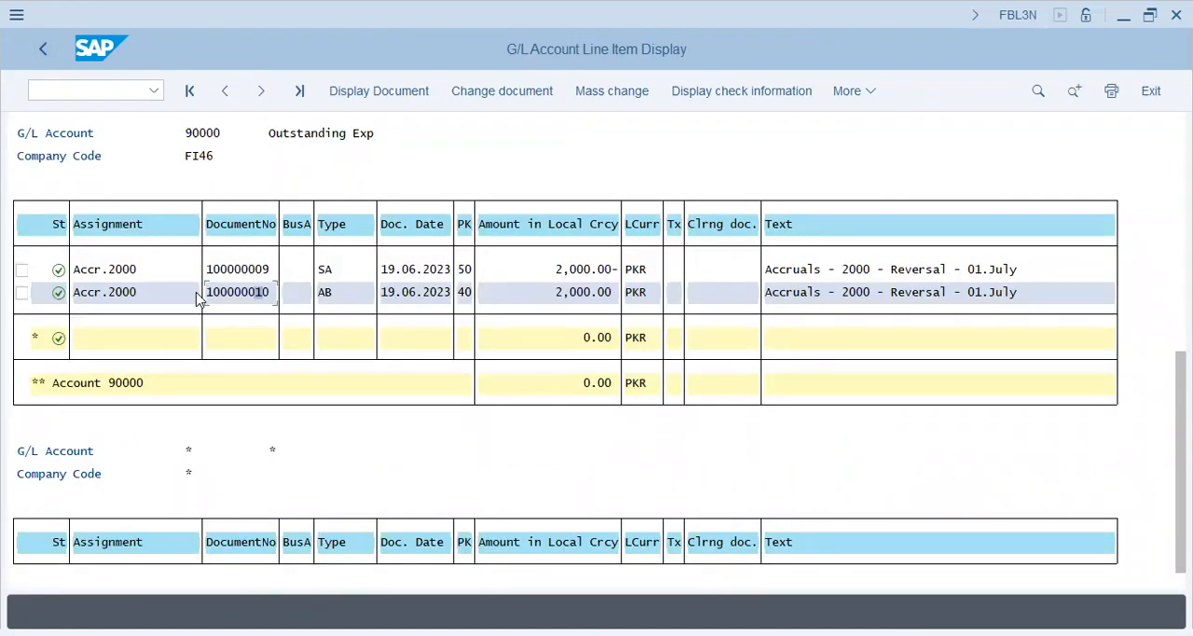
click(42, 53)
key(F3)
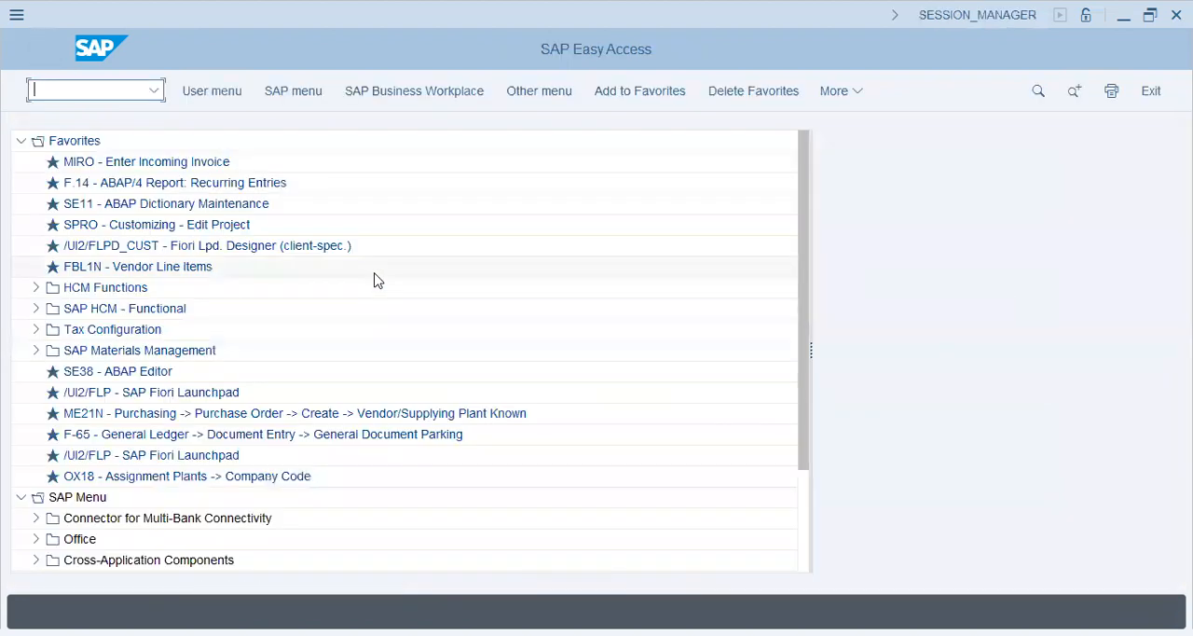